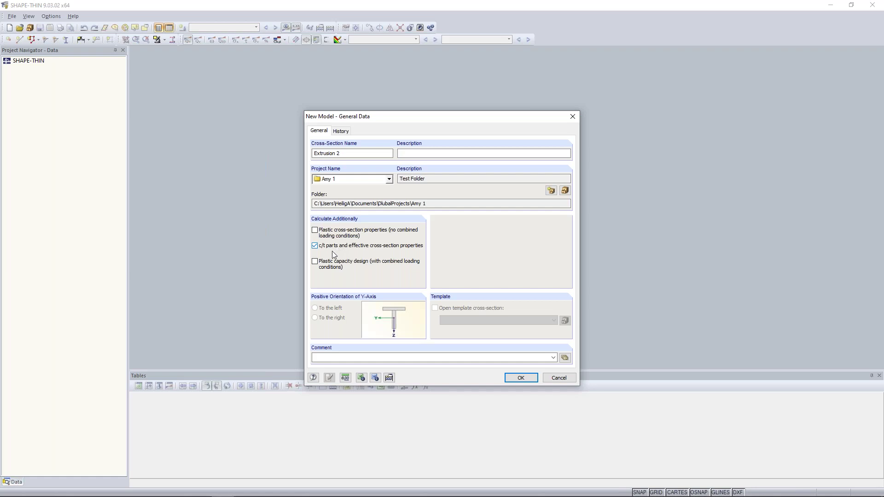
Step: Create the Extrusion 2 model from its general data and place the DXF template at the global origin for further editing
left_click(511, 377)
left_click(432, 271)
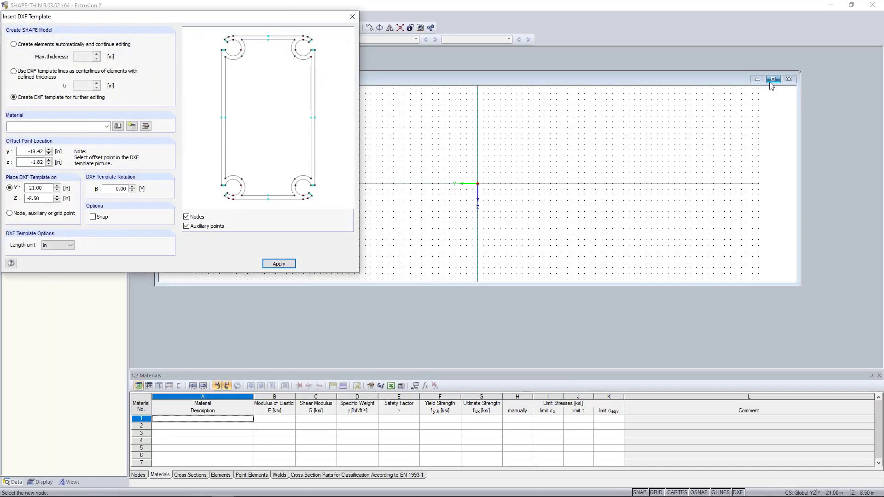
left_click(773, 80)
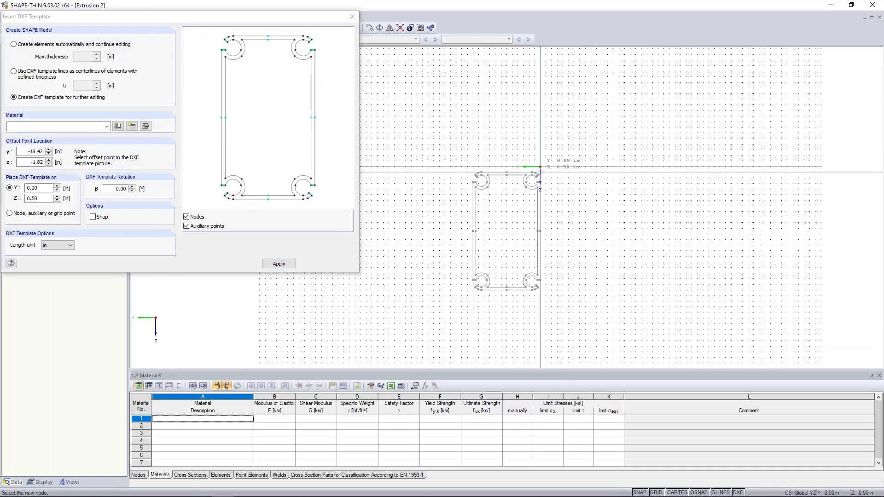
left_click(540, 166)
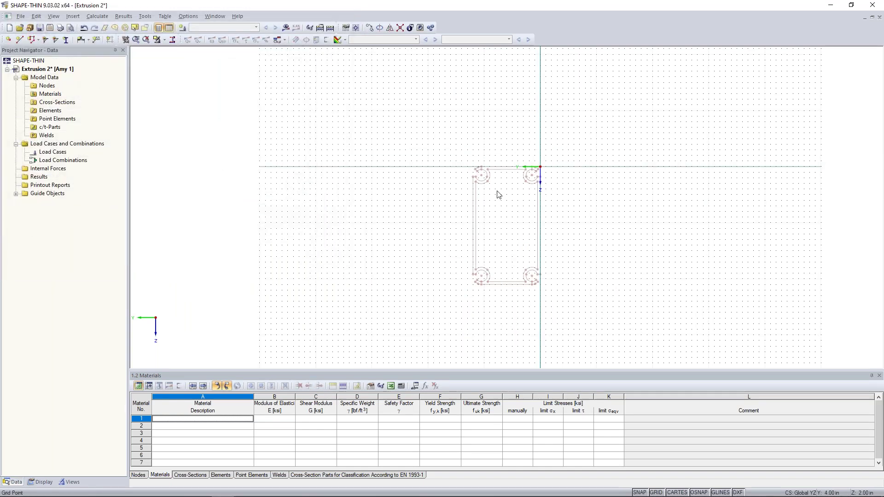
Step: Set center lines from the DXF template for the top flange, the upper-left circular arc and the left wall
scroll(497, 192, "up", 3)
scroll(416, 146, "down", 2)
scroll(429, 159, "down", 1)
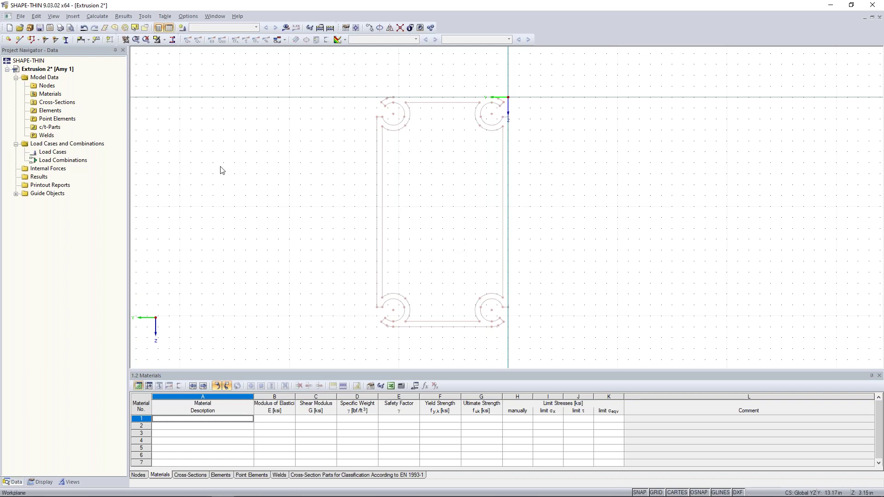
left_click(37, 17)
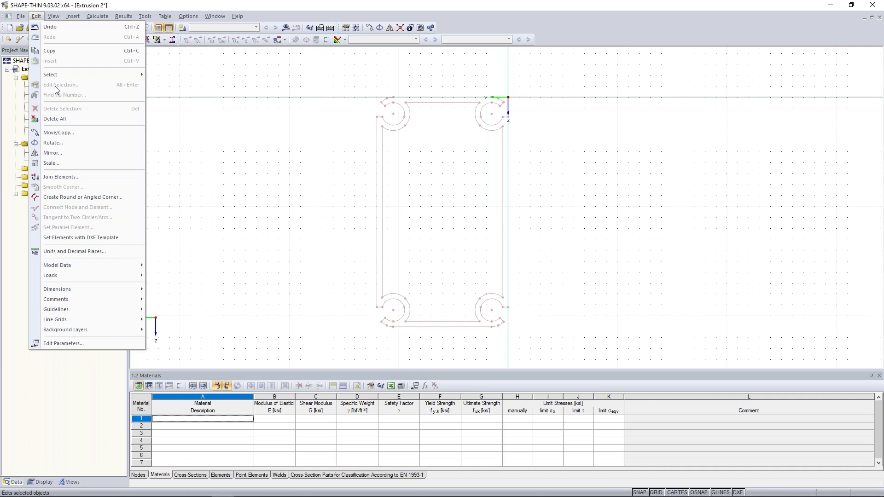
left_click(62, 238)
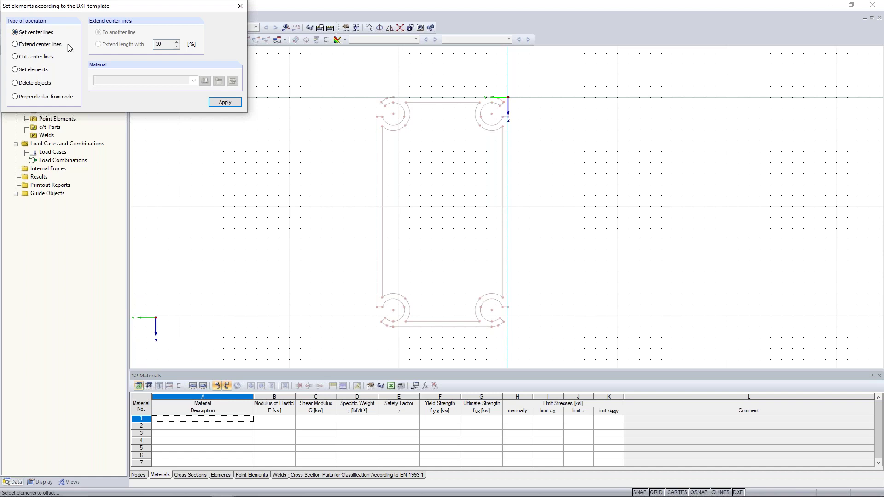
middle_click_drag(427, 118, 434, 161)
scroll(426, 144, "up", 3)
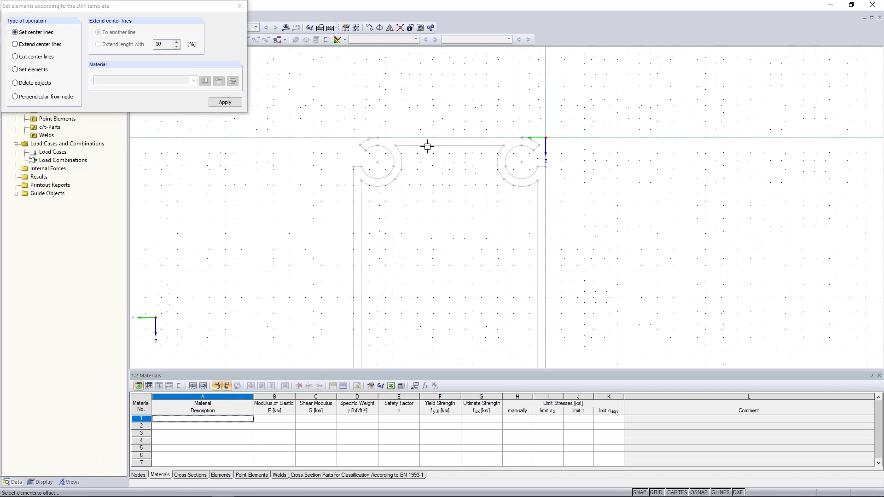
left_click(426, 136)
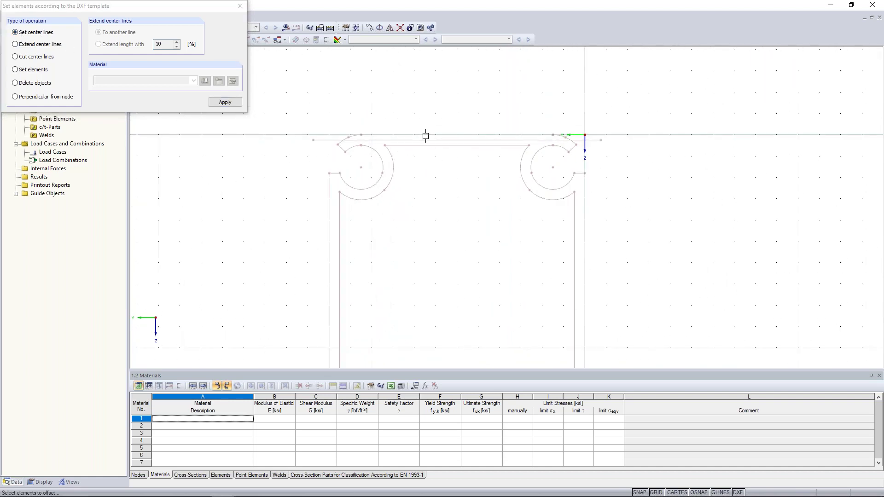
left_click(377, 154)
left_click(329, 209)
scroll(325, 212, "down", 3)
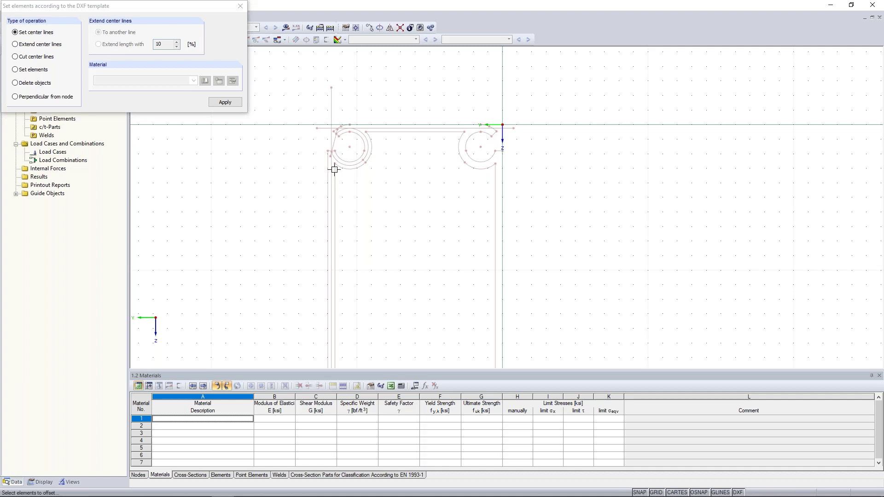
Step: Switch to the Set elements operation and assign Aluminum 6061-T6-B209 (Sheet and Plate) from the USA favorites group as material
left_click(16, 71)
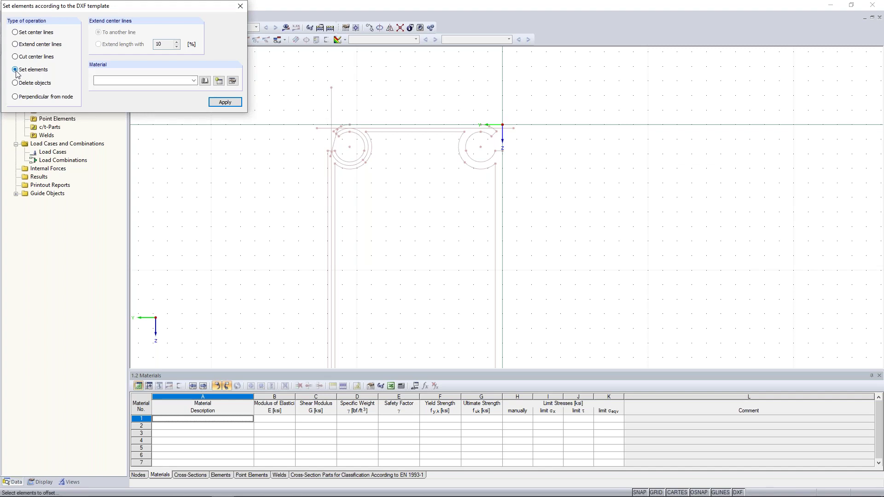
left_click(205, 81)
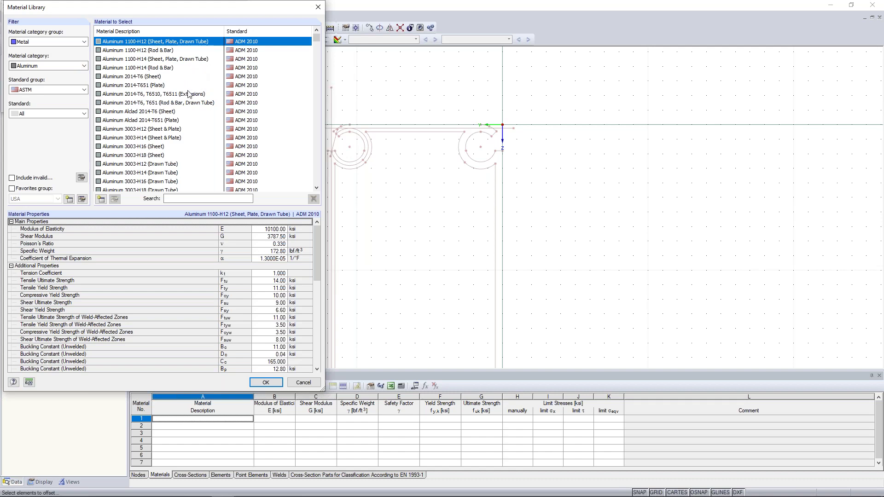
scroll(190, 94, "down", 12)
scroll(190, 94, "down", 3)
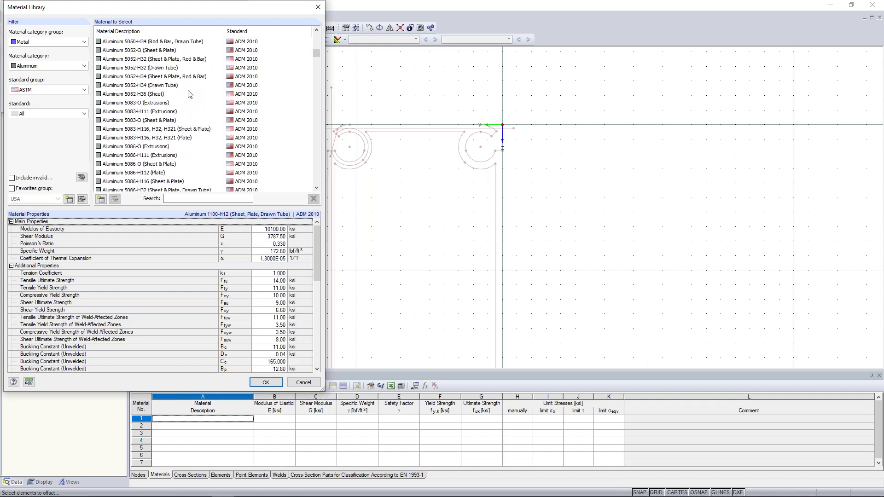
left_click(12, 189)
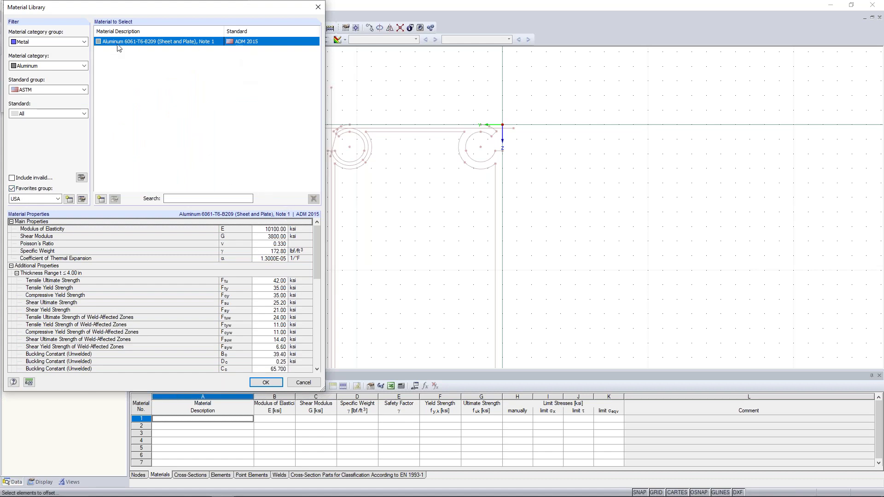
left_click(260, 382)
Step: Set elements on the center lines of the top flange, the upper-left arc and the left wall
scroll(438, 138, "up", 2)
left_click(432, 125)
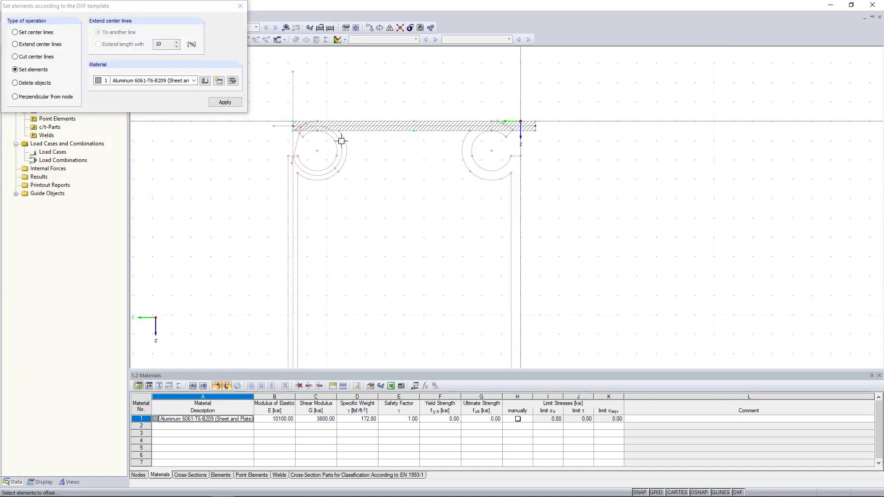
left_click(341, 140)
left_click(295, 184)
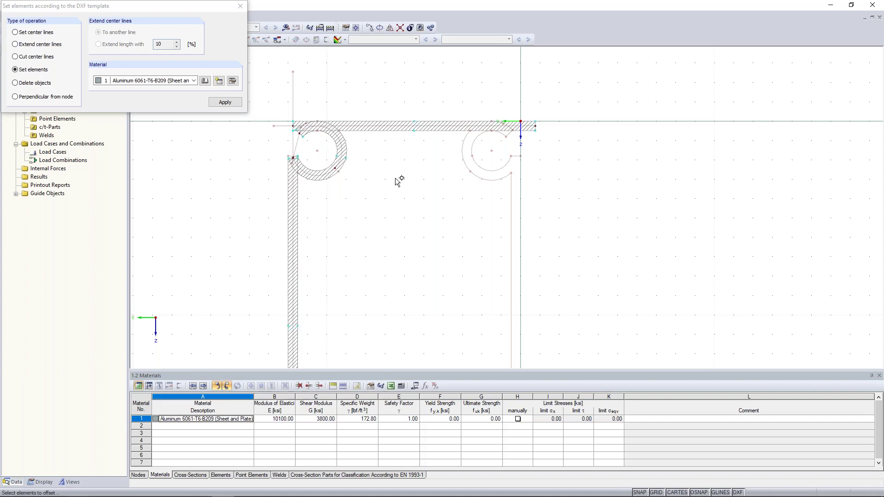
key("Escape")
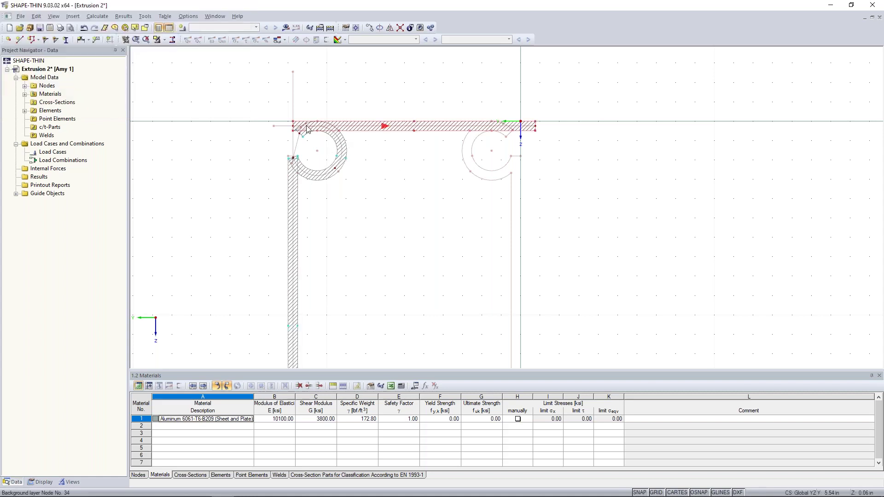
Step: Move the top flange's end nodes inward so the element spans between the top points of the two upper corner arcs
scroll(291, 125, "up", 4)
left_click_drag(290, 124, 346, 123)
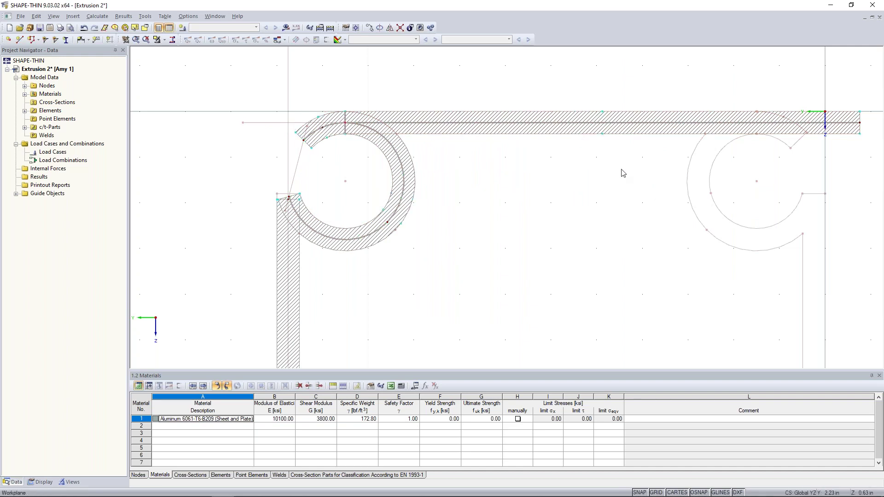
middle_click_drag(866, 144, 805, 129)
left_click_drag(799, 108, 697, 112)
Step: Move the left wall's top end node up to meet the lower end of the upper-left arc
middle_click_drag(366, 254, 394, 247)
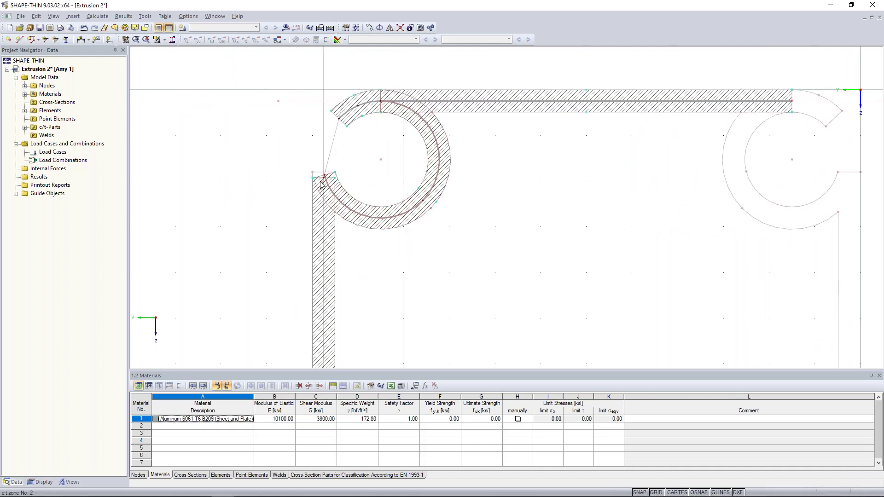
scroll(322, 185, "up", 5)
left_click_drag(346, 172, 343, 160)
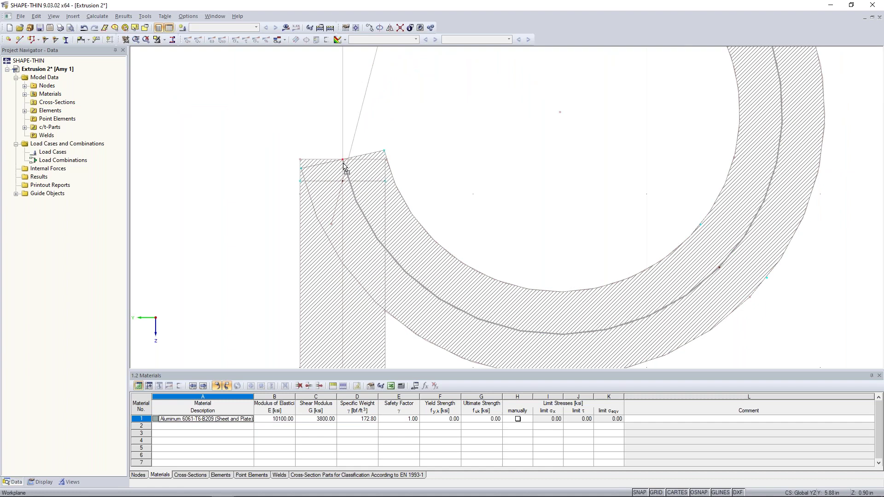
Step: Mirror a copy of the top flange and upper-left arc elements about an axis parallel to Y through the left wall's midpoint
scroll(343, 161, "down", 3)
scroll(343, 161, "down", 3)
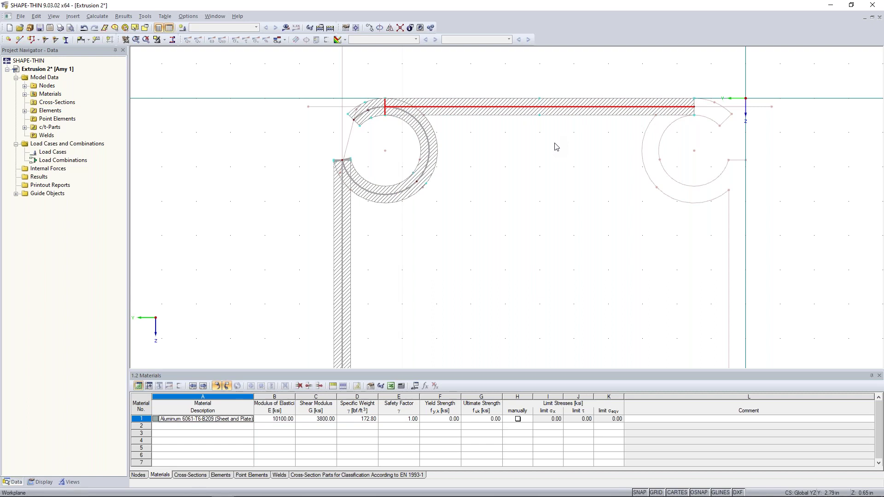
scroll(556, 146, "down", 3)
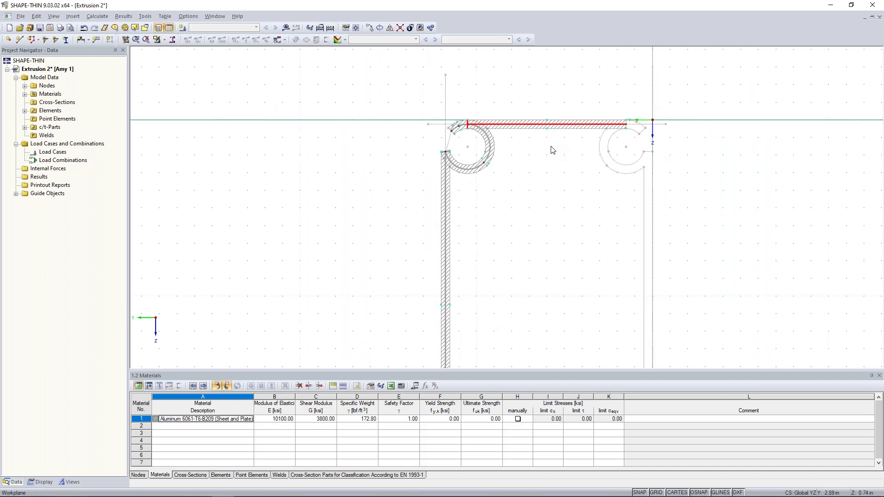
scroll(522, 188, "down", 1)
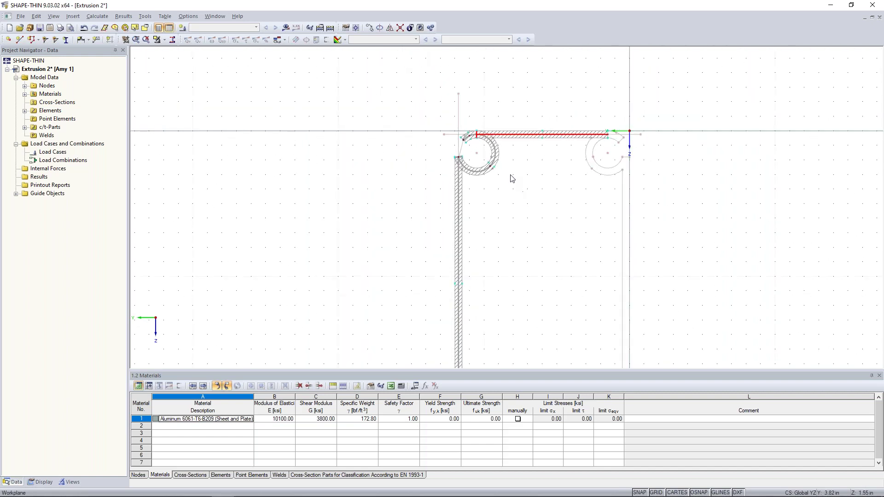
left_click_drag(424, 105, 651, 186)
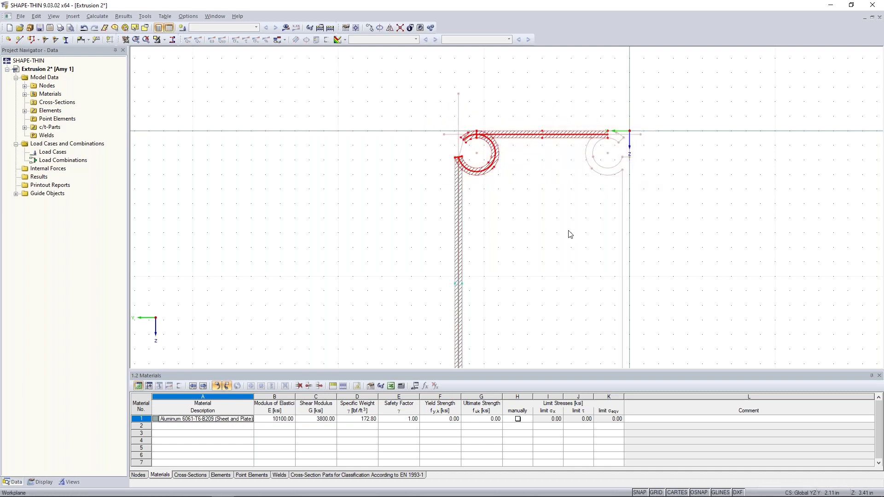
left_click(388, 29)
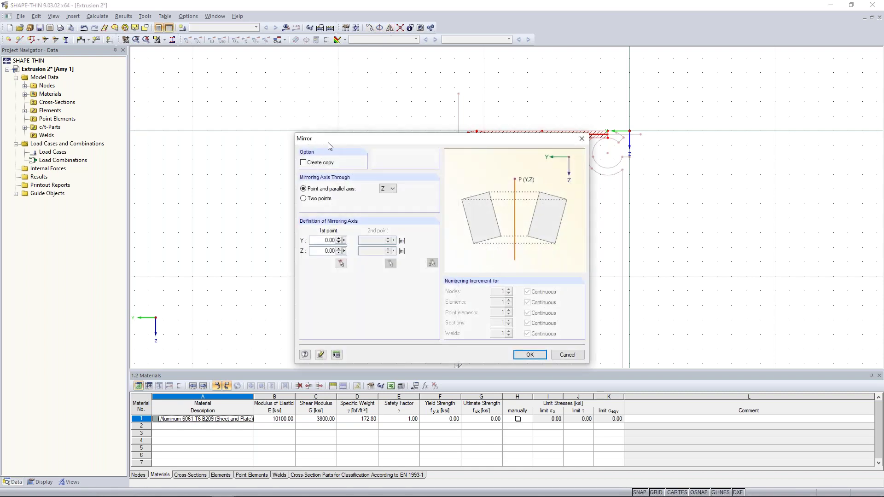
left_click(304, 162)
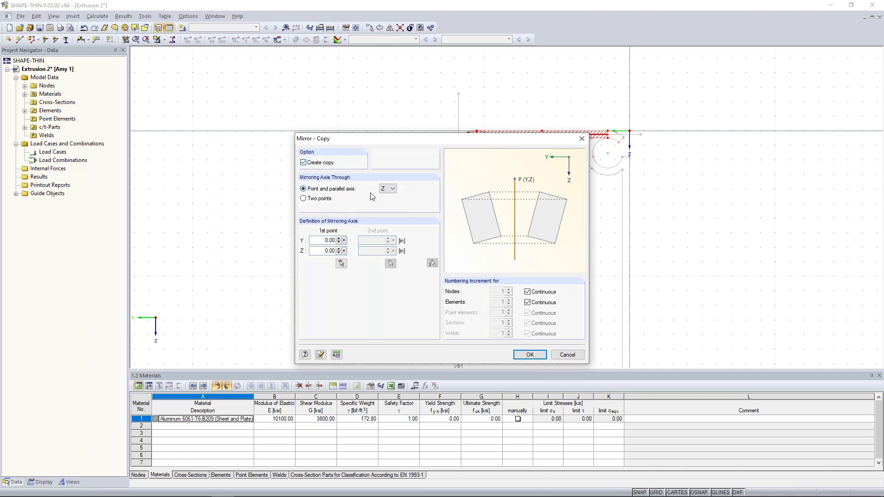
left_click(392, 188)
left_click(390, 196)
left_click(341, 264)
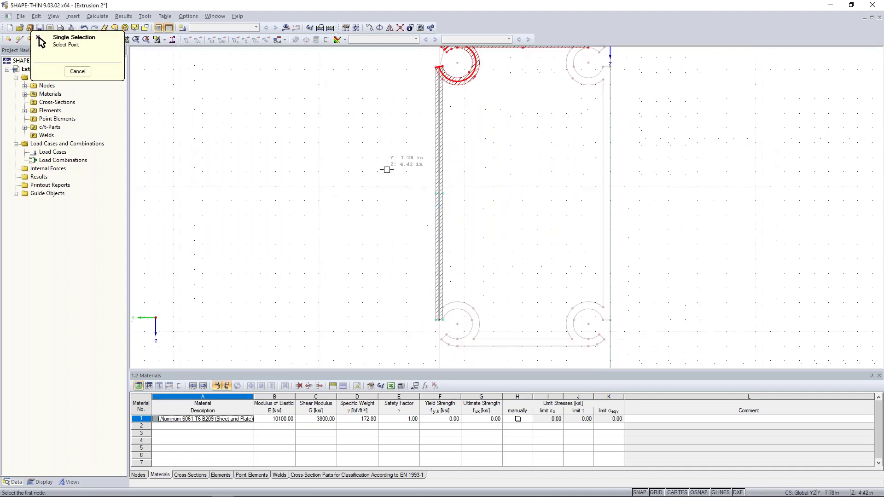
left_click(438, 192)
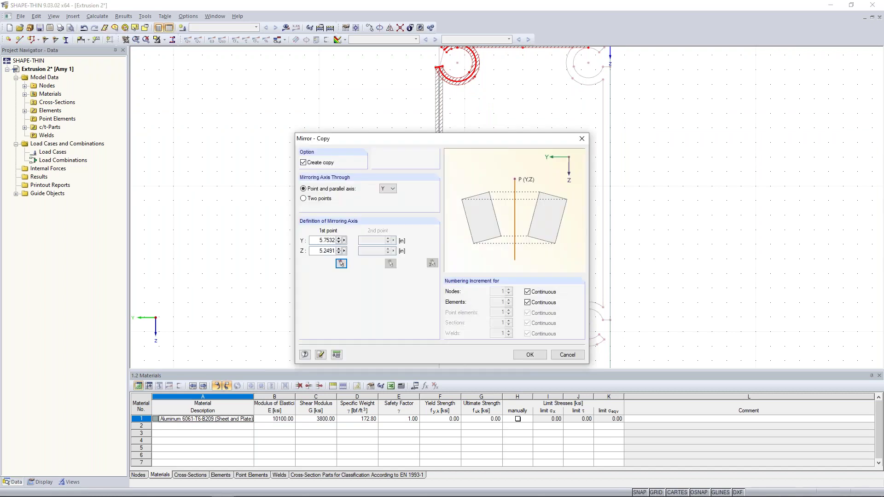
left_click(530, 354)
left_click(526, 277)
Step: Mirror a copy of the left wall and its corner arcs, without the flanges, about an axis parallel to Z through the top flange's midpoint
scroll(526, 277, "down", 2)
left_click_drag(442, 79, 512, 345)
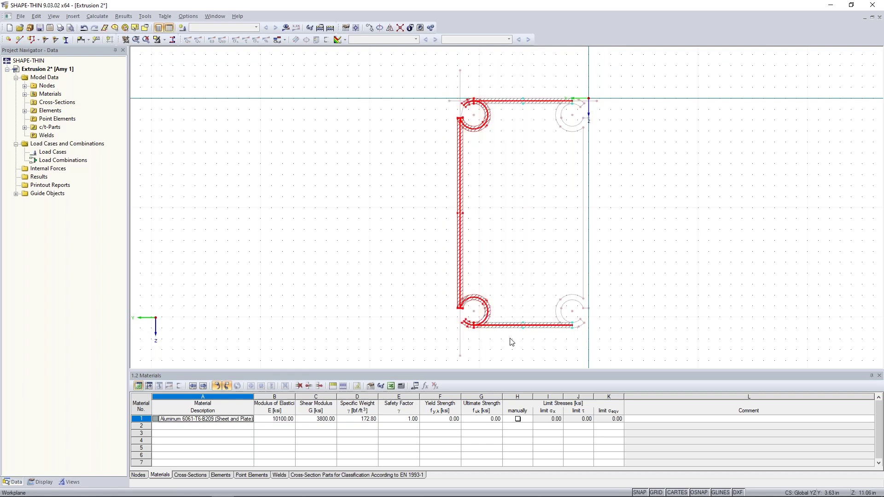
left_click(518, 100, "ctrl")
left_click(509, 326, "ctrl")
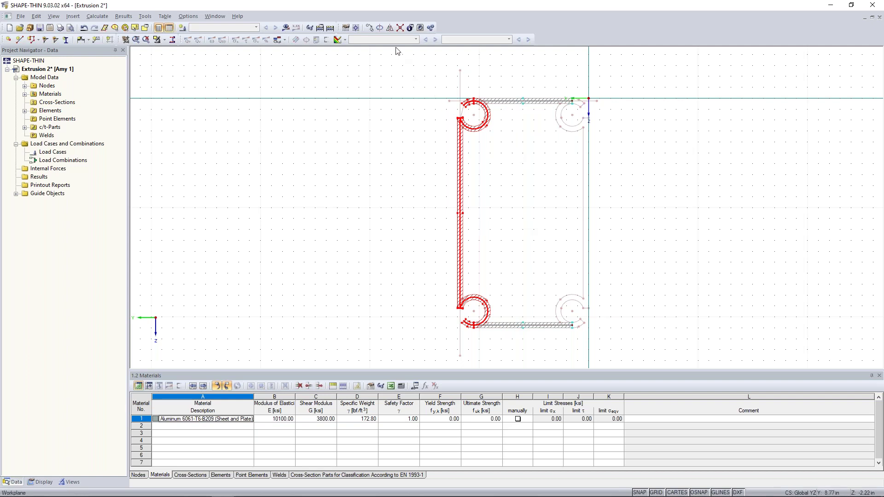
left_click(390, 28)
left_click(393, 190)
left_click(391, 204)
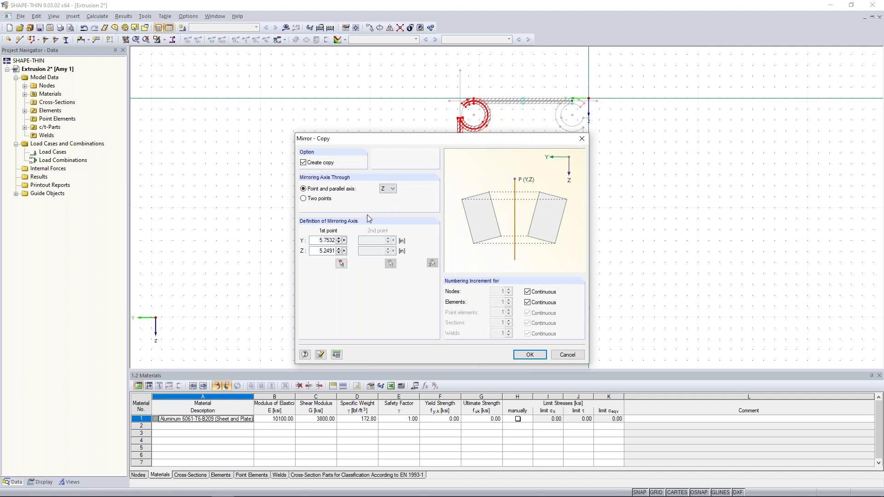
left_click(341, 265)
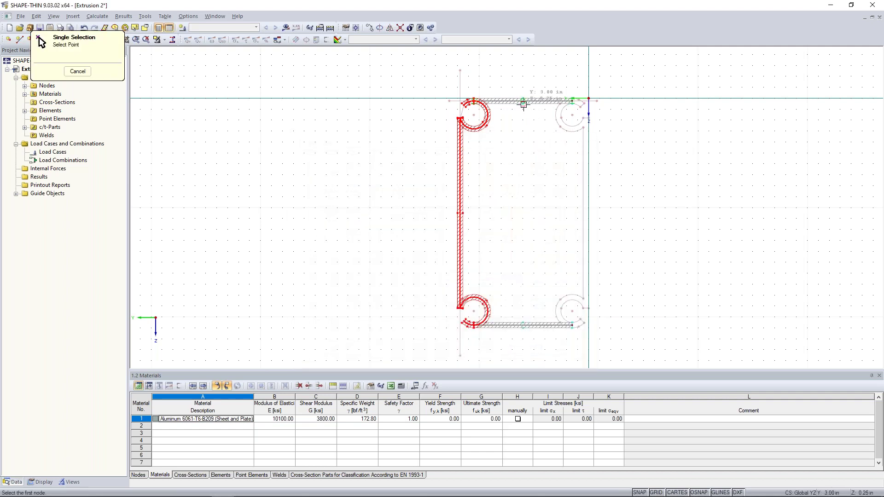
left_click(524, 103)
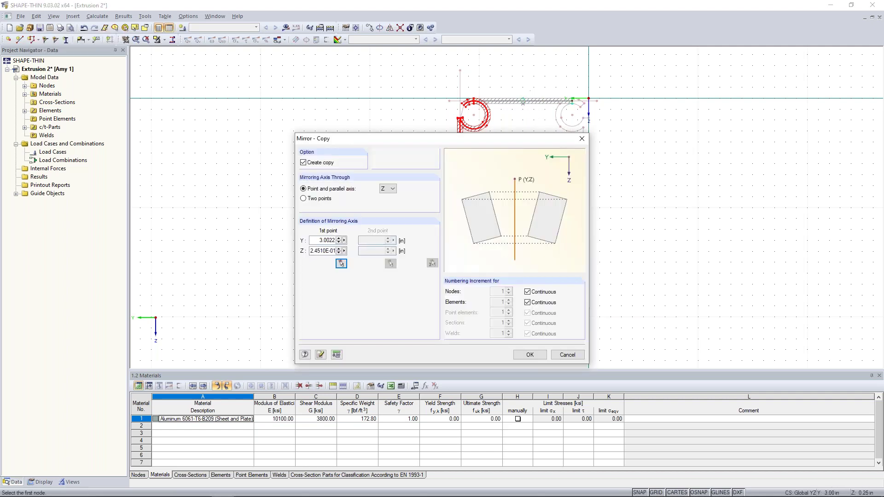
left_click(531, 356)
Step: Examine the mirrored profile's corner arcs at top and bottom and its bottom flange for complete, correctly placed elements
middle_click_drag(620, 233, 565, 231)
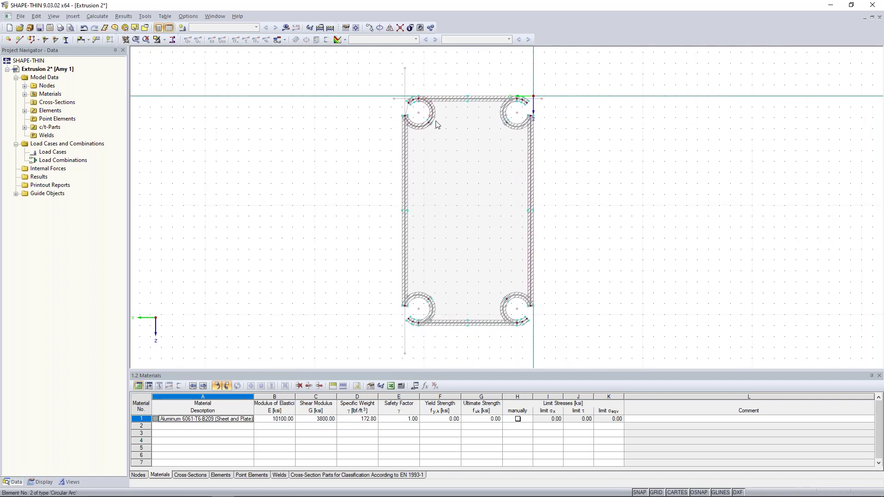
scroll(441, 122, "up", 3)
scroll(462, 156, "up", 1)
middle_click_drag(462, 156, 458, 203)
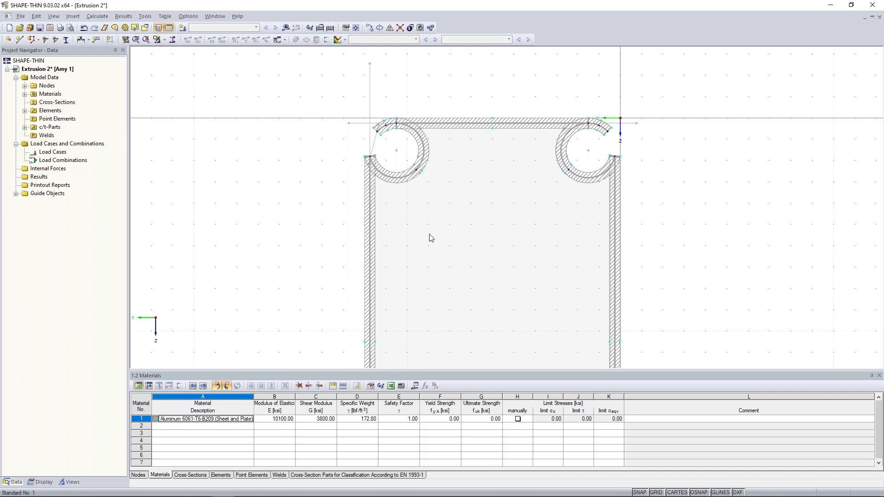
left_click(400, 181)
left_click(382, 127, "ctrl")
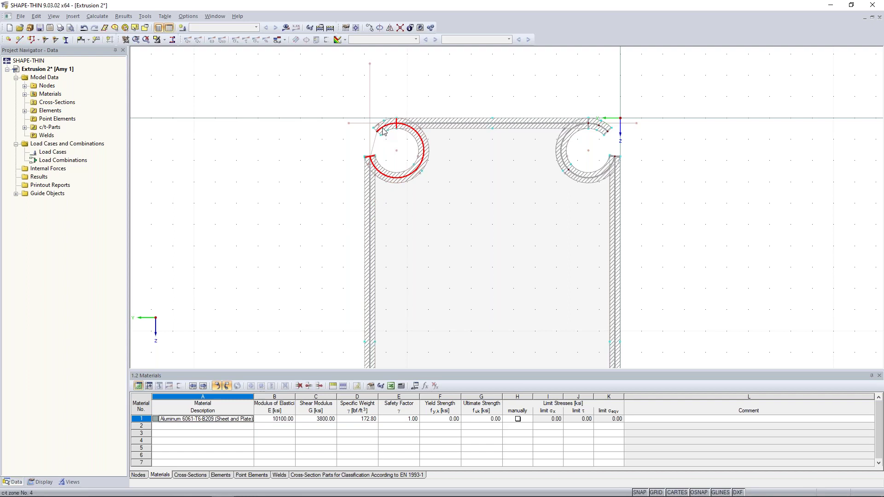
left_click(561, 148, "ctrl")
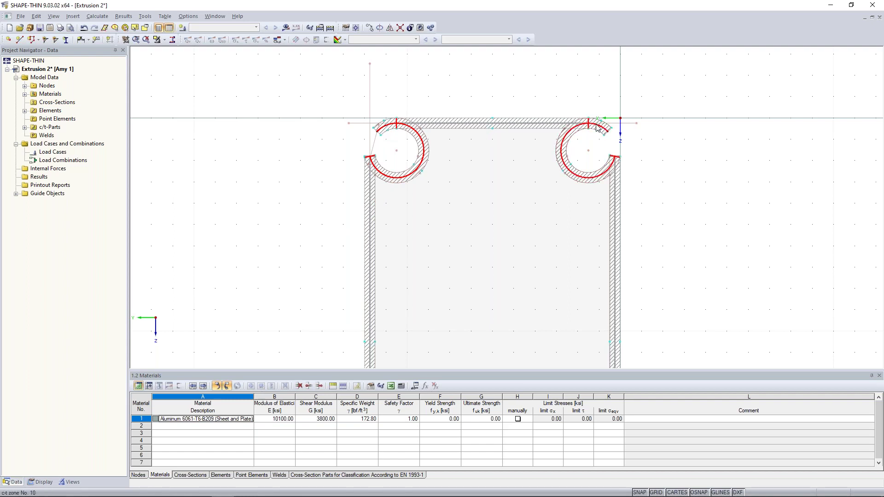
middle_click_drag(551, 308, 565, 177)
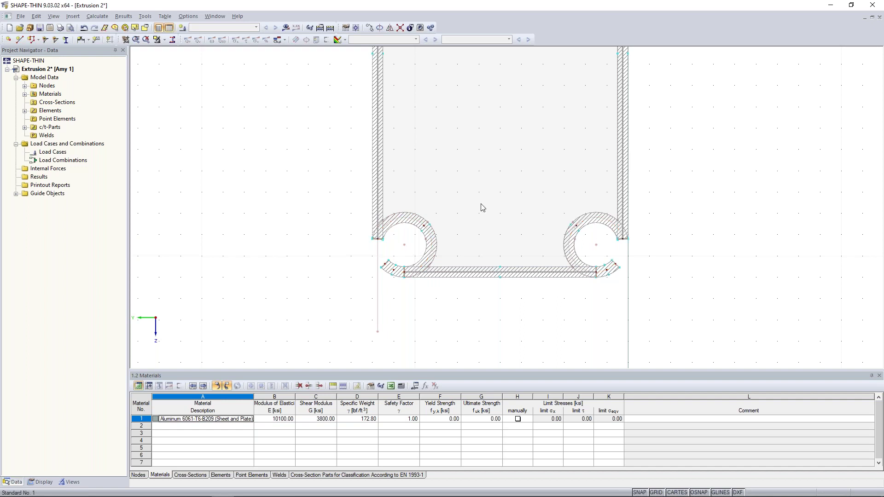
left_click(478, 273)
scroll(480, 207, "down", 9)
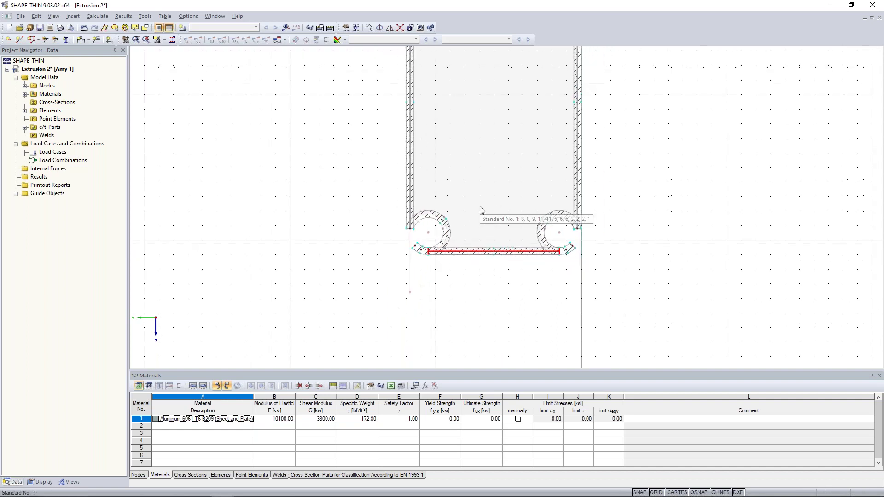
middle_click_drag(493, 167, 438, 230)
scroll(438, 229, "up", 2)
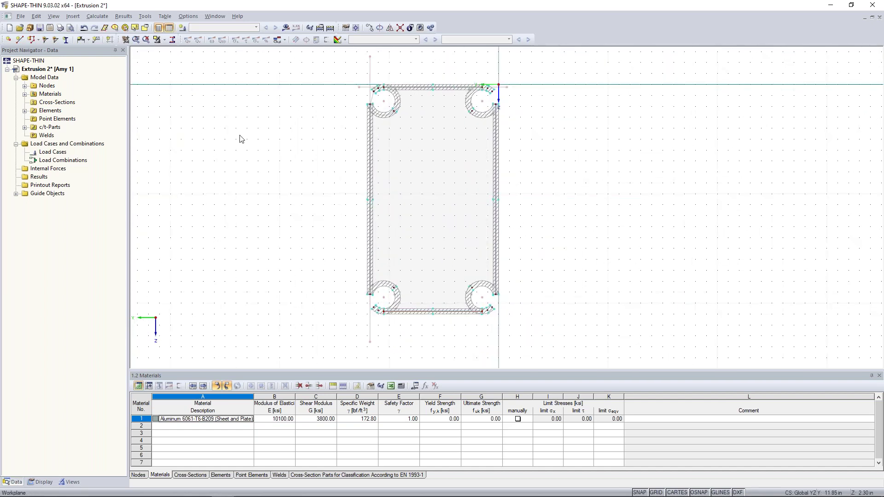
Step: Try to calculate the cross-section results
left_click(285, 30)
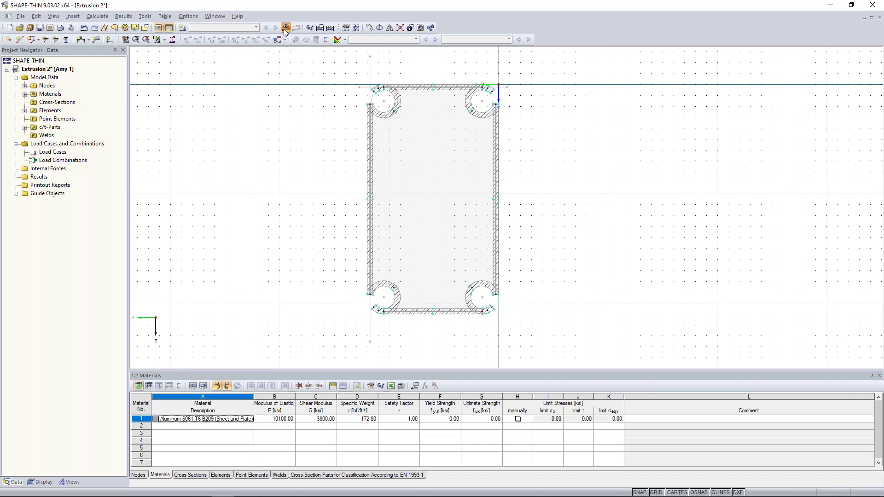
left_click(426, 268)
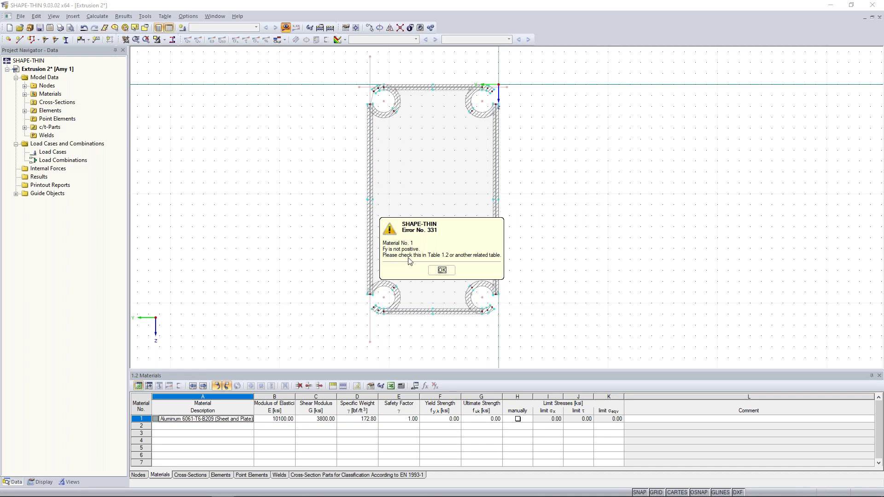
left_click(439, 271)
Step: Set the Aluminum 6061-T6-B209 material's yield strength to 35 ksi and ultimate strength to 42 ksi
left_click_drag(418, 370, 424, 266)
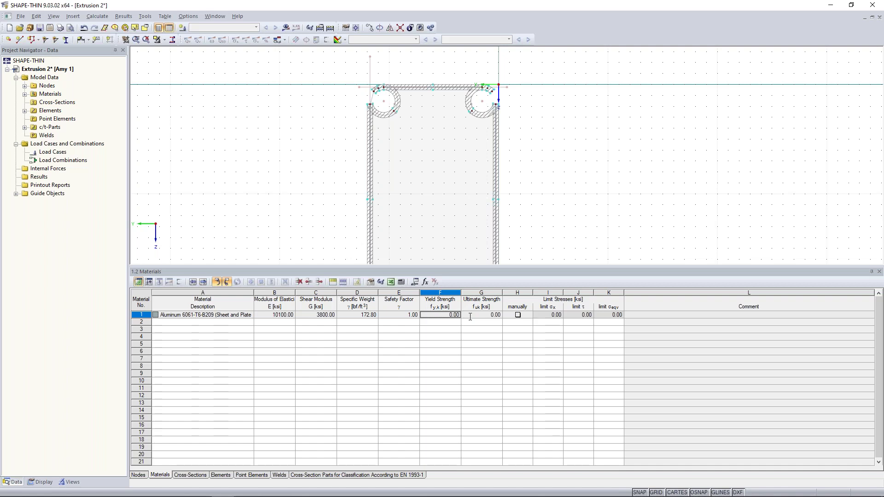
left_click(445, 316)
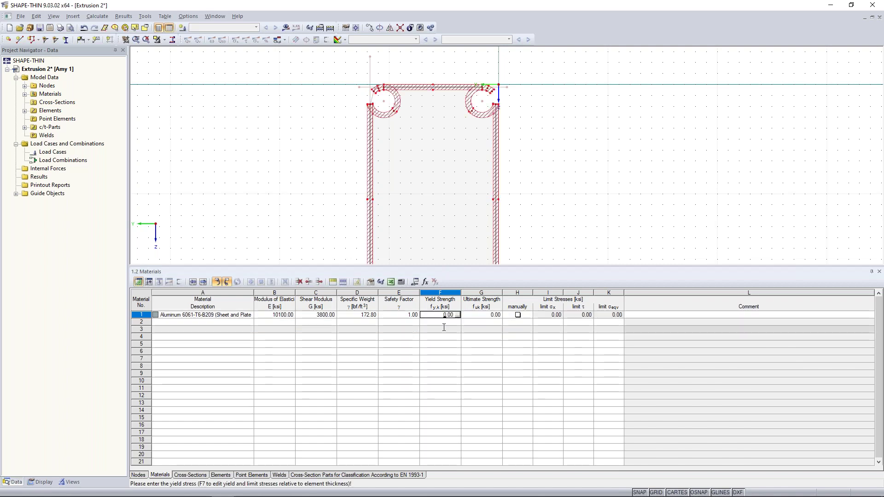
type("35.0")
key("Tab")
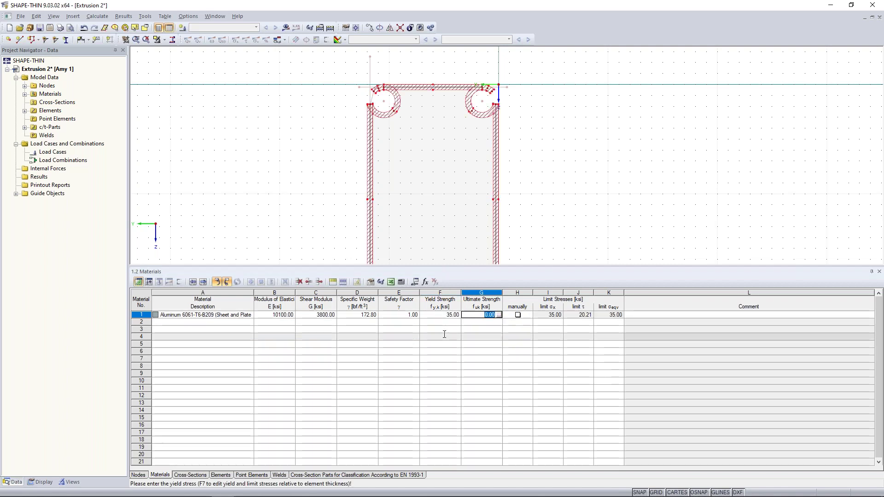
type("42")
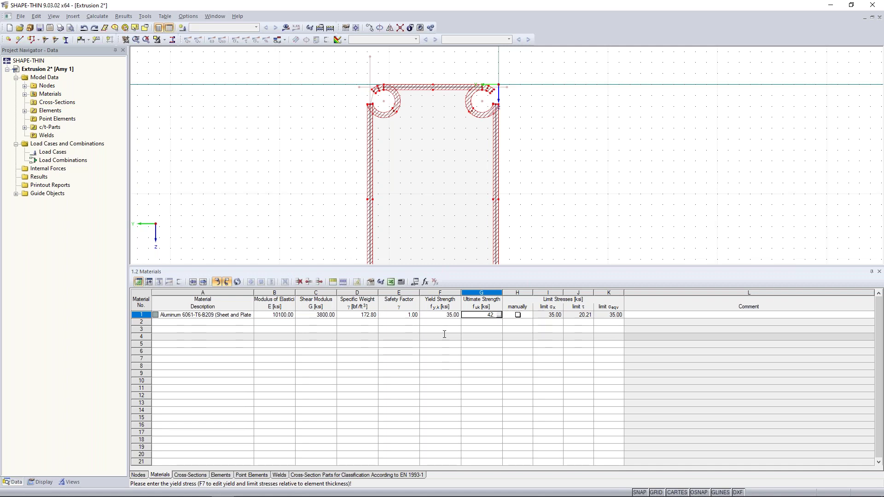
left_click(570, 220)
left_click_drag(543, 267, 541, 339)
Step: Run the cross-section calculation and display the results, accepting that no effective cross-section properties are calculated
left_click(286, 27)
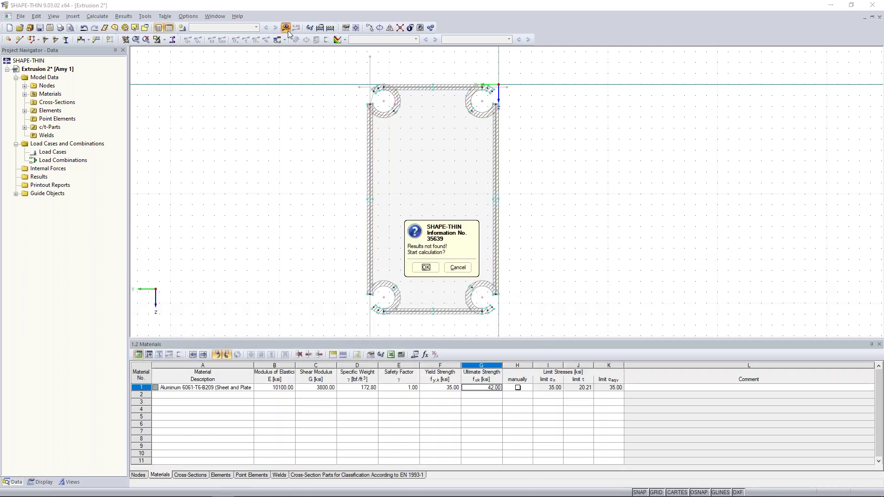
left_click(425, 268)
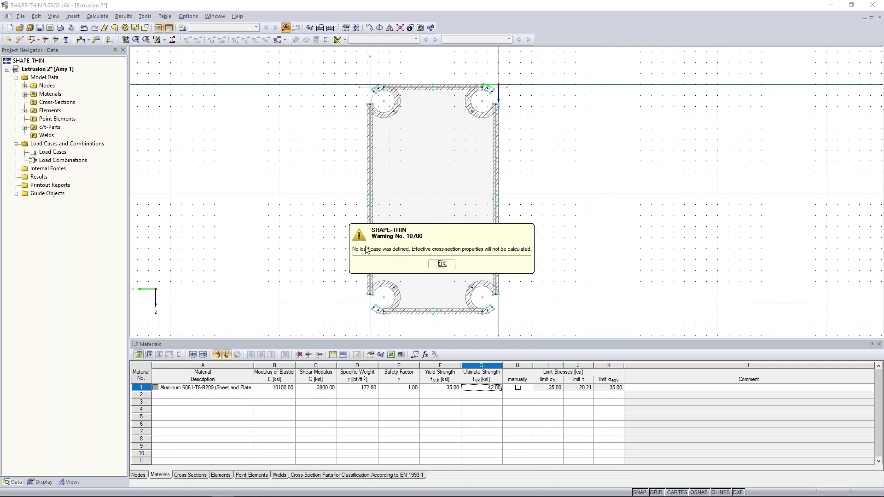
left_click(442, 263)
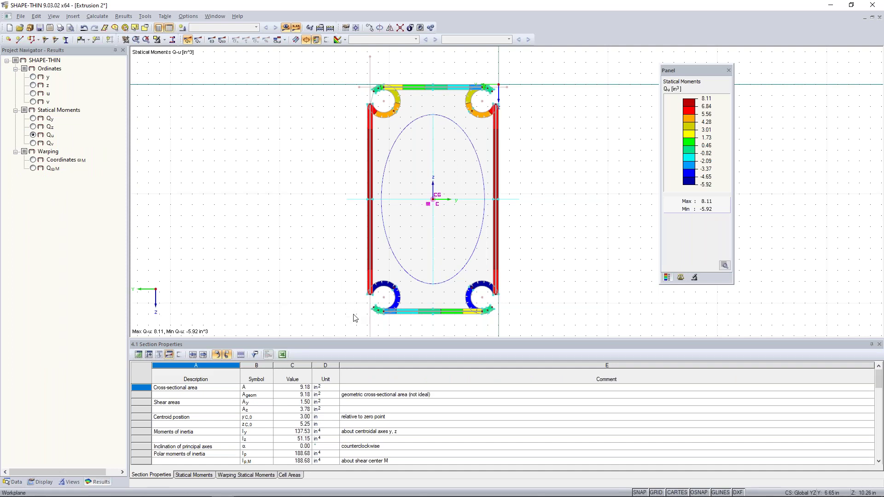
Step: Review the calculated section properties, from area and moments of inertia through torsional, warping and plastic values
middle_click_drag(359, 301, 405, 263)
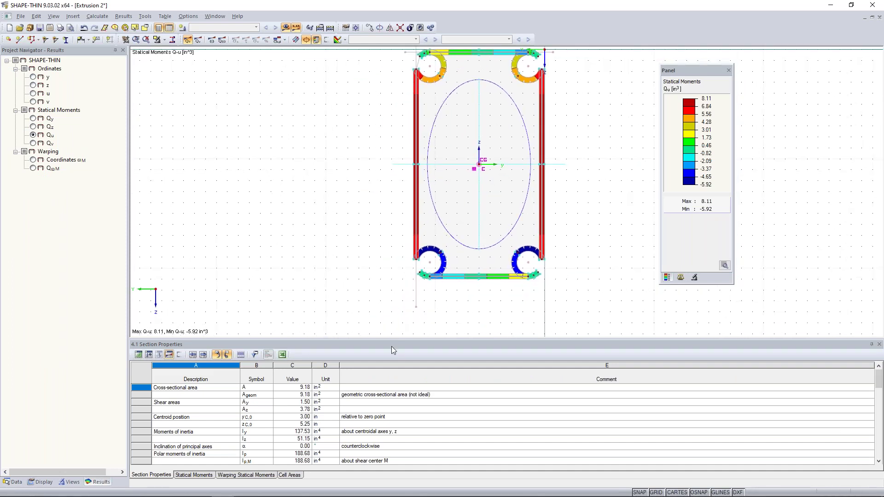
left_click_drag(394, 343, 406, 220)
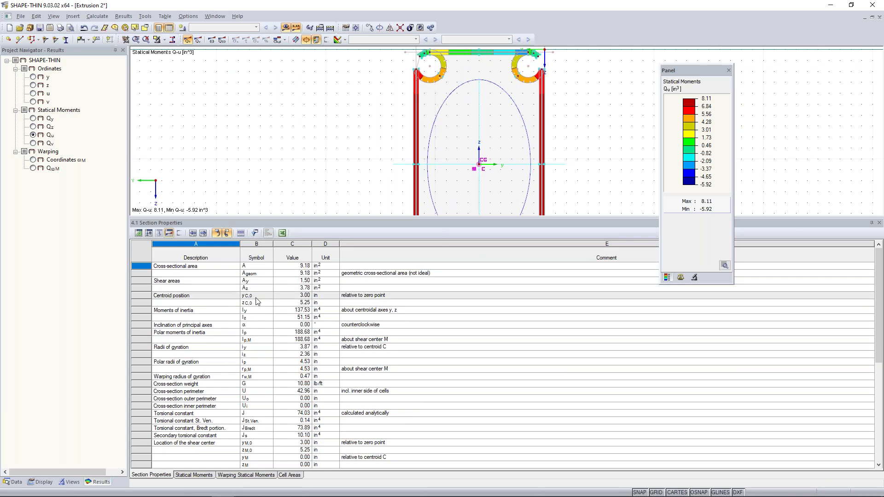
scroll(256, 298, "down", 4)
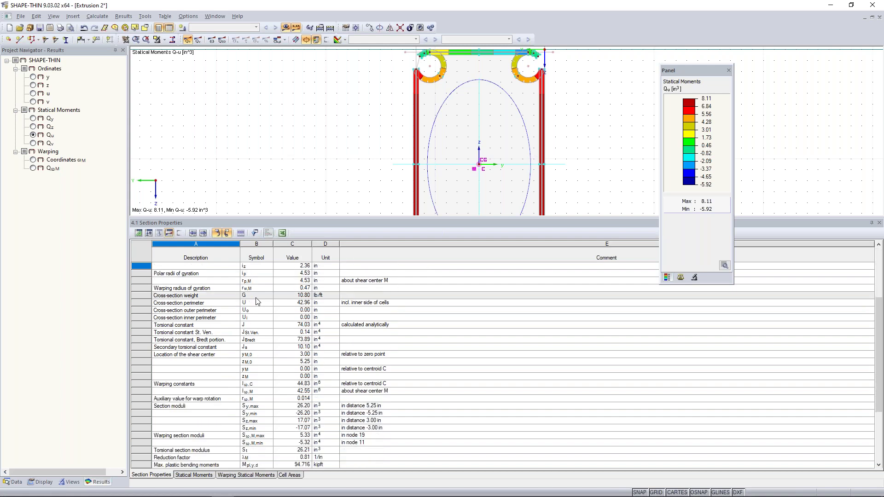
scroll(267, 400, "down", 2)
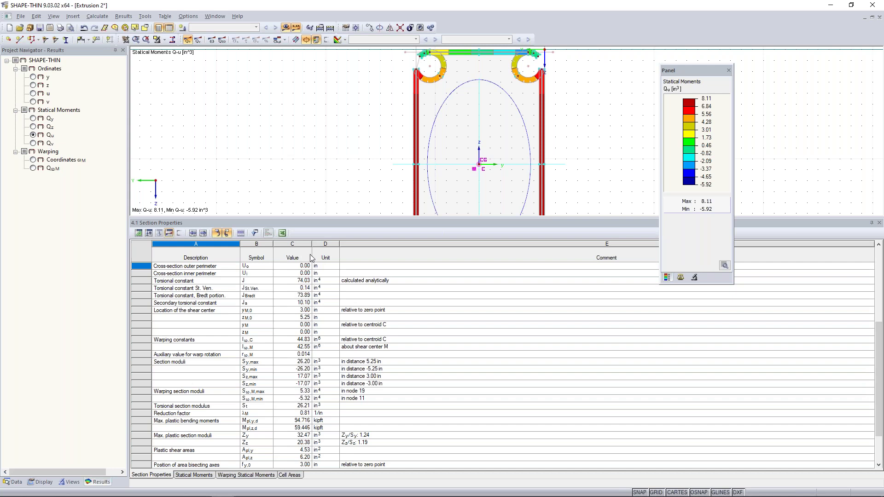
left_click_drag(315, 216, 318, 313)
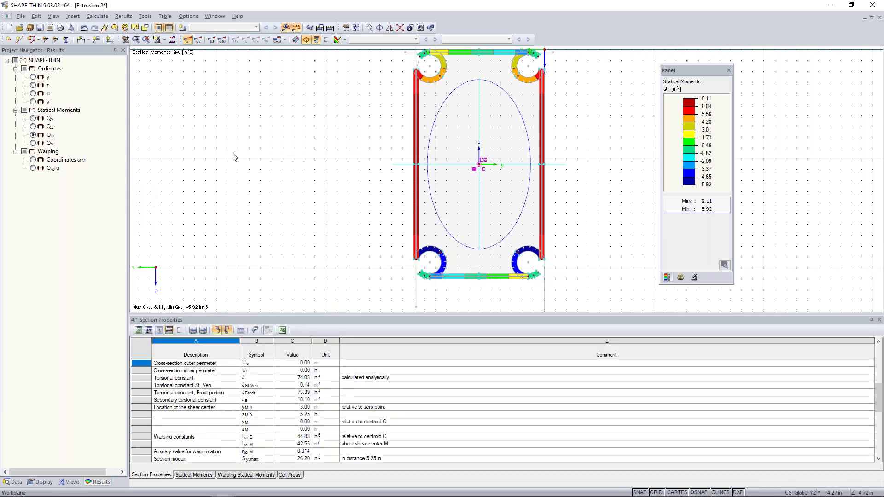
Step: Save the Extrusion 2 cross-section file
left_click(39, 28)
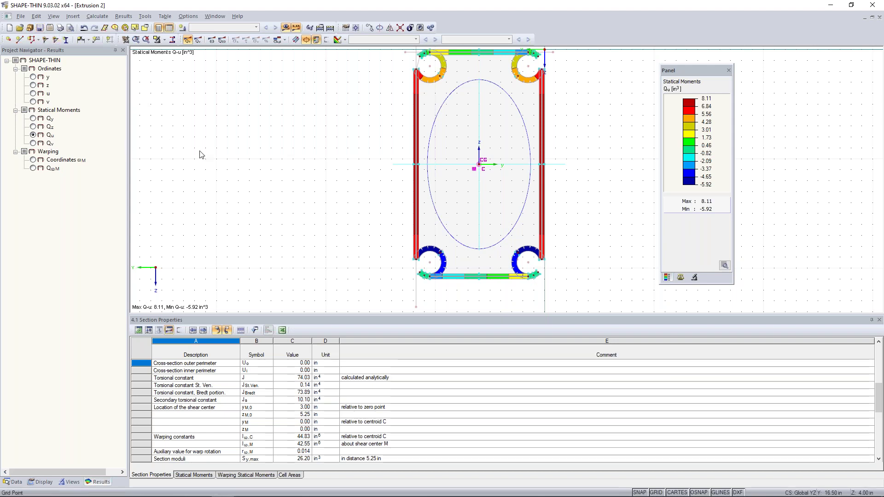
scroll(305, 186, "down", 2)
middle_click_drag(318, 191, 312, 203)
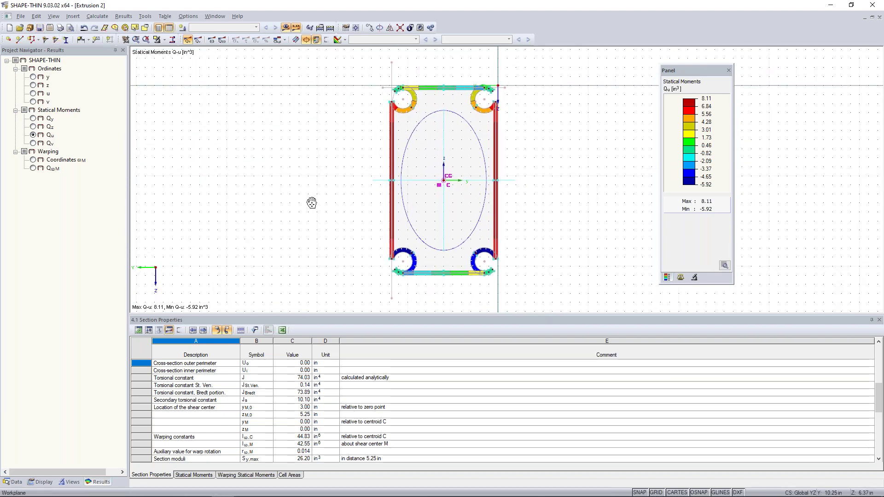
Step: Switch to the ADM 2020 (1) model in RFEM and set the work plane to YZ
key("super+Tab")
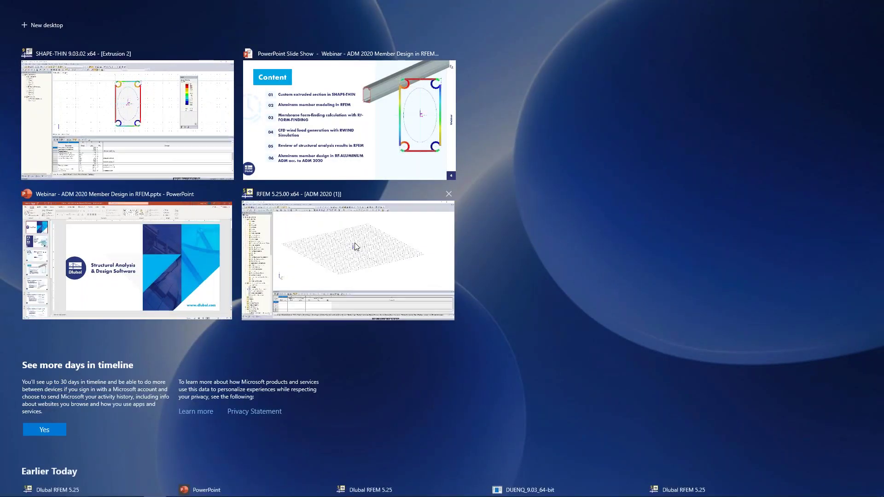
left_click(354, 247)
middle_click_drag(388, 242, 395, 245)
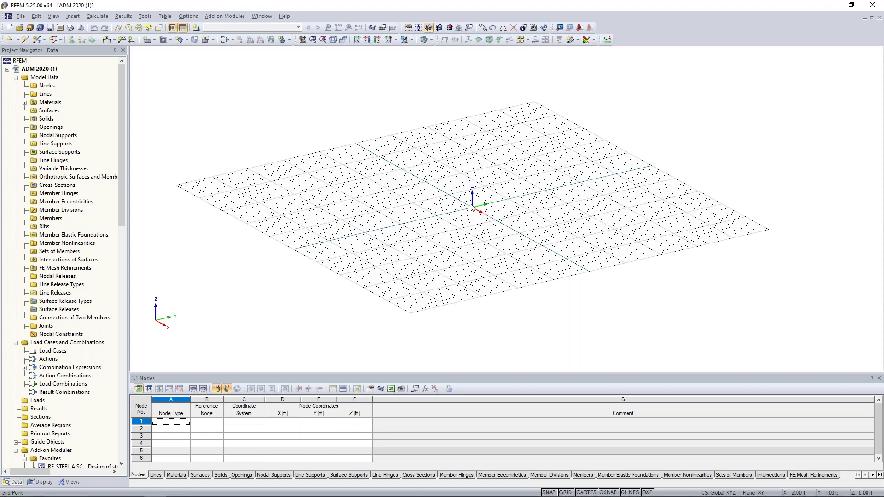
left_click(439, 27)
scroll(421, 204, "up", 3)
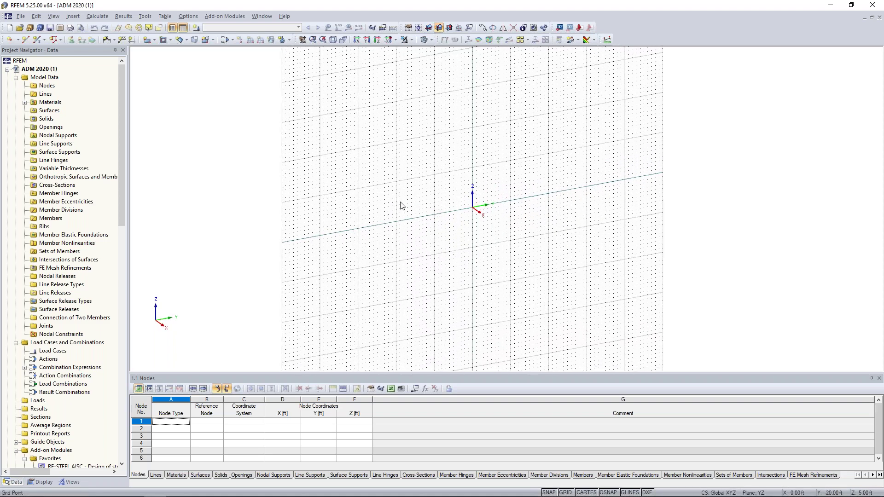
middle_click_drag(526, 199, 499, 234)
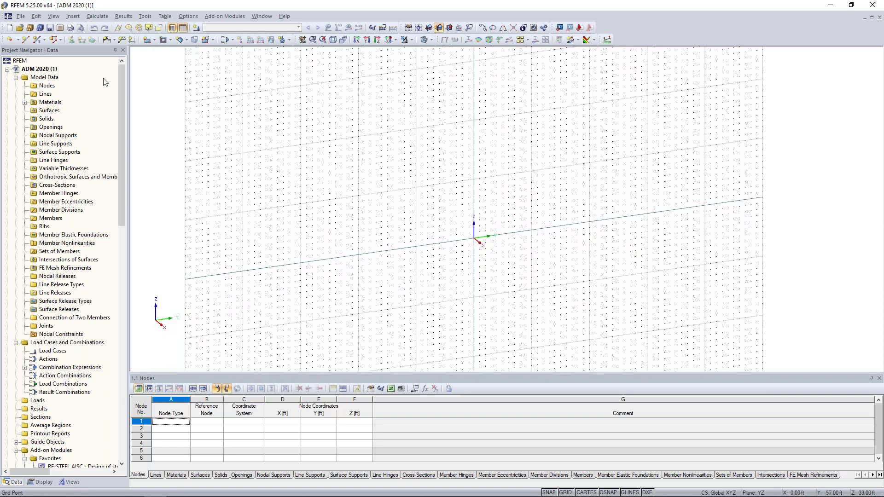
Step: Create a standard node at X 0, Y 0, Z 20 ft
left_click(9, 40)
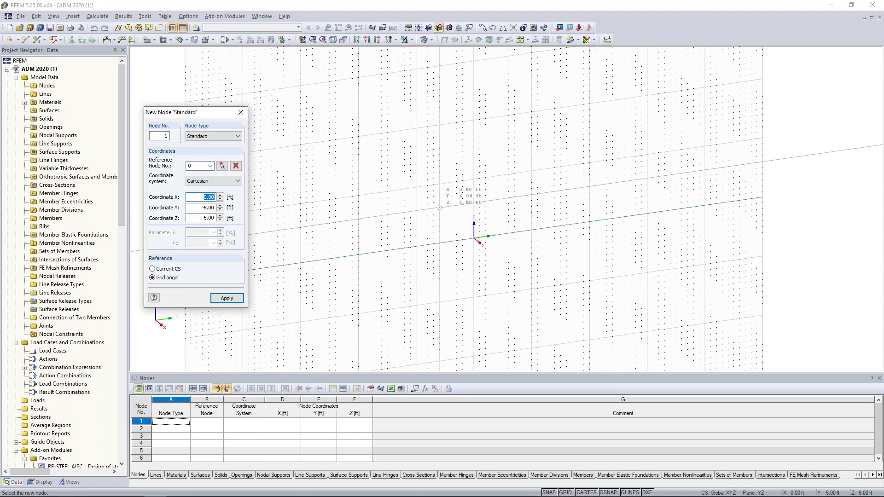
left_click_drag(214, 113, 245, 100)
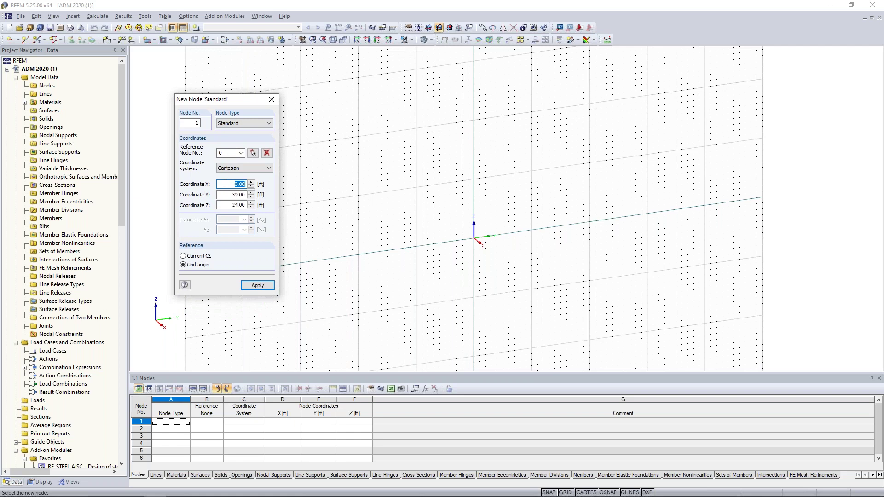
key("Tab")
type("0")
key("Tab")
type("20")
key("Return")
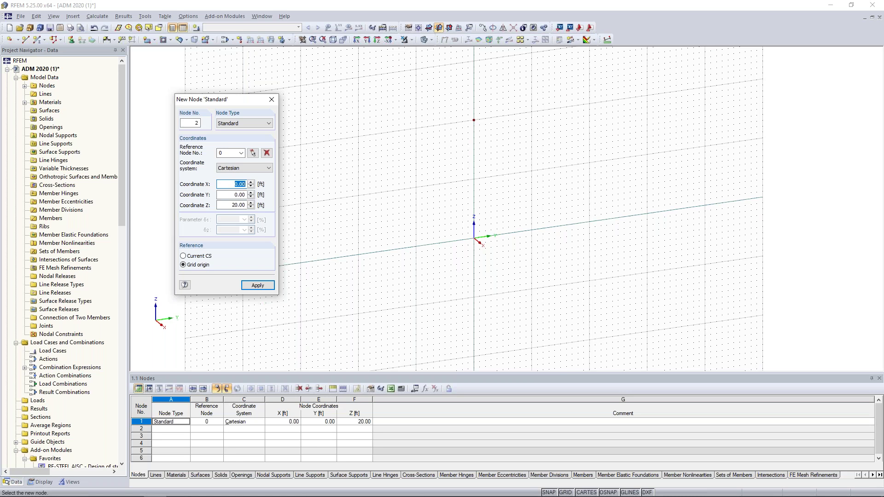
Step: Create a second standard node at X 0, Y -10, Z 17.25 ft
key("Tab")
key("BackSpace")
type("-10")
key("Tab")
type("1")
key("Return")
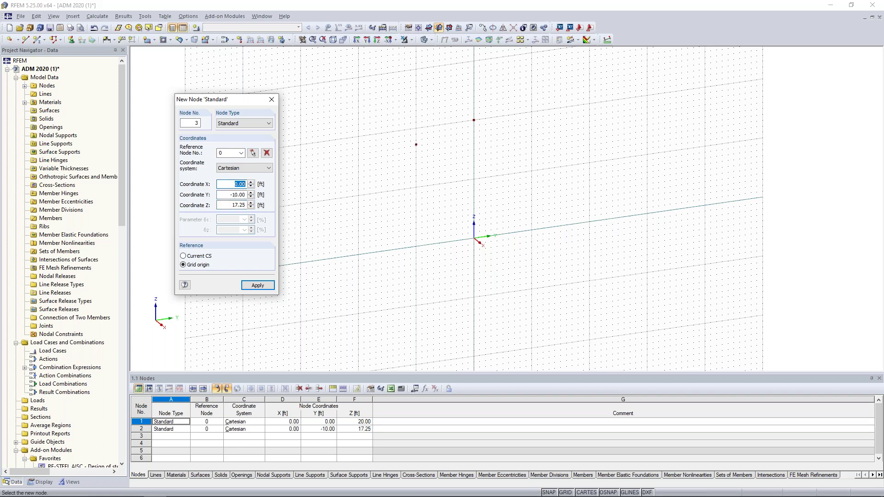
Step: Create a third standard node at X 0, Y -30, Z 0 ft and finish placing nodes
type("0")
key("Tab")
type("-30")
key("Tab")
type("0")
key("Return")
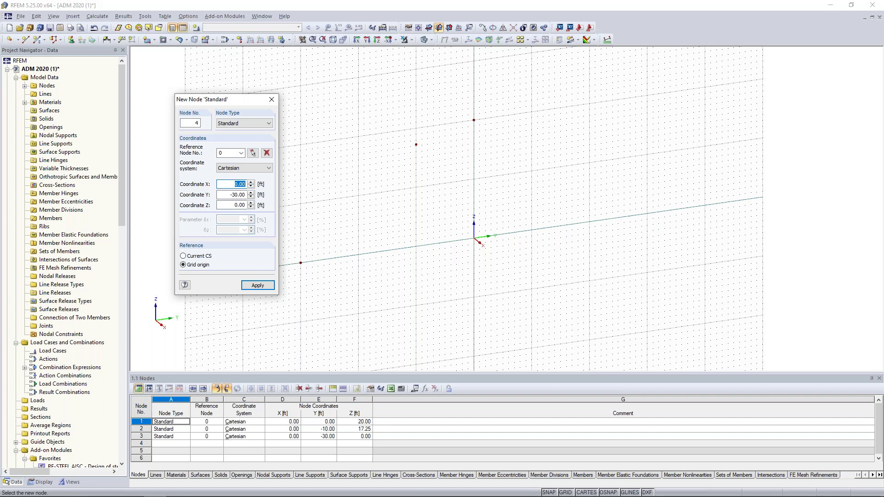
key("Escape")
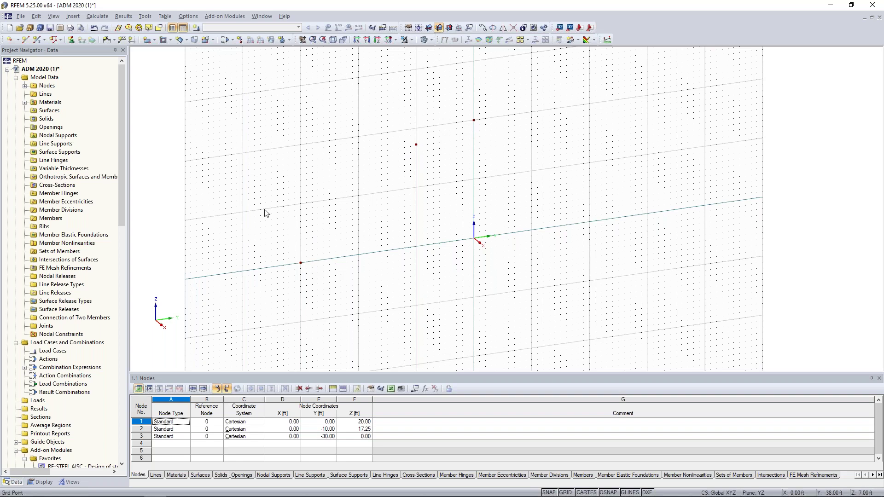
Step: Draw an arc with a 30 ft radius from the node at Y -10 to the base node at Y -30
left_click(25, 40)
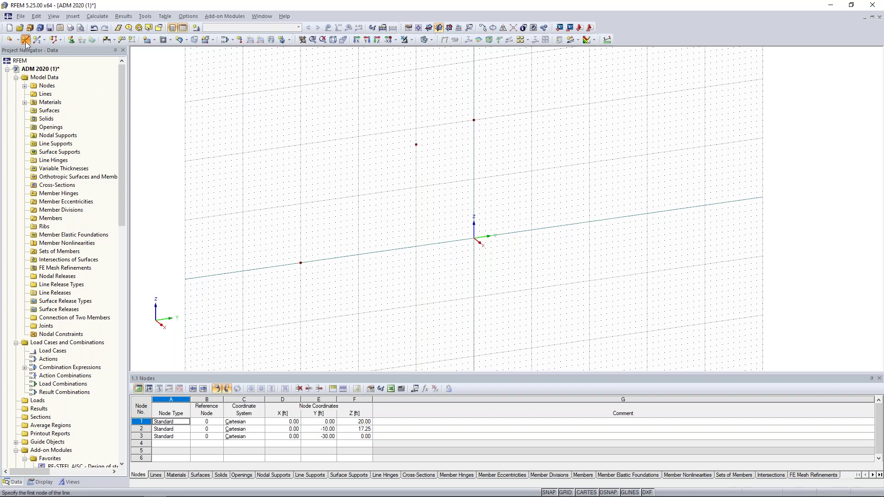
left_click_drag(228, 97, 143, 75)
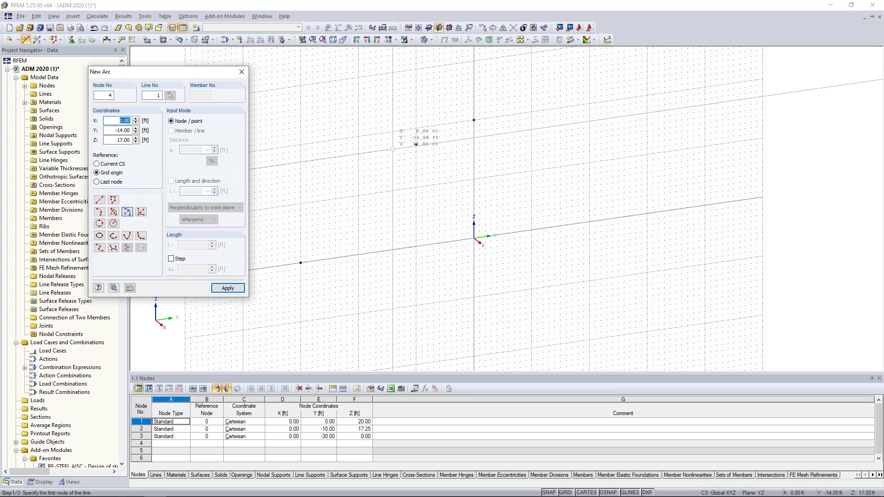
left_click(416, 145)
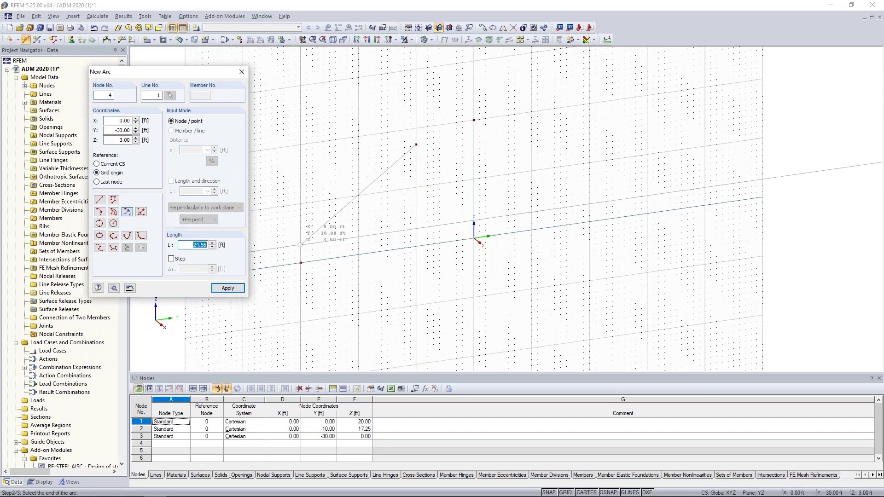
left_click(300, 263)
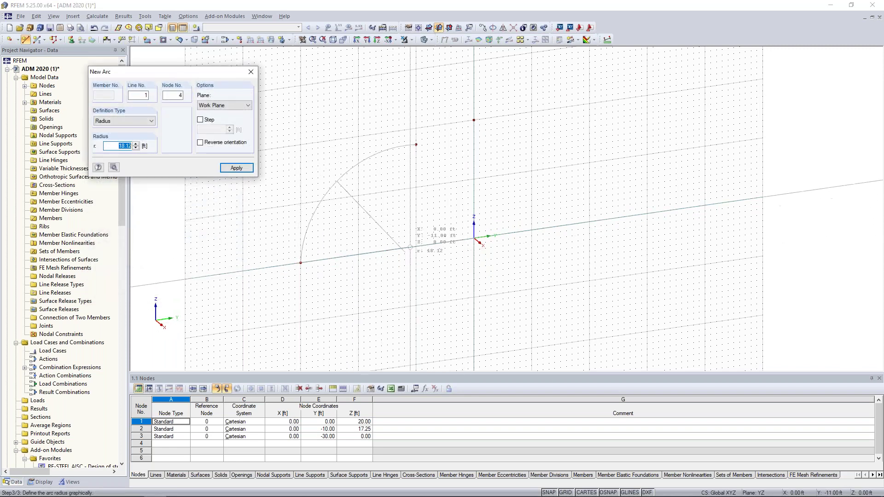
type("30")
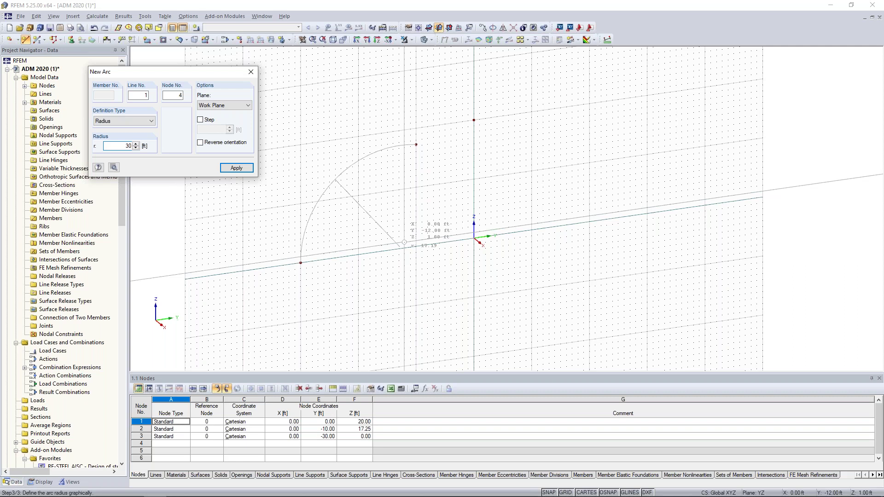
key("Return")
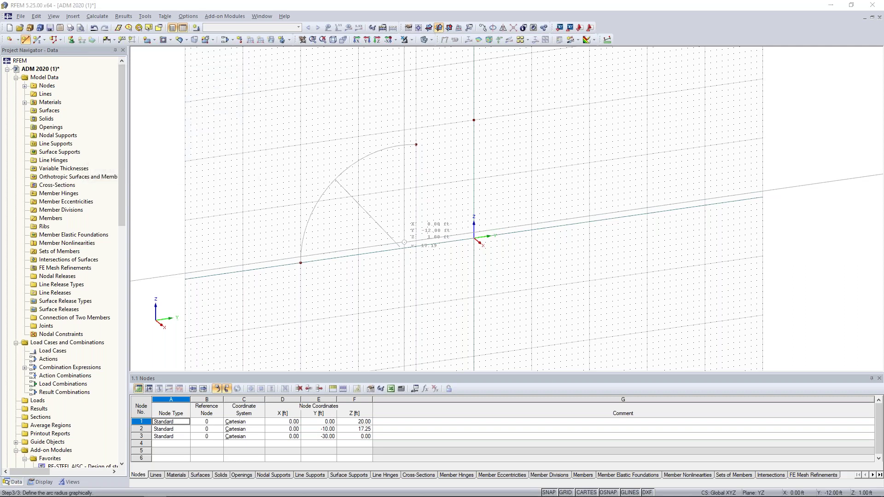
key("Escape")
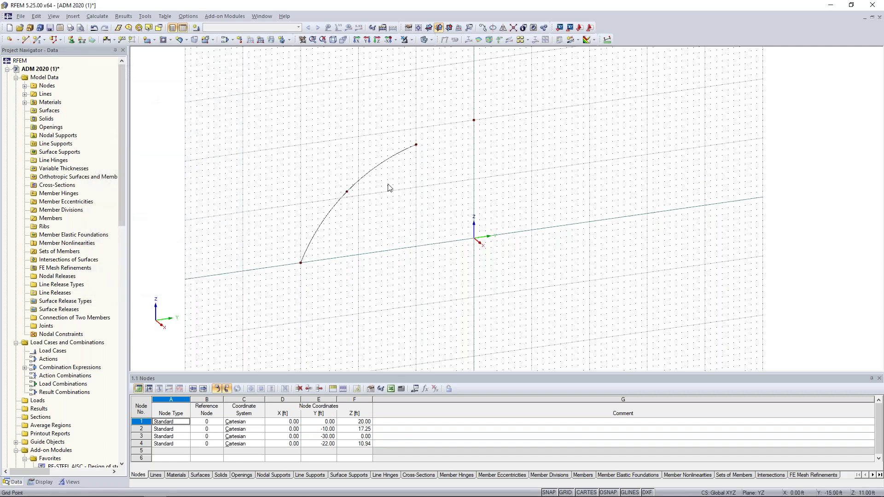
Step: Divide the arc line into equal segments using three intermediate nodes
right_click(378, 167)
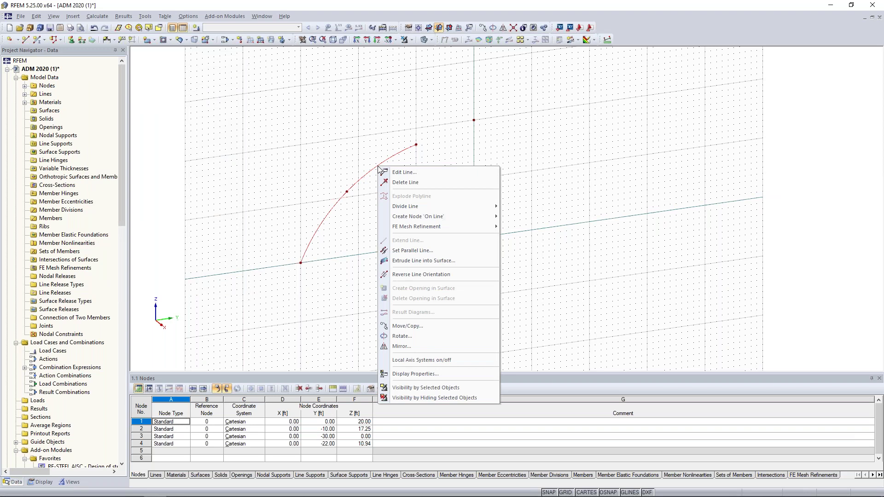
mouse_move(404, 206)
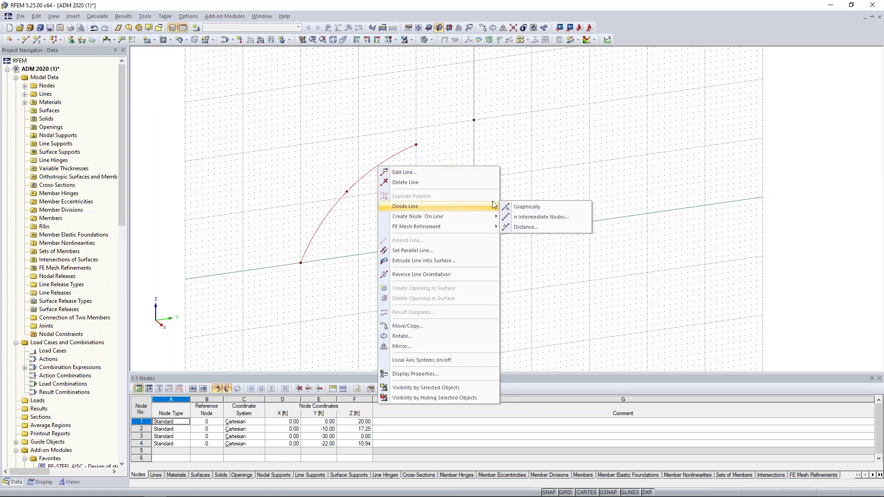
left_click(524, 218)
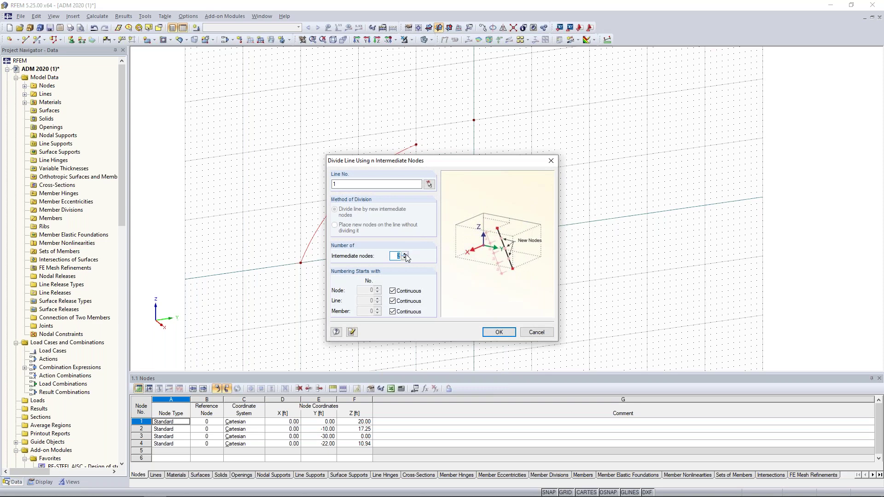
left_click(496, 332)
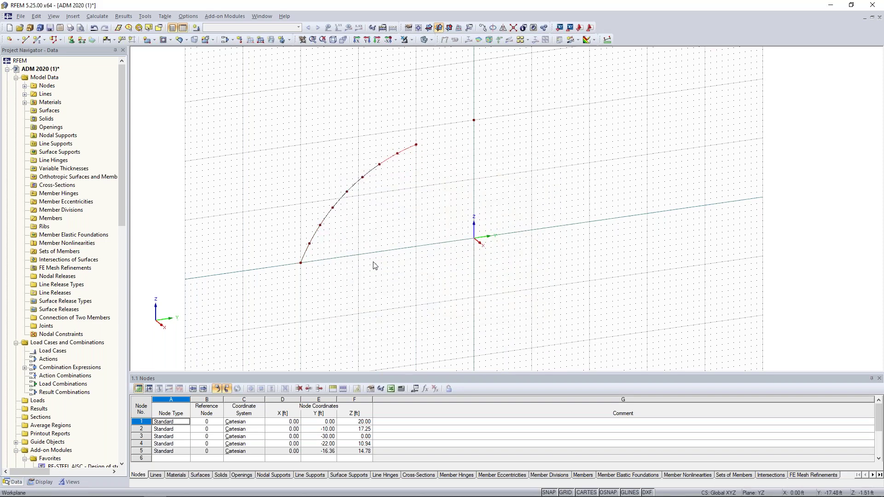
Step: Delete the arc segments together with the mid-arc node of each segment, keeping only the division and end nodes
scroll(361, 243, "up", 2)
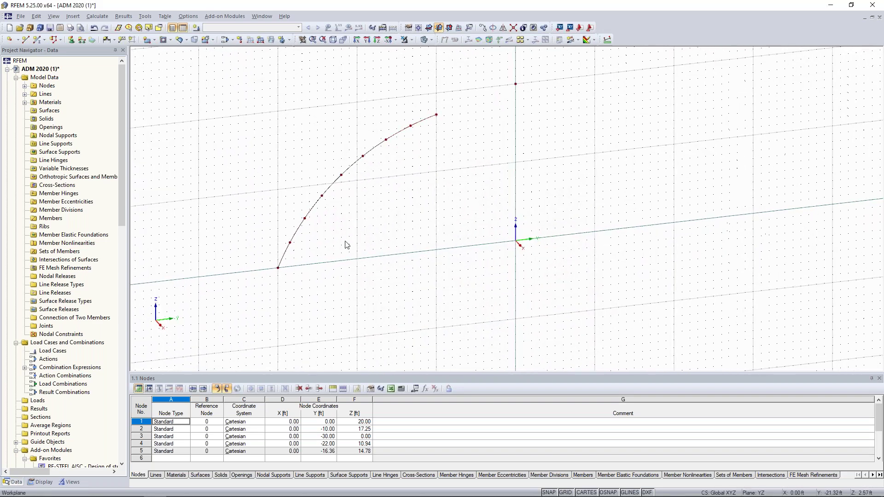
left_click_drag(283, 235, 282, 235)
left_click_drag(337, 208, 316, 192, "ctrl")
left_click_drag(374, 169, 358, 148, "ctrl")
left_click_drag(420, 144, 403, 119, "ctrl")
key("Delete")
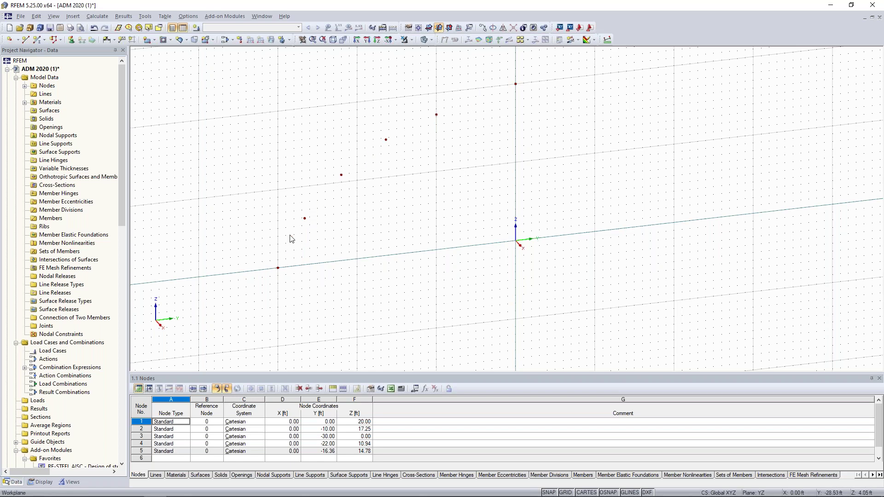
Step: Set up a new beam member with the EXTRUSION 2 cross-section imported from SHAPE-THIN, overwriting the existing copy
left_click(37, 40)
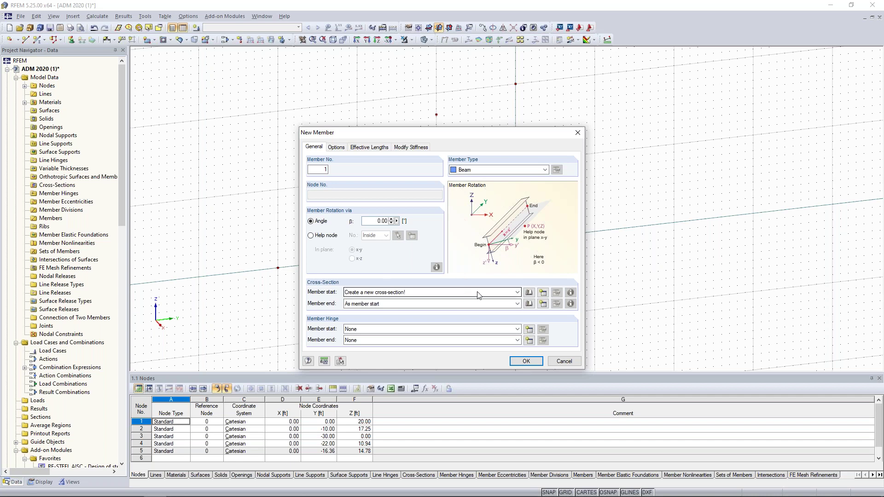
left_click(529, 293)
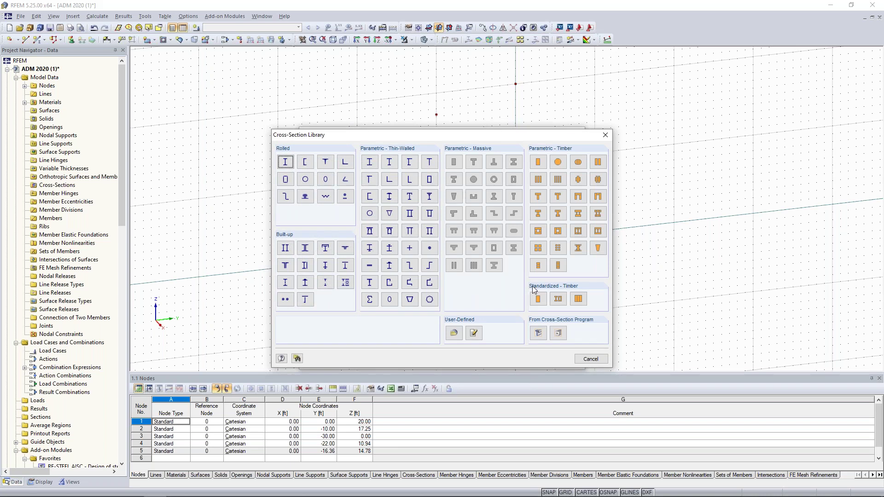
left_click(538, 334)
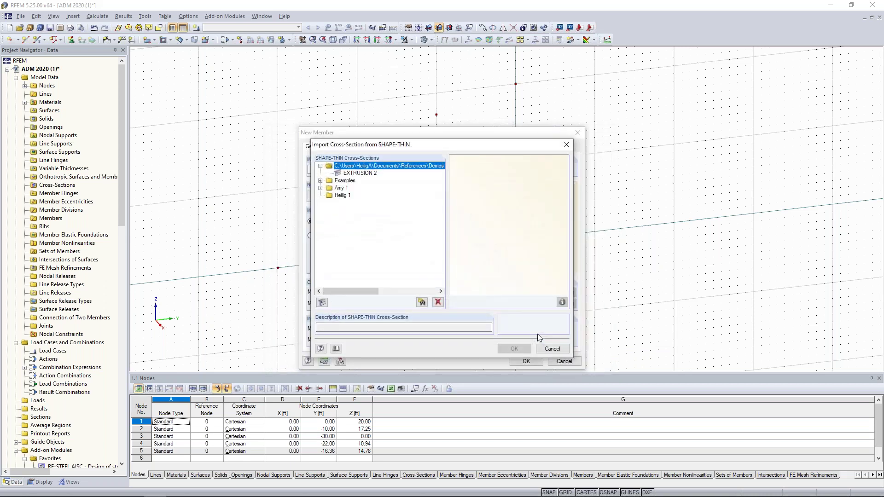
left_click(371, 175)
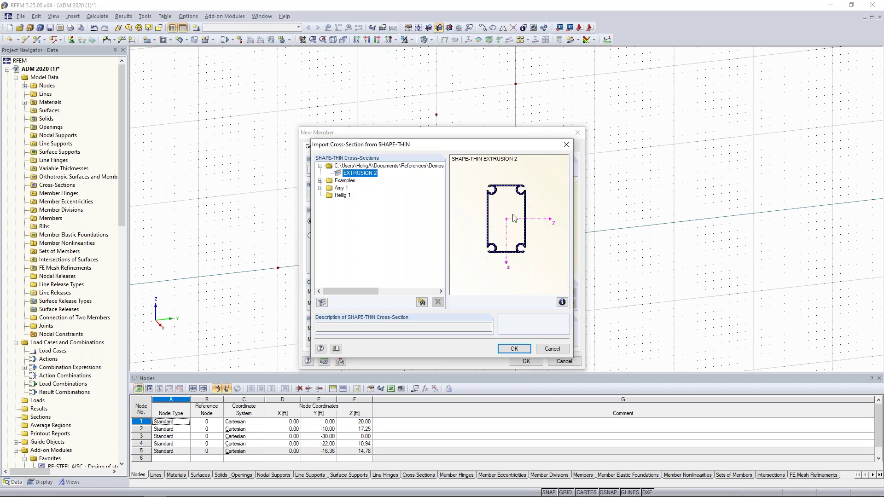
left_click(321, 180)
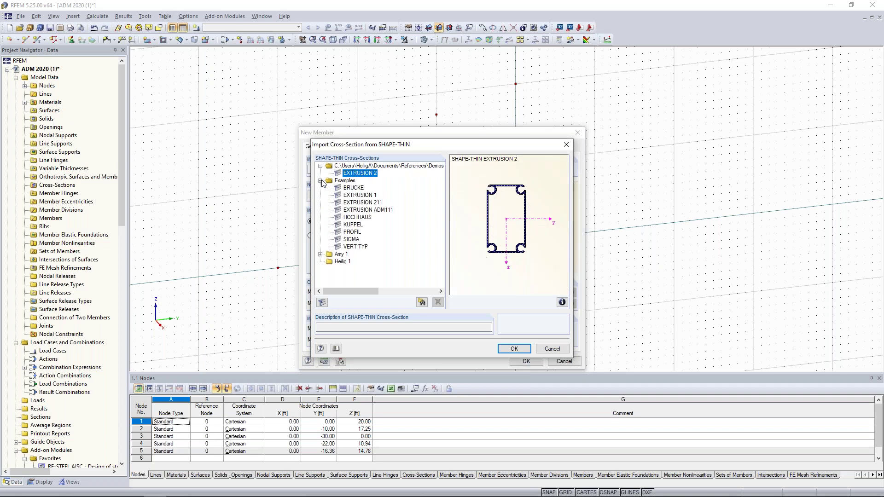
left_click(353, 195)
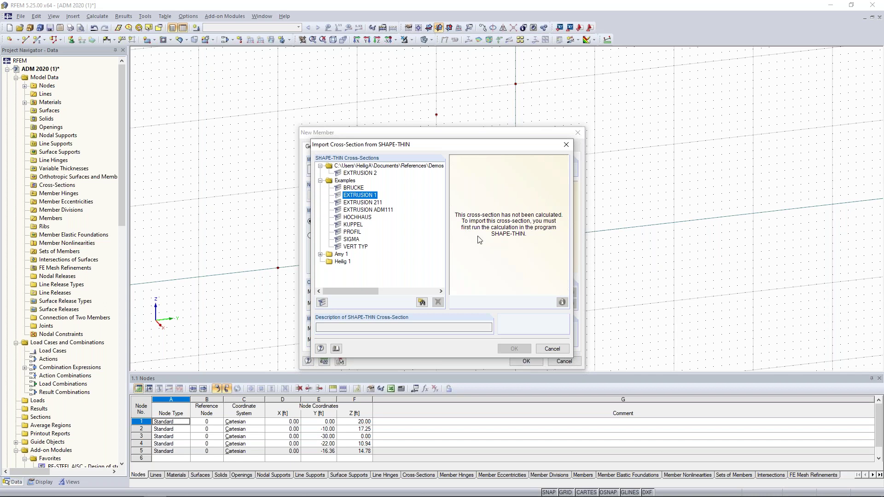
left_click(371, 174)
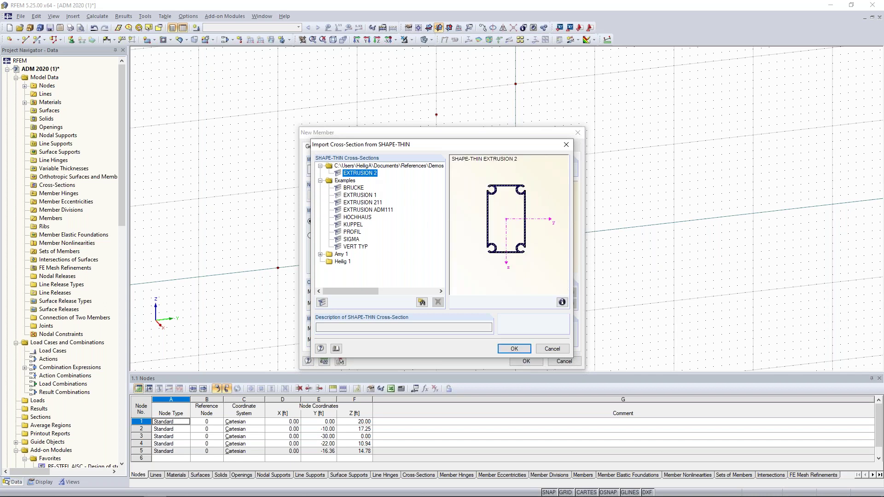
left_click(514, 349)
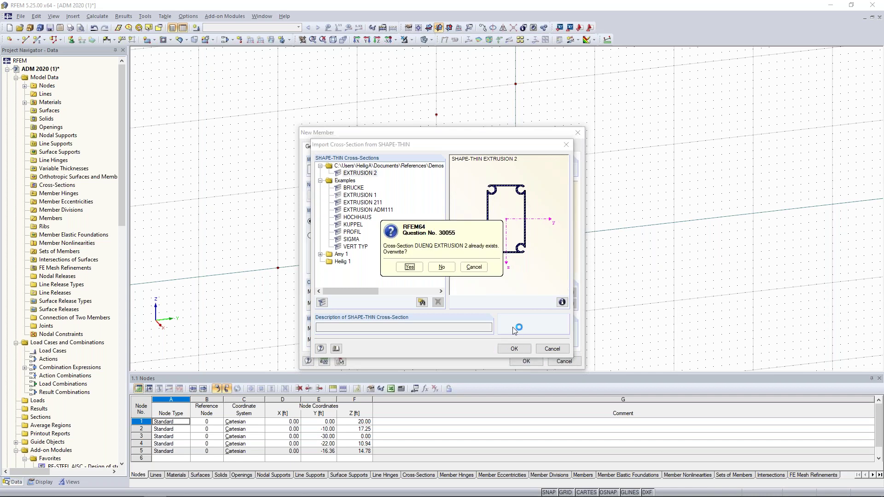
left_click(410, 267)
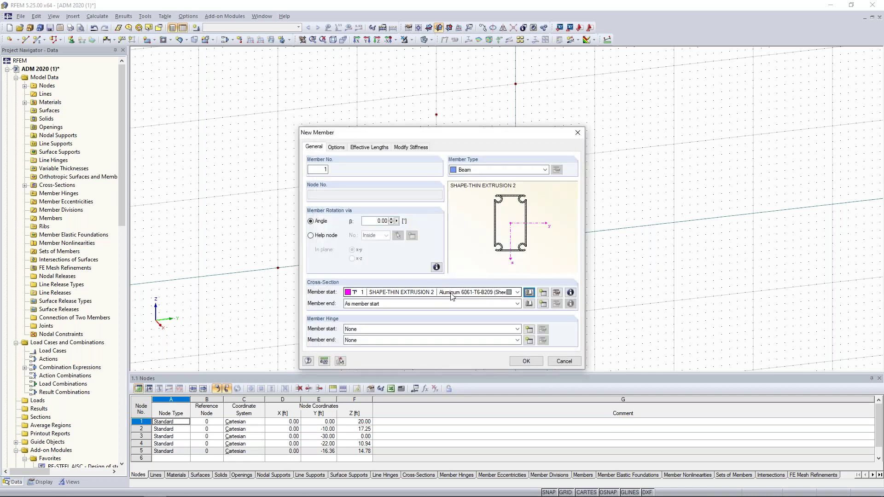
Step: Review the EXTRUSION 2 section's material and search the ADM 2020 aluminum library for 6061, keeping the assigned material
left_click(557, 293)
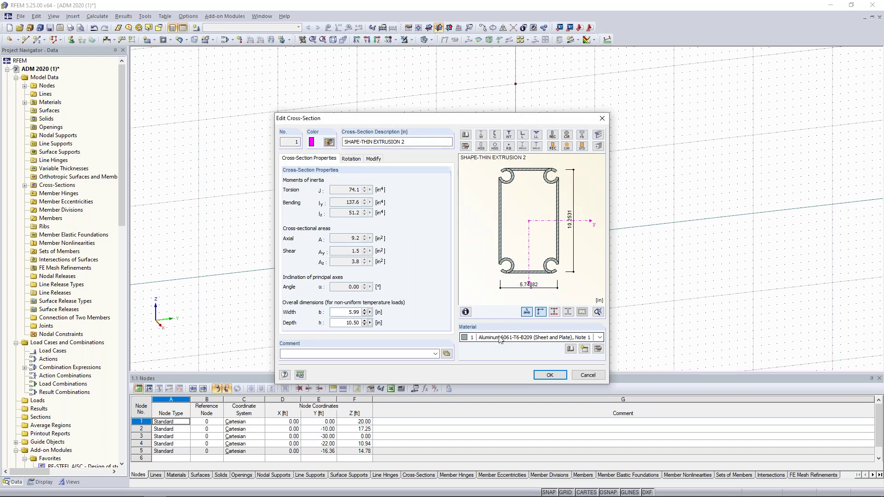
left_click(571, 349)
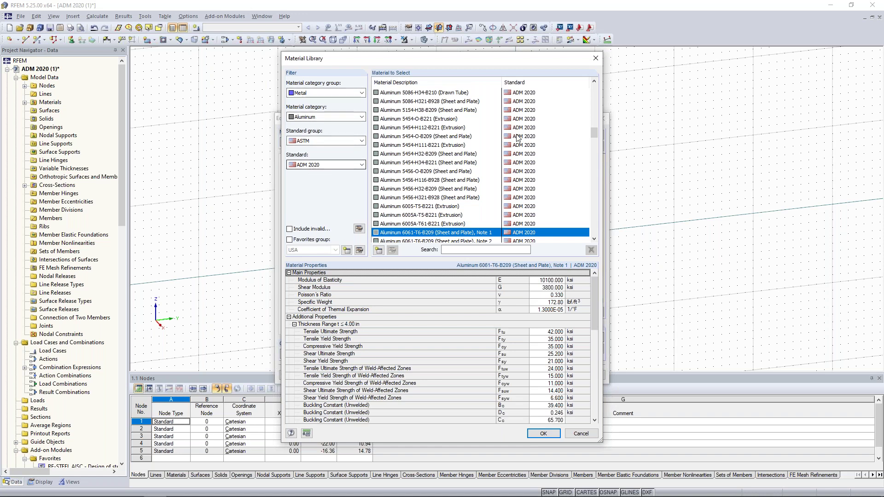
left_click_drag(595, 134, 593, 211)
left_click(458, 251)
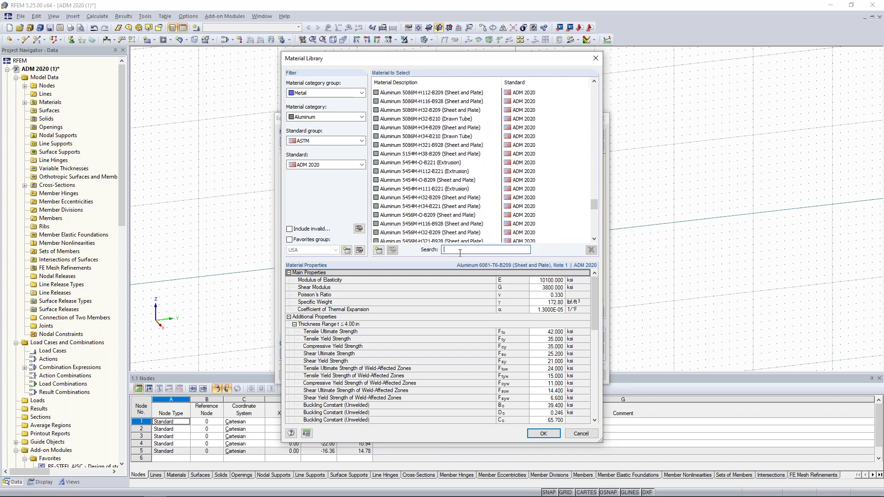
type("6061")
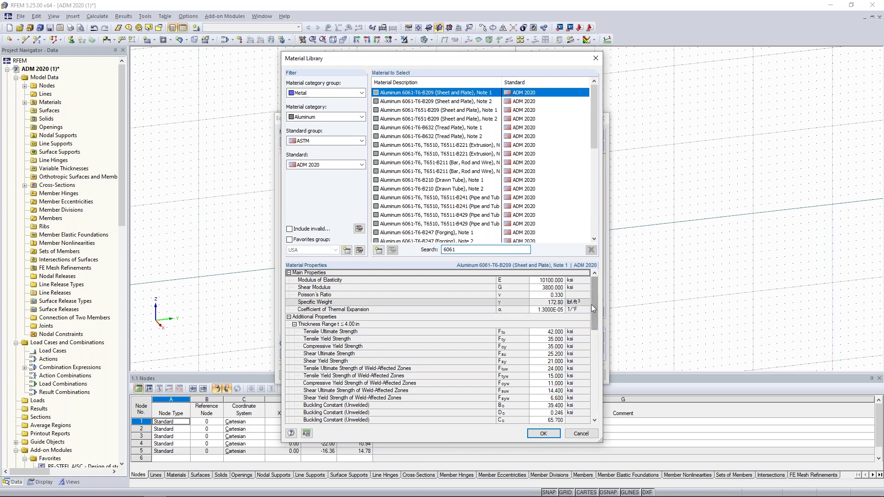
left_click_drag(591, 305, 590, 359)
scroll(429, 322, "up", 10)
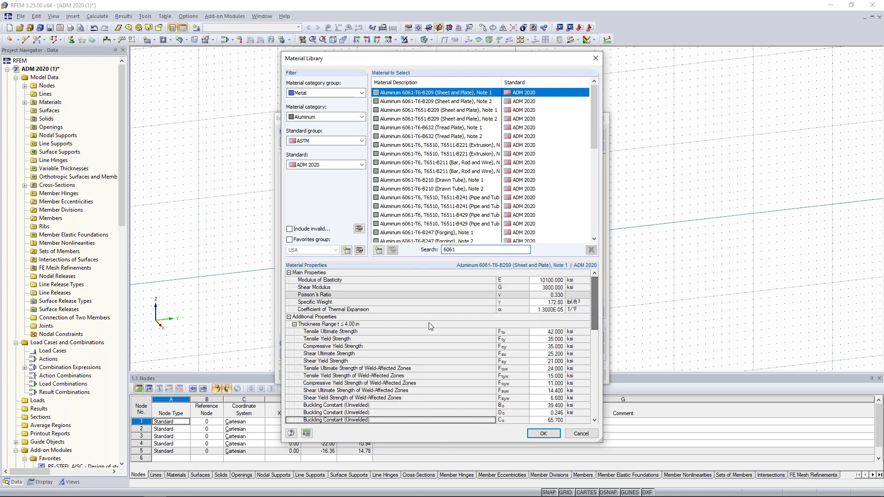
left_click(574, 433)
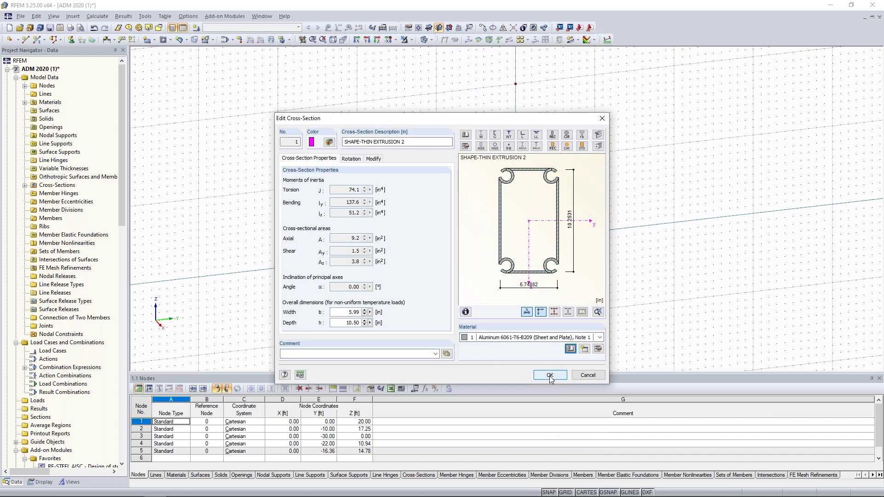
left_click(550, 375)
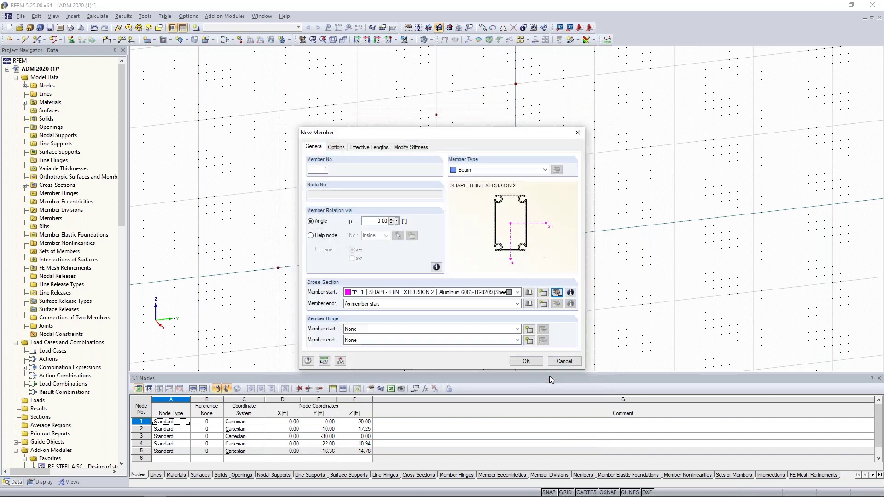
Step: Draw five consecutive beam members connecting the nodes from the base at Y -30 ft up to the apex at Z 20 ft
left_click(527, 361)
middle_click_drag(309, 273, 431, 311)
scroll(423, 318, "up", 3)
left_click(394, 303)
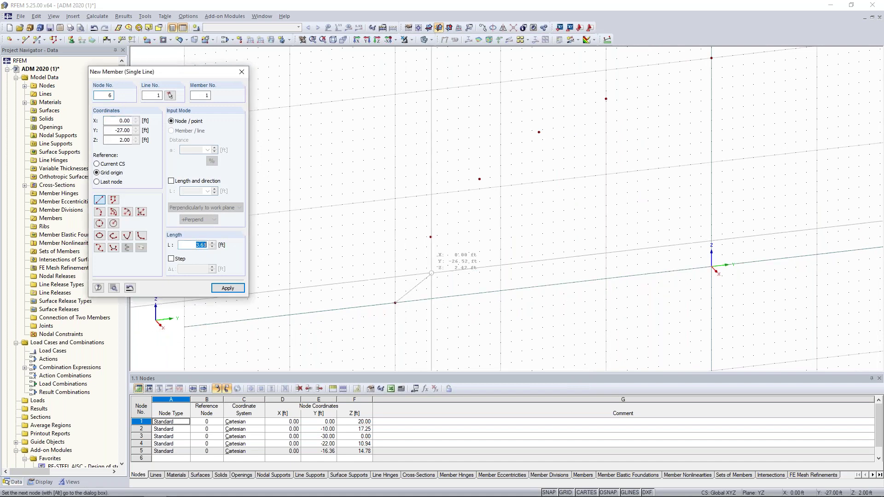
left_click(431, 237)
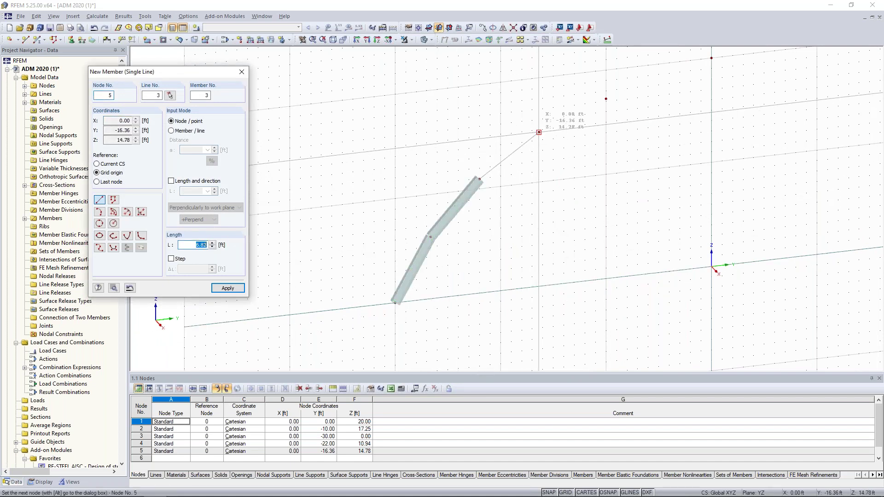
left_click(538, 132)
left_click(605, 99)
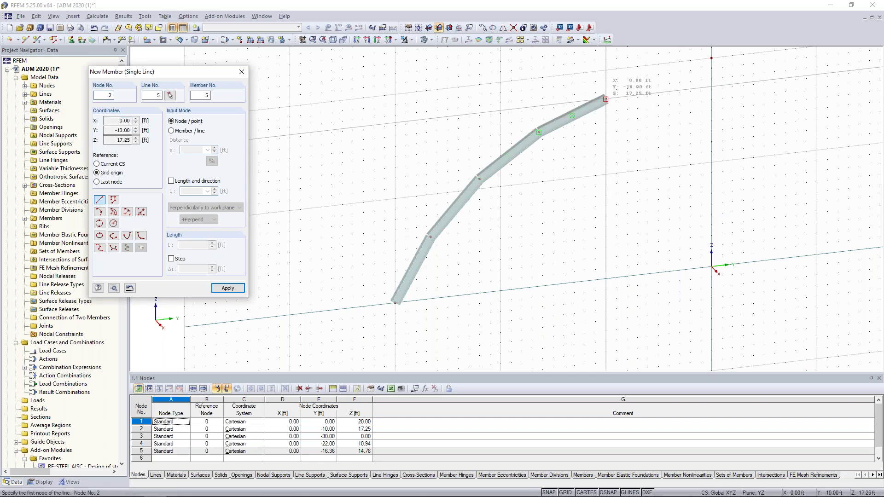
middle_click_drag(711, 59, 658, 100)
left_click(658, 99)
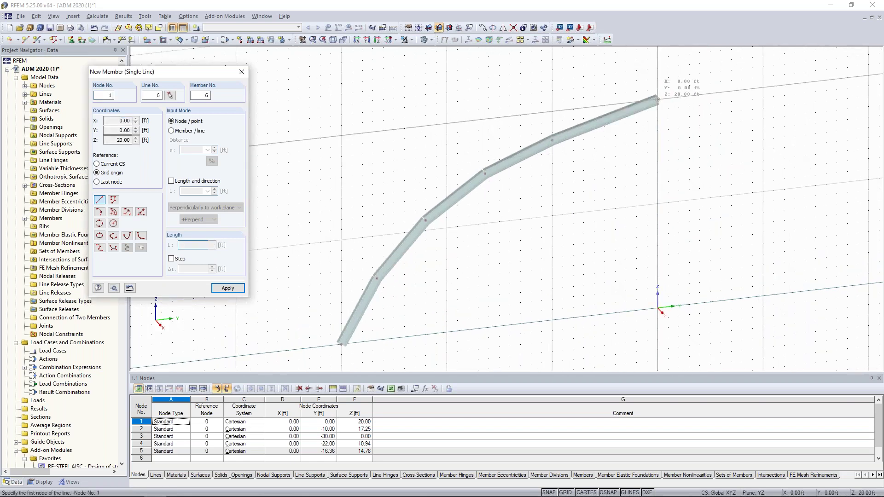
key("Escape")
middle_click_drag(687, 147, 616, 185, "ctrl")
scroll(616, 184, "up", 8)
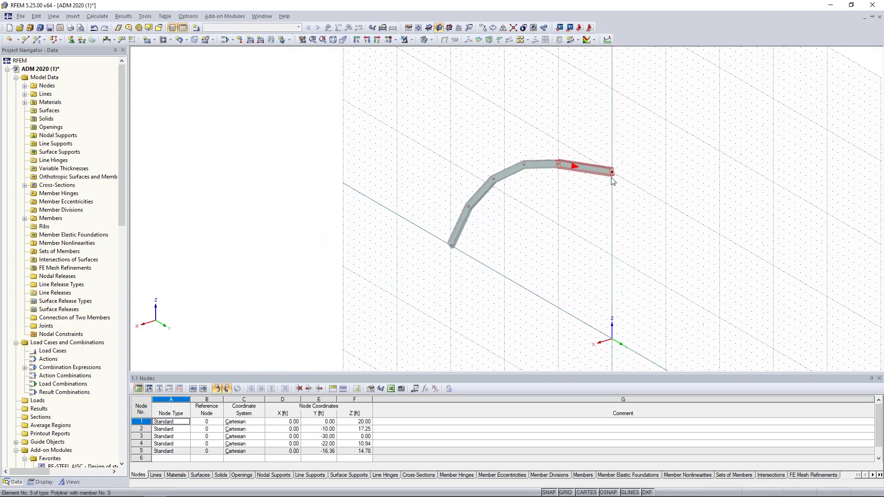
scroll(612, 169, "up", 6)
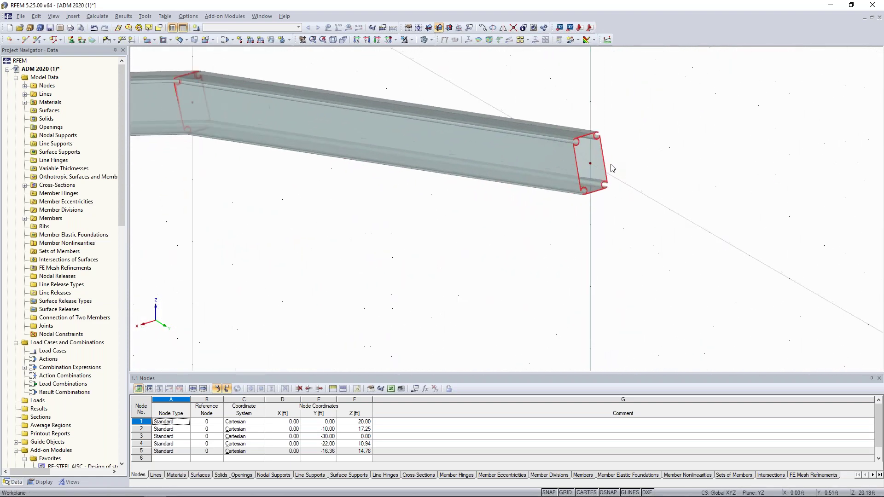
Step: Group the five beam members of the half arch into a set of continuous members
middle_click_drag(599, 185, 482, 232)
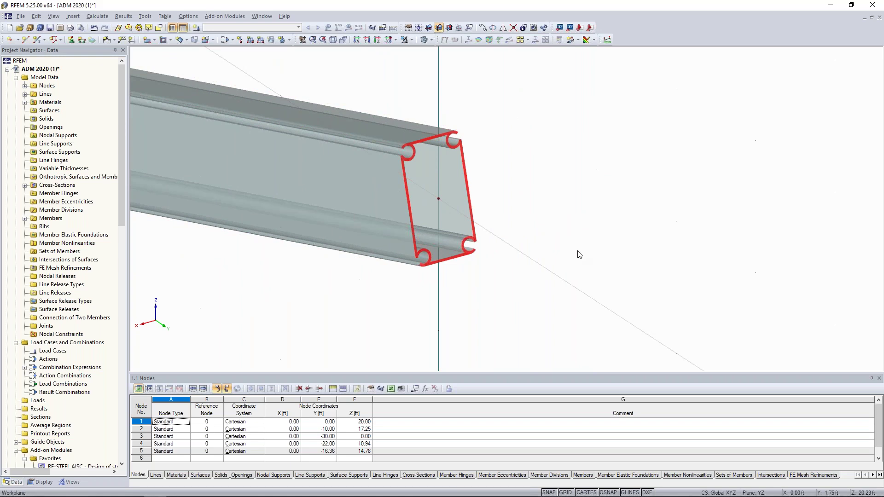
scroll(534, 243, "down", 6)
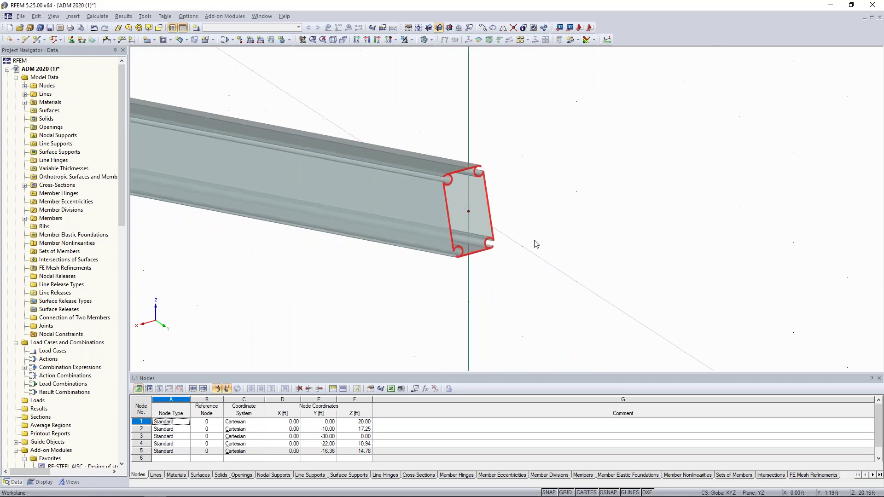
scroll(510, 287, "down", 3)
middle_click_drag(510, 286, 655, 233, "ctrl")
middle_click_drag(603, 261, 621, 177)
scroll(621, 144, "down", 1)
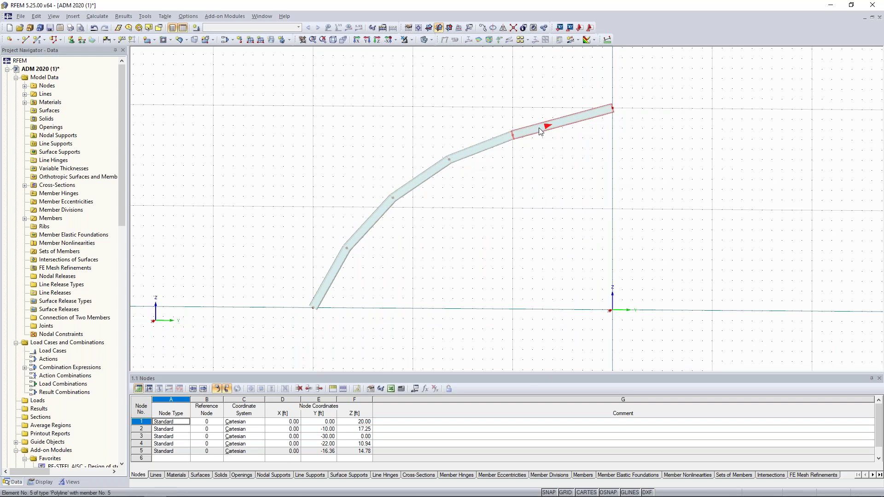
scroll(517, 207, "down", 2)
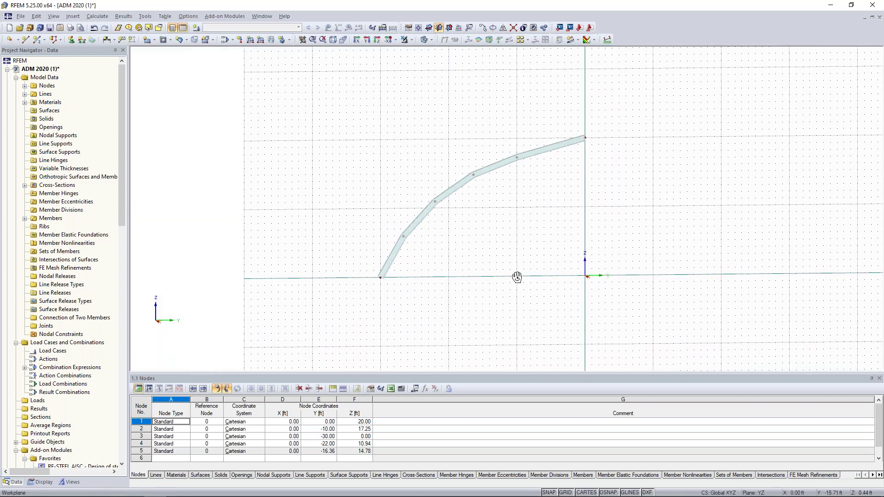
left_click_drag(613, 296, 351, 102)
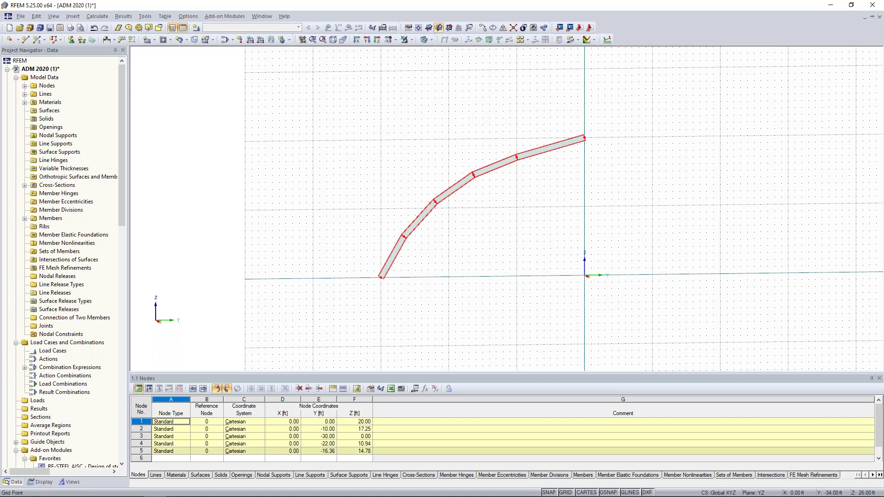
right_click(451, 193)
mouse_move(479, 209)
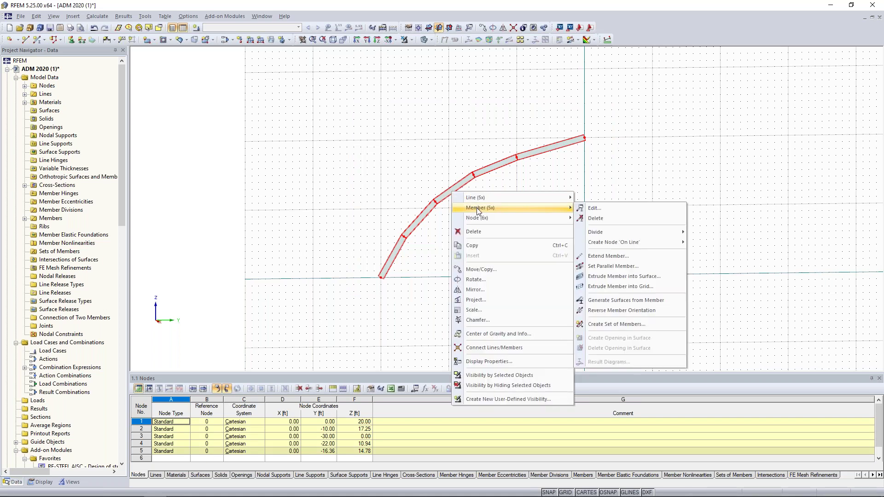
left_click(606, 325)
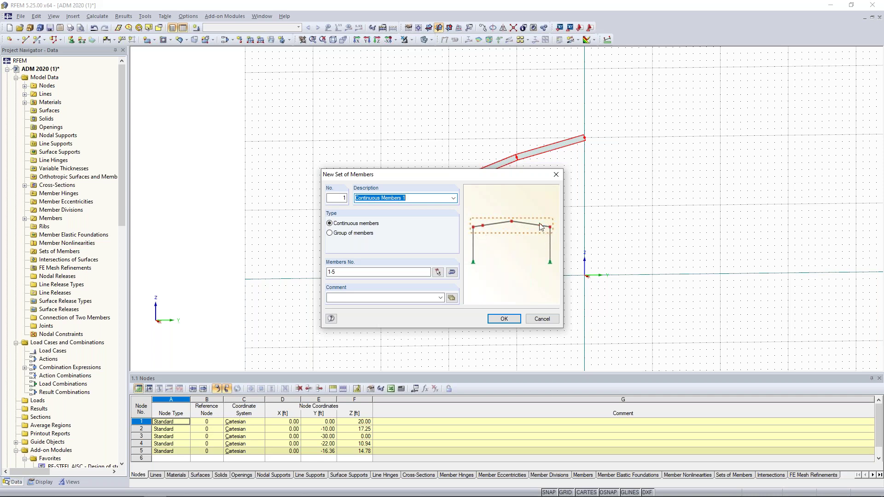
left_click(504, 319)
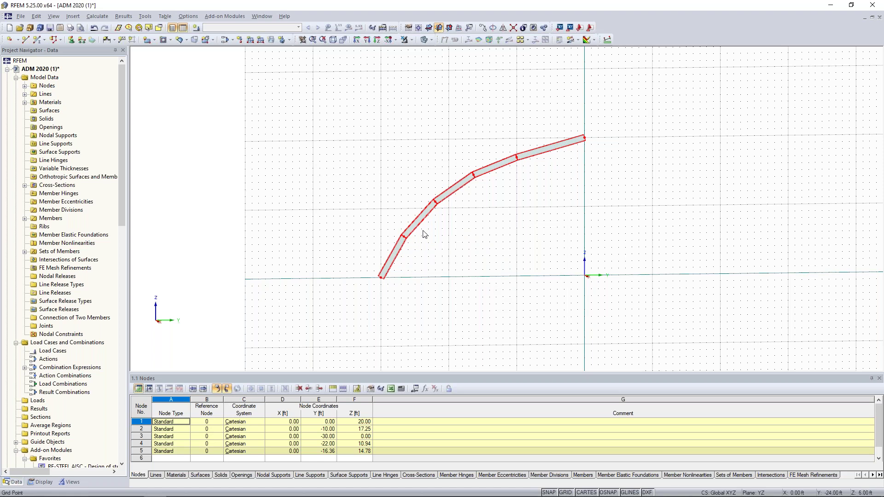
Step: Mirror a copy of the half arch about the global X-Z plane through the origin to complete the arch
scroll(435, 242, "up", 3)
scroll(422, 233, "up", 3)
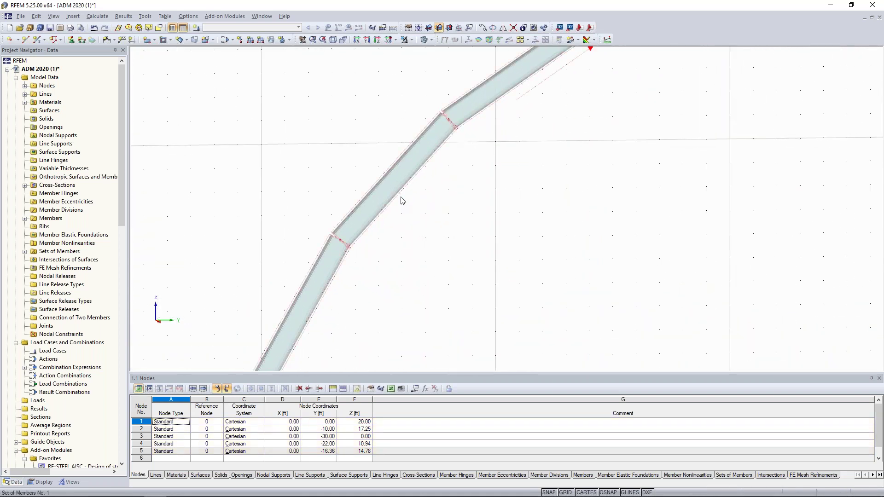
scroll(403, 201, "up", 1)
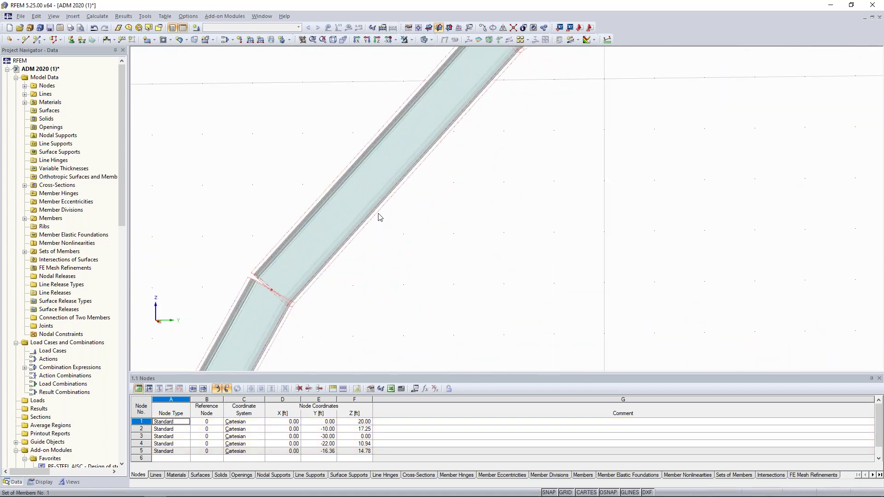
scroll(428, 247, "down", 5)
scroll(428, 248, "down", 2)
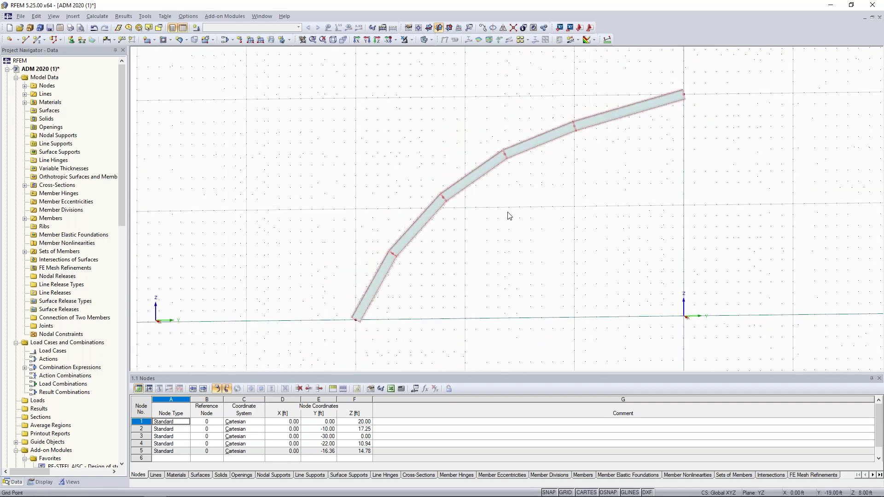
scroll(517, 230, "down", 2)
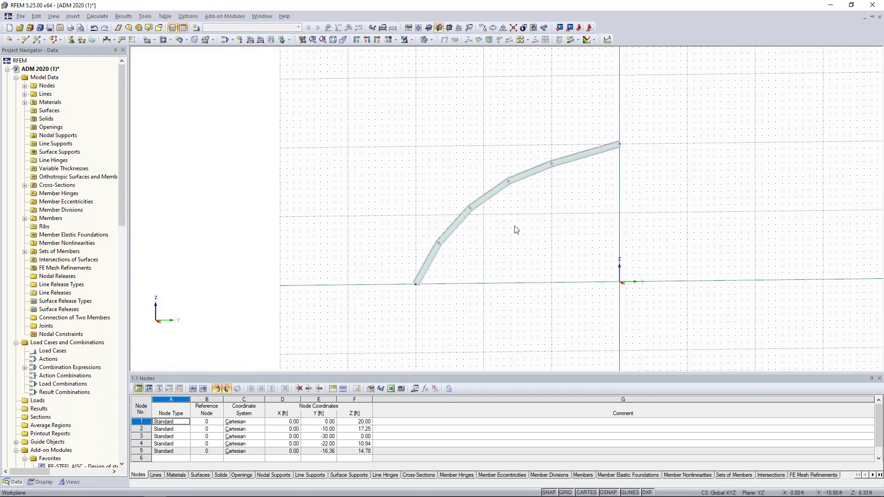
left_click_drag(652, 313, 399, 121)
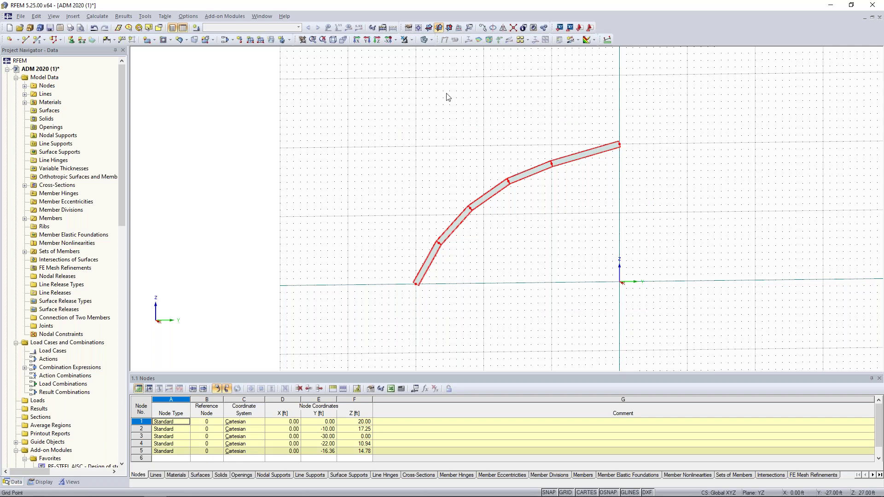
left_click(503, 29)
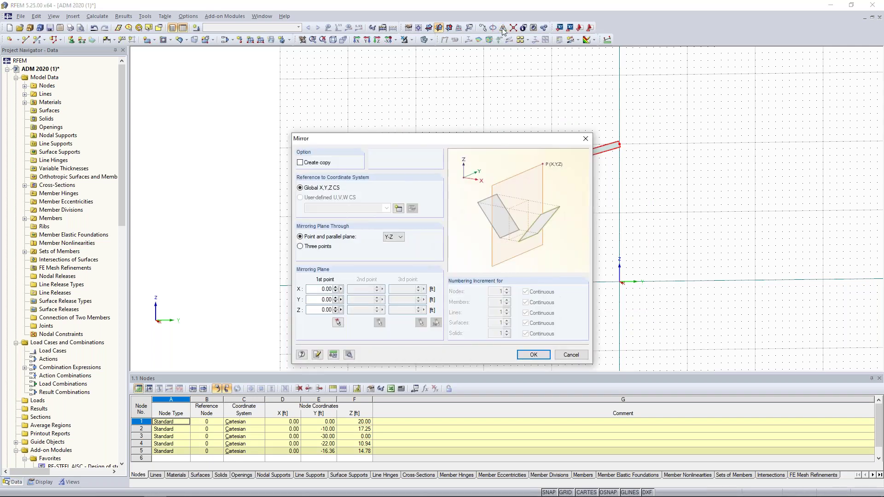
left_click(300, 163)
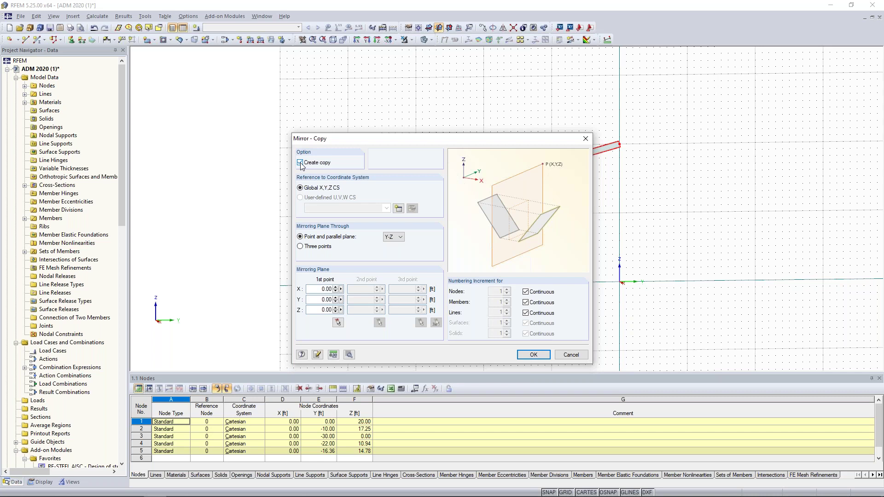
left_click(395, 237)
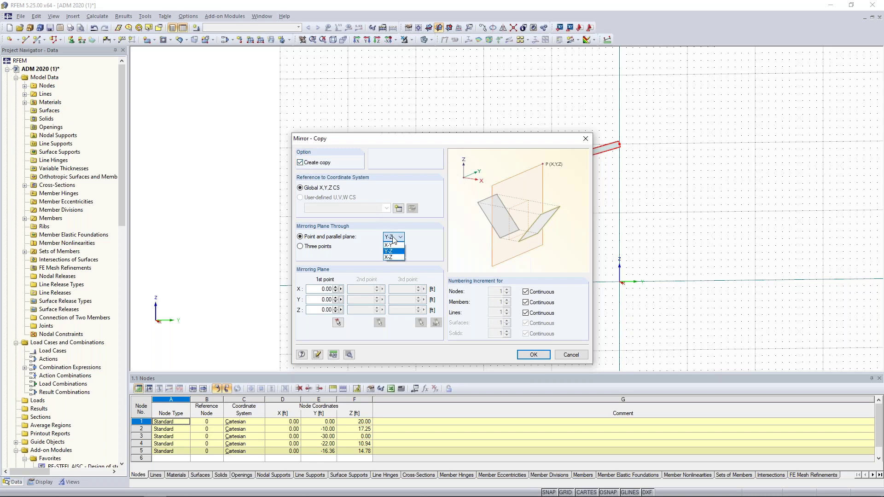
left_click(393, 258)
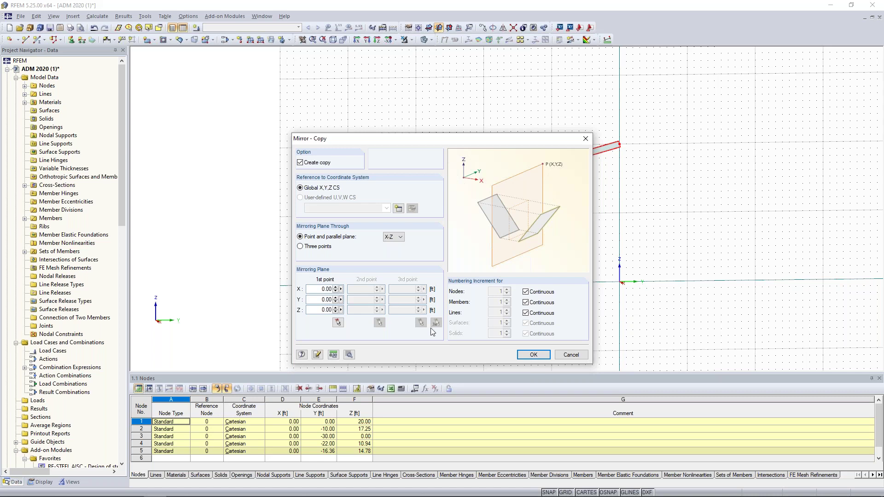
left_click(534, 354)
Step: Select the full arch without its two base nodes and set up four copies with a dx displacement of -16.5 ft
middle_click_drag(550, 272, 437, 263)
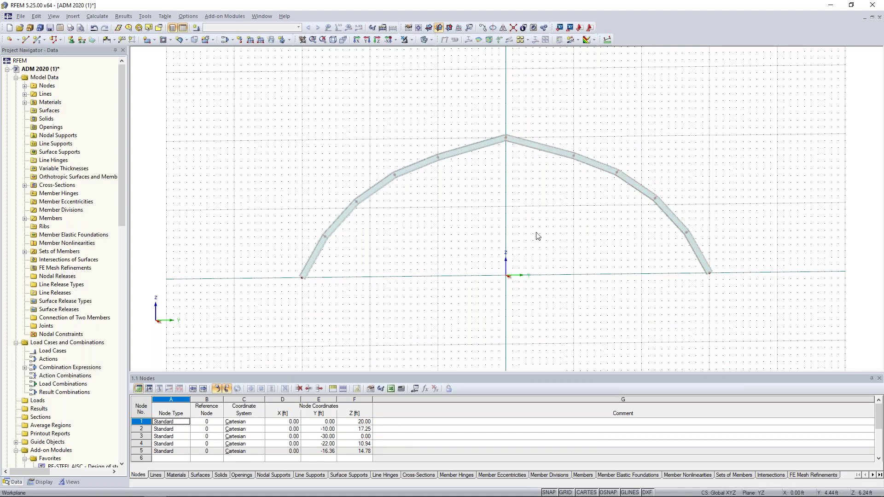
left_click_drag(736, 251, 268, 101)
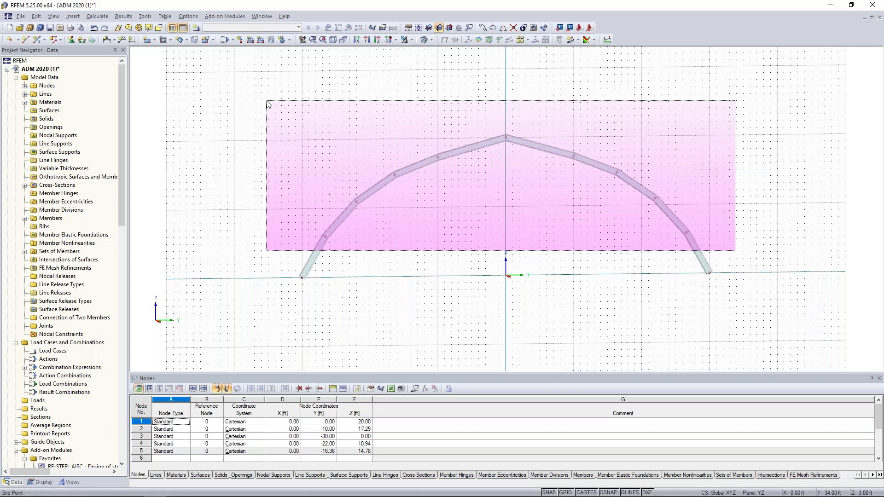
left_click_drag(266, 101, 267, 100)
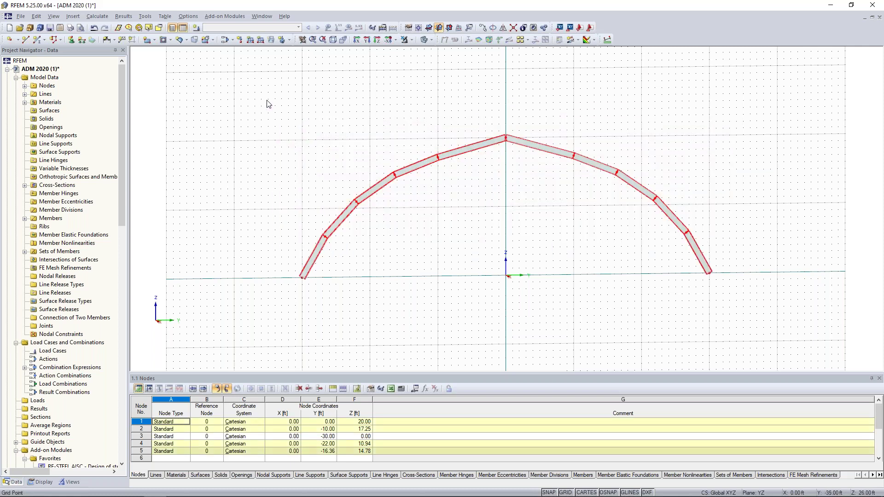
left_click(482, 27)
type("4")
left_click(324, 259)
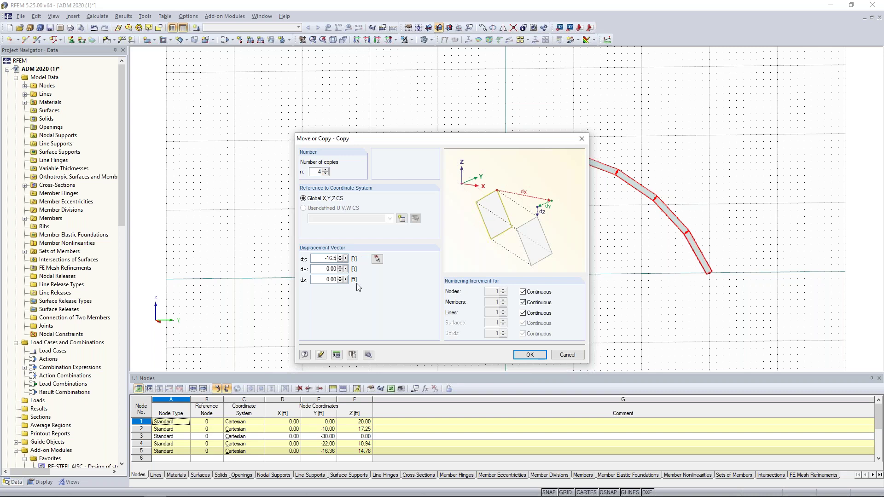
Step: Enable connecting lines and members between the selected nodes and their copies, and define a new template member of type Truss
left_click(370, 356)
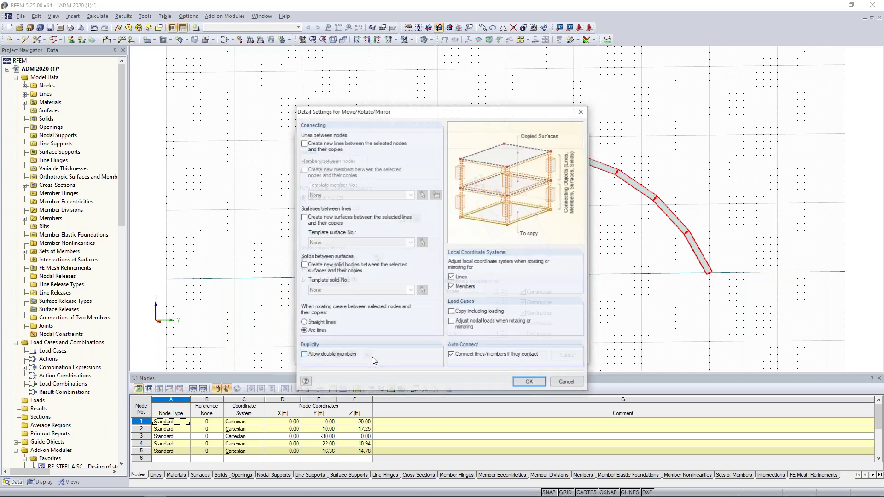
left_click(303, 143)
left_click(303, 170)
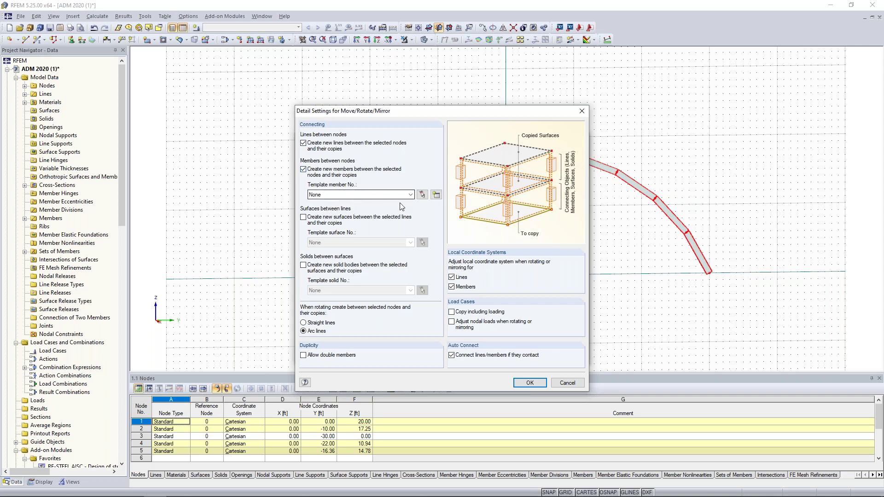
left_click(438, 197)
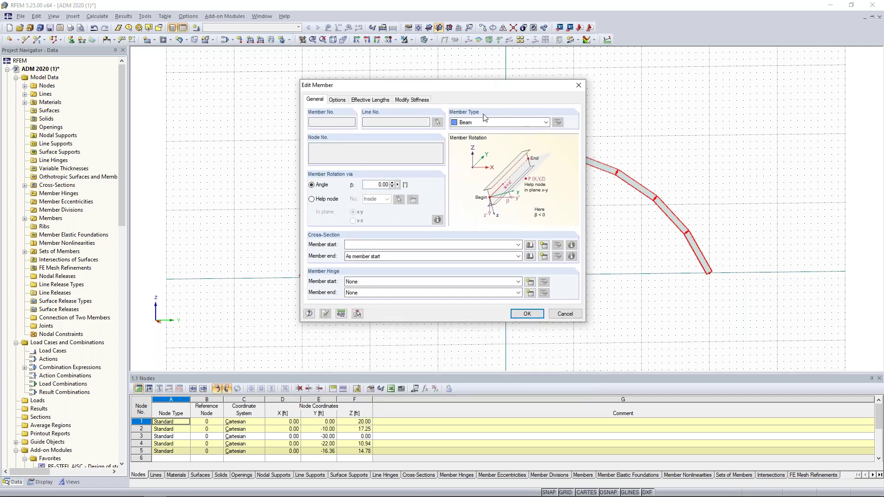
left_click(484, 122)
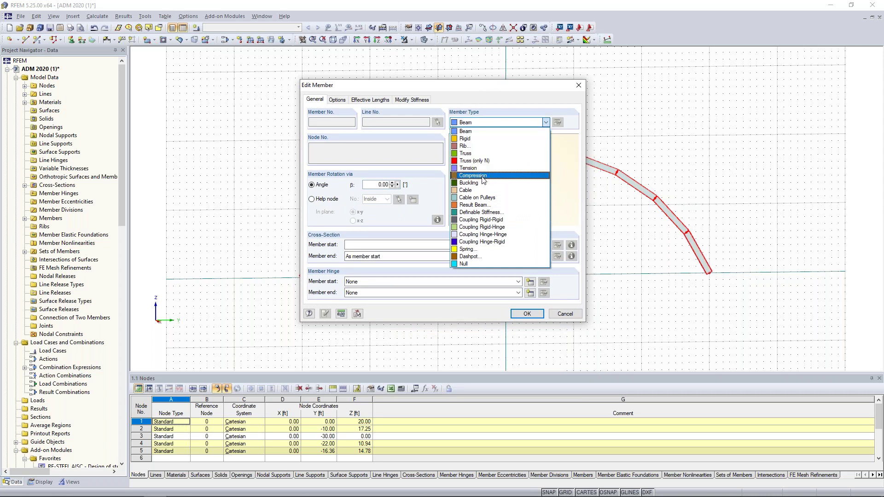
left_click(482, 155)
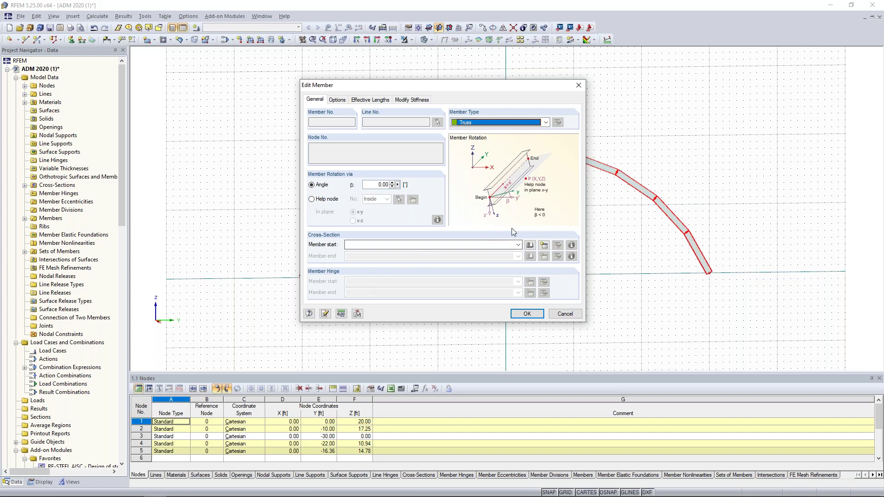
Step: Assign the template truss the ADM 2020 square hollow section RT 6 x 6 x .375 in Aluminum 6061-T6-B209
left_click(529, 246)
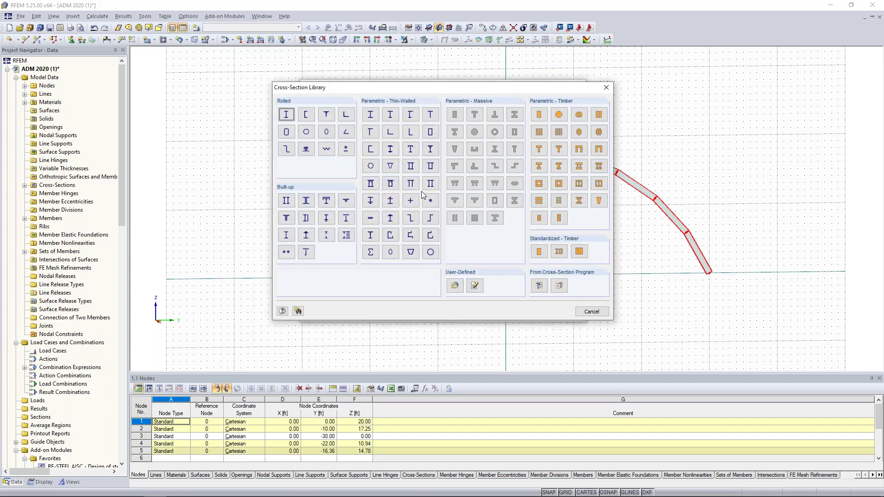
left_click(287, 133)
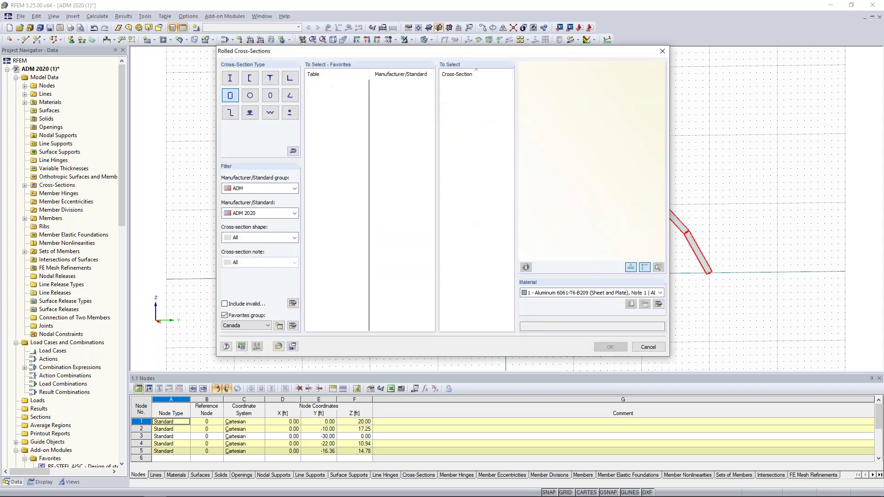
left_click(225, 316)
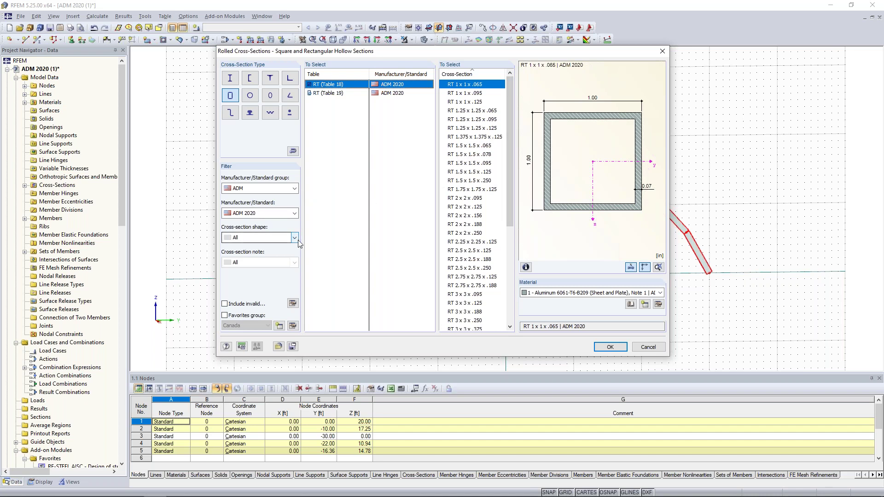
left_click_drag(512, 170, 507, 273)
left_click(471, 277)
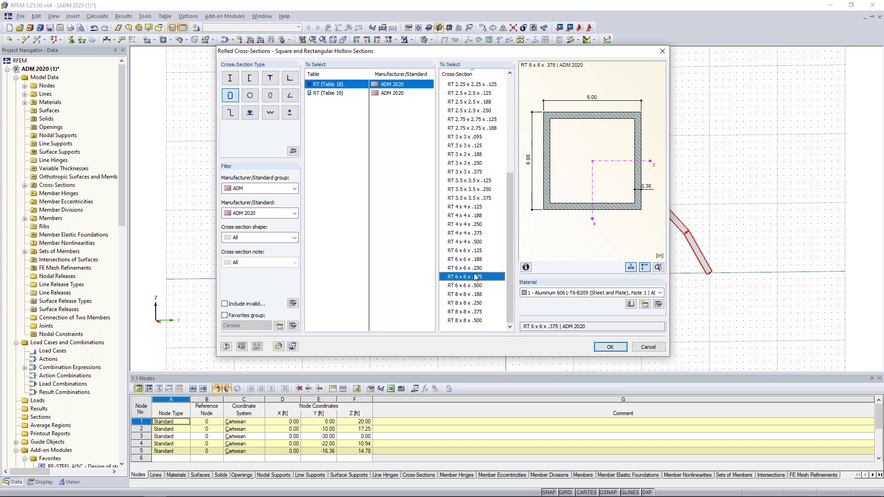
left_click(543, 298)
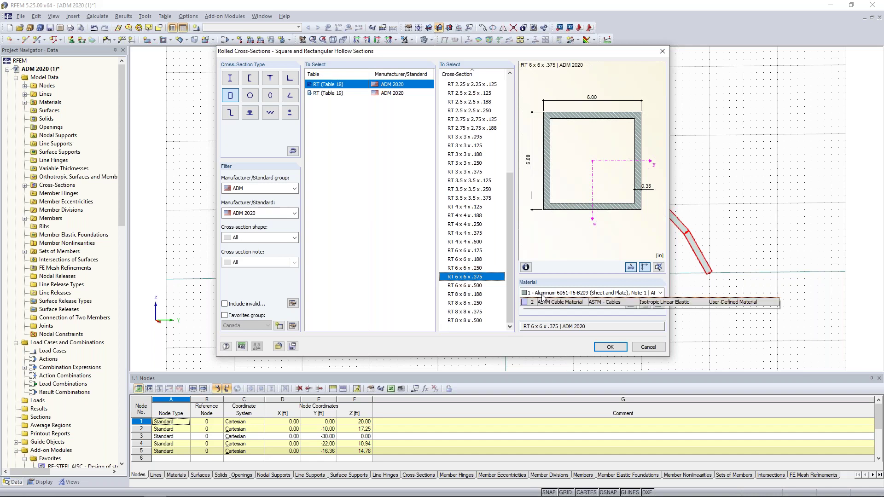
left_click(540, 298)
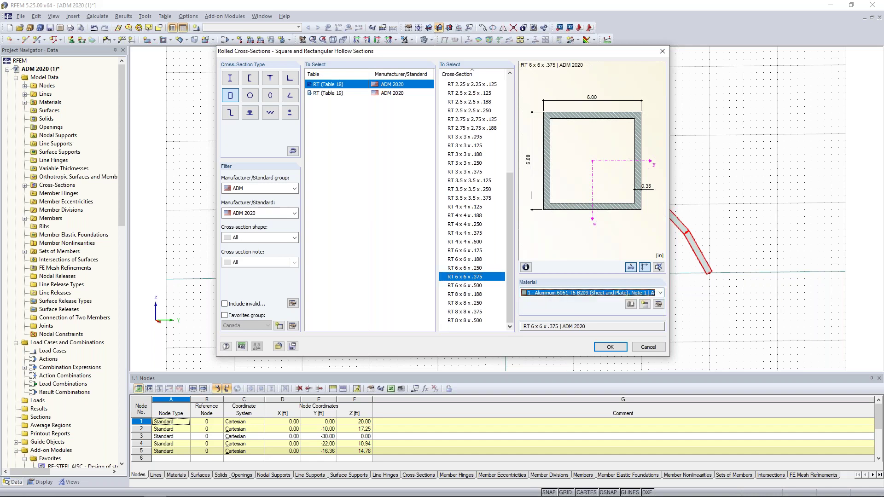
key("Return")
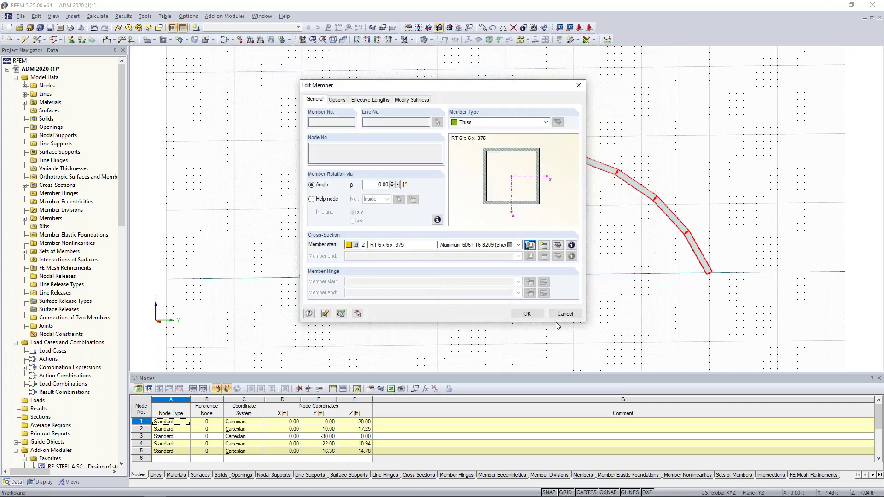
left_click(528, 314)
Step: Accept the connection settings and generate the arch copies with their connecting truss members
left_click(525, 381)
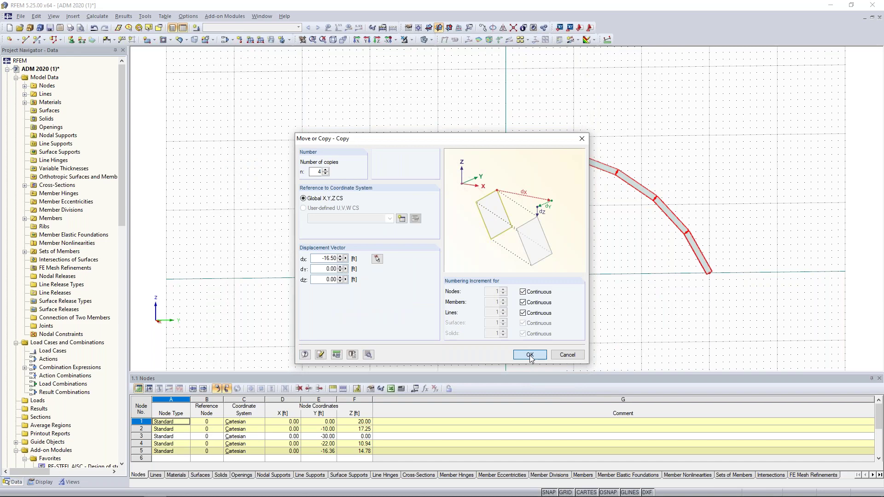
left_click(530, 357)
middle_click_drag(461, 282, 594, 320, "ctrl")
scroll(551, 321, "down", 1)
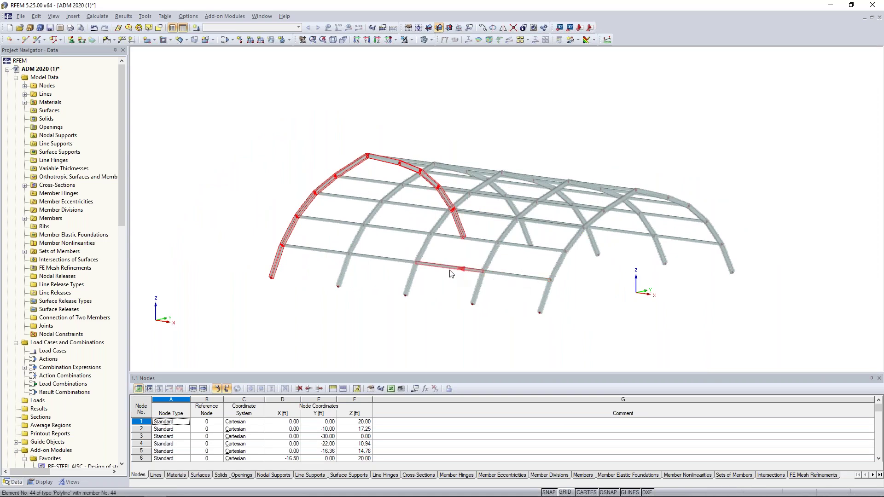
Step: Clear the member selection and color the model graphics according to member type
left_click(344, 321)
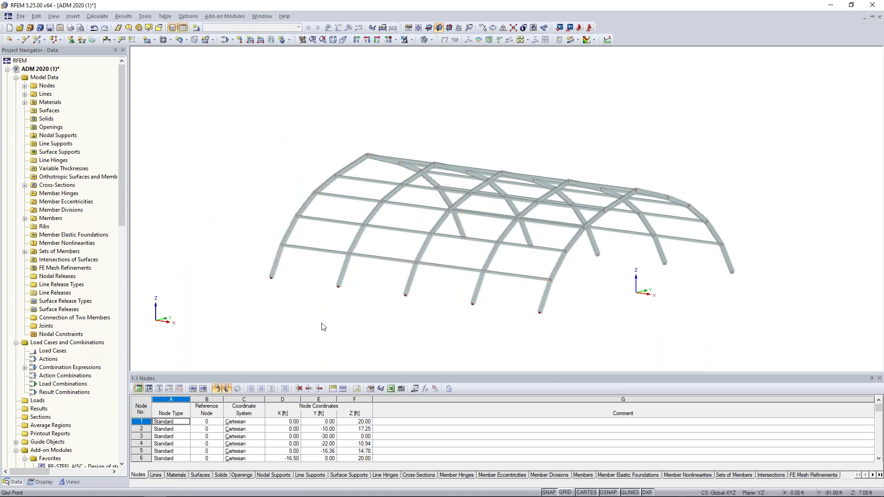
left_click(42, 483)
scroll(50, 318, "down", 1)
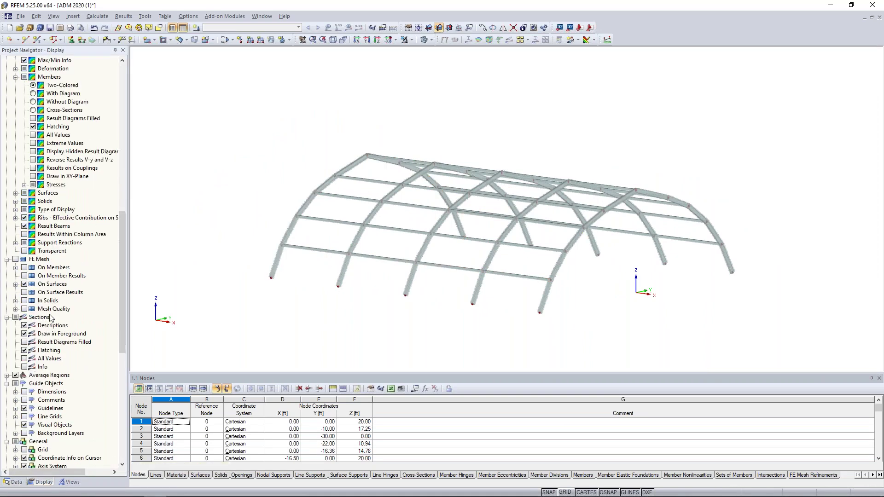
scroll(50, 318, "down", 12)
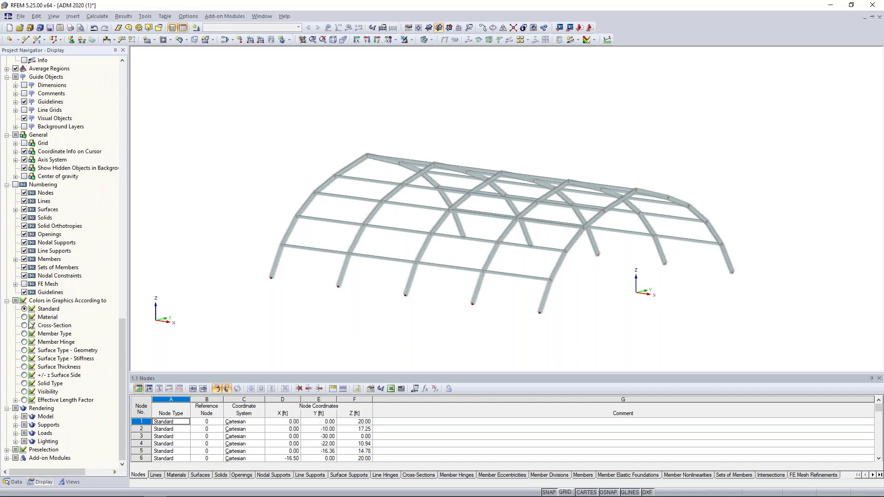
left_click(24, 334)
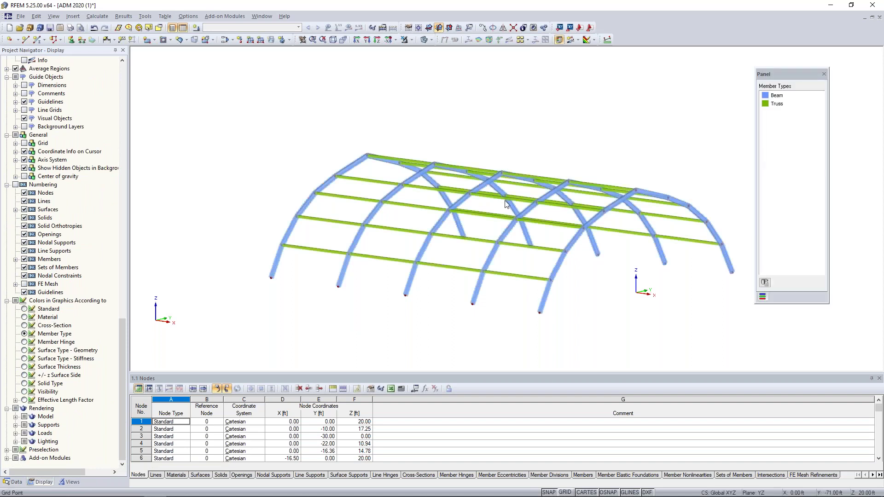
middle_click_drag(660, 122, 594, 149, "ctrl")
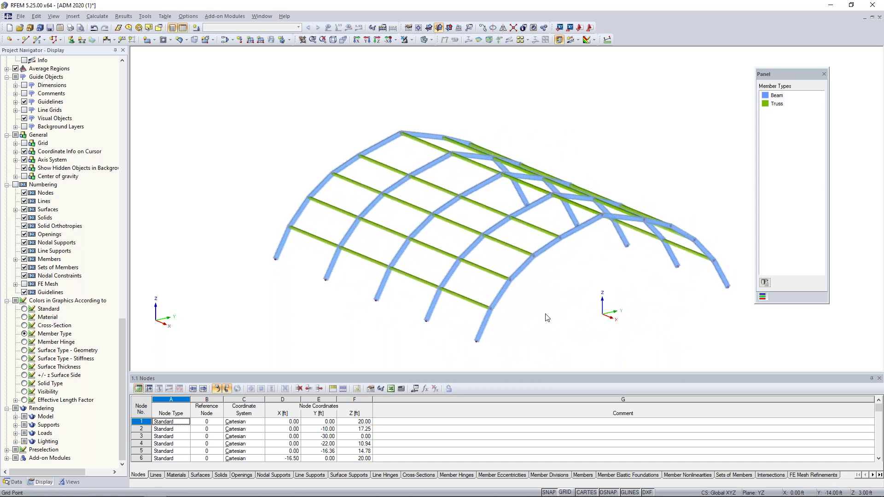
middle_click_drag(547, 318, 515, 261, "ctrl")
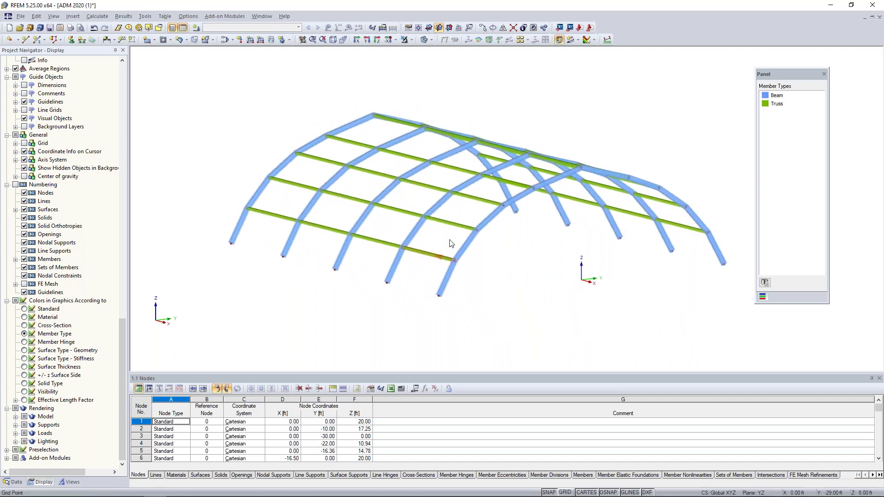
Step: Switch the model to wireframe display and turn on the cross-section outlines for members
left_click(424, 40)
scroll(38, 343, "up", 20)
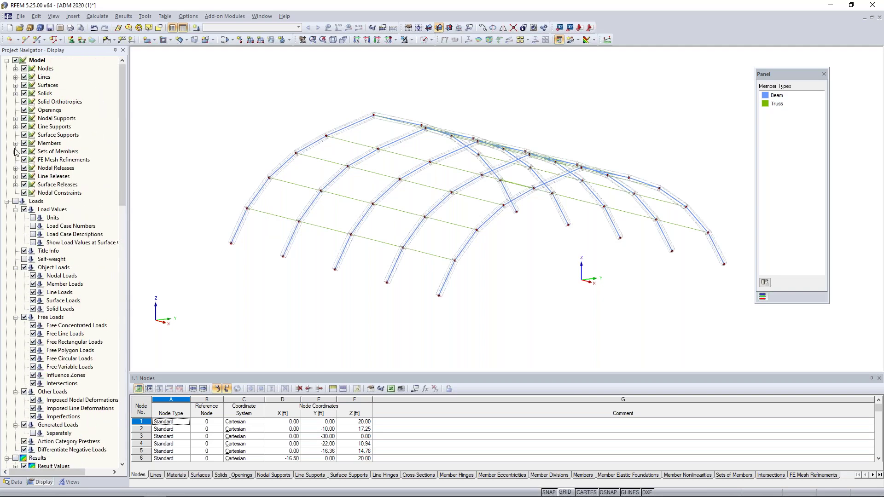
left_click(15, 144)
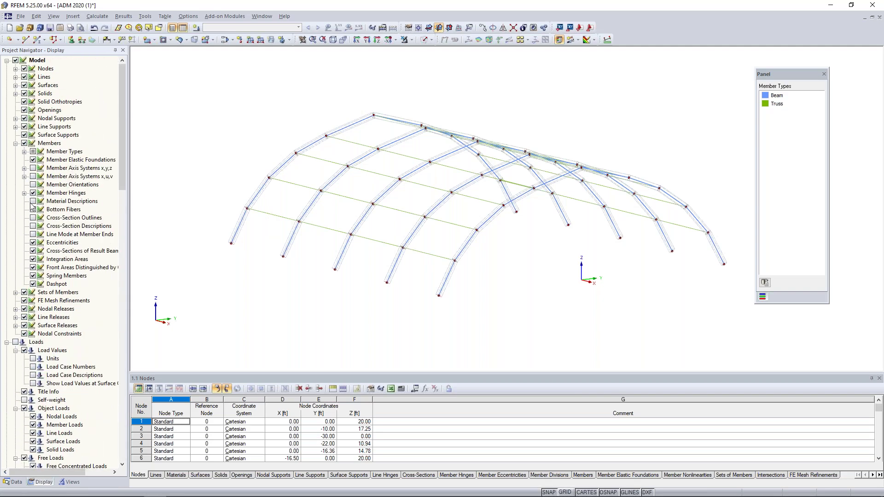
left_click(33, 218)
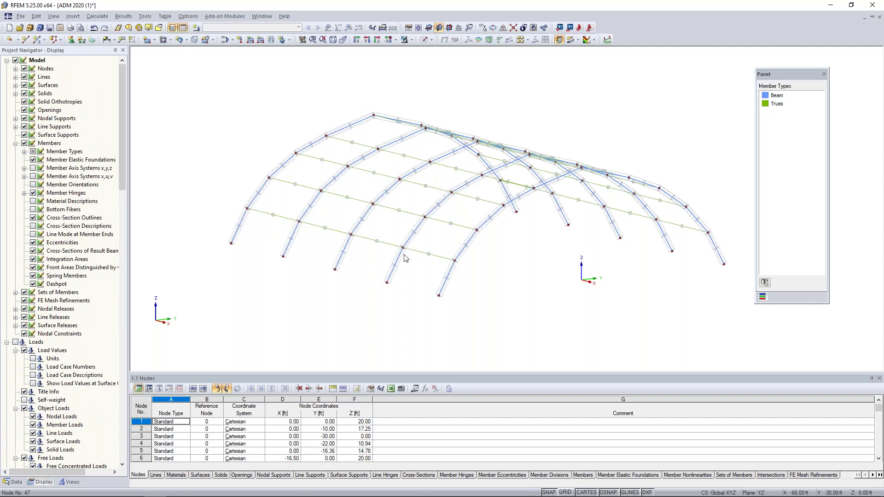
Step: Examine the orientation of the truss members' cross-section outlines relative to the arch beams
scroll(431, 263, "up", 5)
scroll(430, 263, "up", 2)
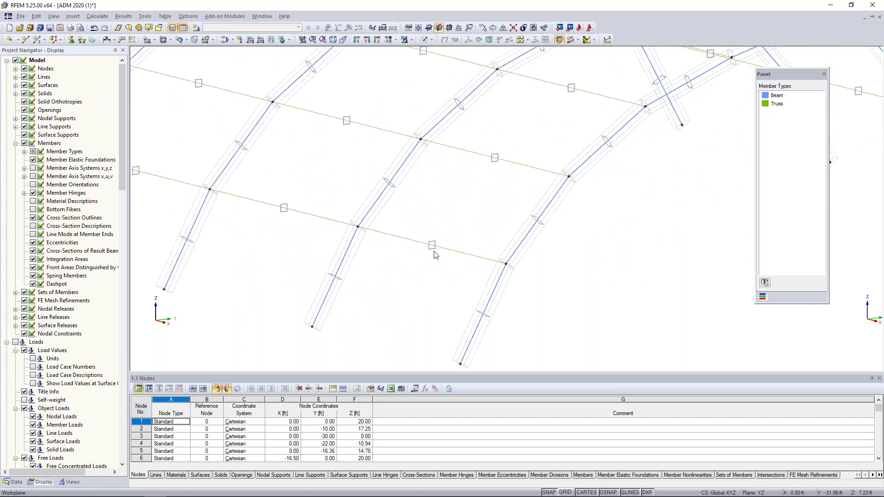
middle_click_drag(543, 128, 431, 212)
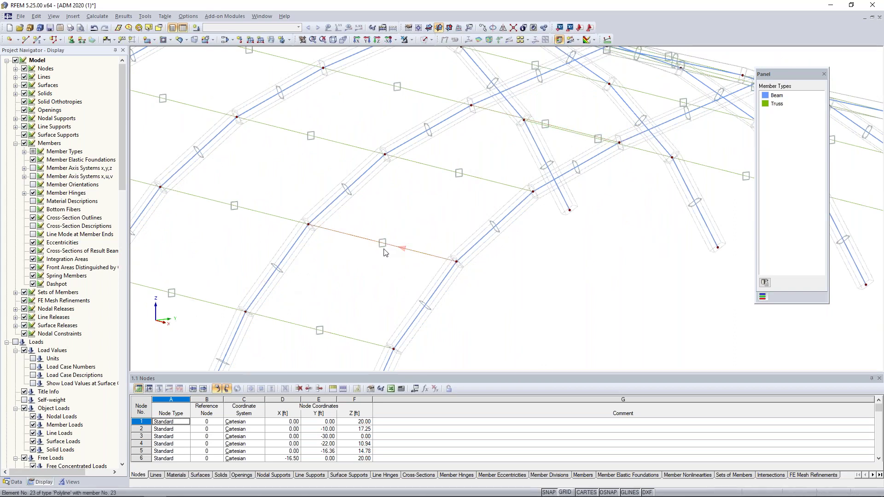
scroll(363, 256, "down", 1)
scroll(361, 258, "down", 5)
middle_click_drag(358, 263, 299, 266, "ctrl")
scroll(291, 312, "down", 1)
scroll(299, 266, "up", 3)
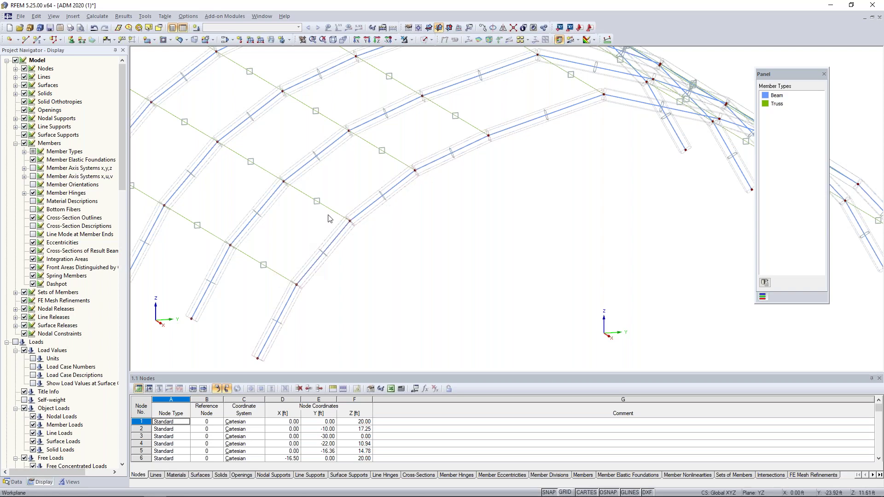
scroll(330, 218, "down", 4)
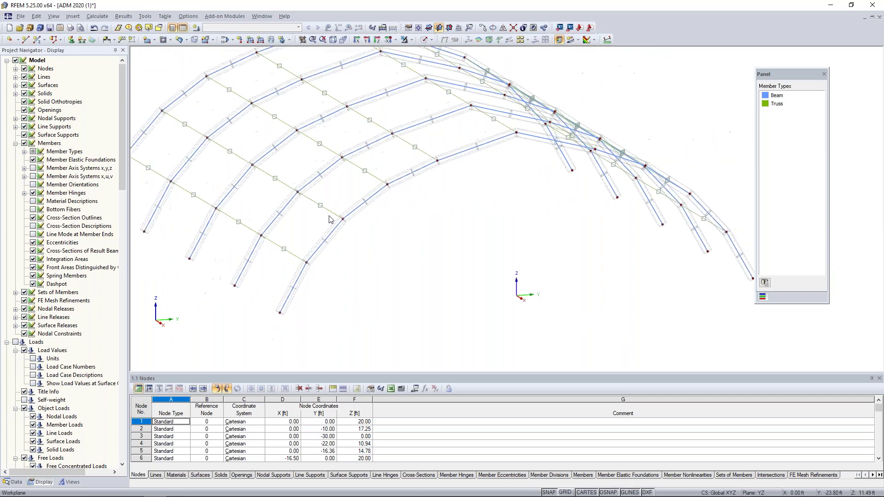
Step: Limit the visibility to the generated group of Truss members by type
left_click(70, 482)
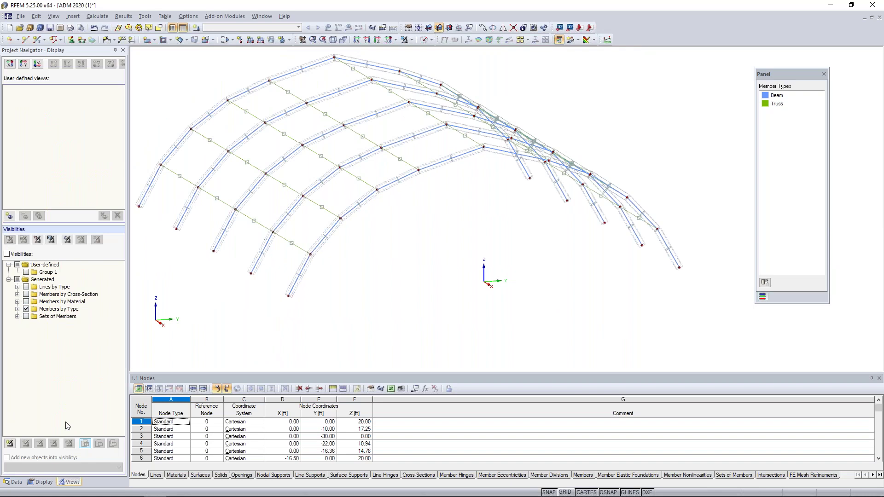
left_click(18, 309)
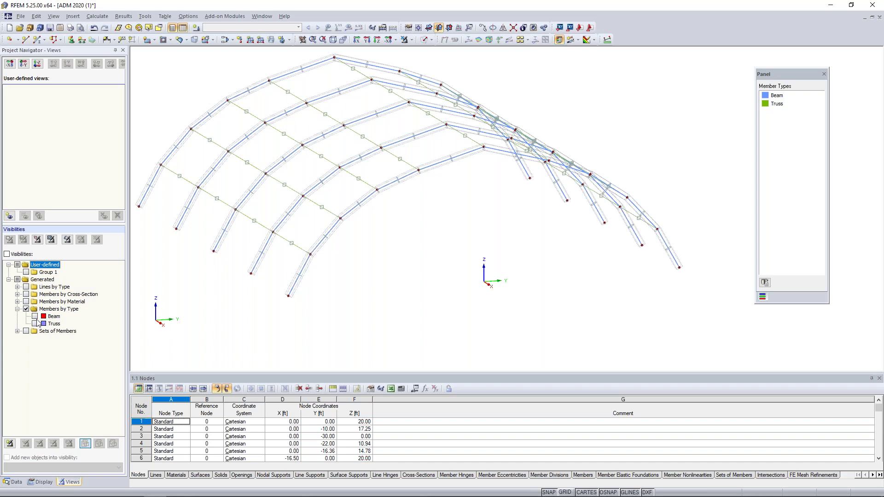
left_click(35, 324)
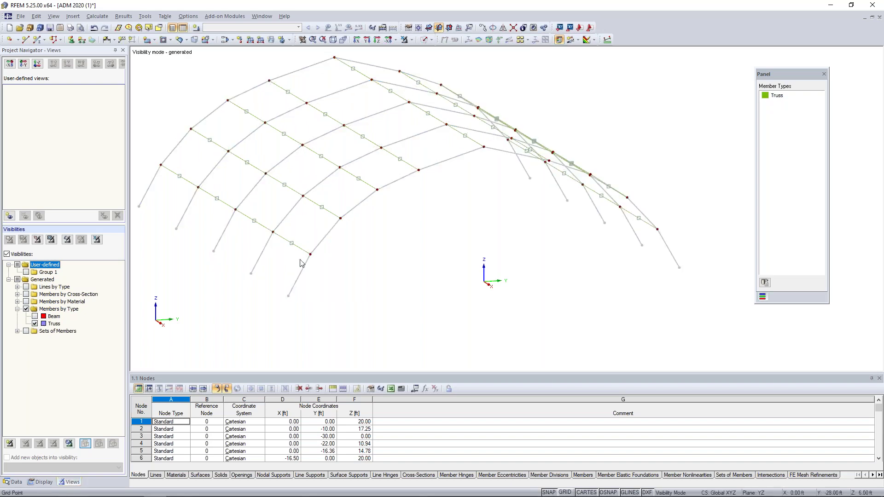
scroll(236, 257, "down", 1)
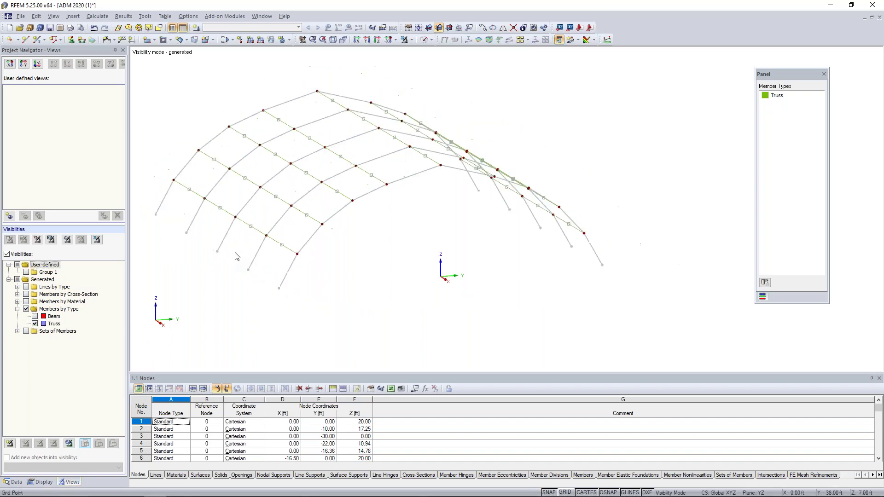
middle_click_drag(289, 274, 352, 273)
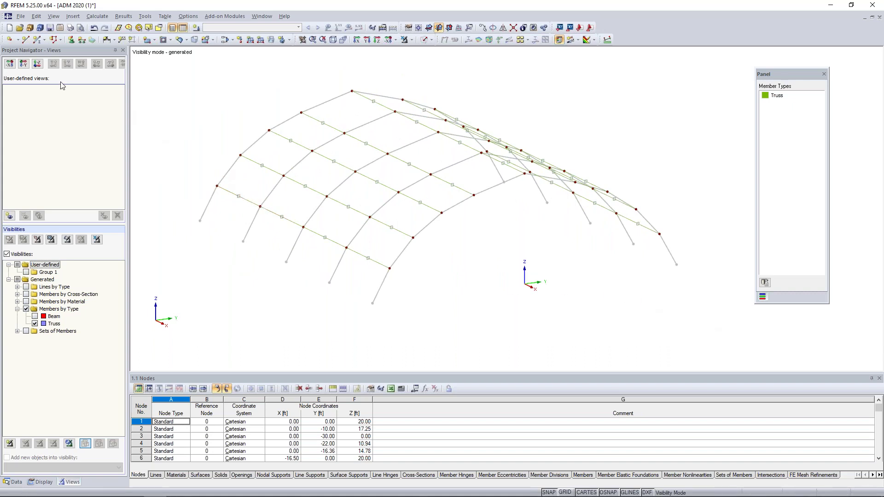
Step: Create a standard node below the arches at X 0, Y 0, Z -11.77 ft
left_click(8, 40)
left_click_drag(130, 75, 182, 84)
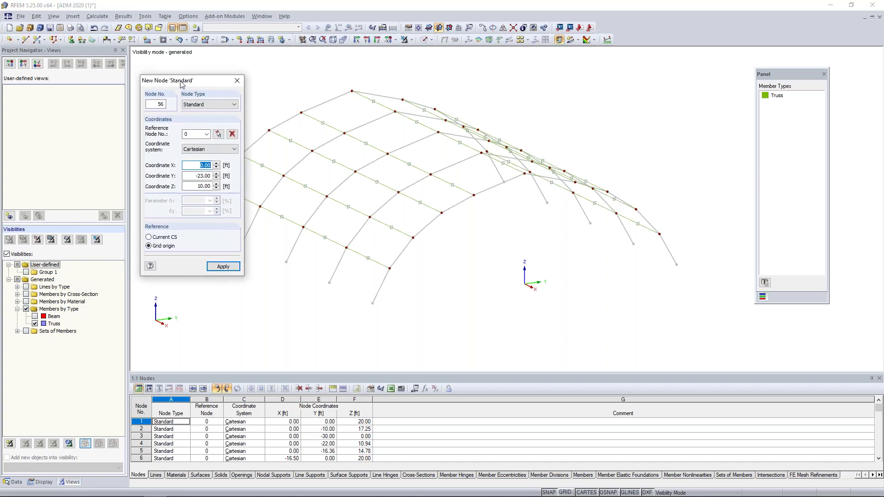
key("Tab")
type("0")
key("Tab")
type("-")
key("Return")
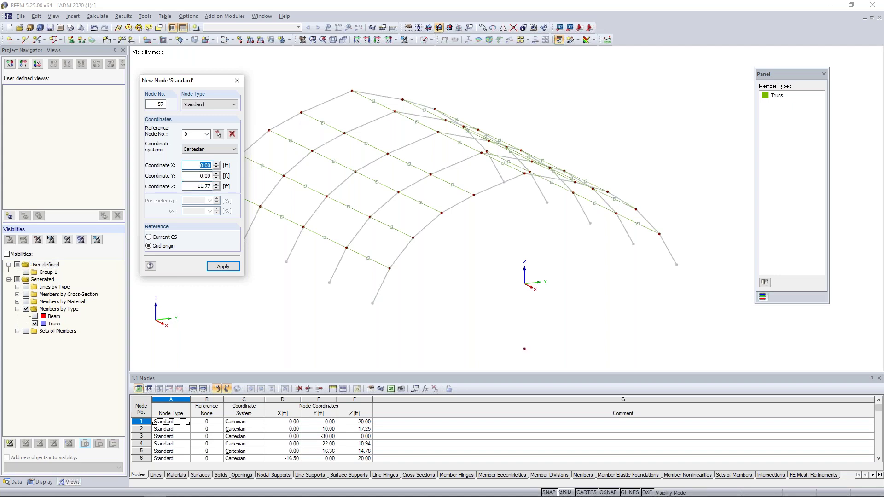
key("Escape")
Step: Select all truss members and set their member rotation via the help node below the arches, in plane x-y
middle_click_drag(456, 276, 452, 306)
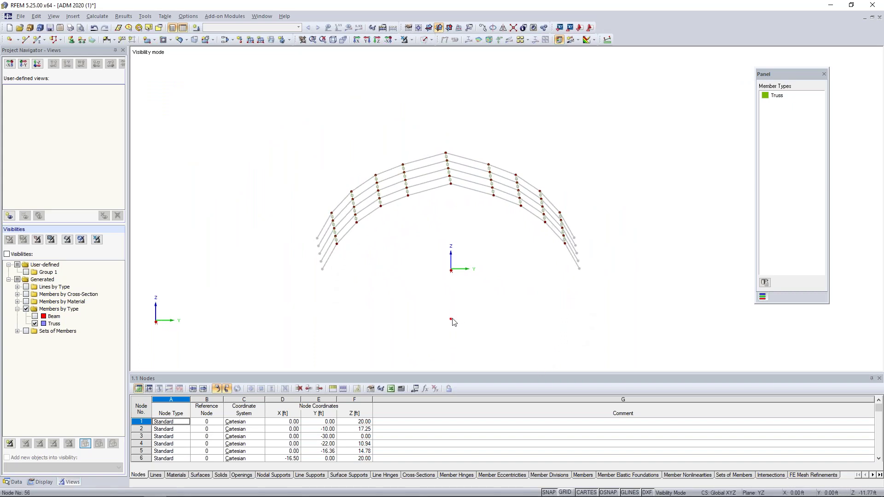
mouse_move(452, 323)
middle_click_drag(379, 261, 464, 274, "ctrl")
left_click_drag(247, 93, 640, 306)
double_click(399, 263)
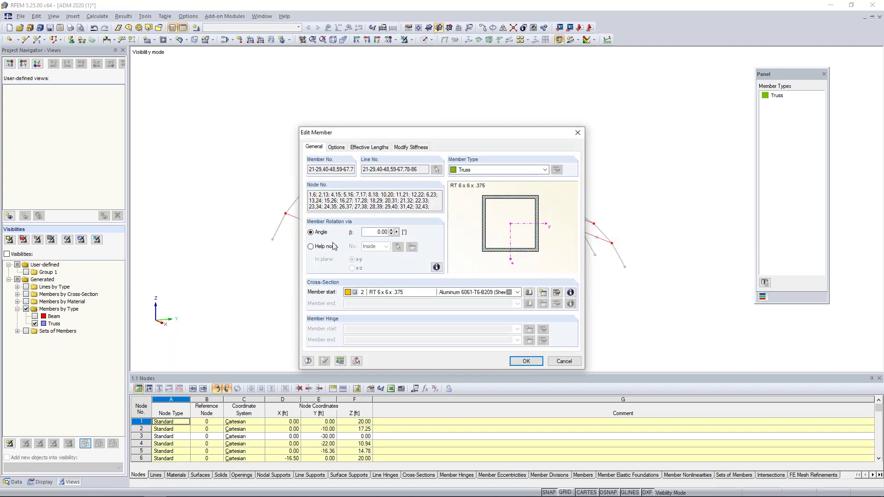
left_click(311, 247)
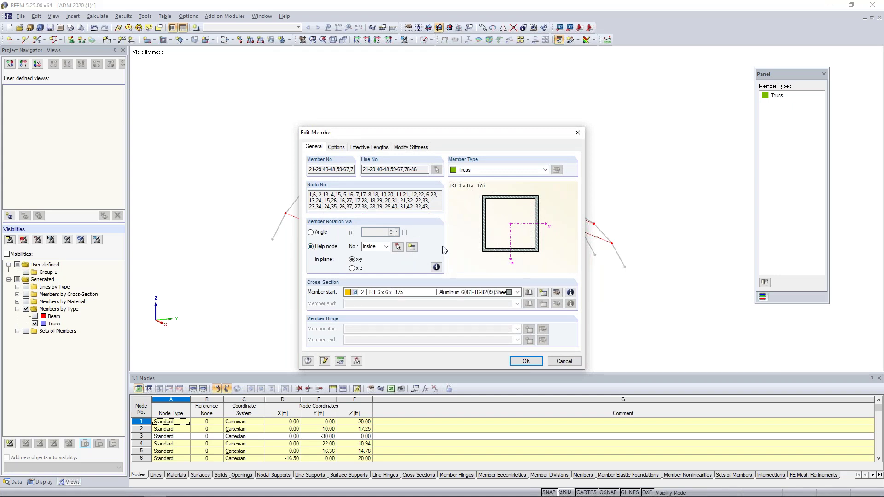
left_click(398, 247)
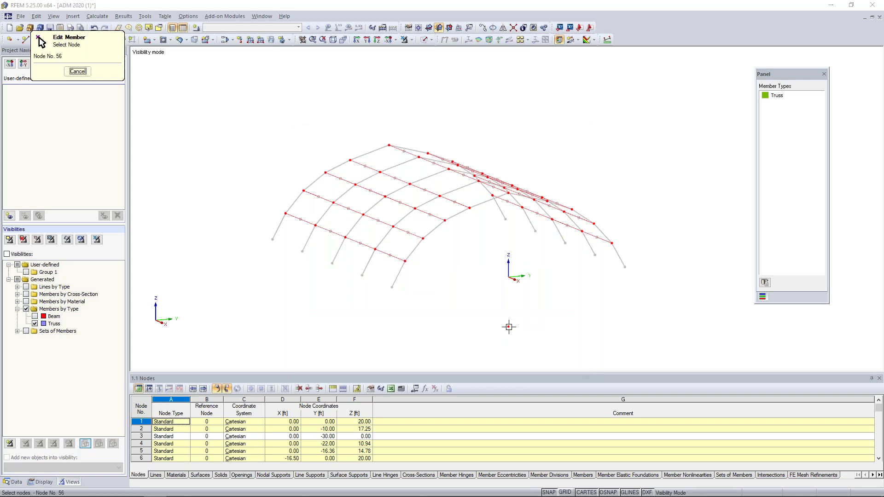
left_click(509, 327)
left_click(526, 361)
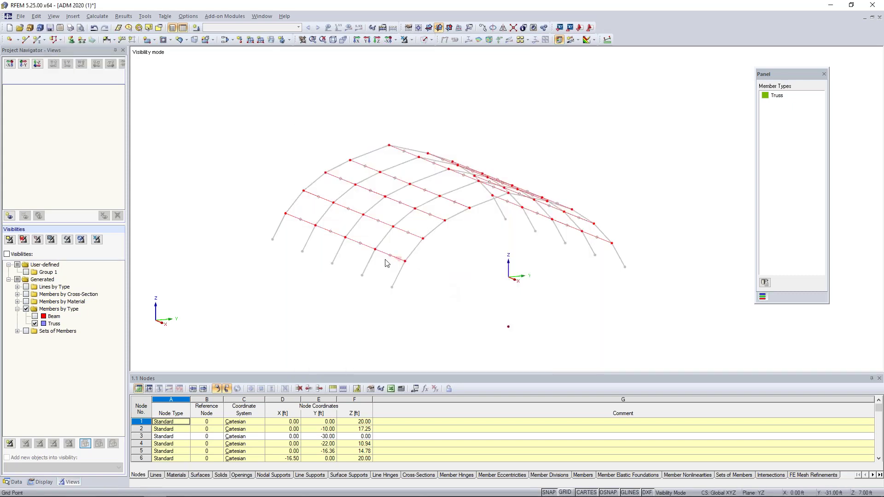
Step: Examine the rotated cross-section outlines of the truss members along the arches
scroll(394, 259, "up", 5)
scroll(392, 260, "up", 2)
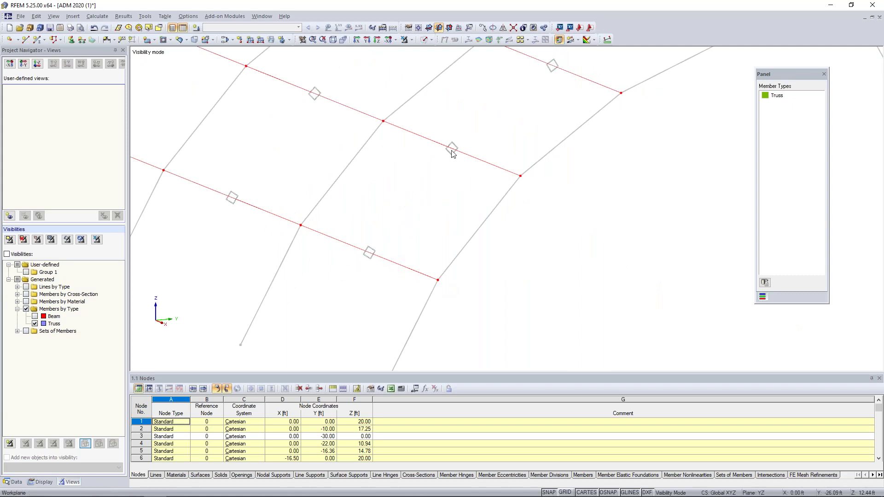
middle_click_drag(451, 148, 410, 193)
middle_click_drag(559, 122, 530, 171)
scroll(529, 171, "down", 3)
middle_click_drag(474, 311, 521, 203)
middle_click_drag(460, 207, 461, 260)
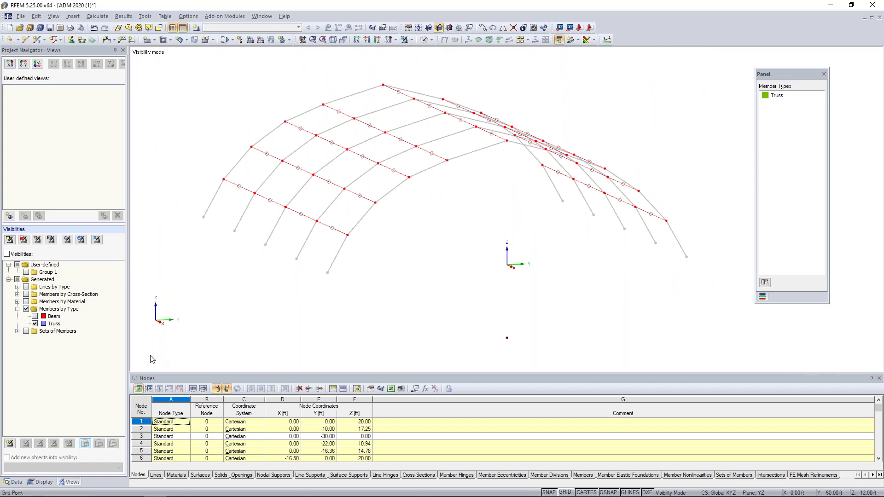
Step: Turn off the cross-section outlines and cancel the visibility mode to show the whole structure
left_click(34, 485)
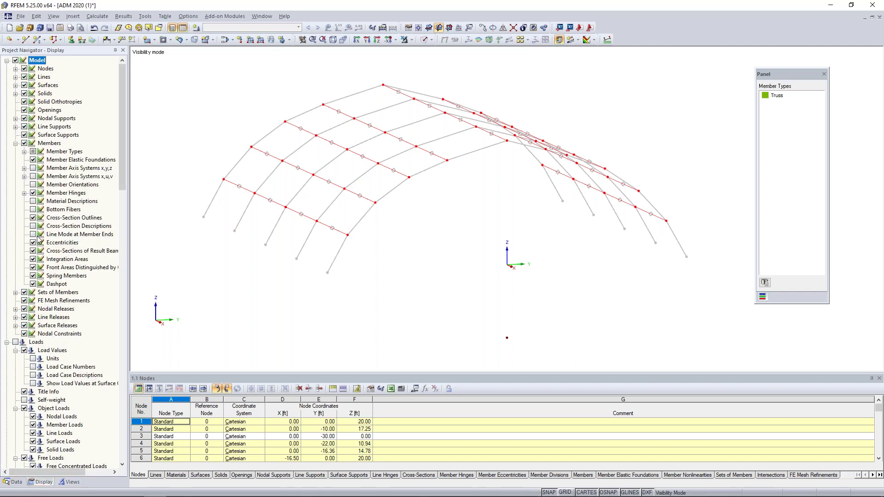
left_click(33, 218)
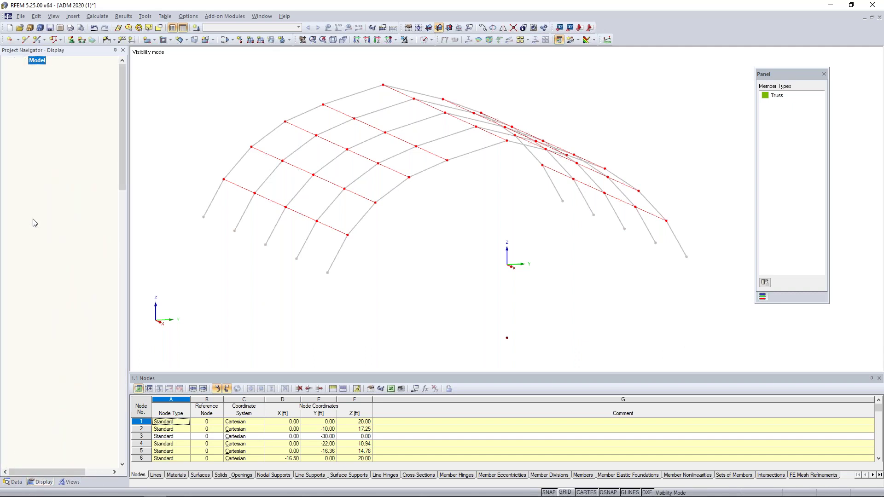
left_click(405, 40)
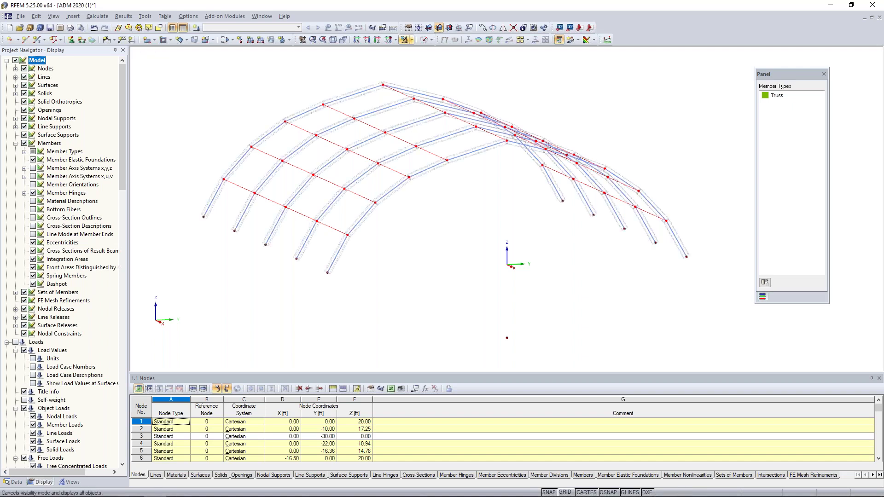
left_click(15, 143)
left_click(14, 482)
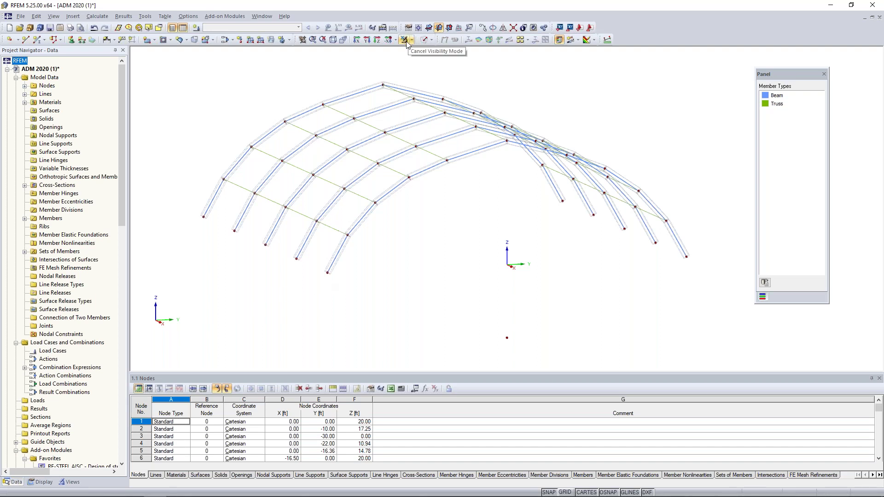
Step: Start a new single member of type Tension and assign it a round bar cross-section with a 0.5 in diameter
middle_click_drag(220, 270, 271, 307, "ctrl")
left_click(37, 43)
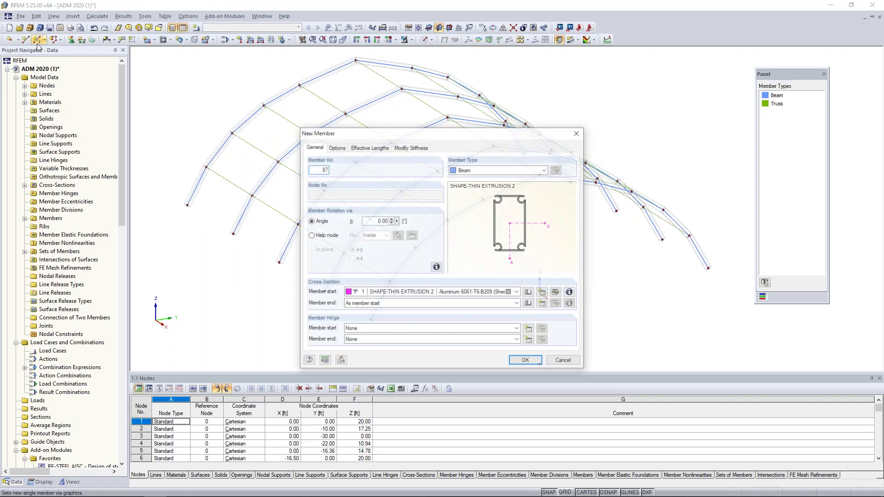
left_click(471, 170)
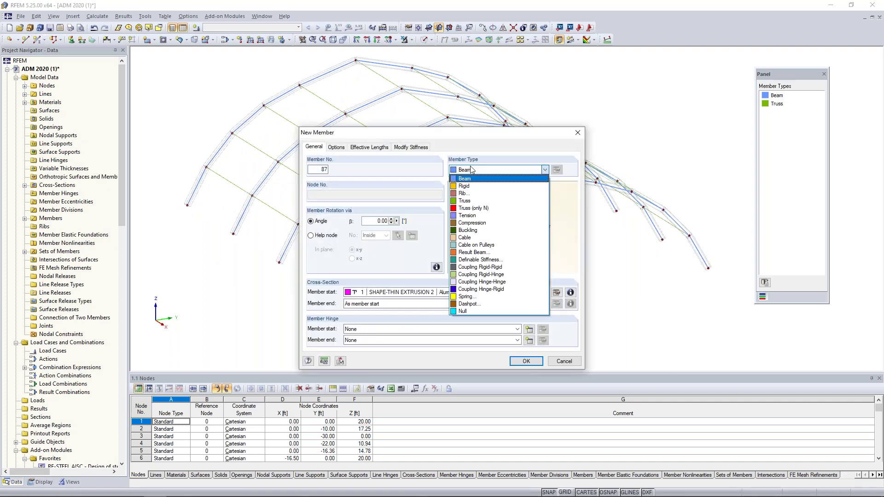
left_click(470, 216)
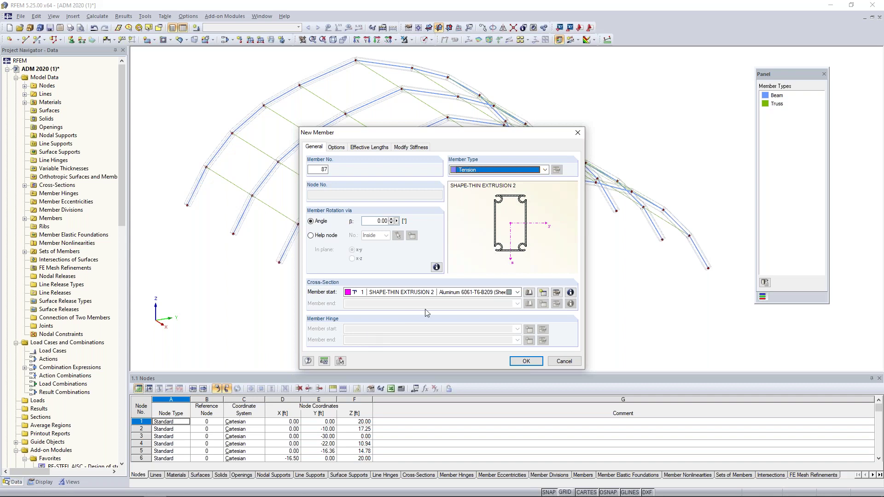
left_click(529, 294)
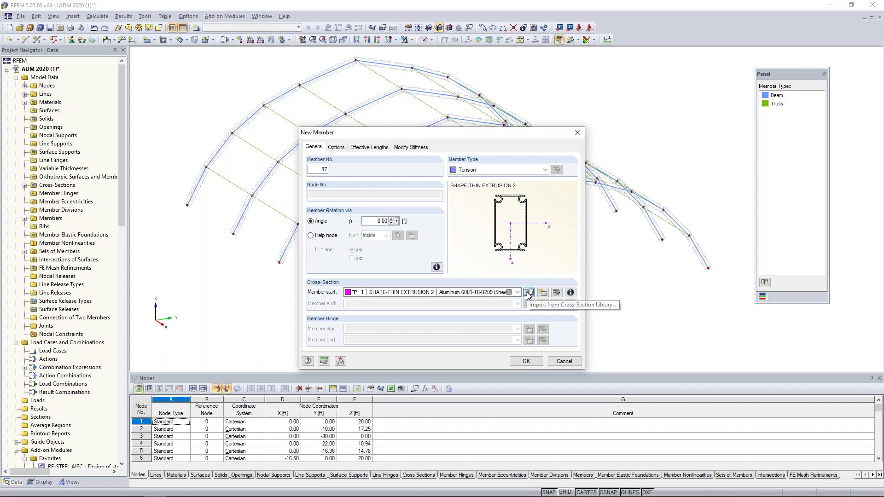
left_click(430, 248)
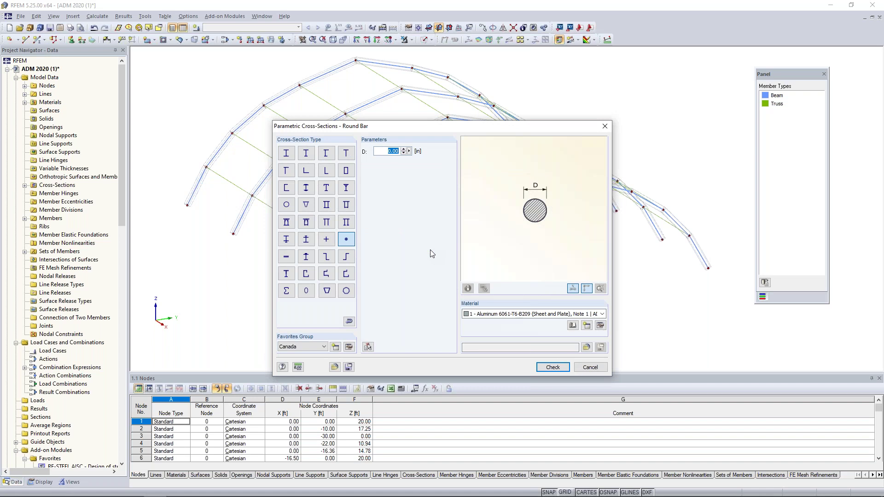
type("0")
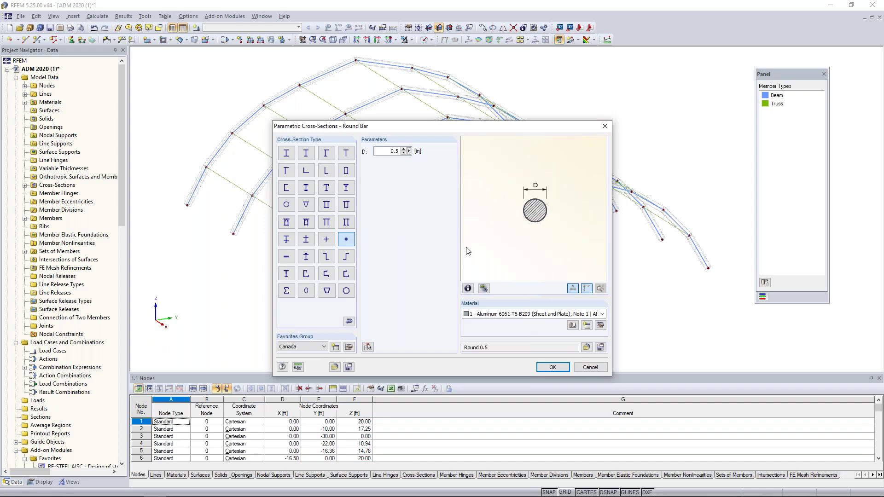
Step: Assign ASTM Cable Material from the library's Metal group, Cable category, to the round bar and accept the cross-section
left_click(488, 317)
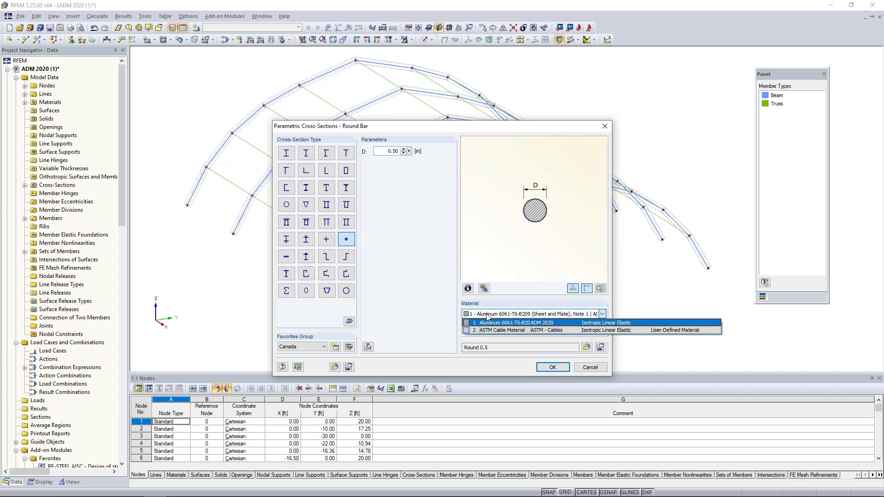
left_click(490, 329)
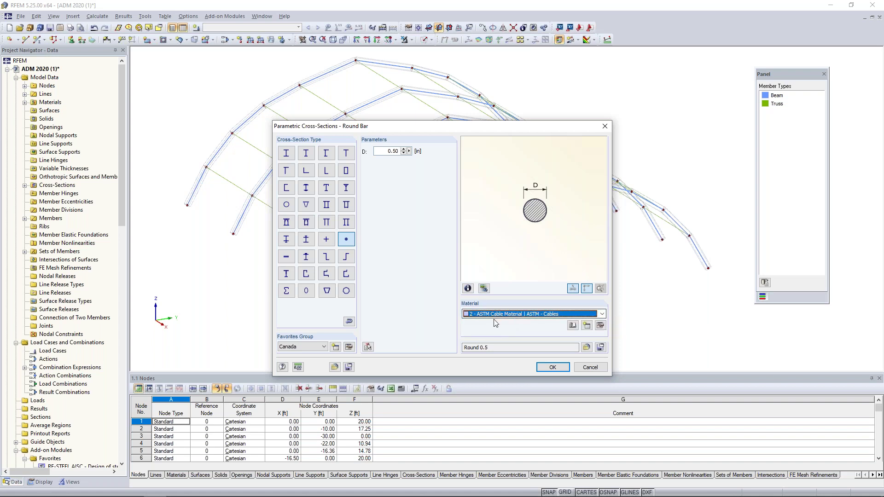
left_click(573, 326)
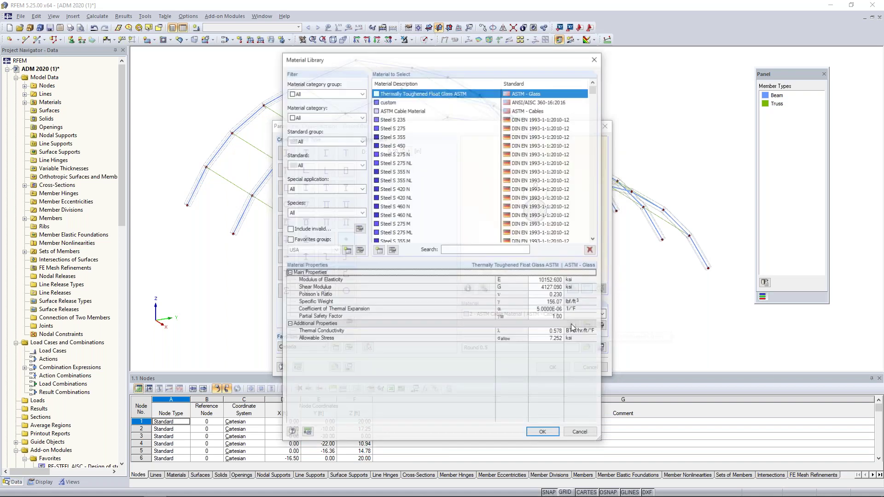
left_click(312, 96)
left_click(306, 111)
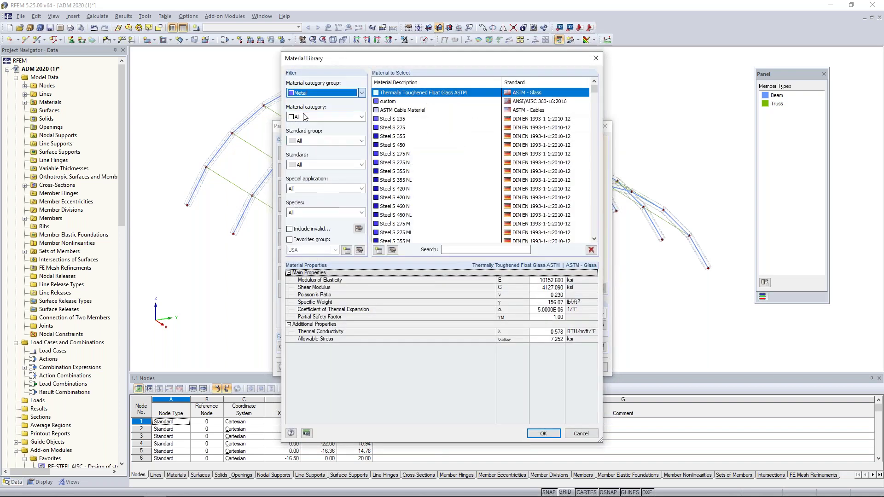
left_click(306, 117)
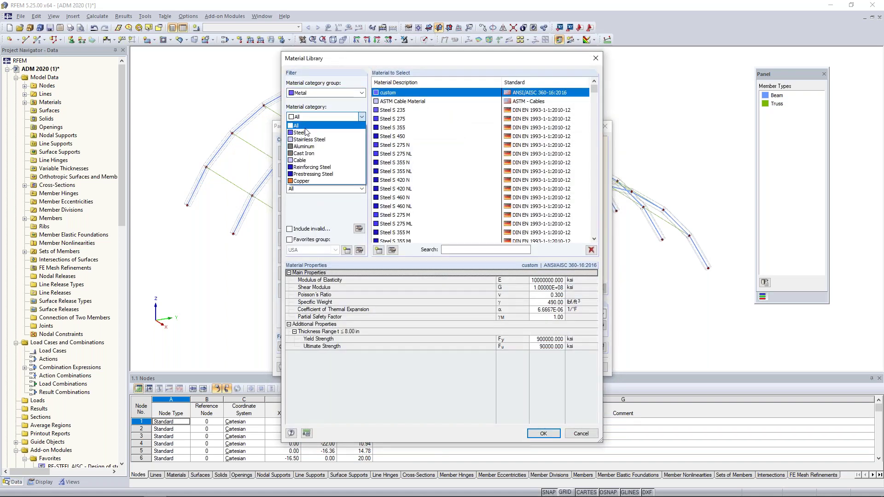
left_click(306, 160)
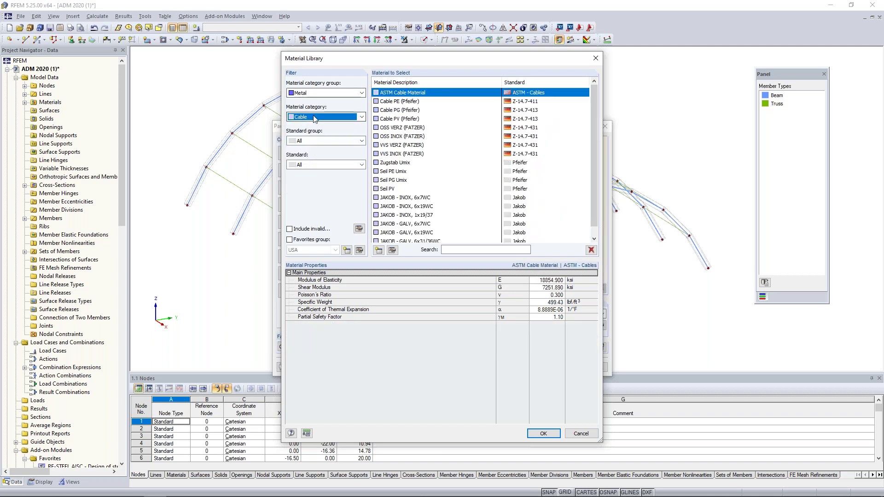
scroll(596, 124, "down", 1)
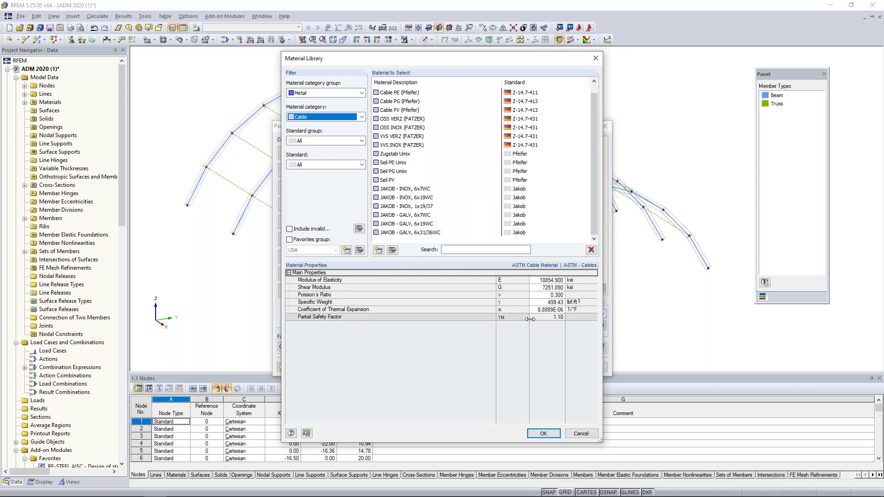
scroll(497, 176, "up", 1)
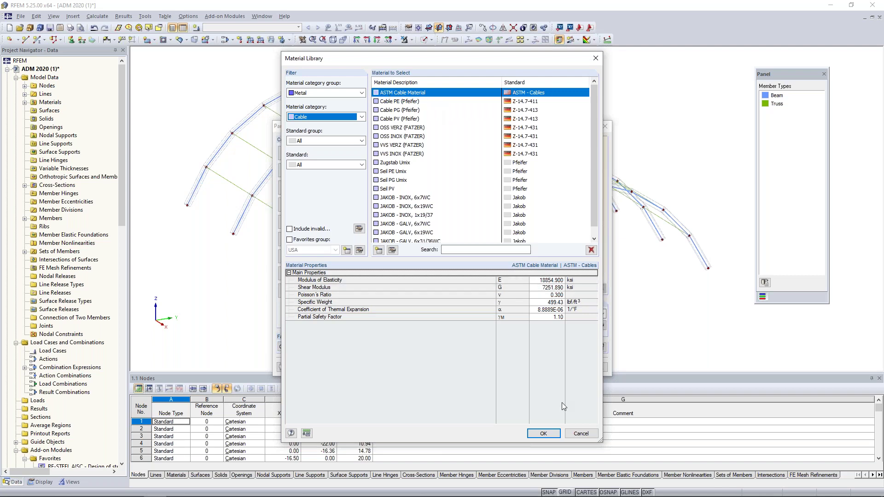
left_click(542, 436)
left_click(552, 367)
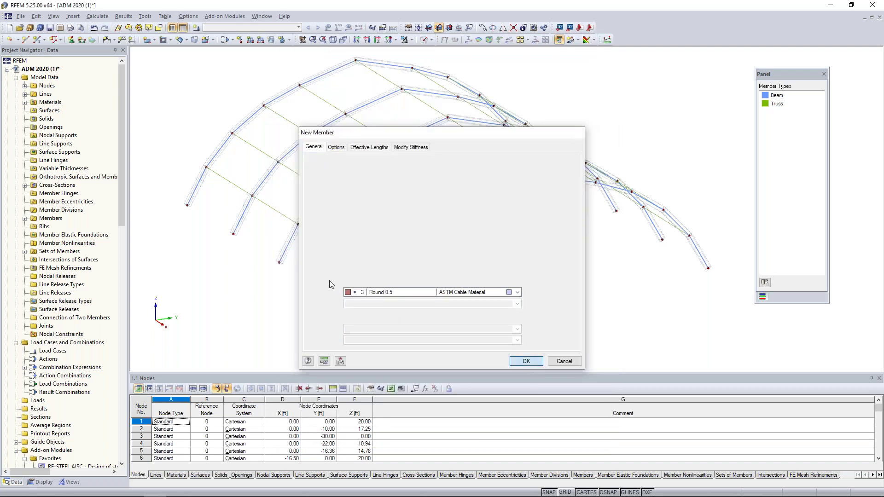
Step: Place two crossing tension members in the lowest panel between the front arch and its neighbor, starting at the arch bases
middle_click_drag(360, 312, 385, 310)
scroll(386, 309, "up", 1)
left_click(403, 322)
left_click(362, 243)
left_click(340, 290)
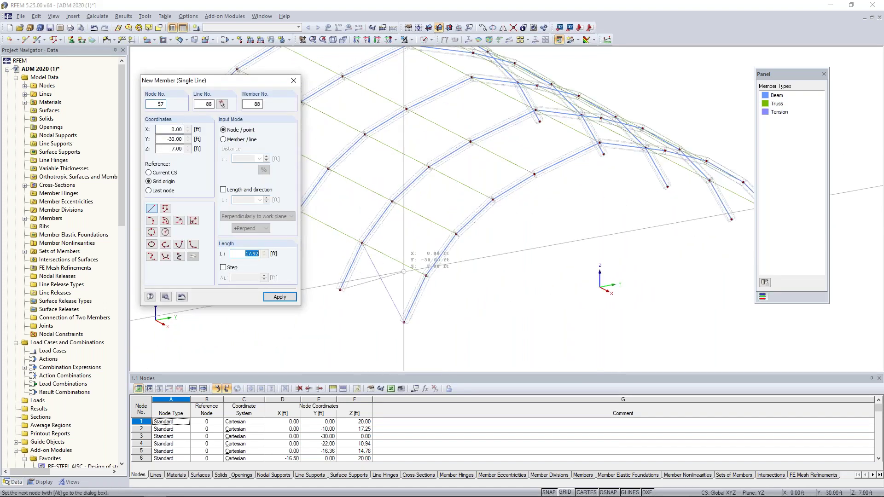
left_click(426, 276)
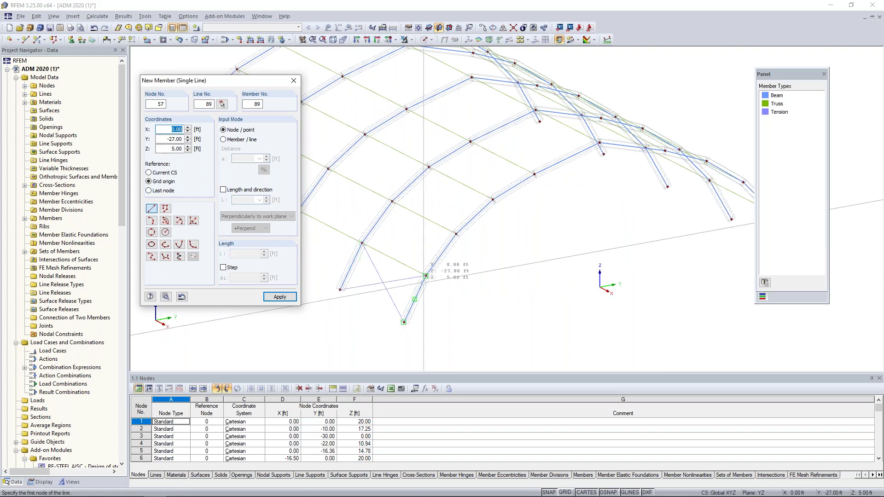
Step: Add crossing tension members in the second and third panels up from the base, between the front arch and its neighbor
left_click(426, 276)
left_click(392, 201)
left_click(362, 243)
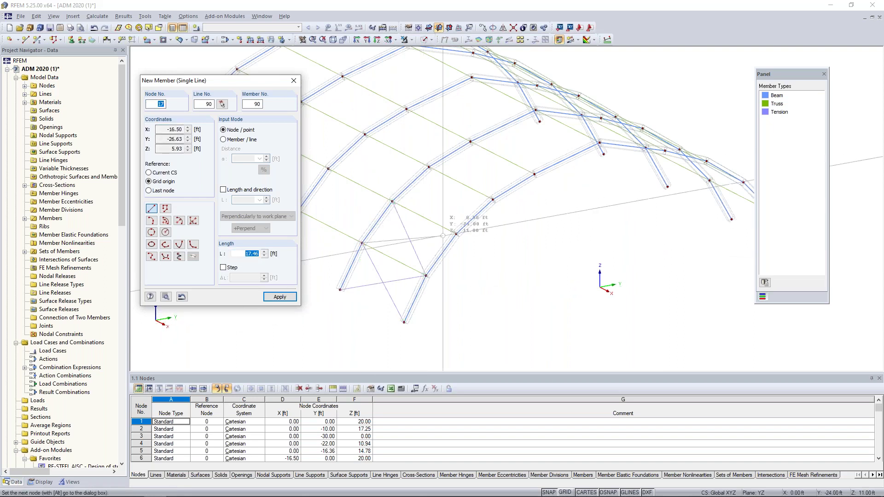
left_click(456, 234)
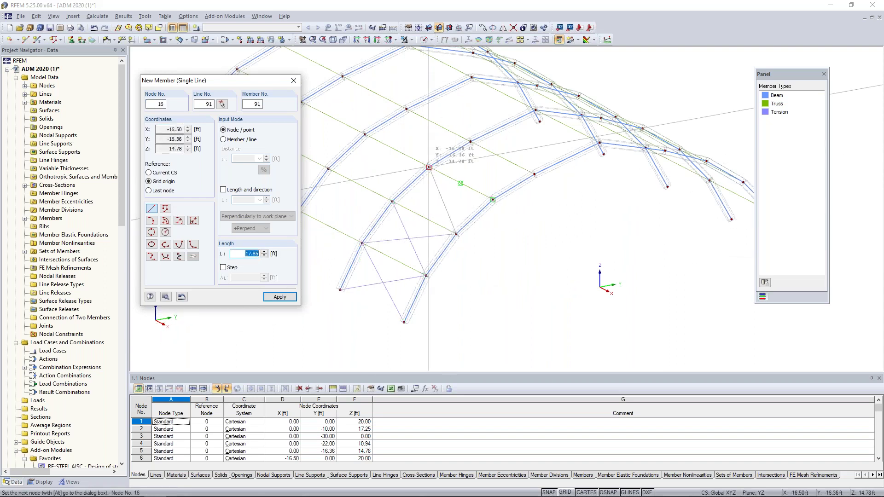
left_click(429, 167)
left_click(492, 200)
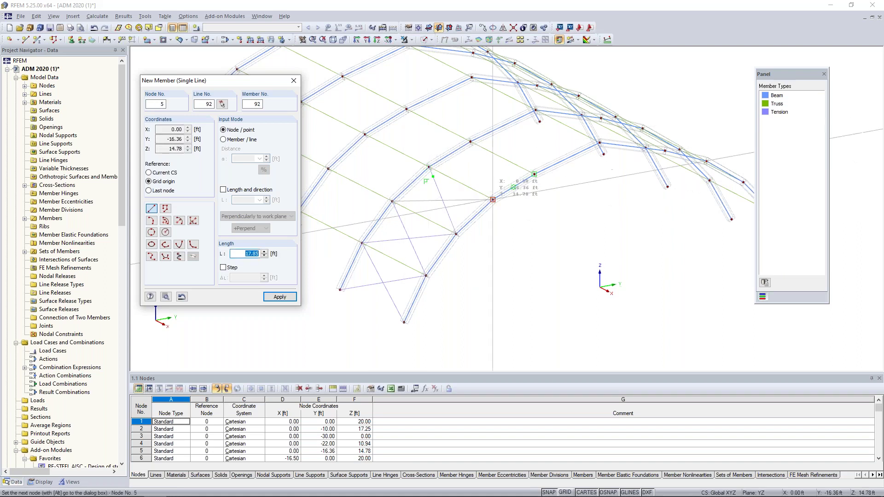
key("Return")
Step: Add crossing tension members in the fourth and topmost panels up to the ridge nodes, and end member placement
left_click(493, 200)
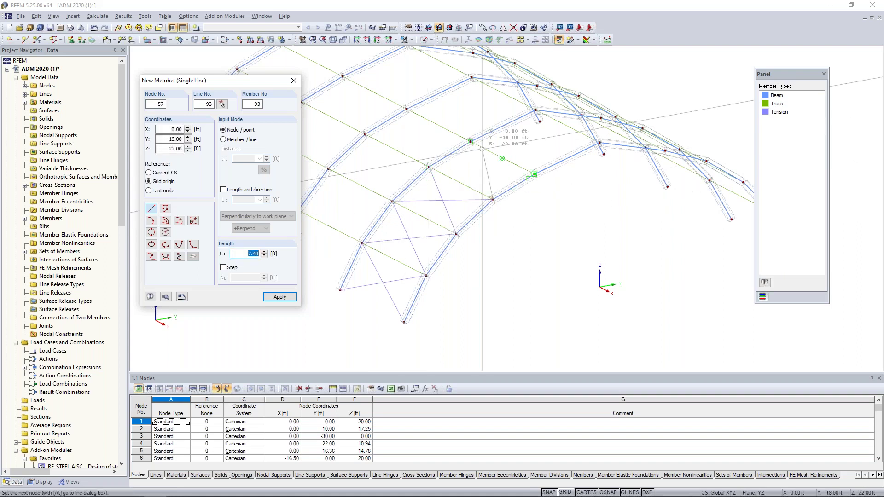
key("Return")
left_click(470, 142)
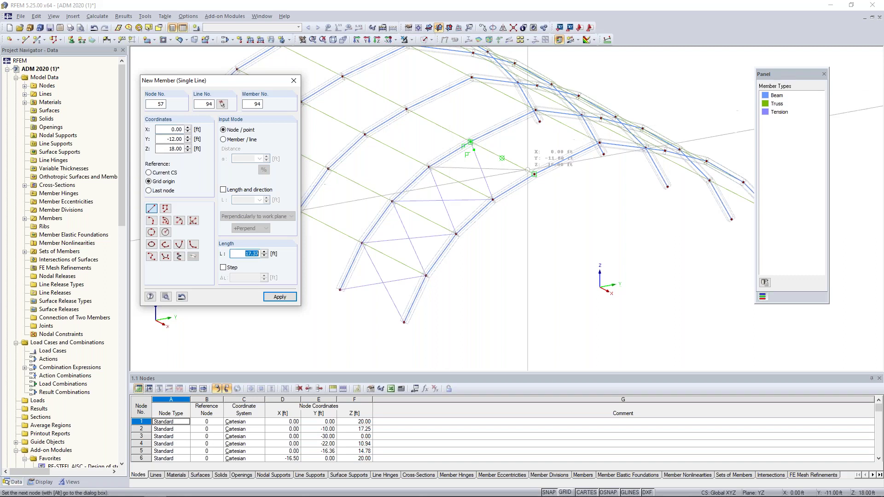
left_click(528, 171)
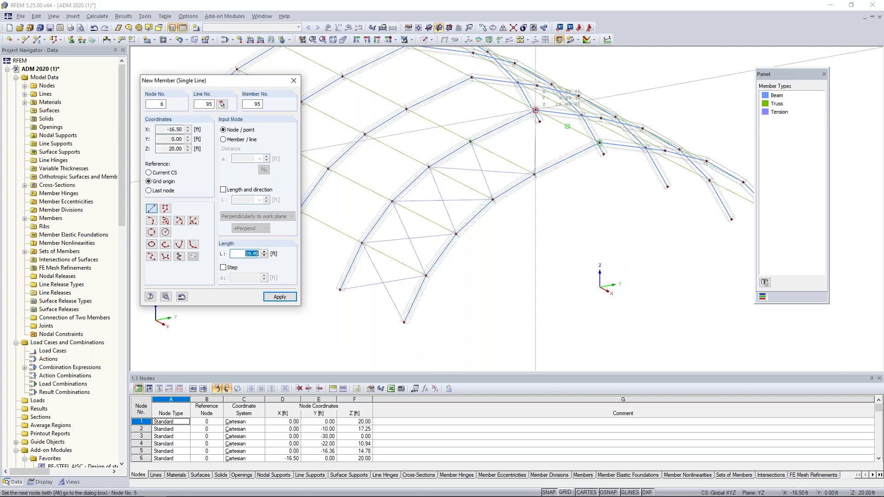
left_click(536, 111)
left_click(470, 142)
left_click(600, 143)
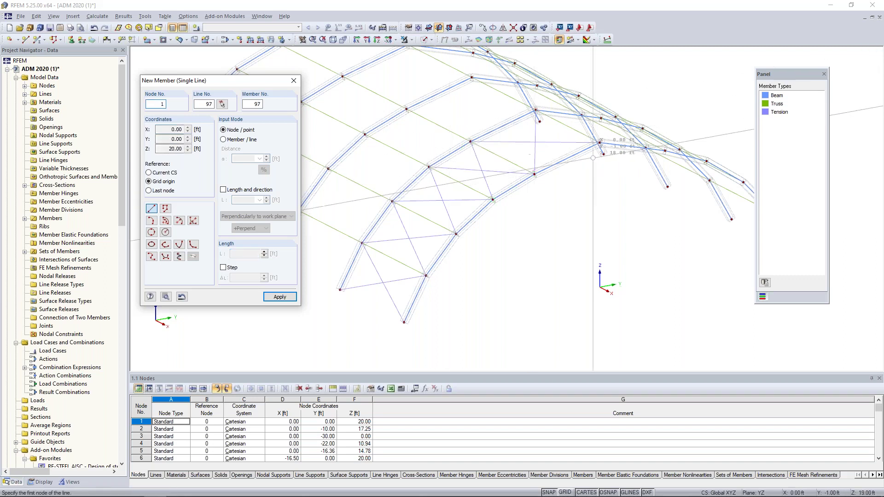
key("Escape")
Step: Select the ten tension members in the end bay and mirror-copy them about the global X-Z plane through the origin, without creating connecting lines or members
scroll(555, 219, "down", 2)
middle_click_drag(435, 230, 654, 326, "ctrl")
left_click(611, 300)
left_click(618, 302, "ctrl")
left_click(609, 270, "ctrl")
left_click(603, 262, "ctrl")
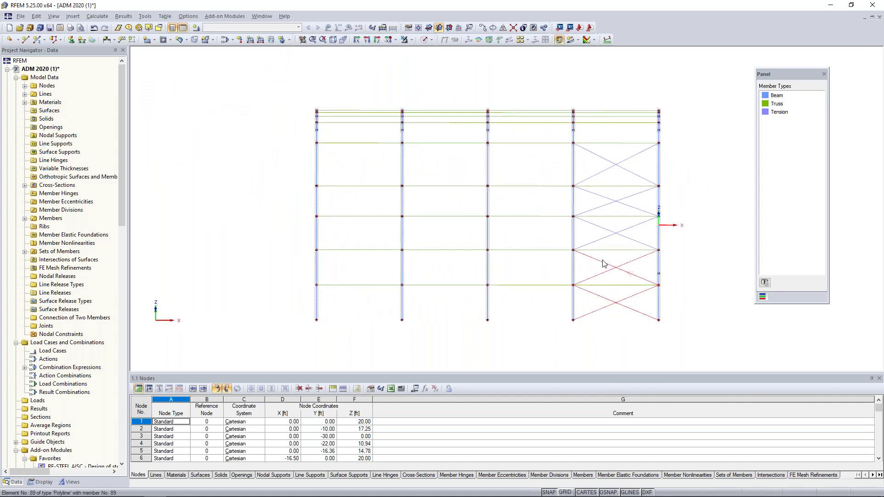
left_click(612, 234, "ctrl")
left_click(611, 231, "ctrl")
left_click(610, 203, "ctrl")
left_click(608, 198, "ctrl")
left_click(609, 169, "ctrl")
left_click(606, 159, "ctrl")
left_click(503, 28)
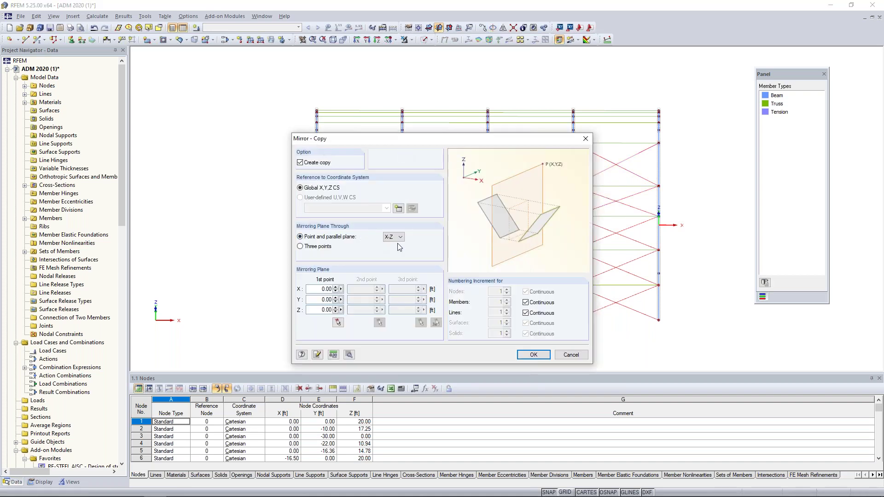
left_click(348, 354)
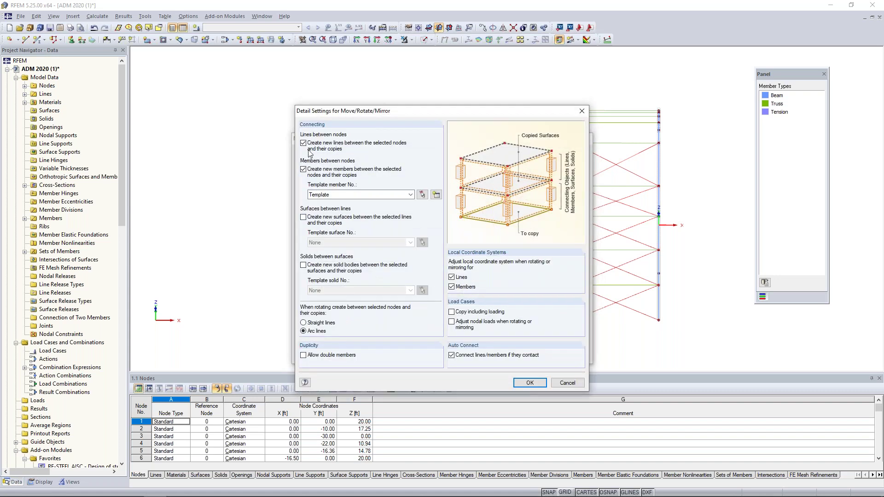
left_click(304, 143)
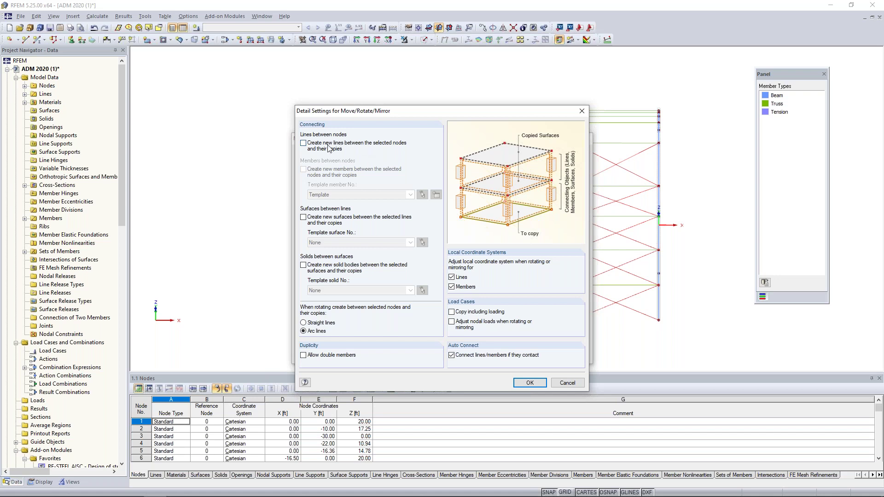
left_click(530, 383)
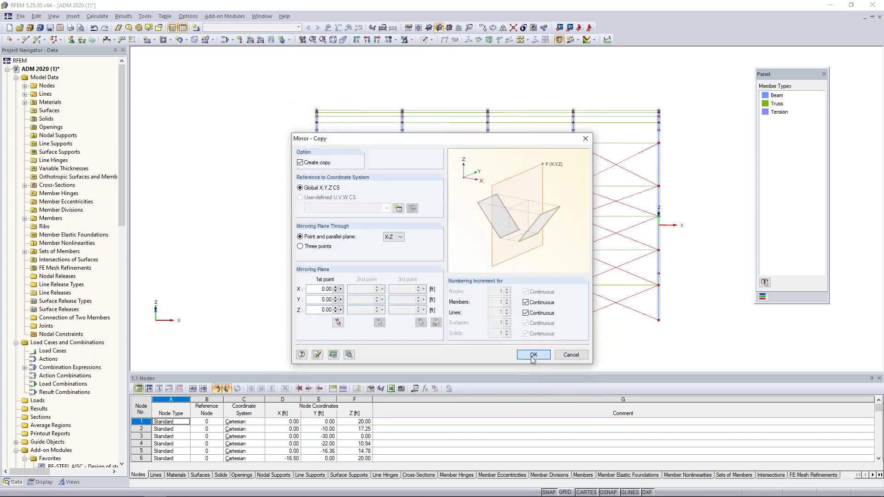
left_click(533, 355)
Step: Display the arched structure in solid mode to inspect the members on both sides
middle_click_drag(618, 345, 405, 238, "ctrl")
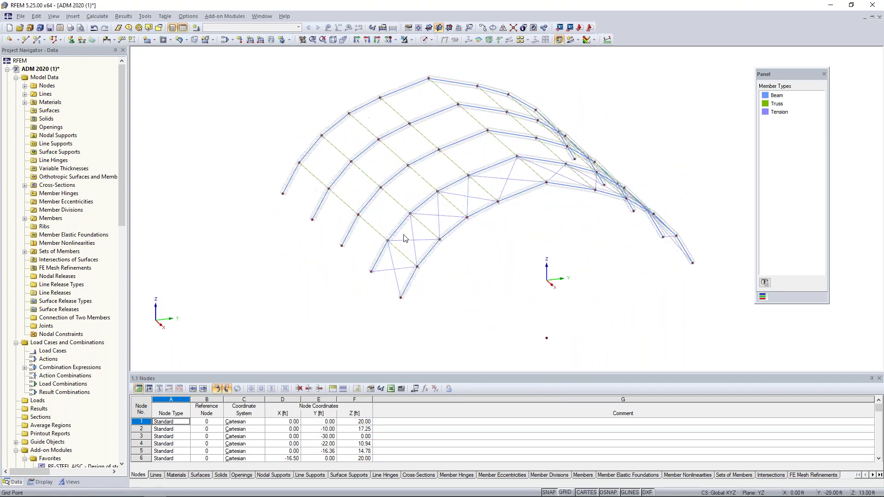
middle_click_drag(483, 284, 454, 307)
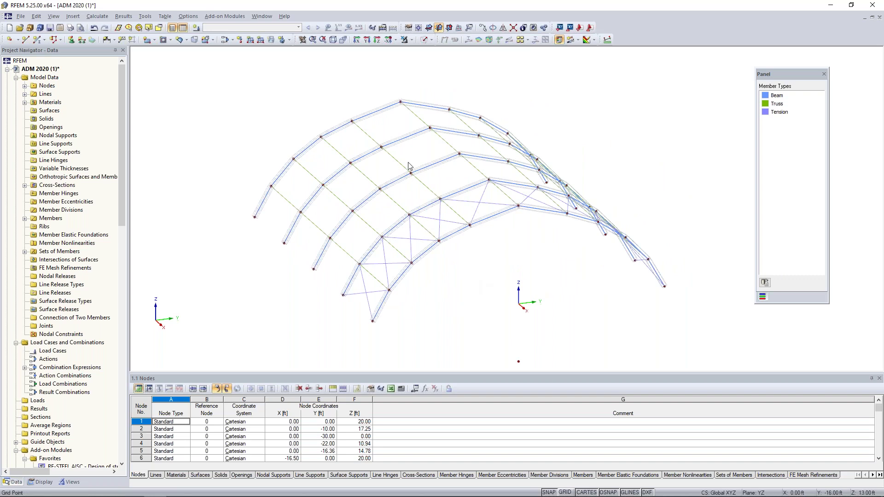
left_click(423, 40)
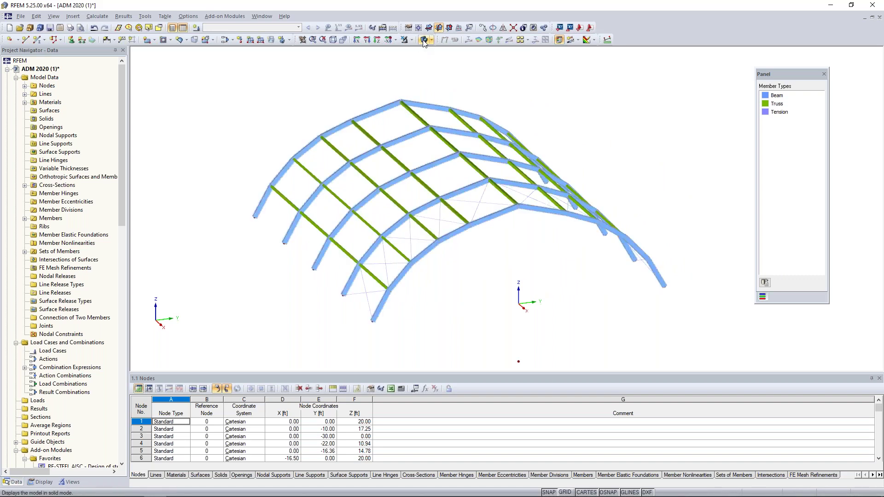
middle_click_drag(455, 290, 443, 266, "ctrl")
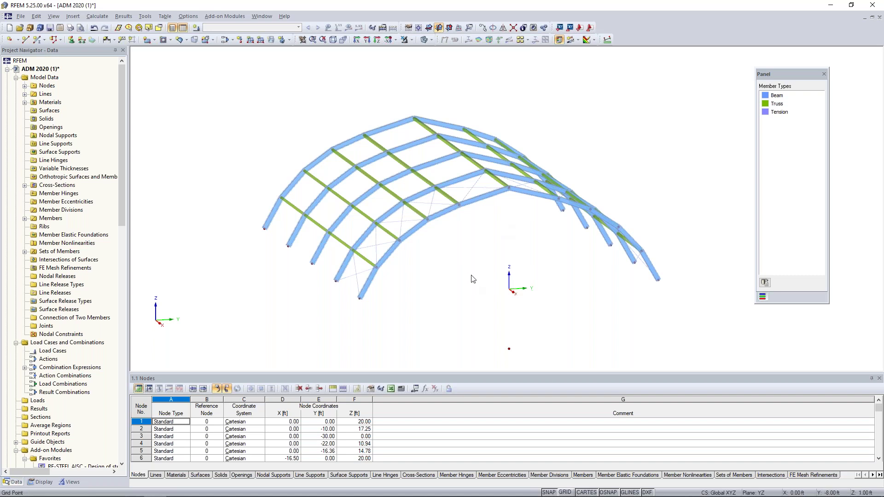
Step: Turn on the work plane grid and set up a new beam member with the RT 6 x 6 x .375 cross-section
left_click(566, 493)
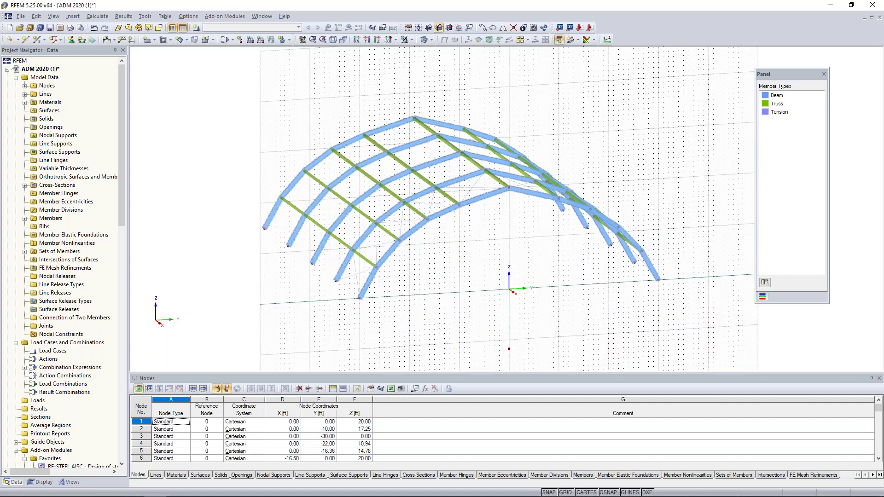
left_click(37, 40)
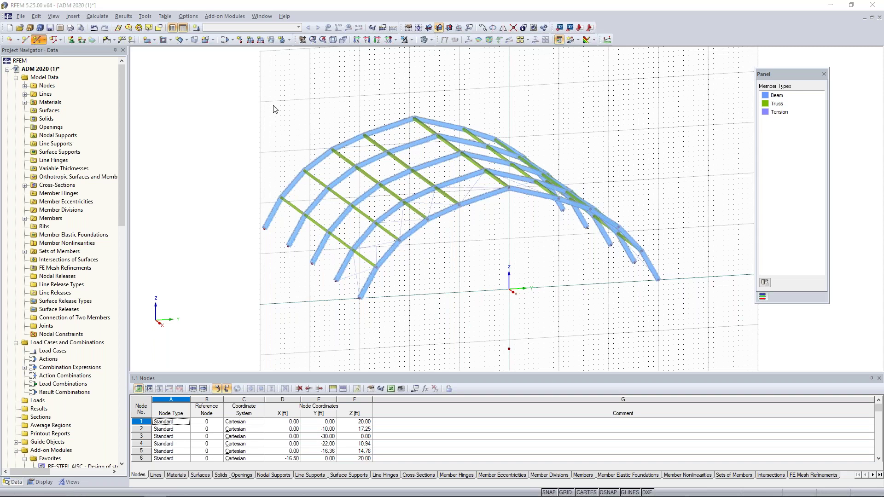
left_click(473, 170)
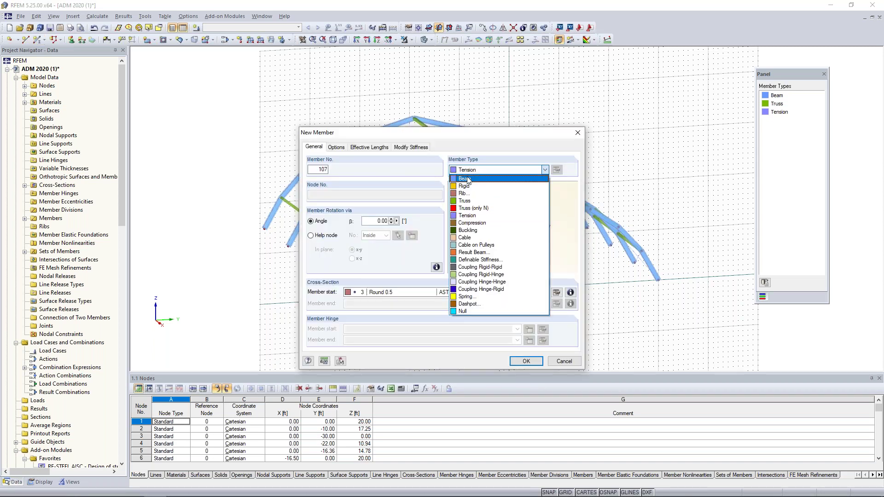
left_click(468, 180)
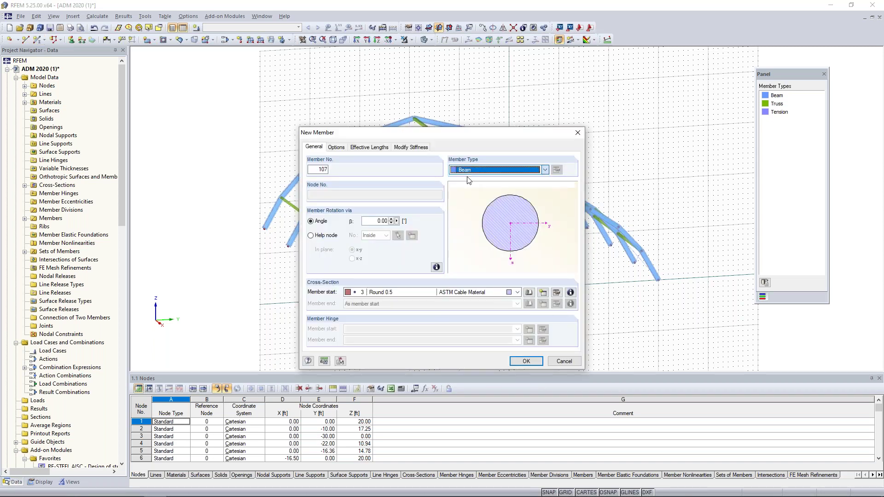
left_click(506, 293)
left_click(468, 307)
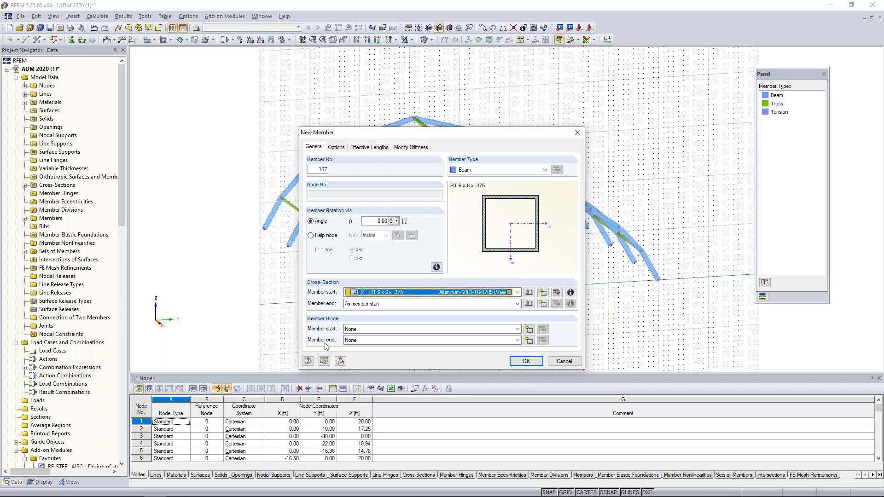
Step: Create a local-axis hinge releasing φy and φz, assign it to the member end, and accept the new member settings
left_click(530, 344)
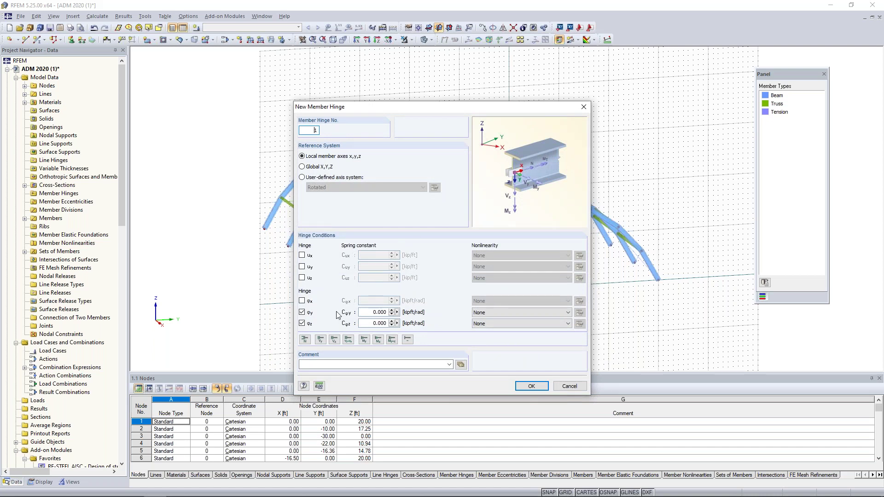
left_click(532, 386)
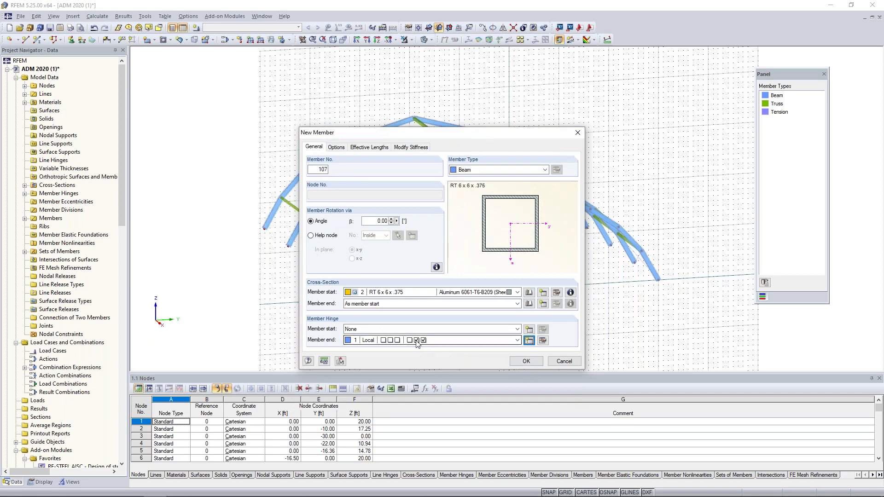
left_click(526, 361)
Step: Place three vertical columns from the ground to the front arch nodes at Y 0, -10 and 10 ft, and end placement
middle_click_drag(515, 293, 489, 280, "ctrl")
scroll(489, 279, "up", 3)
left_click(489, 279)
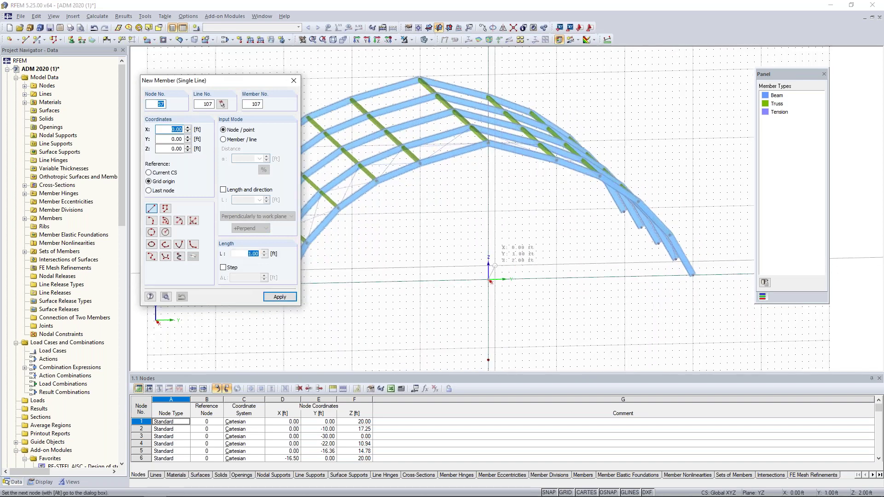
left_click(488, 147)
left_click(420, 280)
left_click(420, 166)
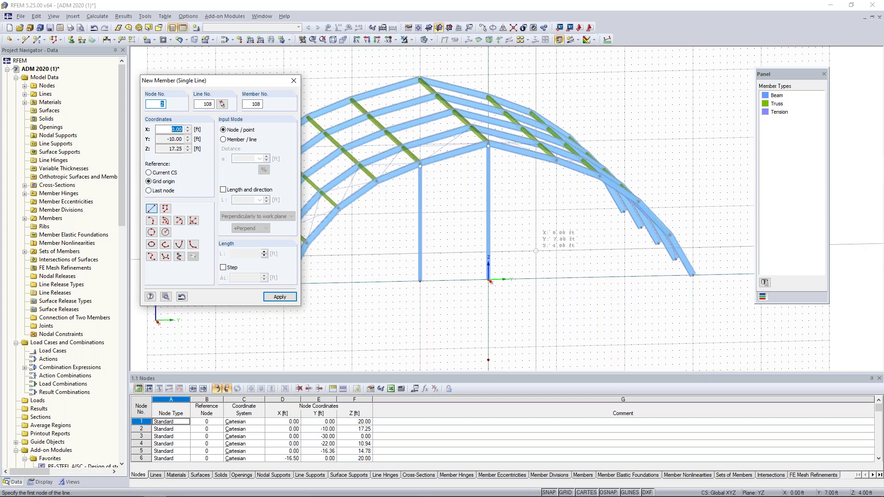
left_click(556, 278)
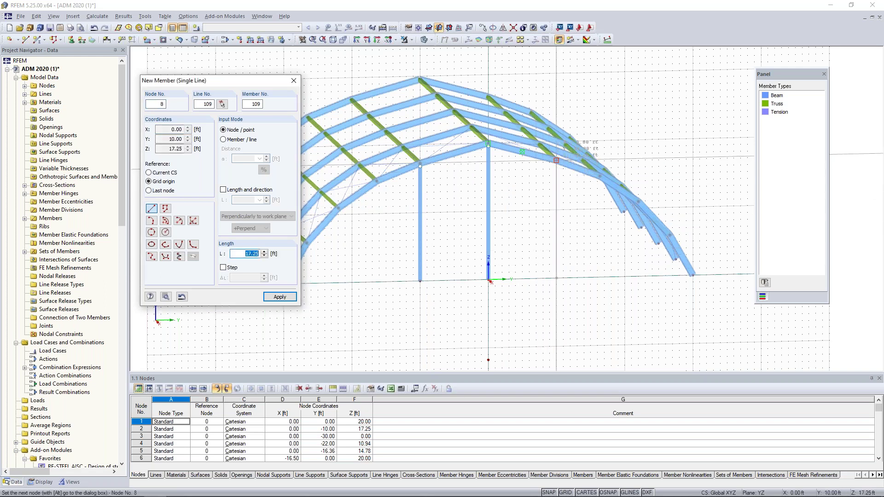
left_click(557, 163)
key("Escape")
Step: Set up another RT 6 x 6 x .375 beam member with hinge 1 at both its start and end
right_click(441, 210)
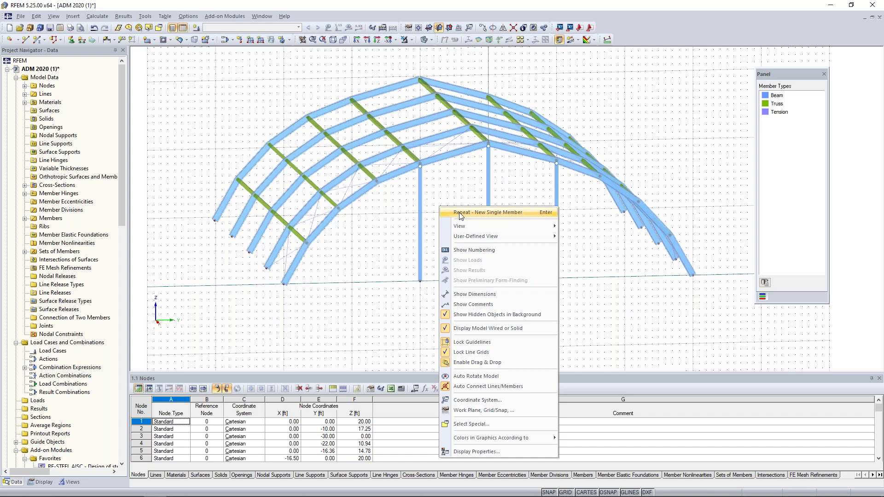
left_click(460, 213)
left_click_drag(456, 137, 228, 102)
left_click(155, 297)
left_click(146, 306)
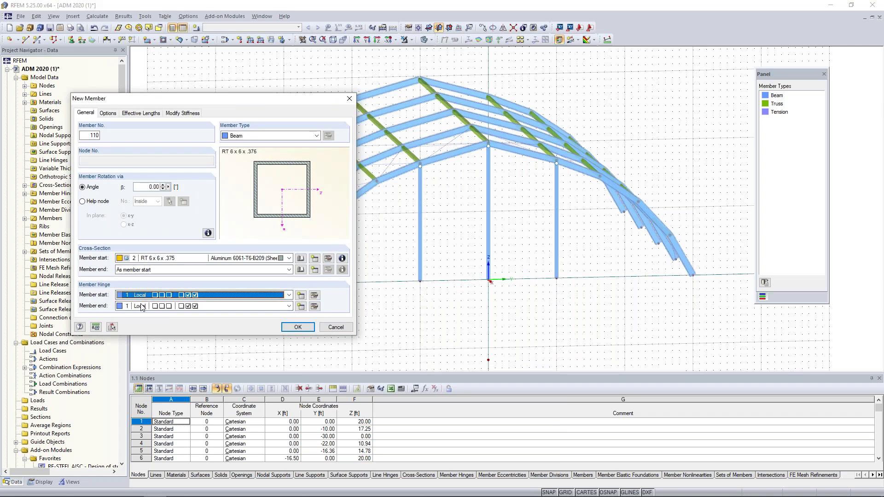
left_click(298, 327)
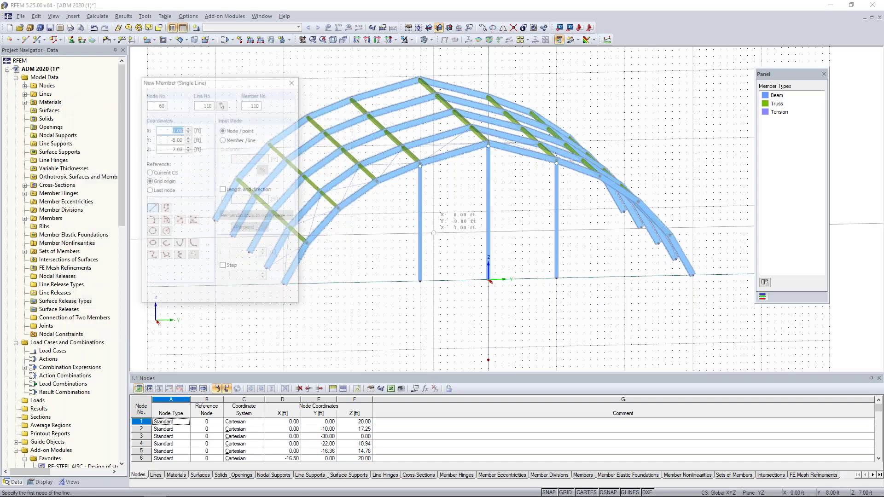
Step: Place two horizontal beams connecting the midpoints of the three front columns, and end placement
scroll(434, 233, "up", 4)
left_click(400, 197)
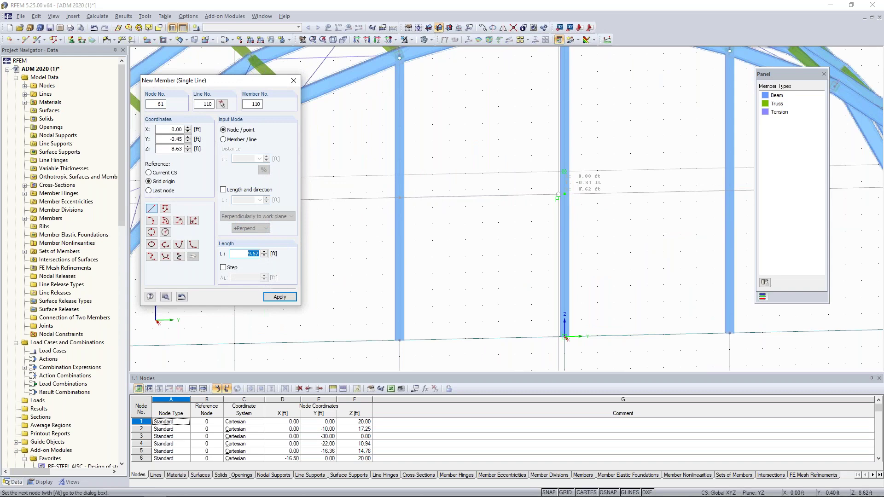
left_click(565, 194)
left_click(564, 194)
left_click(730, 190)
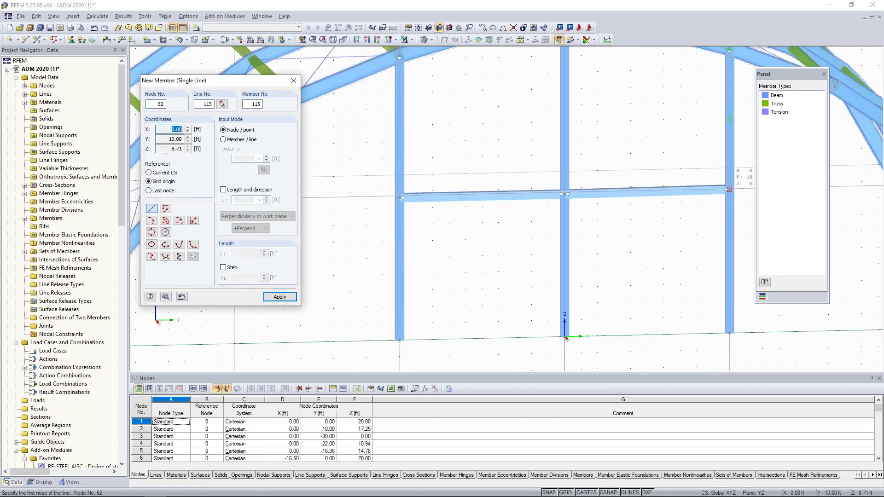
key("Escape")
Step: Select the upper and lower segments of the three front columns and create a continuous set of members for each column
scroll(664, 227, "down", 3)
scroll(664, 229, "down", 1)
left_click(640, 208)
left_click(566, 255)
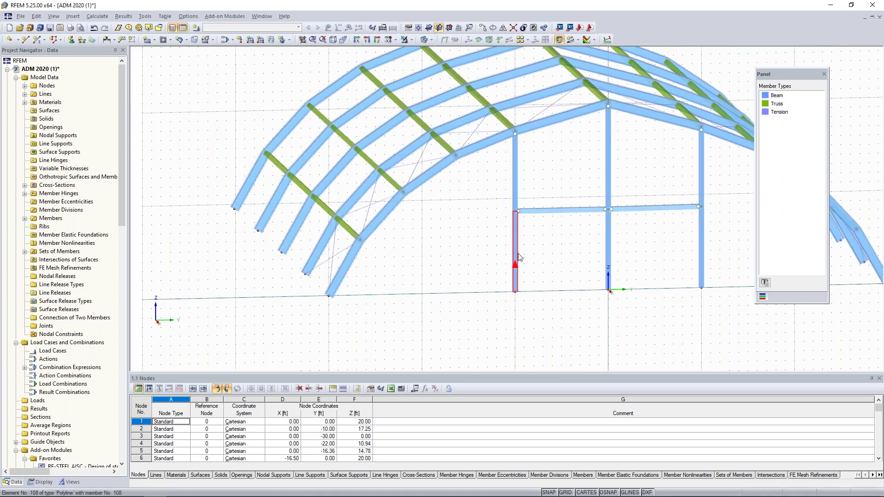
left_click(519, 224)
left_click(518, 194, "ctrl")
left_click(609, 247, "ctrl")
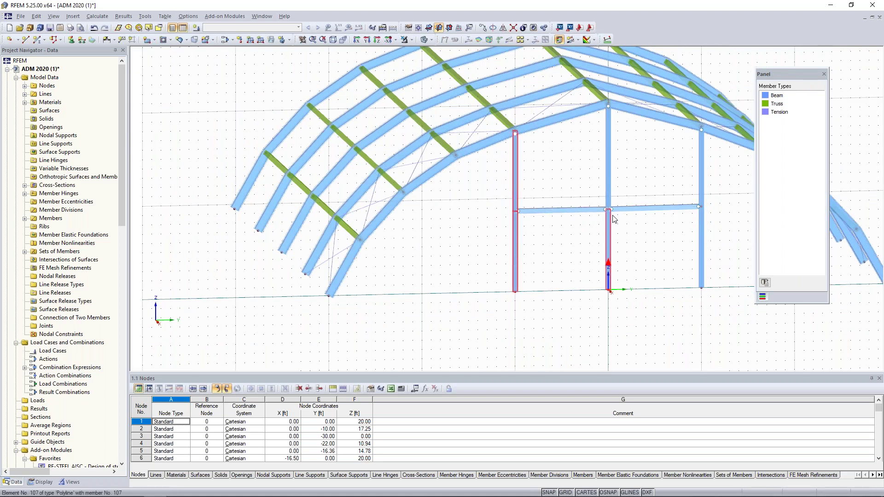
left_click(611, 193, "ctrl")
left_click(703, 235, "ctrl")
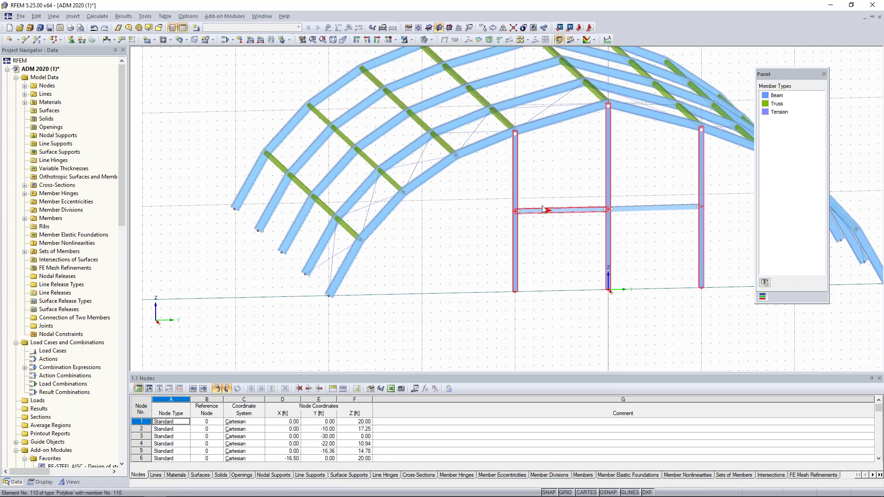
right_click(517, 182)
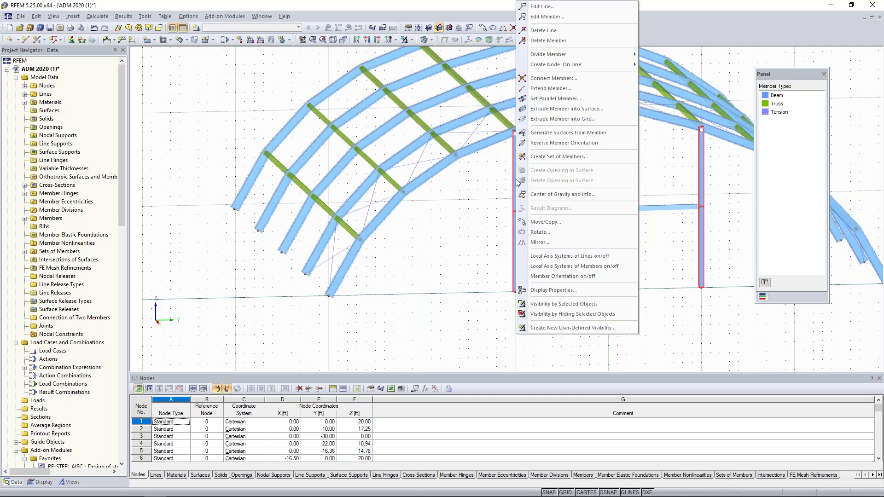
left_click(541, 159)
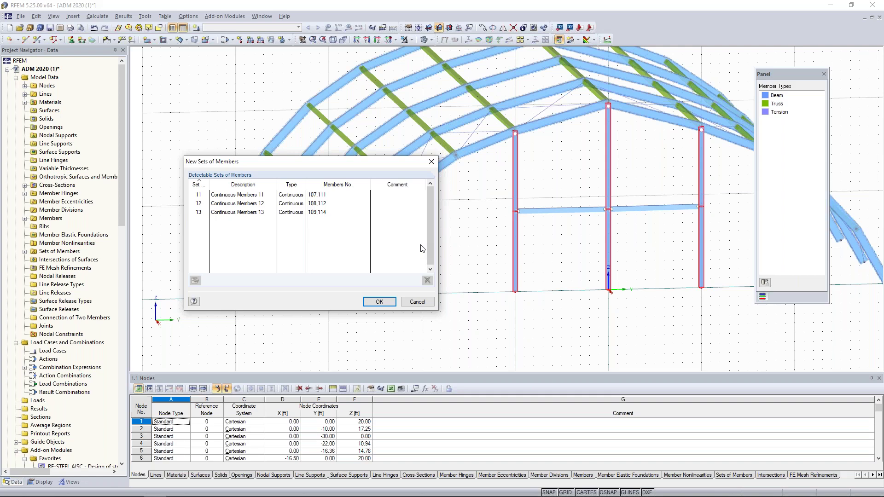
left_click(379, 303)
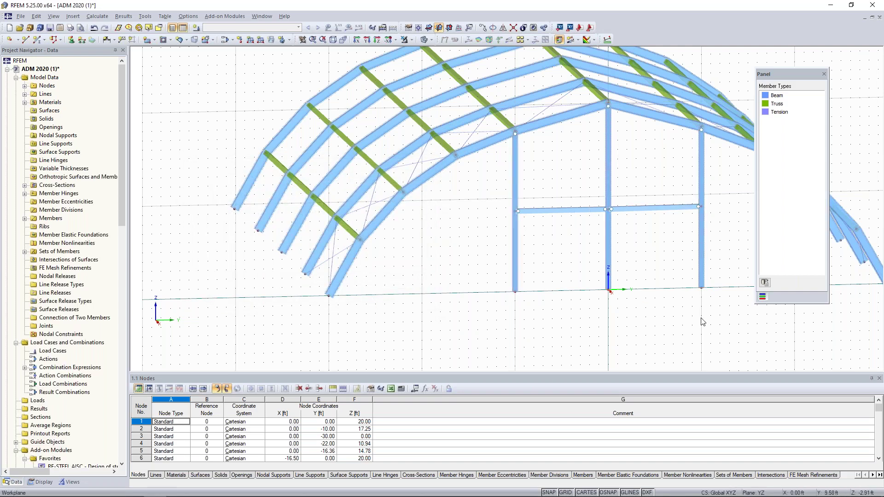
Step: Select the front end-wall columns and horizontal beams and copy them from the front ridge node to the rear arch's ridge node
middle_click_drag(711, 306, 640, 324)
left_click_drag(665, 339, 429, 216)
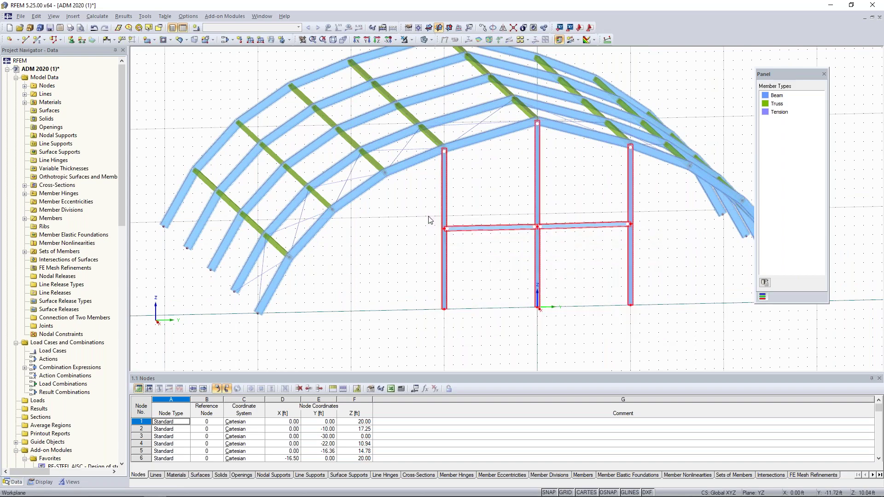
scroll(490, 194, "down", 3)
middle_click_drag(491, 195, 512, 263, "ctrl")
scroll(507, 220, "down", 1)
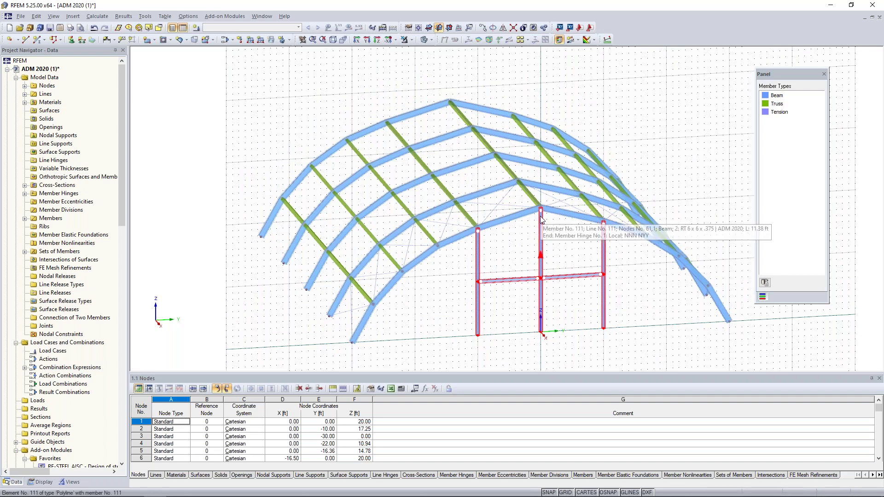
left_click_drag(541, 222, 450, 104, "ctrl")
left_click(433, 308)
middle_click_drag(310, 284, 484, 295, "ctrl")
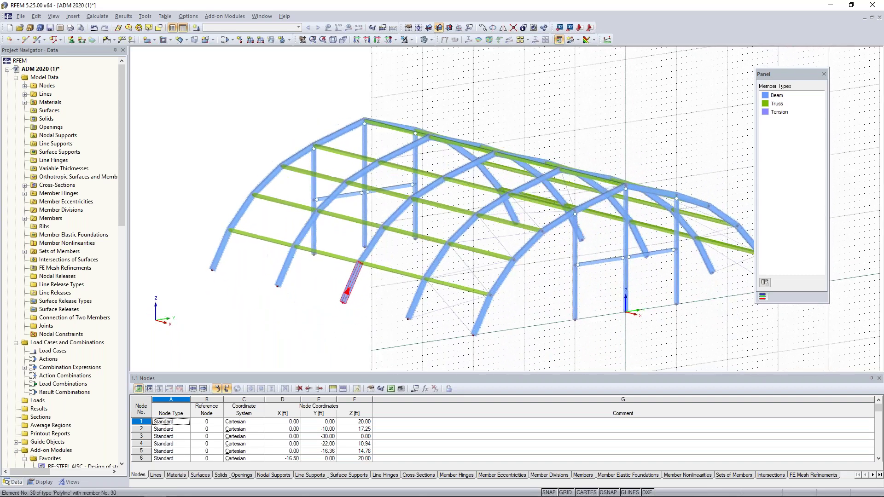
scroll(534, 305, "down", 2)
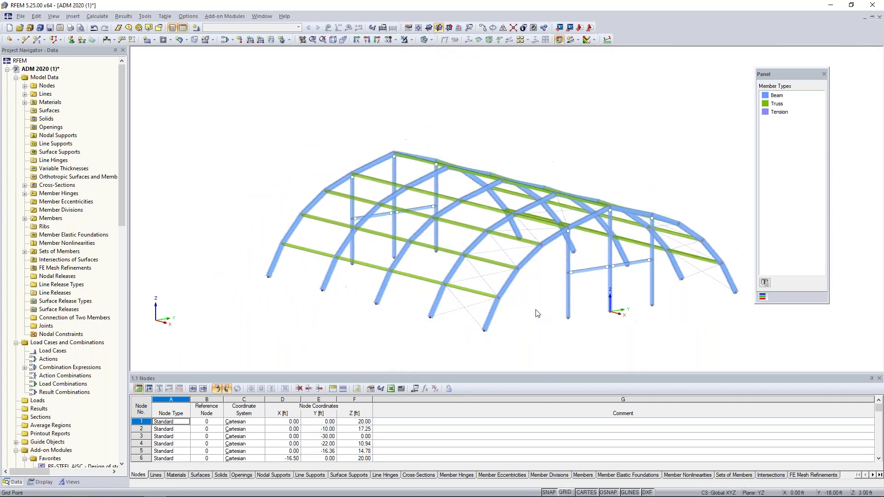
Step: Assign hinged nodal supports to all base nodes of the arches and end-wall columns
middle_click_drag(536, 302, 482, 295, "ctrl")
scroll(414, 318, "down", 1)
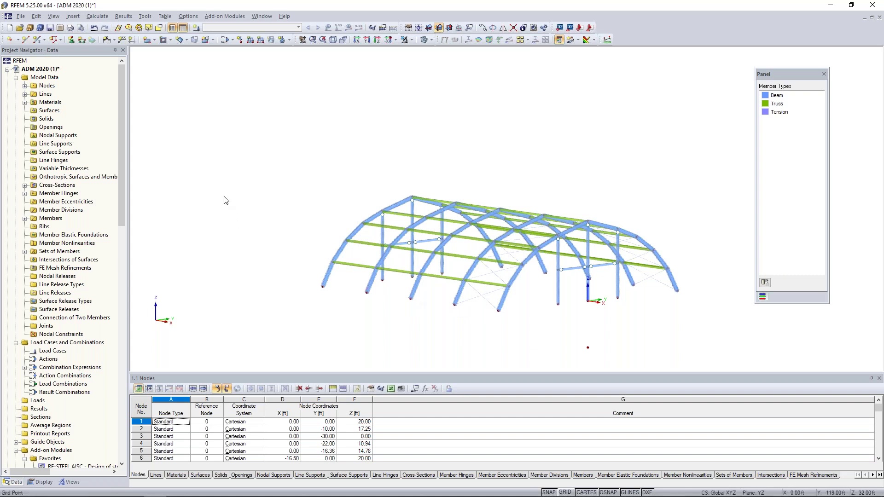
left_click(71, 40)
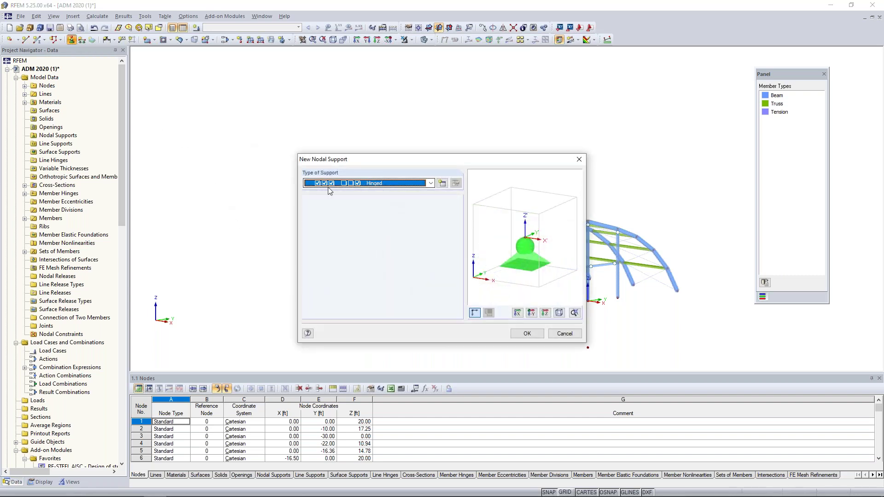
left_click(396, 184)
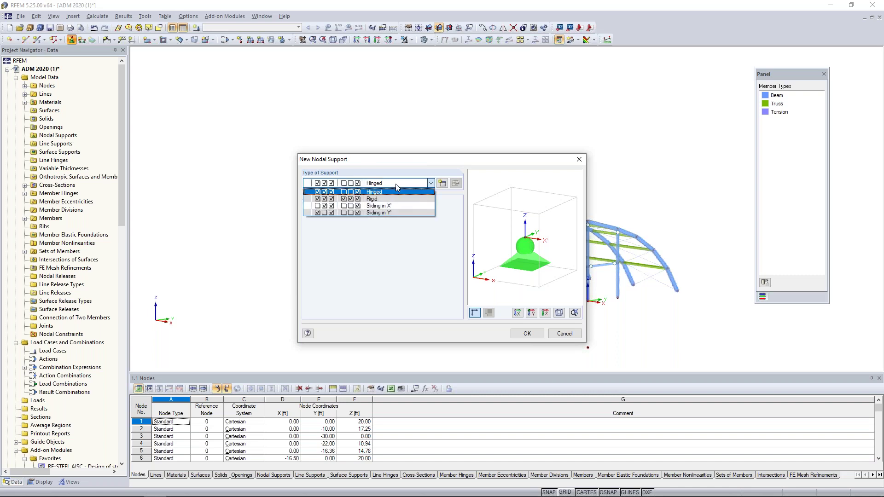
left_click(393, 190)
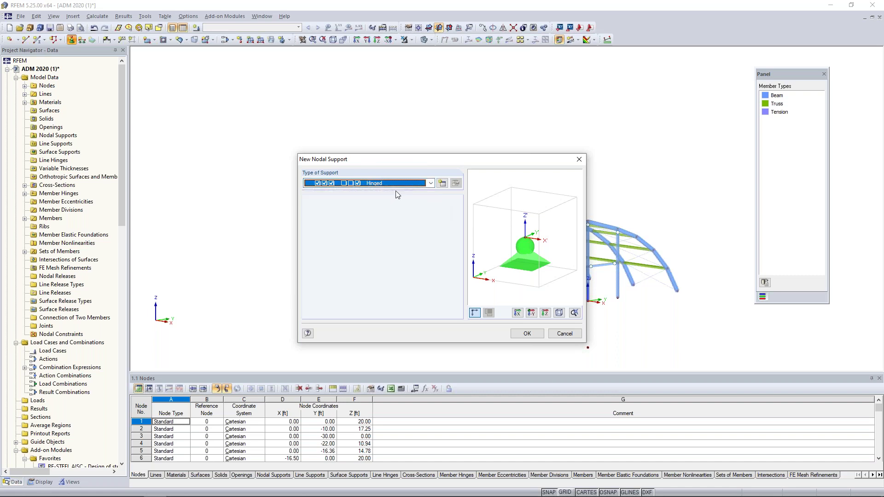
left_click(528, 335)
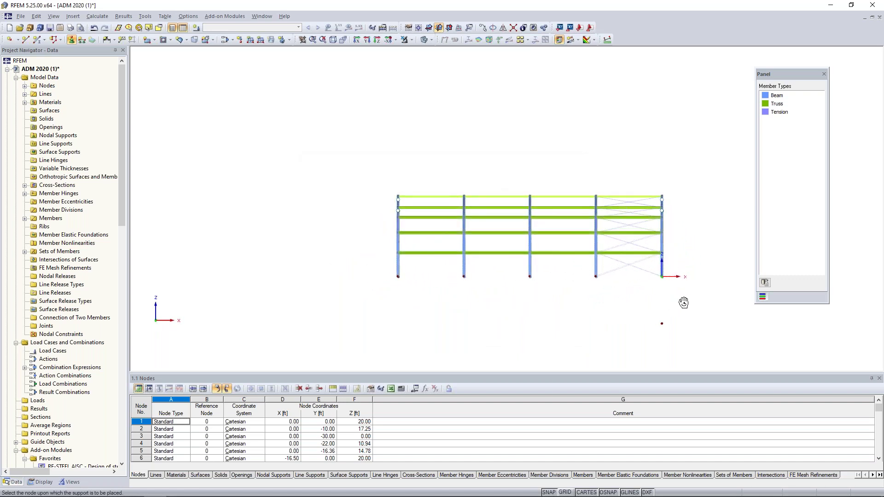
left_click_drag(422, 276, 673, 288)
middle_click_drag(612, 288, 400, 334, "ctrl")
key("Escape")
middle_click_drag(496, 343, 450, 326)
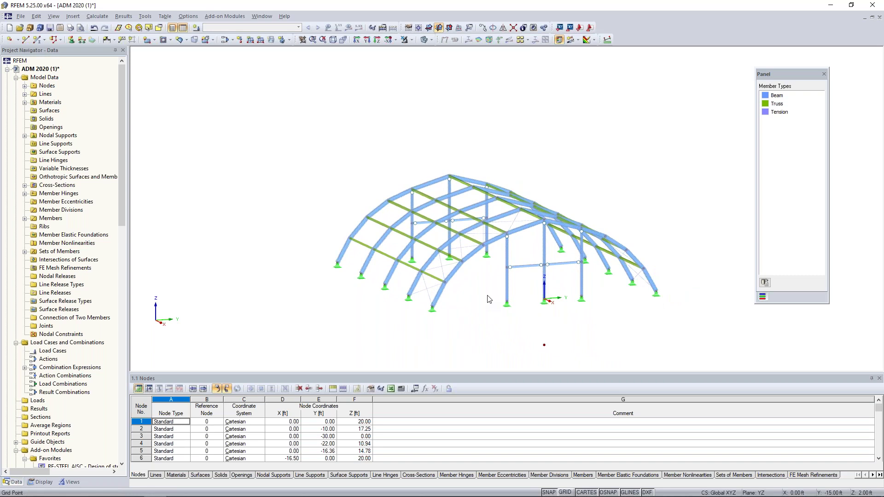
scroll(489, 299, "up", 4)
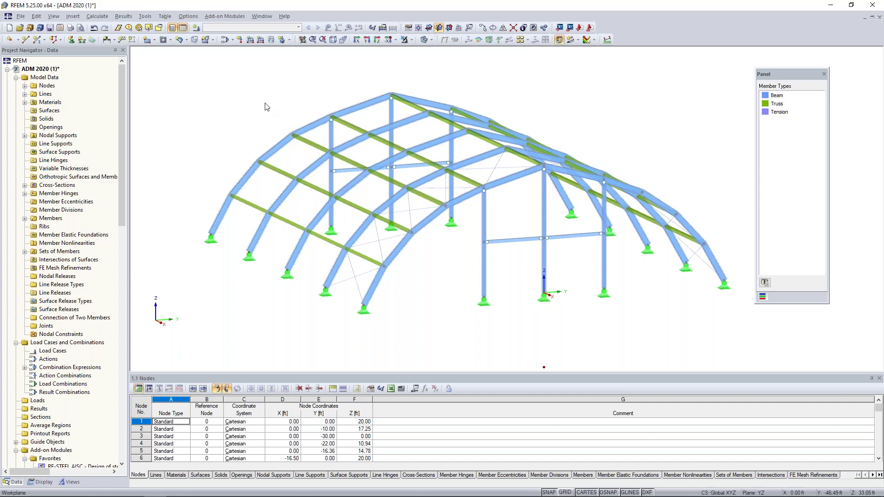
Step: Switch to the ADM 2020 (2) model and view its membrane-covered arch structure from the side
left_click(262, 16)
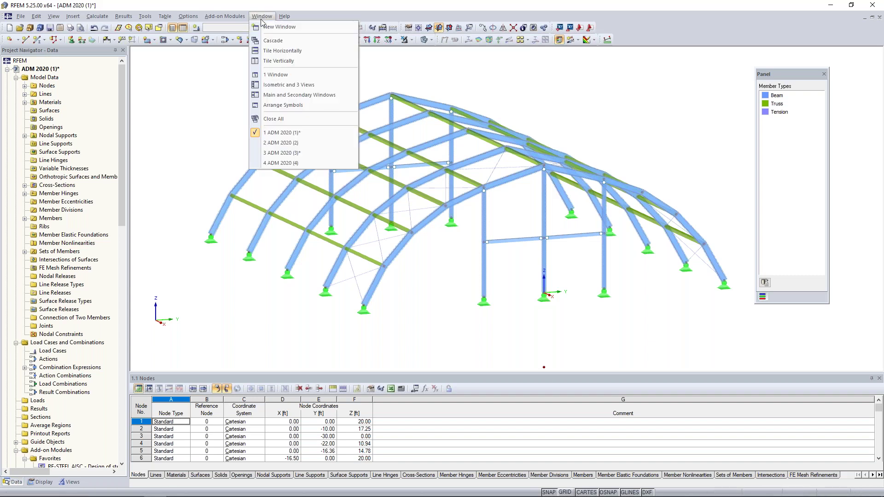
left_click(278, 147)
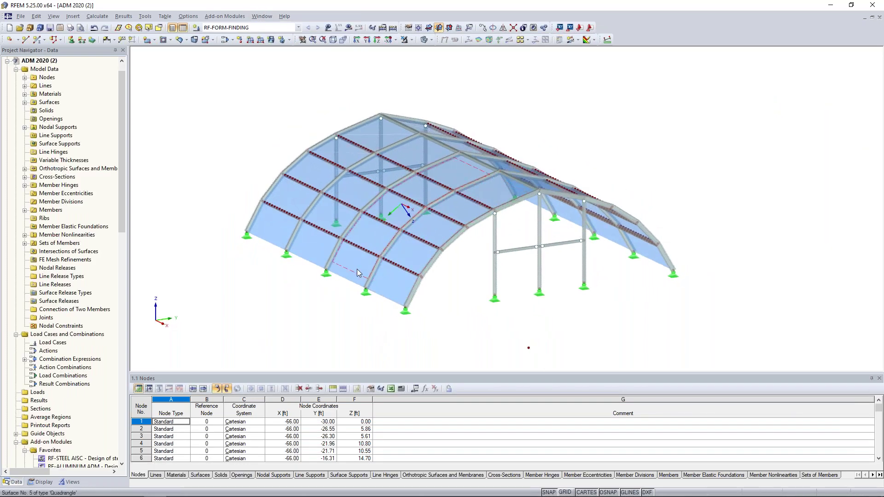
middle_click_drag(250, 250, 629, 306, "ctrl")
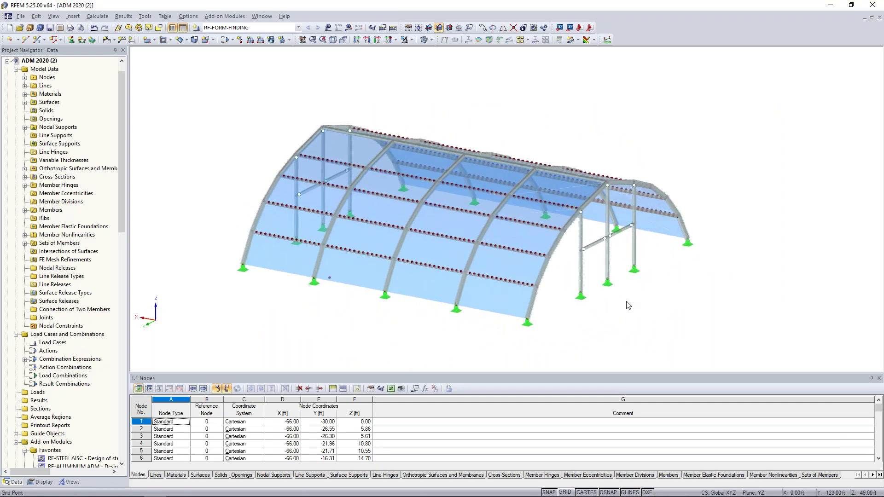
Step: Examine the orthotropic elastic 2D material constants of the membrane on the end-bay side surface
double_click(499, 306)
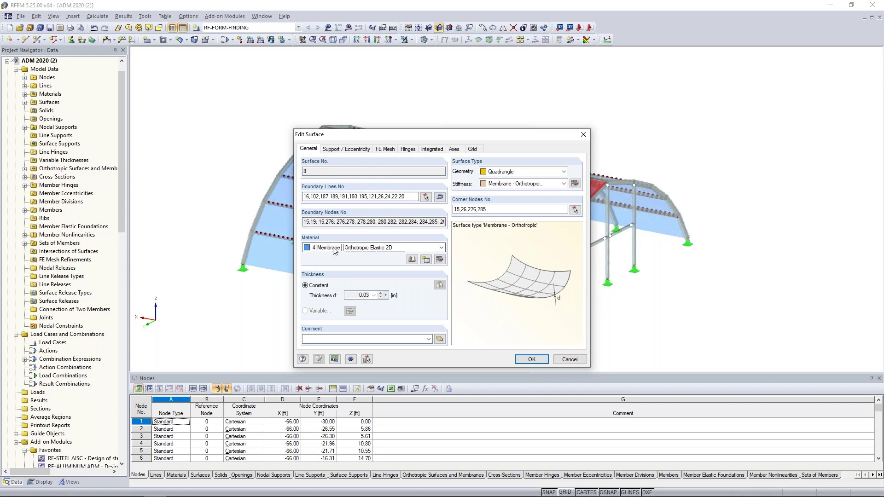
left_click(439, 261)
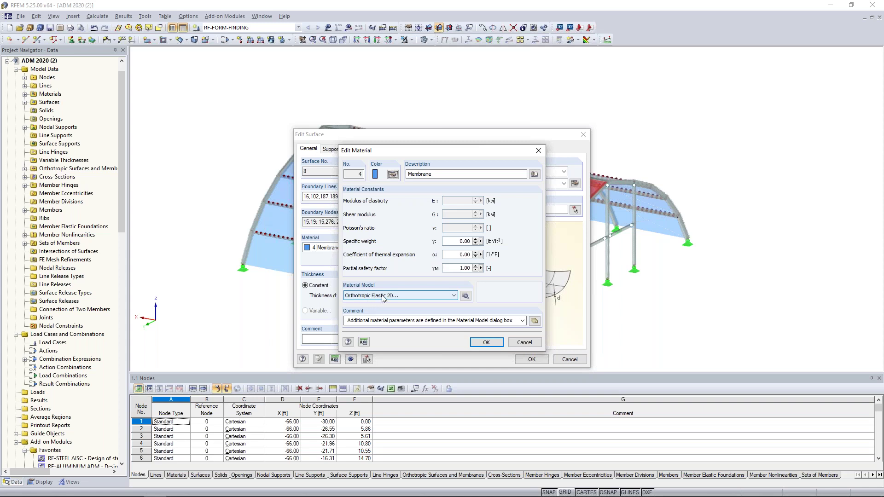
left_click(466, 295)
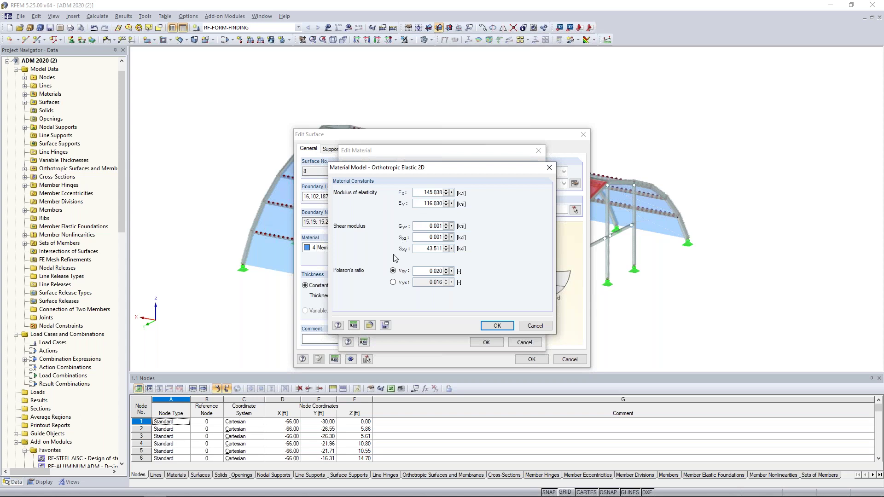
left_click(533, 326)
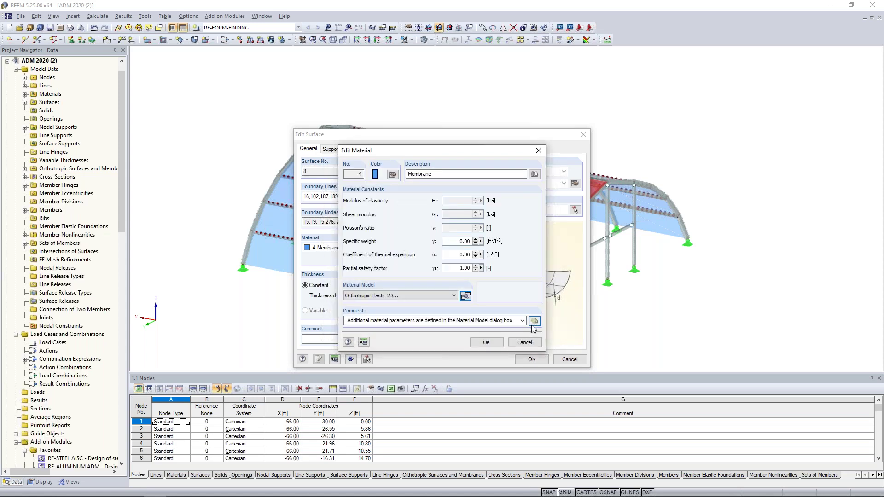
left_click(486, 342)
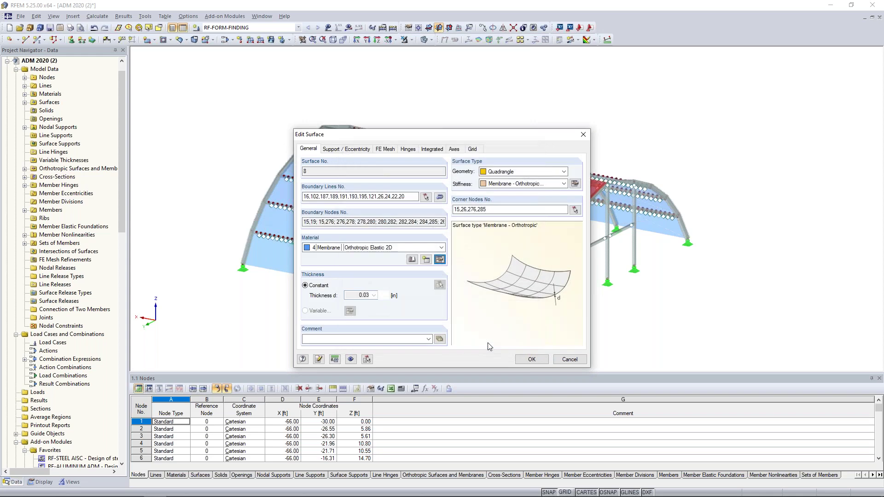
Step: Review the membrane surface's orthotropic stiffness settings, including constant thickness, stiffness matrix and form-finding prestress, and close the surface definition
left_click(575, 184)
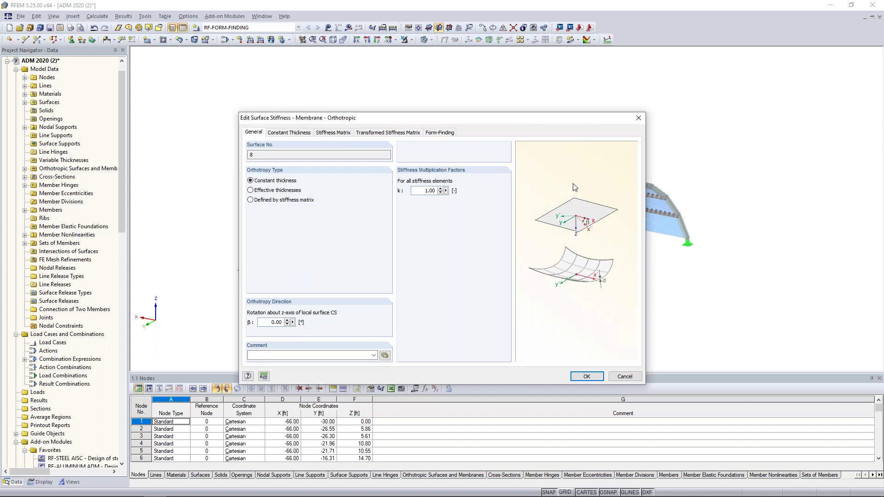
left_click(289, 132)
left_click(266, 322)
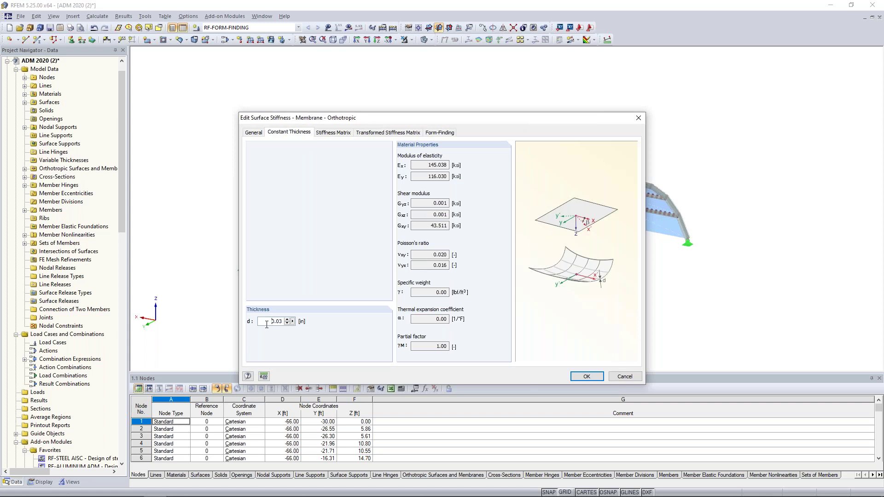
left_click(331, 134)
left_click(275, 156)
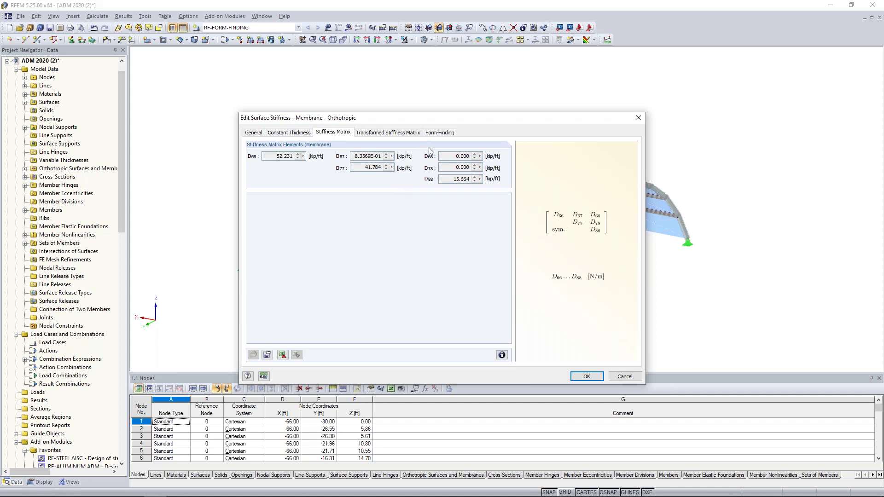
left_click(439, 133)
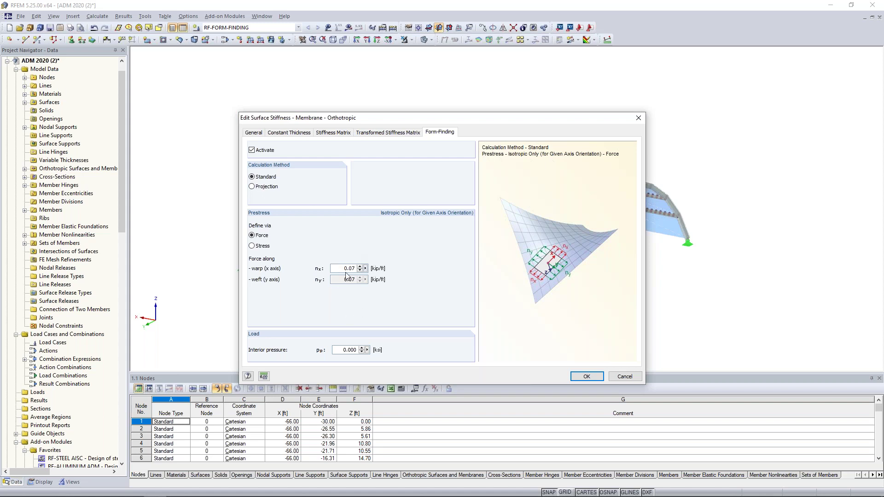
left_click(588, 376)
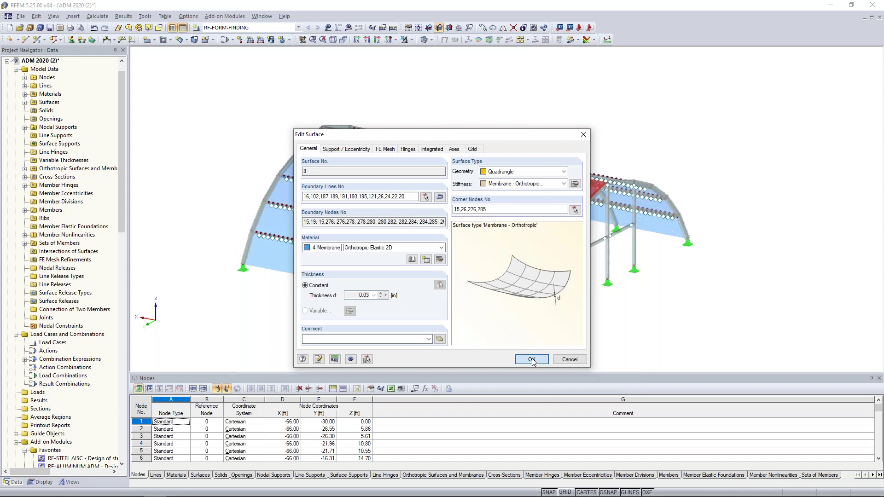
left_click(532, 360)
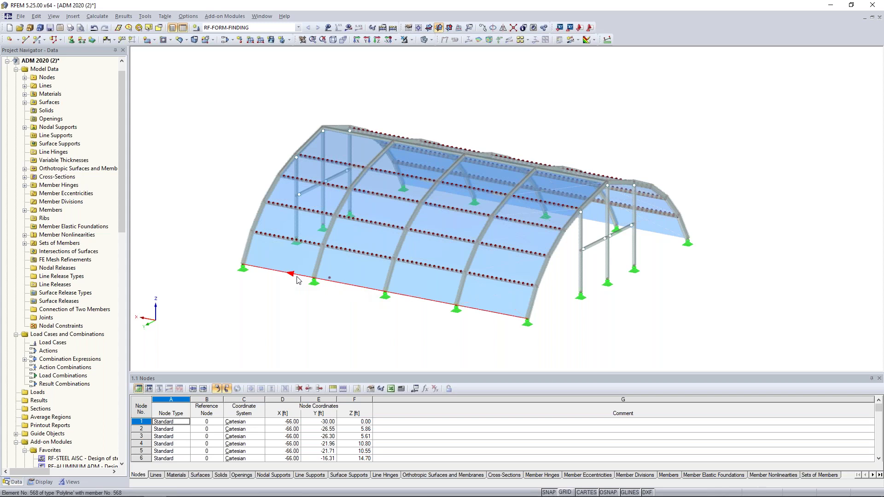
Step: Examine the form-finding force parameters of the cable members along the membrane's lower edge
double_click(505, 318)
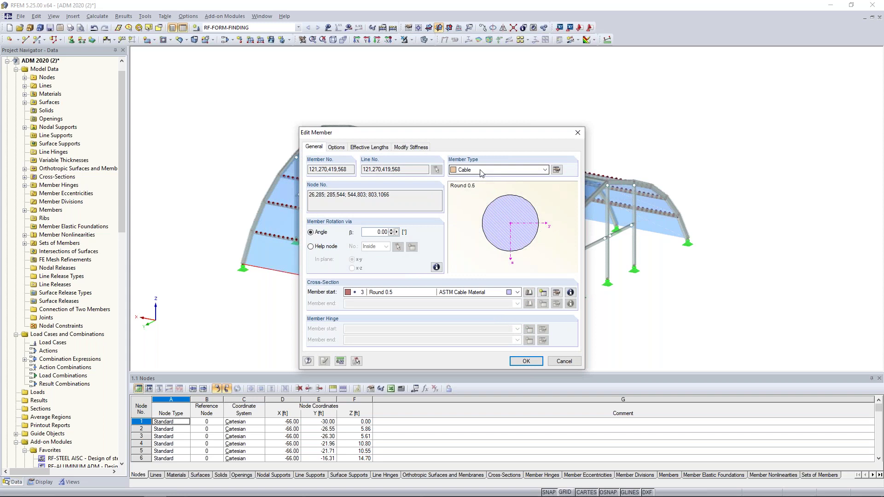
left_click(556, 170)
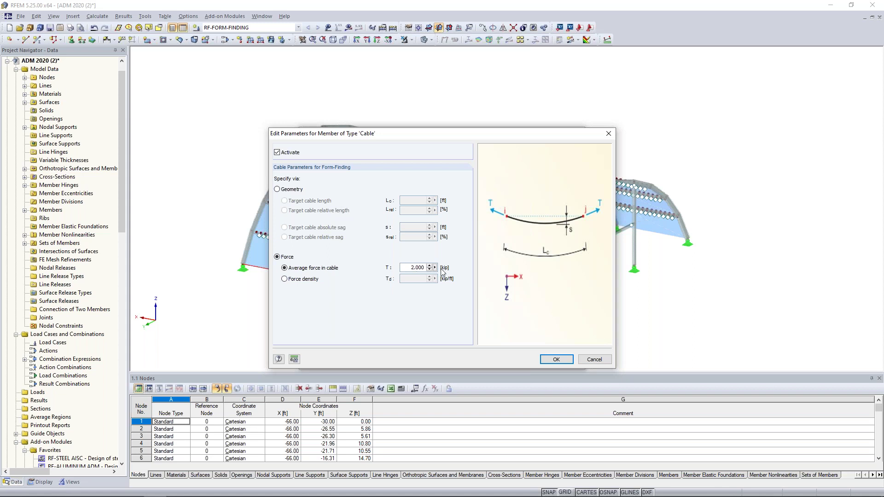
mouse_move(388, 137)
left_mouse_down()
mouse_move(470, 123)
mouse_move(388, 128)
left_mouse_up()
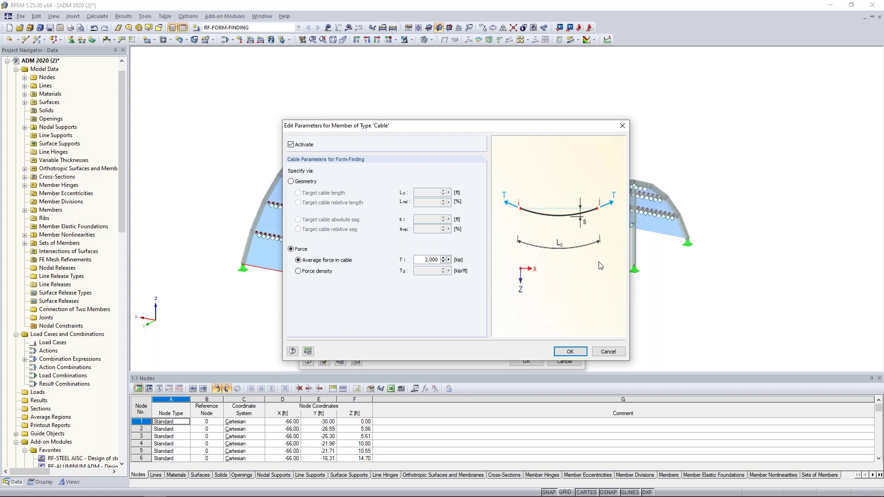
left_click(572, 352)
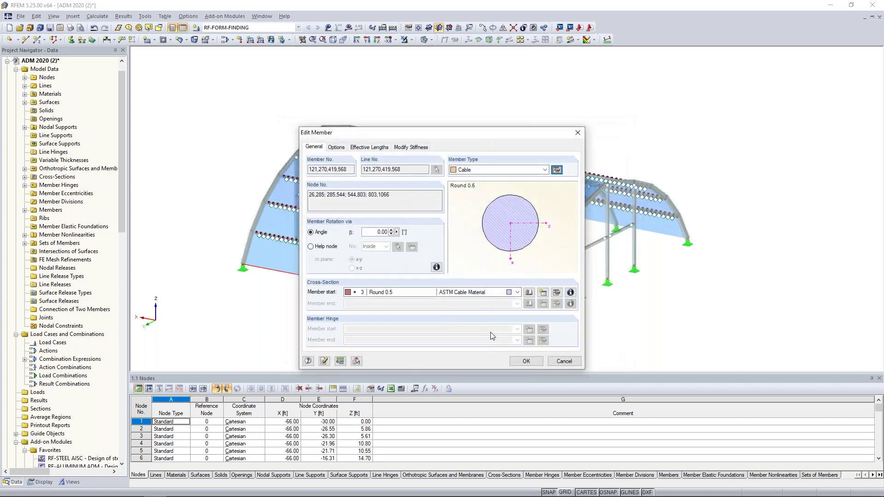
left_click(514, 362)
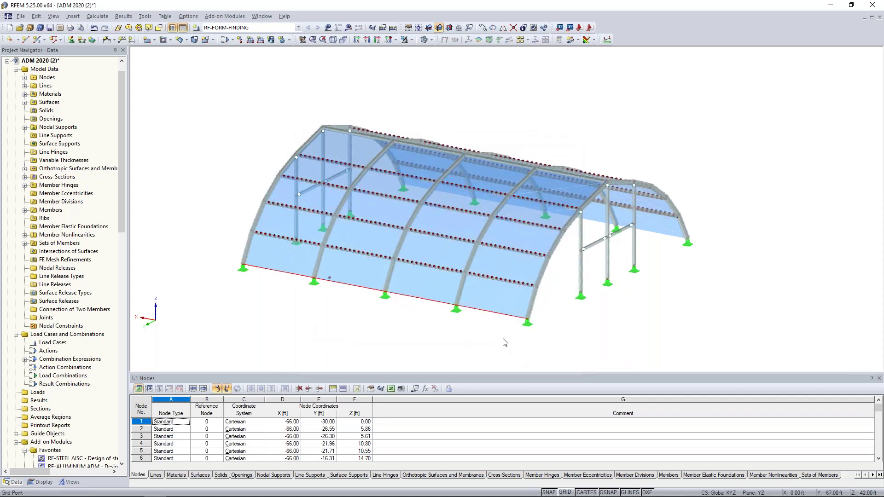
Step: Display the model as wireframe and isolate the lowest longitudinal row of members in the cross-braced end bay
middle_click_drag(515, 126, 594, 185, "ctrl")
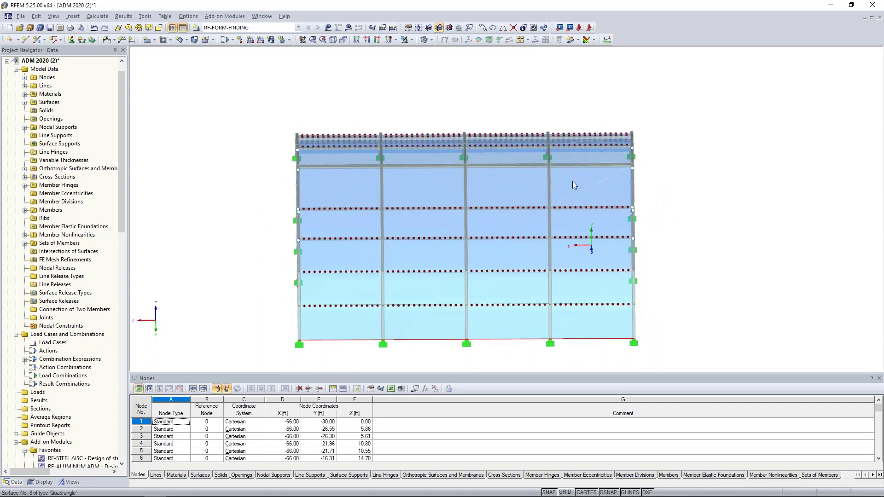
left_click(423, 40)
middle_click_drag(687, 333, 616, 297)
scroll(515, 301, "down", 1)
scroll(505, 292, "up", 10)
scroll(456, 252, "up", 2)
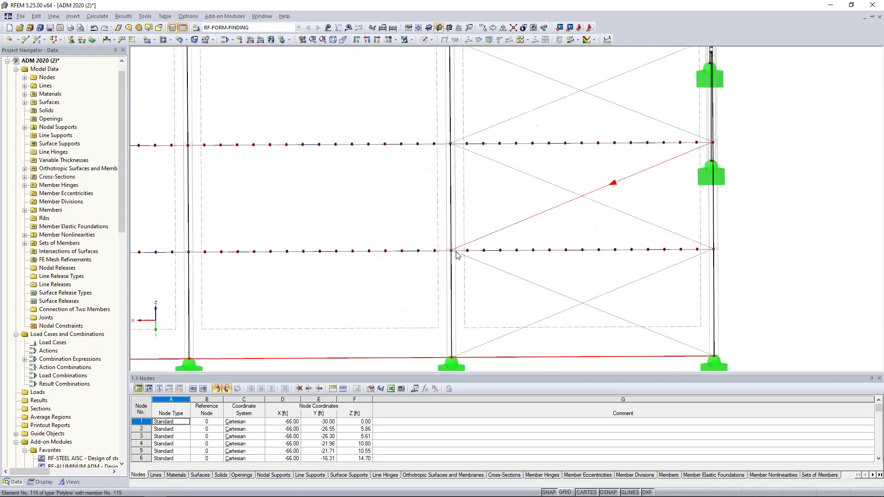
left_click_drag(534, 267, 732, 265)
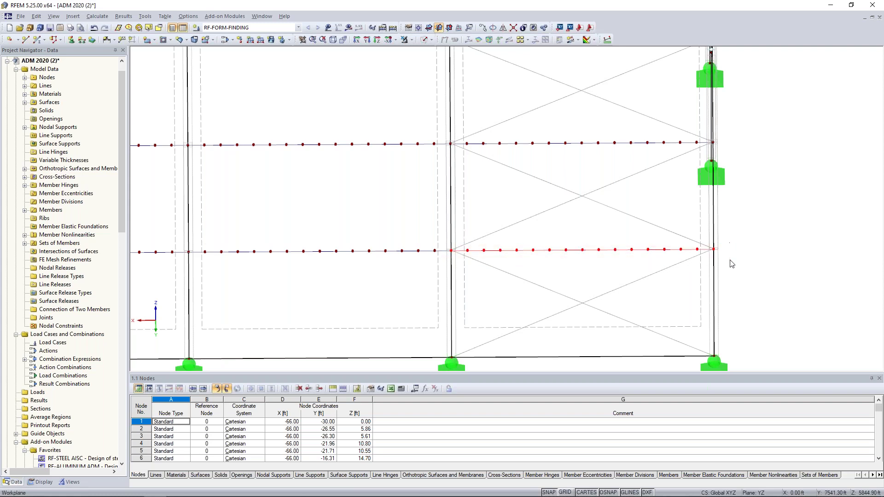
left_click(411, 40)
left_click(418, 51)
Step: Inspect one of the short rigid coupling members in the isolated row and the release conditions of its start hinge
scroll(537, 171, "down", 5)
middle_click_drag(549, 205, 507, 253, "ctrl")
scroll(503, 246, "up", 10)
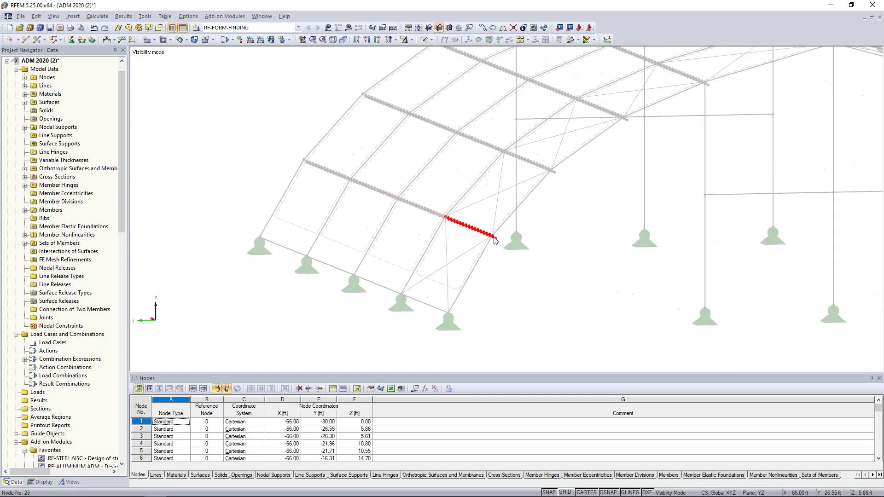
mouse_move(499, 243)
middle_mouse_down("ctrl")
mouse_move(444, 236)
mouse_move(496, 245)
middle_mouse_up("ctrl")
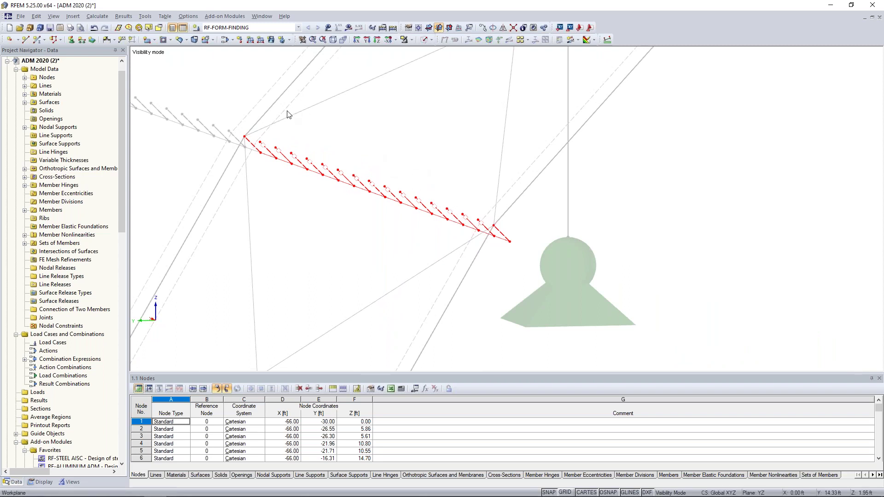
middle_click_drag(383, 227, 445, 243, "ctrl")
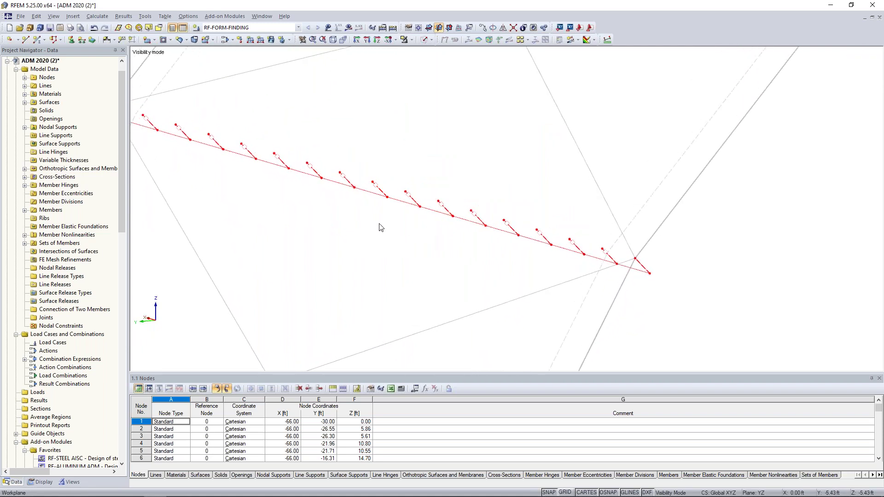
left_click(353, 208)
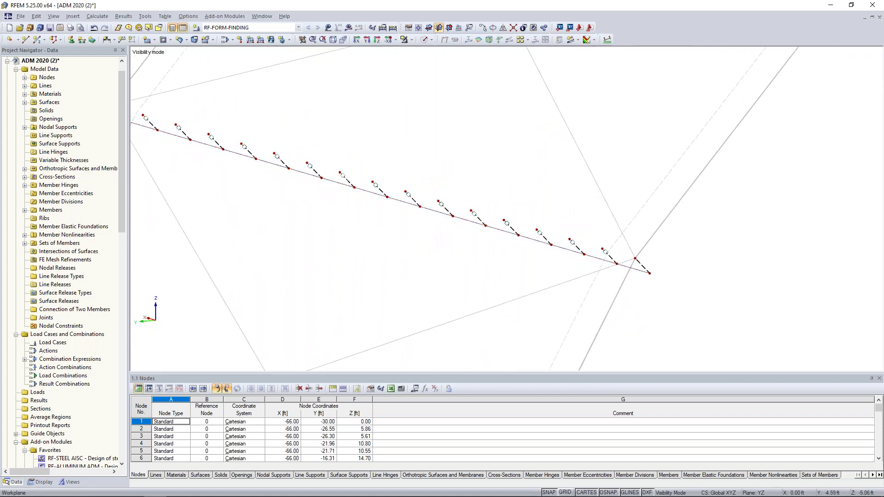
double_click(349, 184)
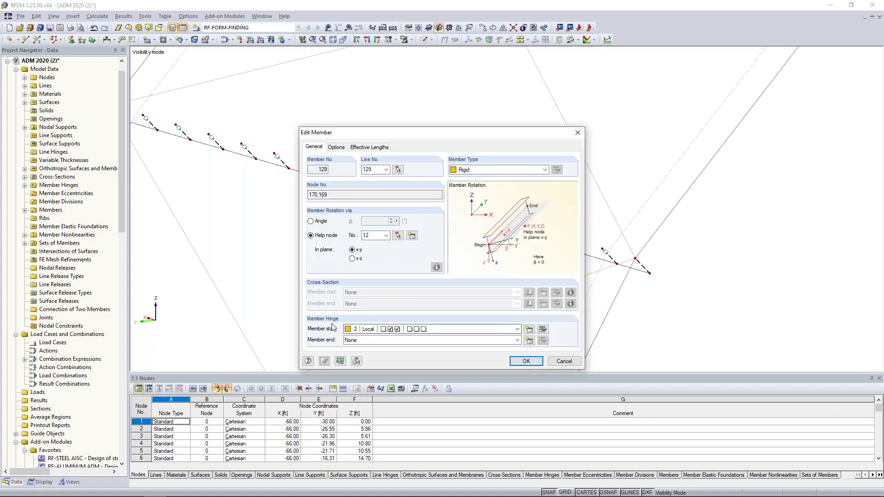
left_click(544, 330)
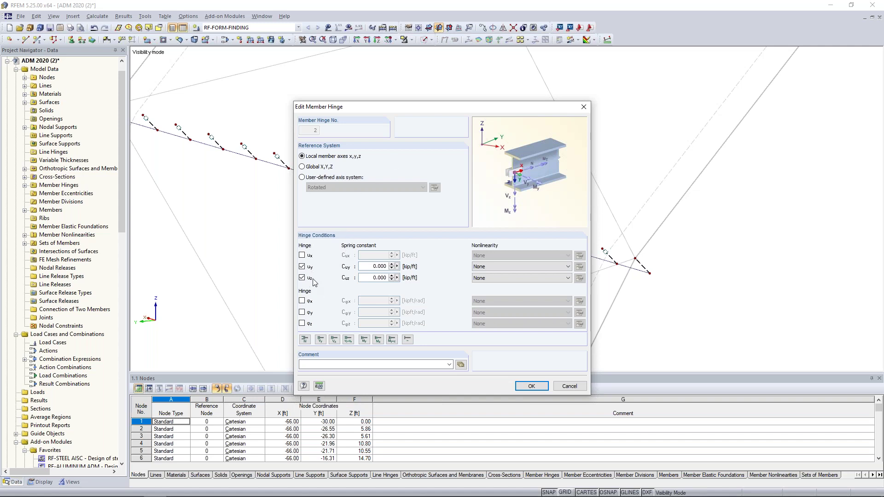
left_click(566, 387)
Step: Check the failure-under-tension nonlinearity assigned to the rigid coupling member and leave its definition without changes
left_click(341, 148)
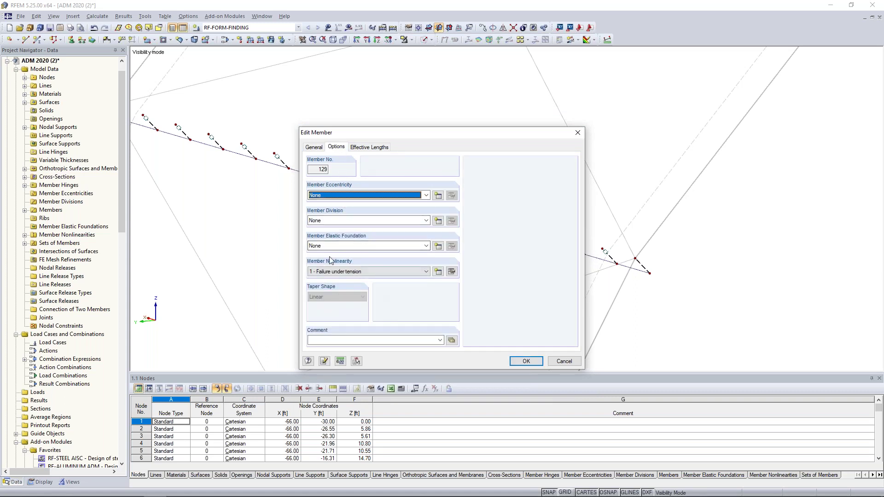
left_click(452, 272)
left_click_drag(446, 174, 437, 205)
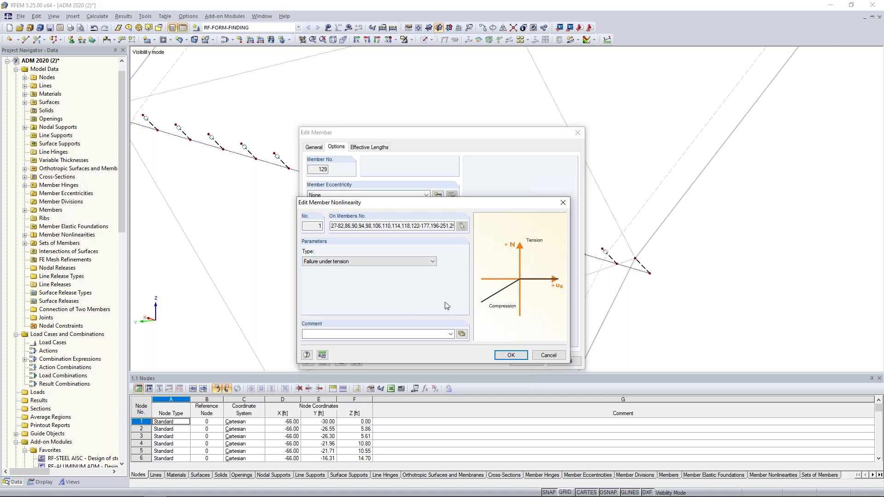
left_click(546, 356)
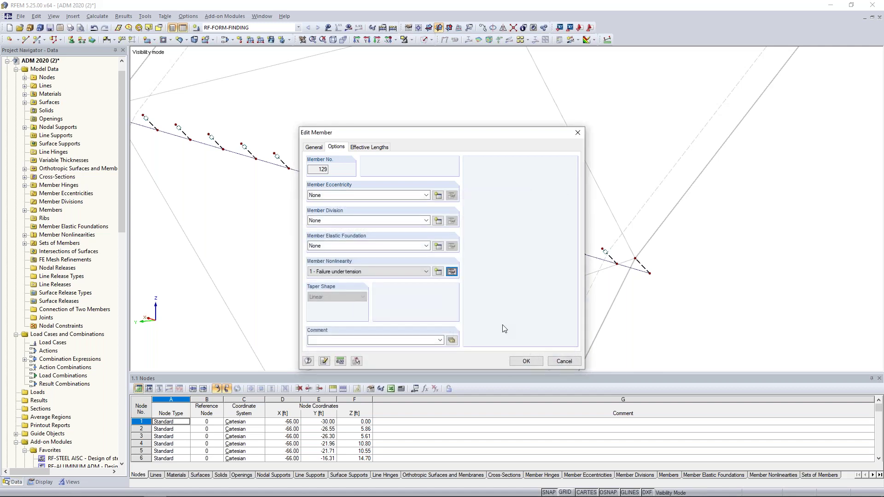
left_click(563, 361)
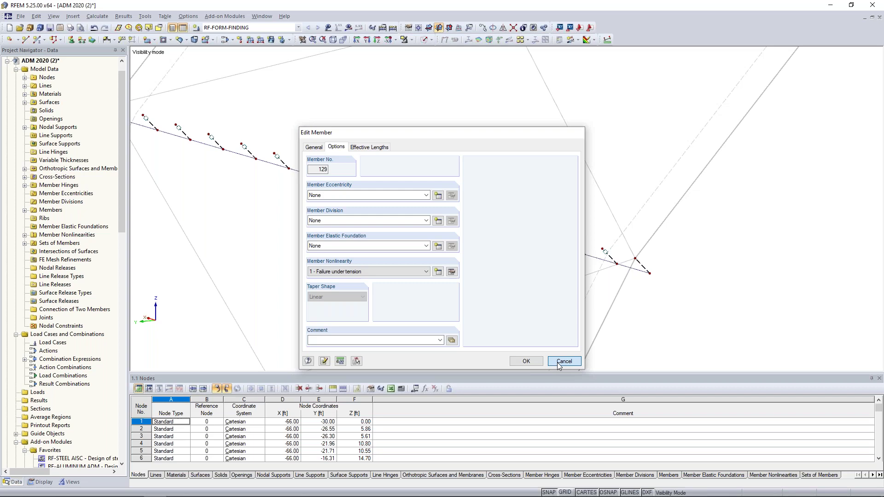
Step: Restore the visibility of the whole model and start the RF-FORM-FINDING calculation
scroll(498, 299, "down", 5)
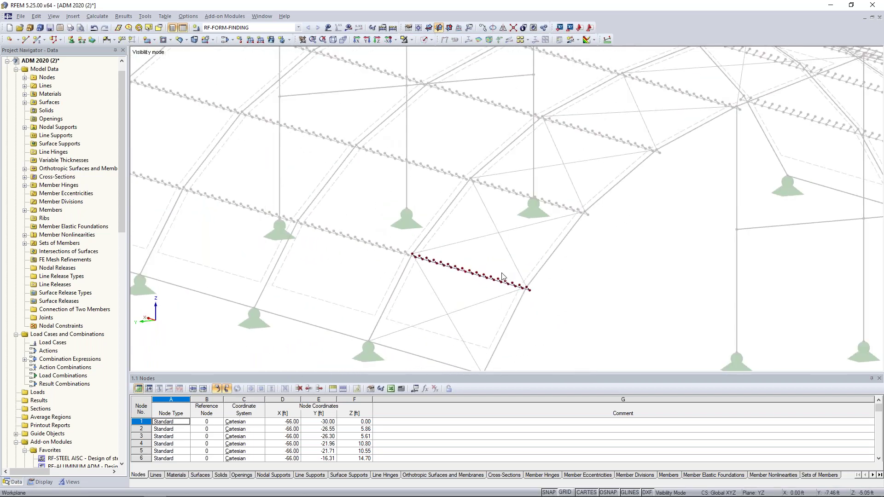
scroll(502, 276, "down", 3)
scroll(484, 267, "down", 3)
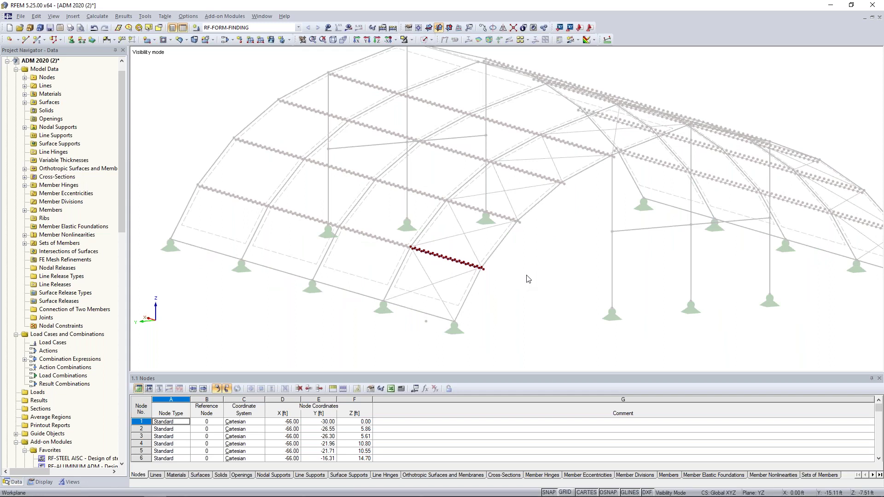
left_click(413, 40)
left_click(426, 120)
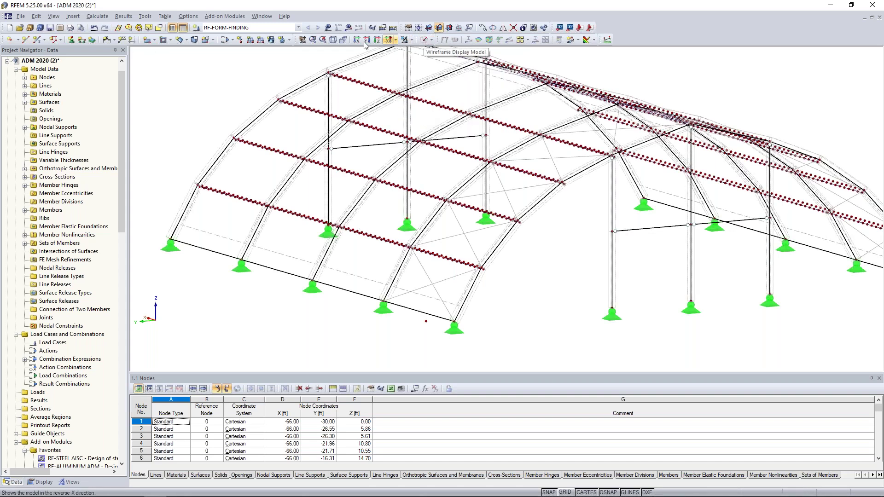
left_click(349, 28)
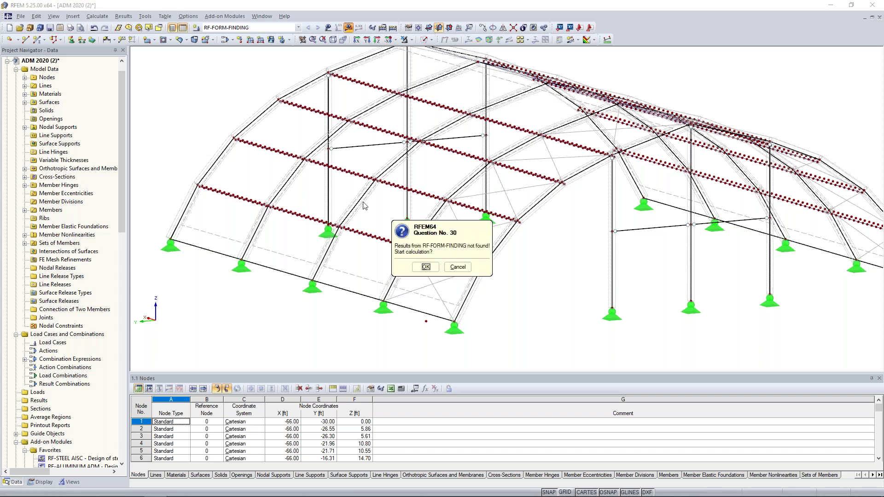
left_click(426, 267)
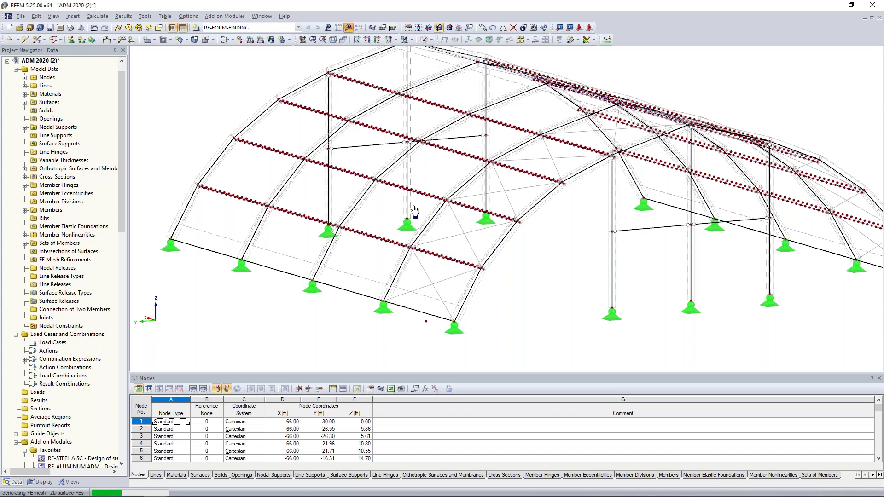
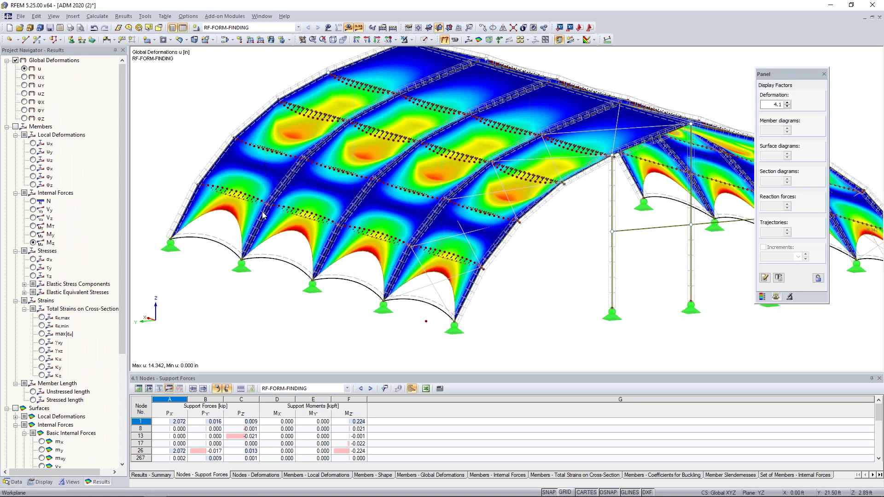
Step: Reduce the deformation display factor of the form-finding results to 1.025
scroll(503, 249, "down", 1)
middle_click_drag(526, 256, 458, 266)
scroll(482, 255, "down", 2)
left_click(787, 107)
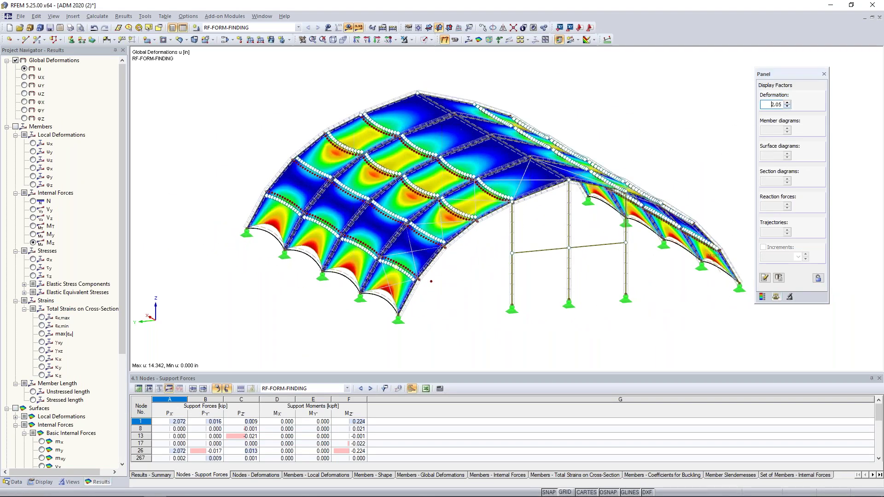
left_click(787, 107)
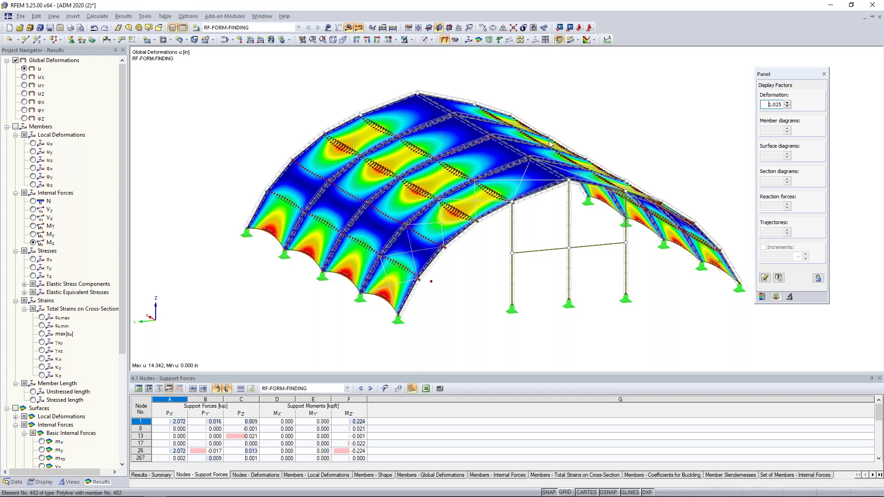
middle_click_drag(601, 273, 675, 305, "ctrl")
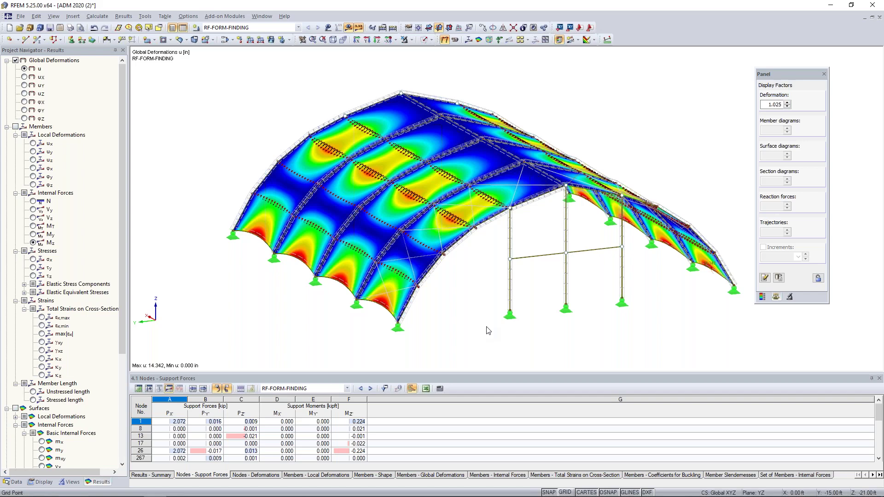
Step: Create the first load case with the description Dead
left_click(225, 40)
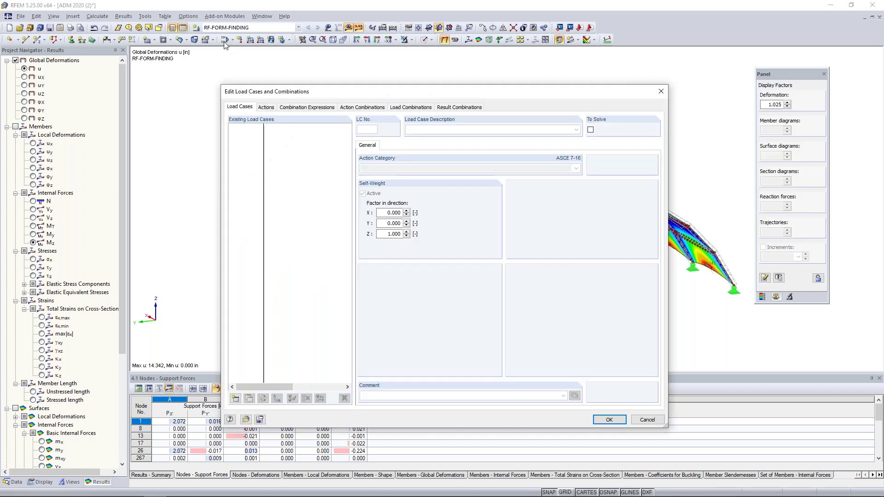
left_click(235, 399)
type("Dead")
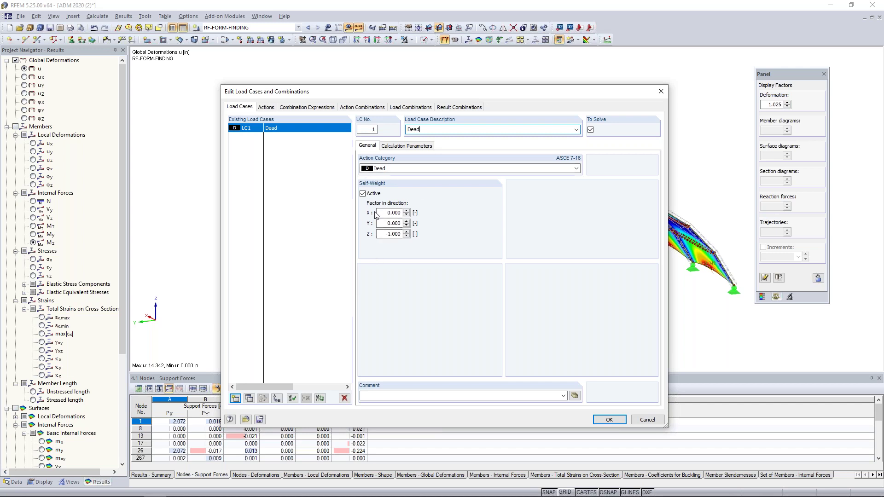
Step: Add a second load case described as Snow with the Snow action category, and make the Dead load case current
left_click(235, 399)
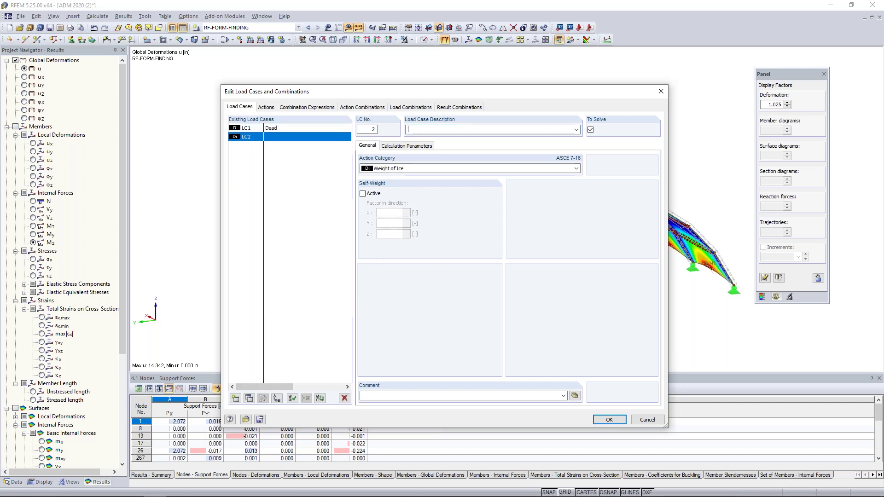
type("Snow")
left_click(389, 169)
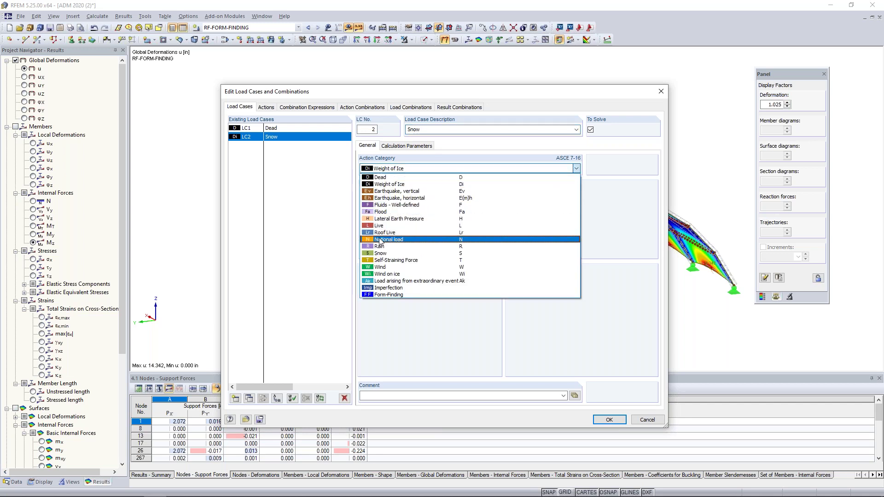
left_click(380, 249)
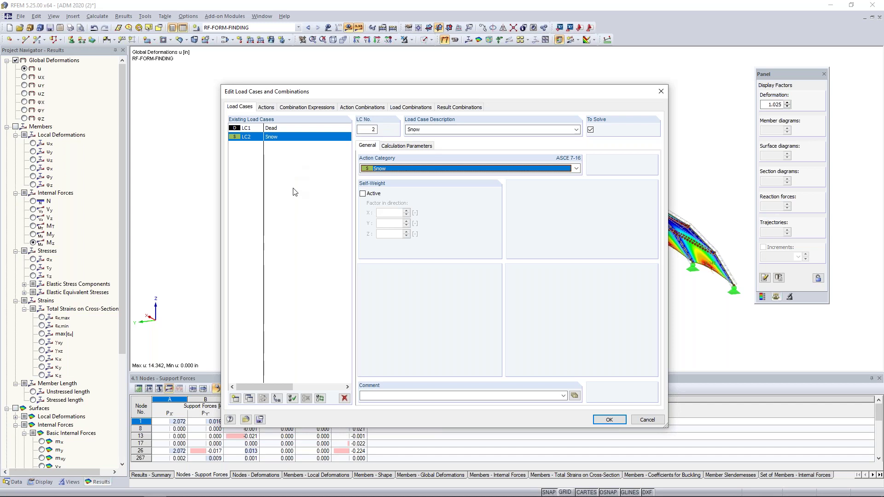
left_click(277, 128)
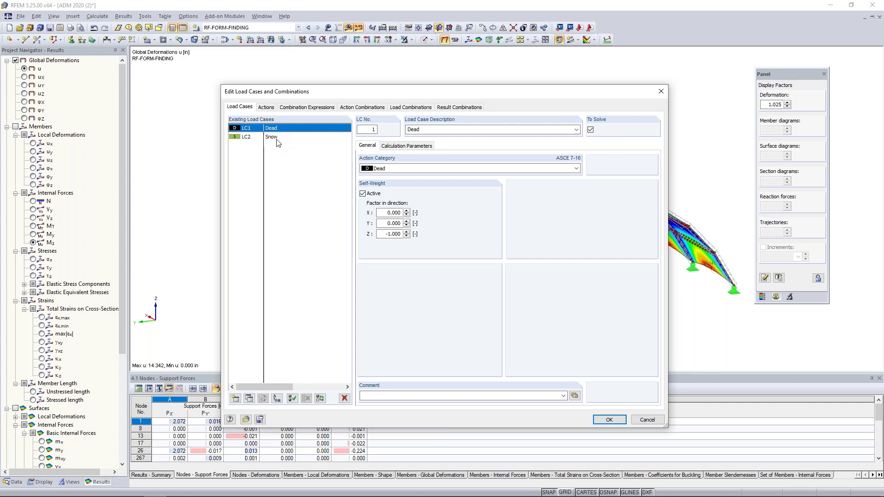
left_click(609, 419)
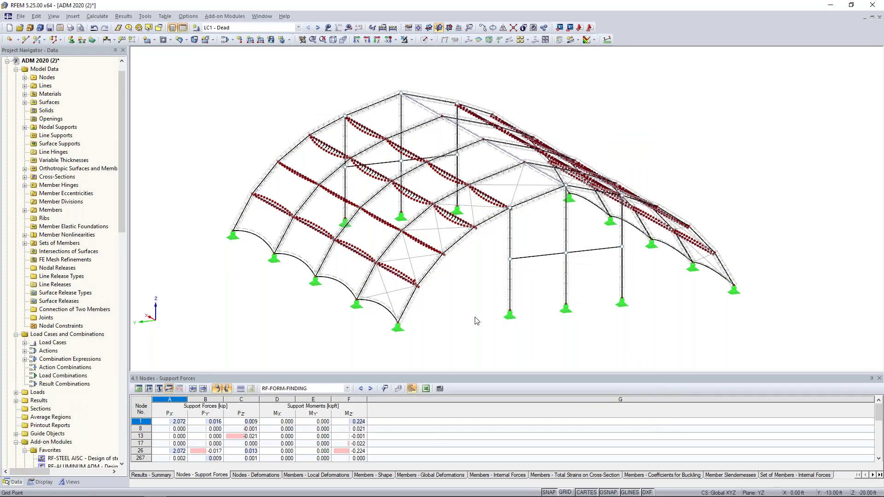
Step: Render the model as transparent solids and define a uniform load of -0.08 kip/ft on sets of members in global direction ZL
left_click(424, 40)
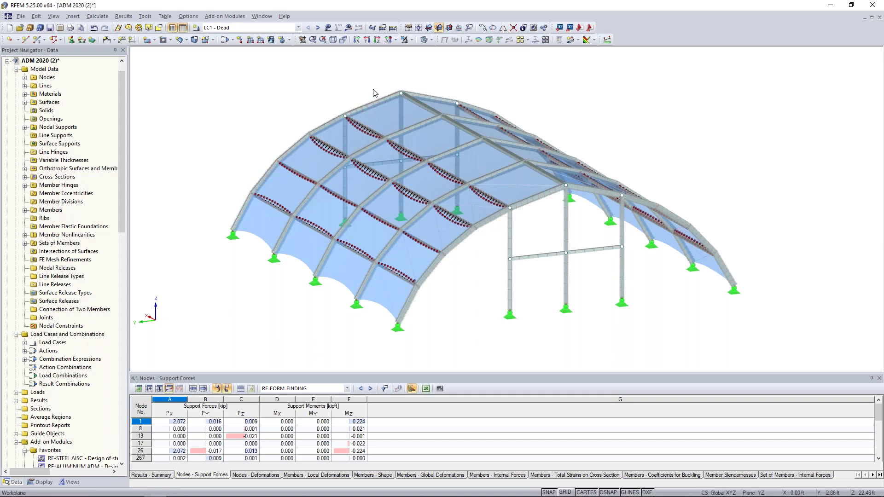
left_click(250, 40)
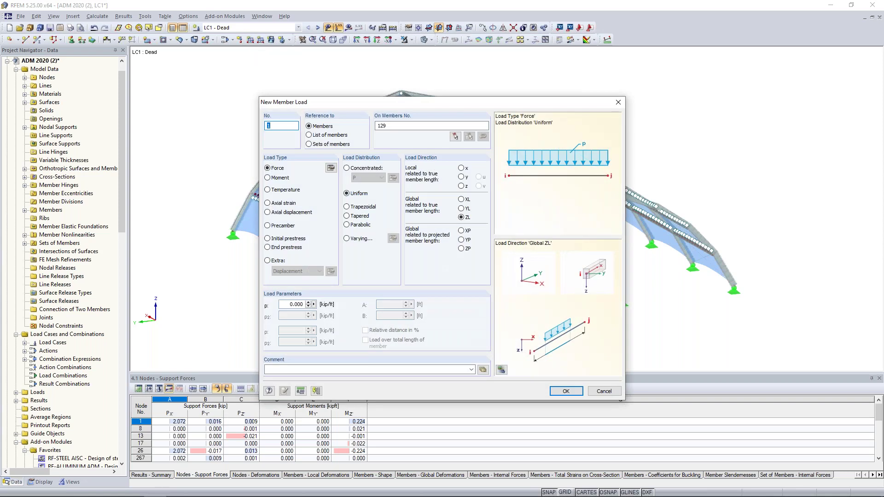
left_click(309, 144)
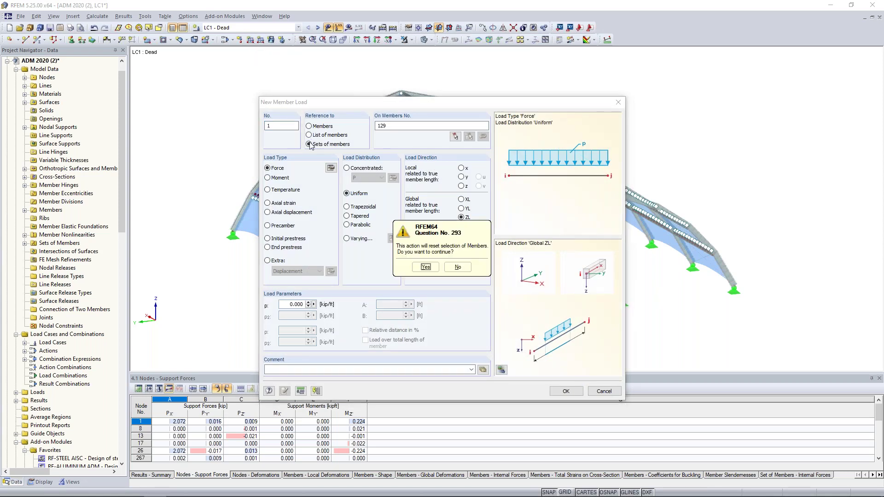
left_click(426, 266)
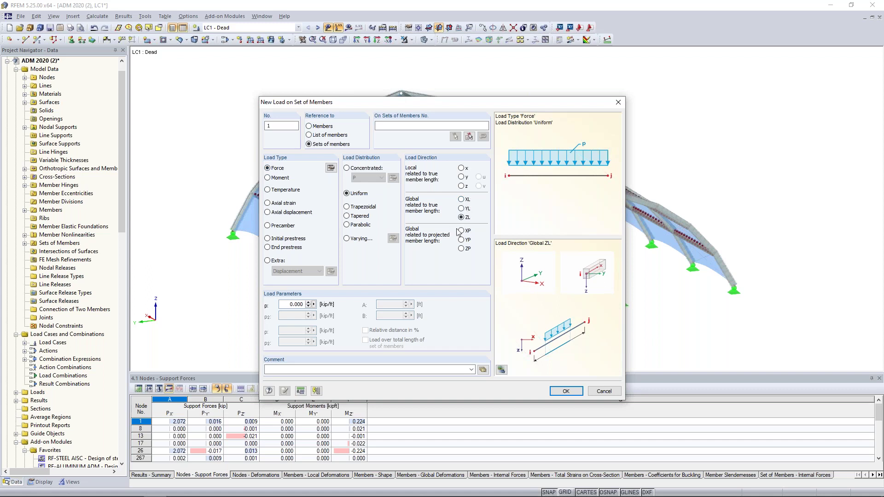
double_click(288, 305)
type("-0.08")
left_click(556, 392)
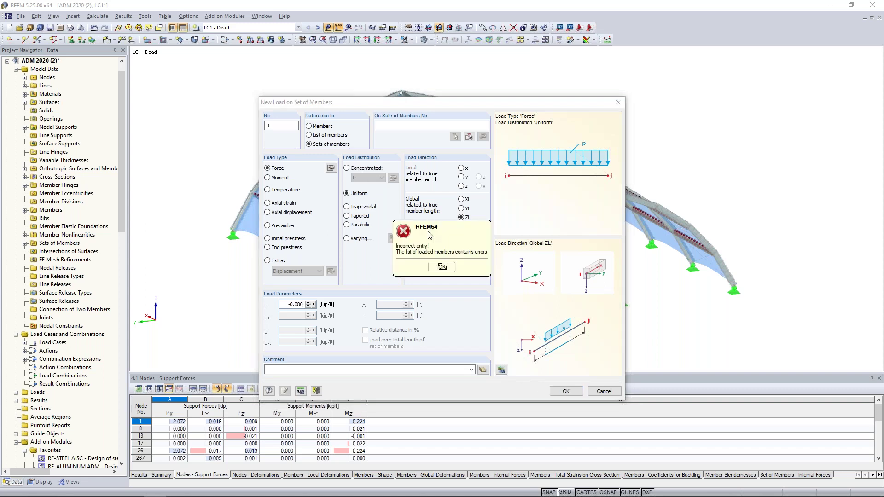
left_click(442, 268)
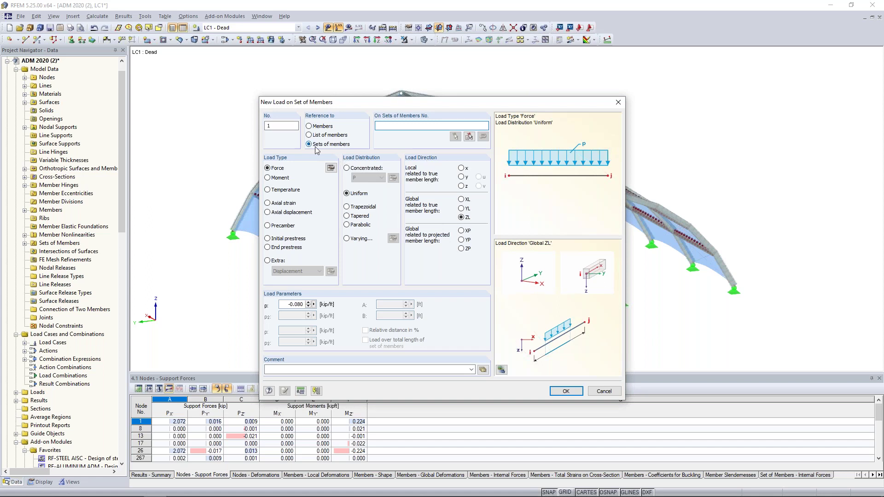
left_click(469, 137)
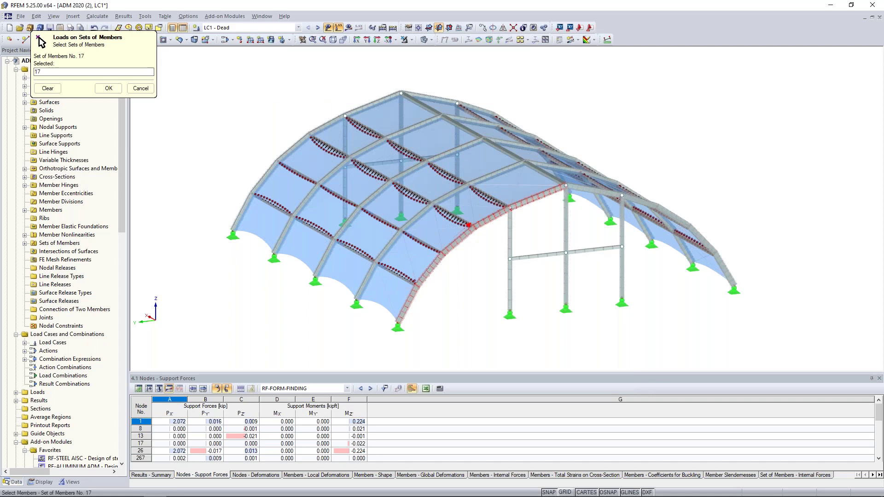
left_click(141, 88)
left_click(604, 391)
Step: Apply the uniform -0.08 kip/ft ZL dead load to the five arch member sets on the near side of the roof
left_click(250, 41)
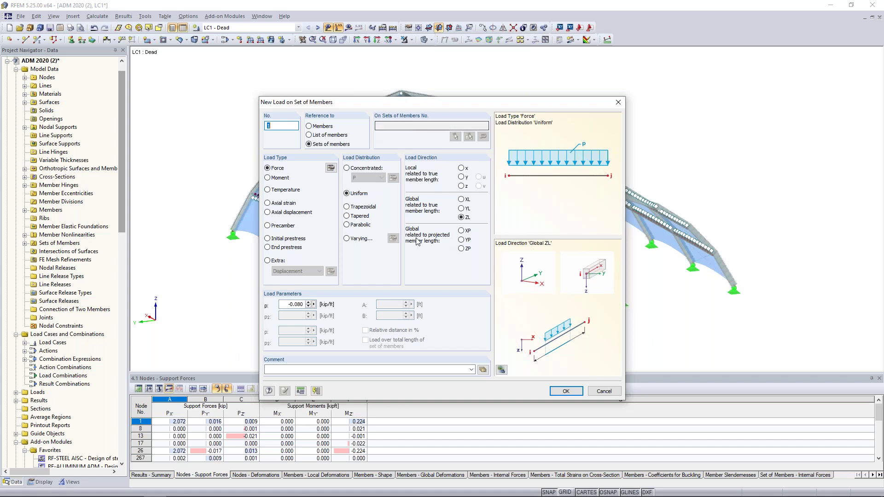
left_click(566, 392)
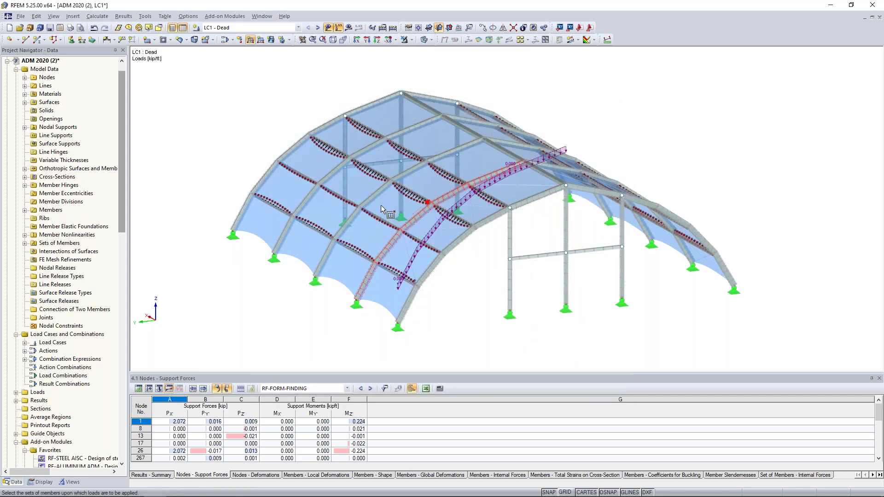
left_click(373, 195)
left_click(336, 170)
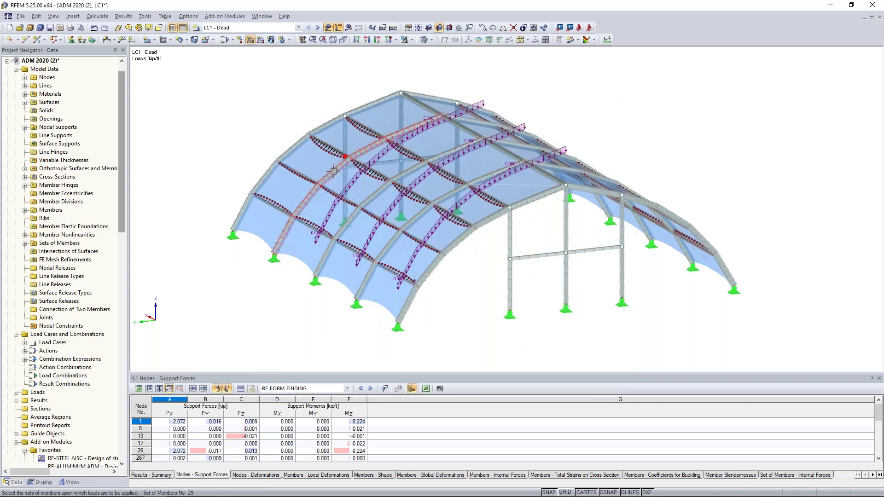
left_click(296, 143)
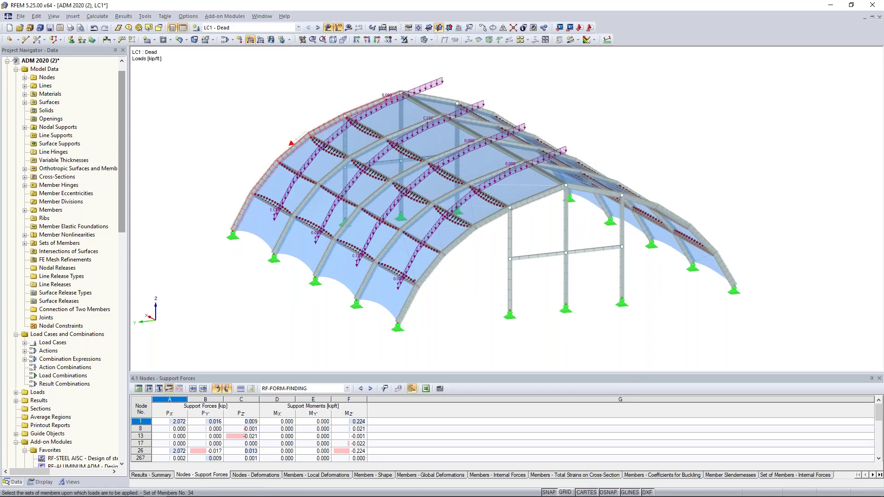
Step: Apply the same dead load to the five arch member sets on the opposite side of the ridge
middle_click_drag(711, 196, 405, 196, "ctrl")
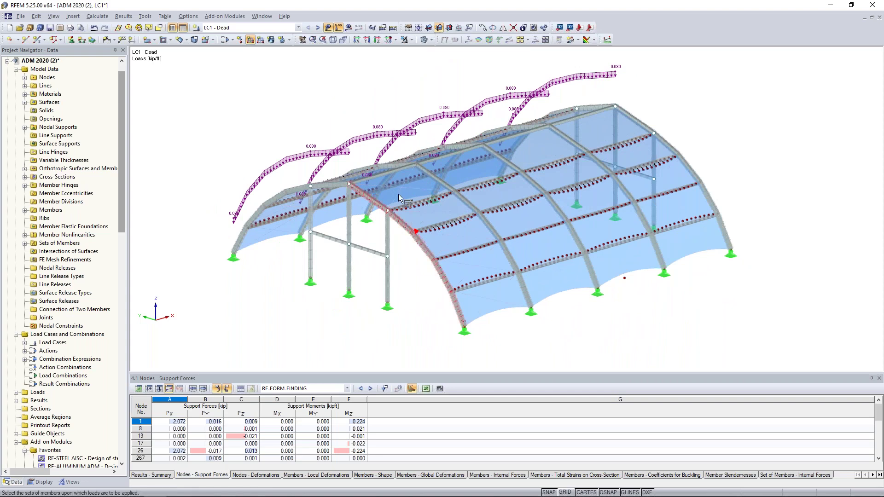
left_click(437, 178)
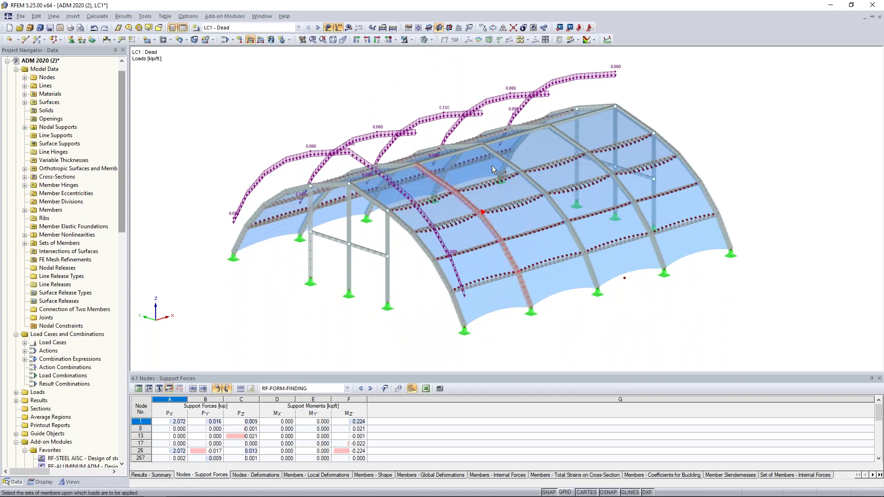
left_click(507, 160)
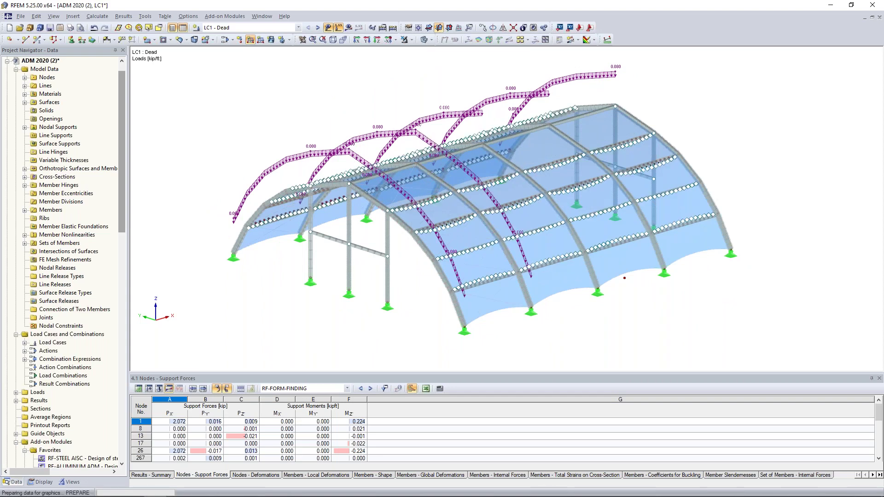
left_click(579, 148)
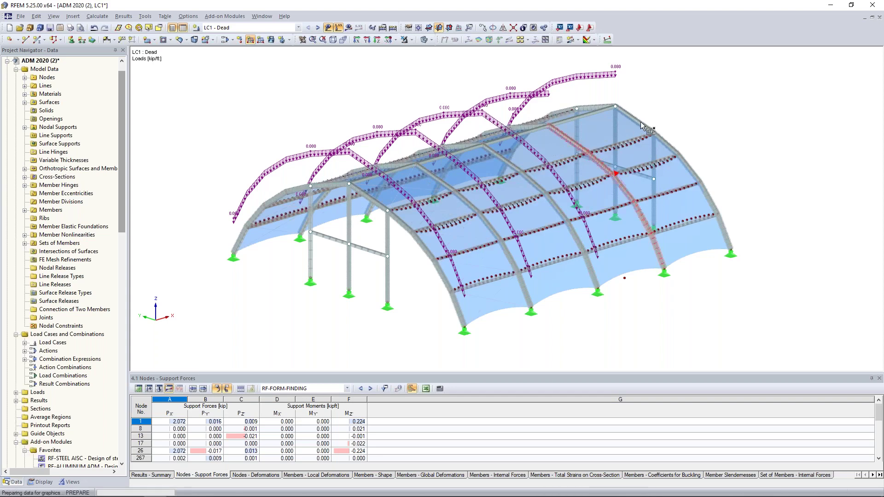
left_click(677, 111)
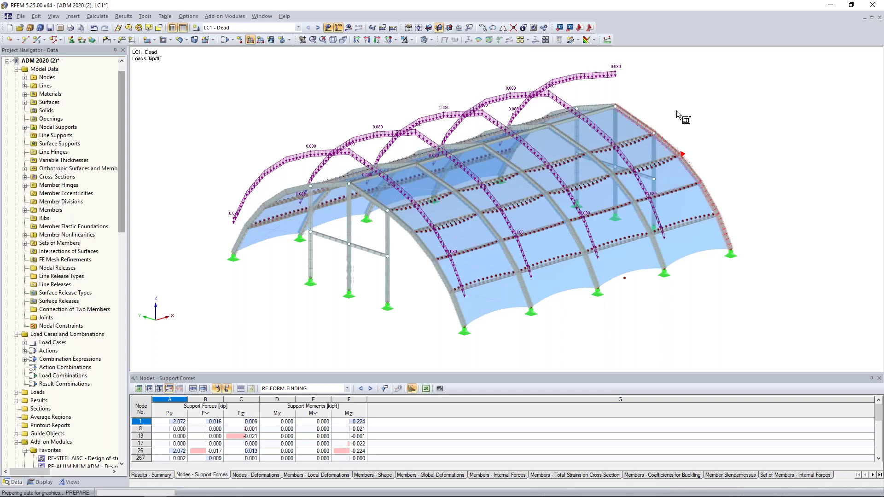
key("Escape")
middle_click_drag(252, 229, 594, 224, "ctrl")
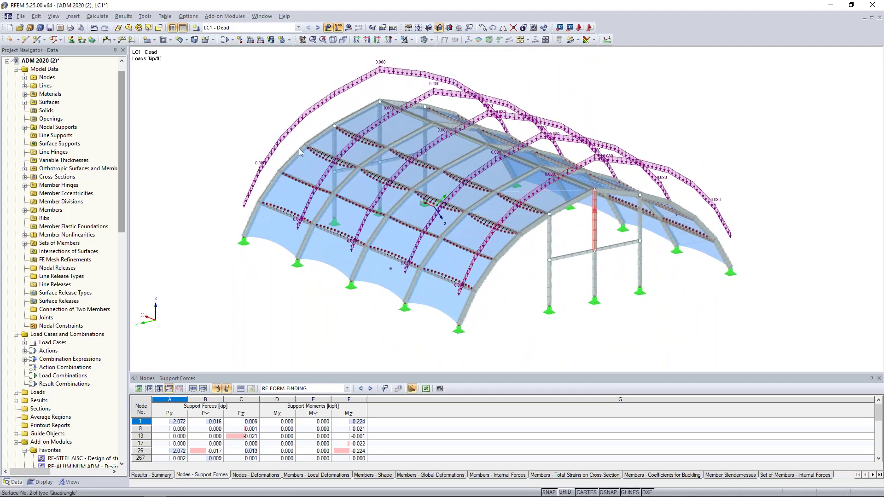
Step: In the Snow load case, define a uniform surface force load of -0.005 ksf in the global projected direction ZP
left_click(318, 28)
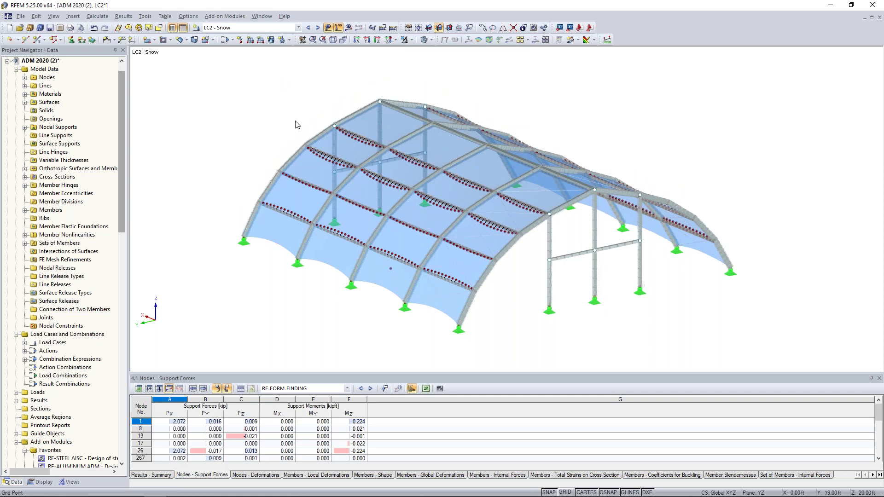
scroll(297, 124, "down", 1)
scroll(300, 110, "down", 4)
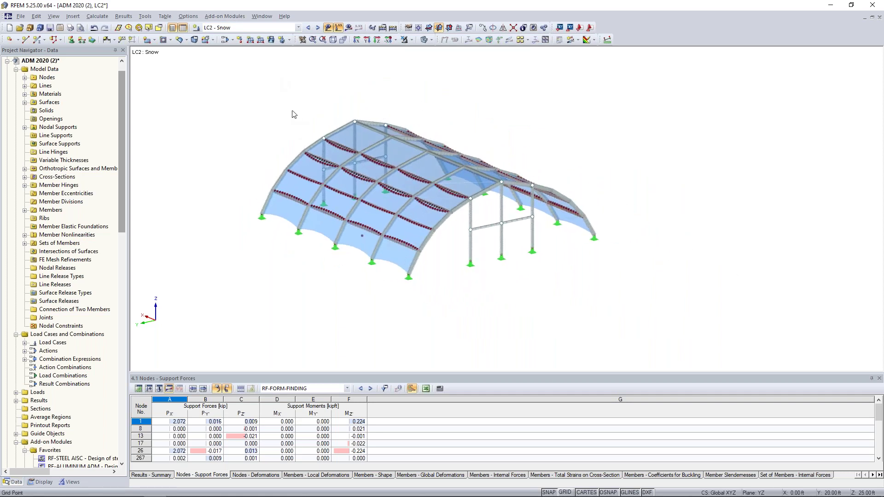
left_click(271, 40)
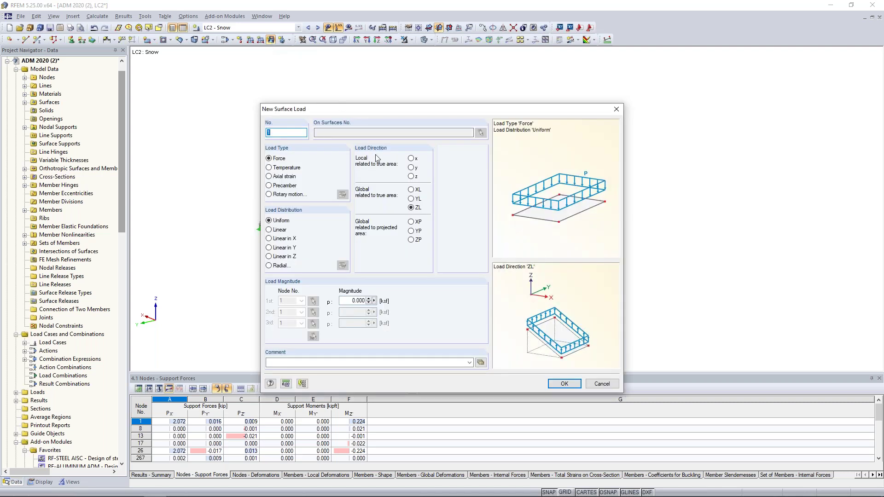
left_click(411, 240)
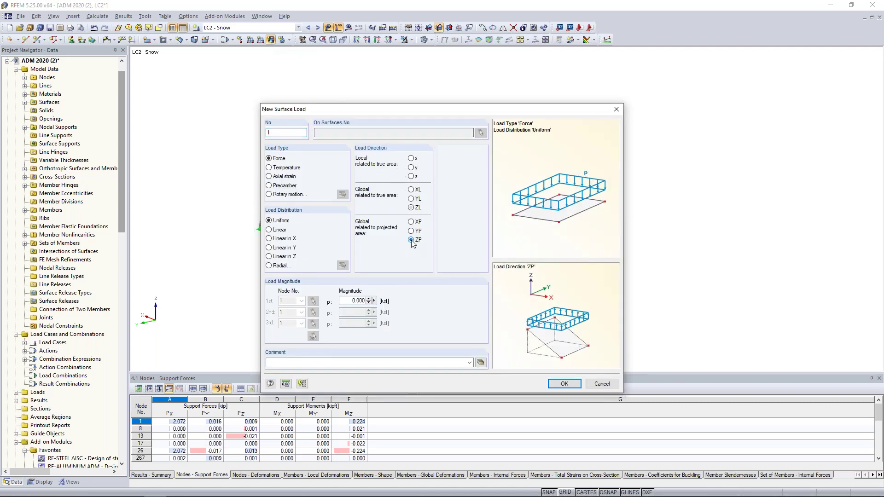
left_click_drag(458, 110, 442, 349)
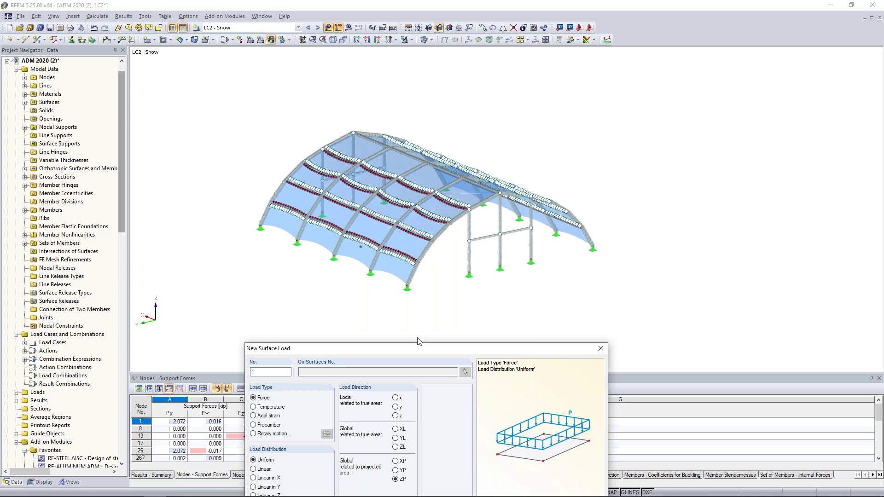
left_click_drag(416, 340, 430, 105)
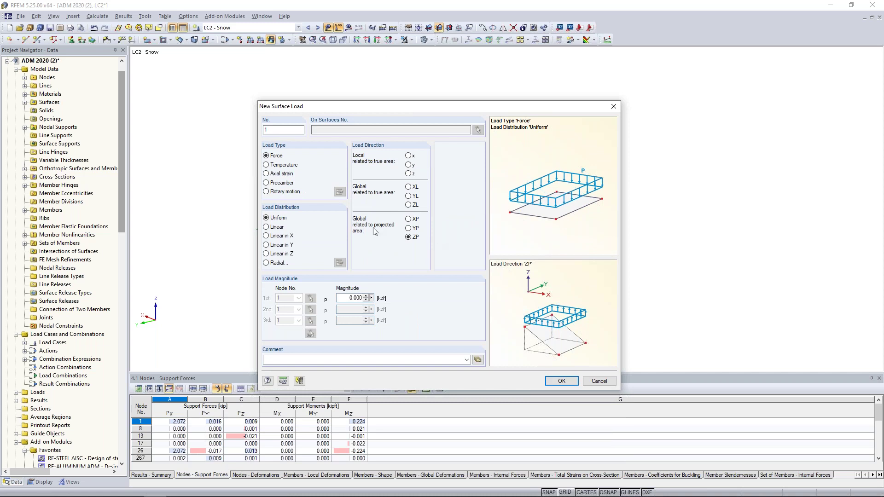
left_click(341, 298)
type("-")
left_click(555, 383)
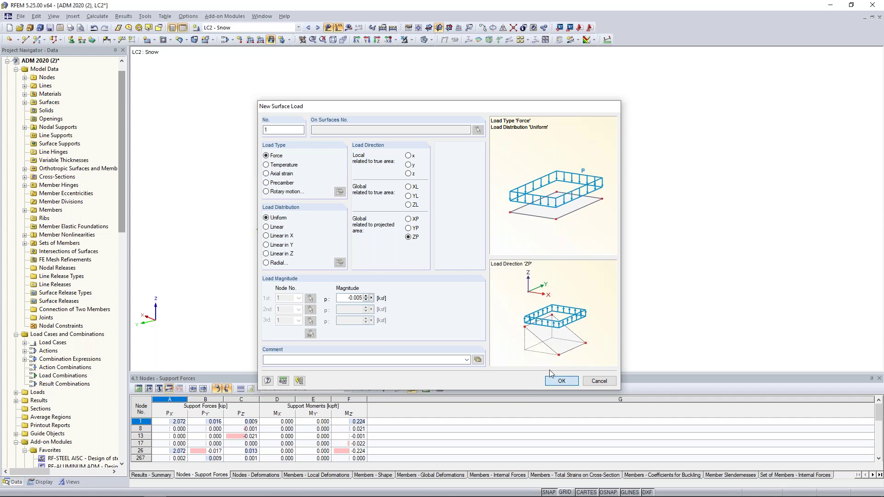
Step: Apply the defined snow surface load to all fabric surfaces of the membrane roof
mouse_move(659, 318)
left_mouse_down()
mouse_move(325, 153)
mouse_move(237, 92)
left_mouse_up()
key("Escape")
middle_click_drag(629, 198, 628, 225, "ctrl")
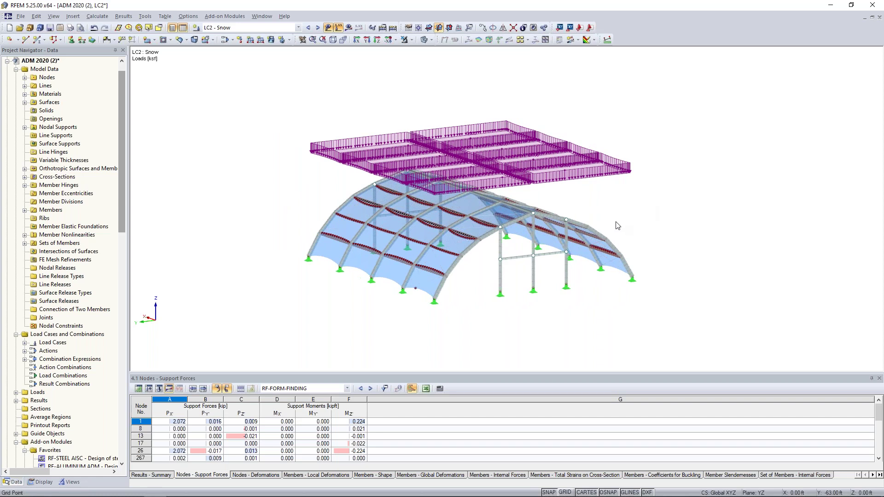
scroll(618, 225, "up", 2)
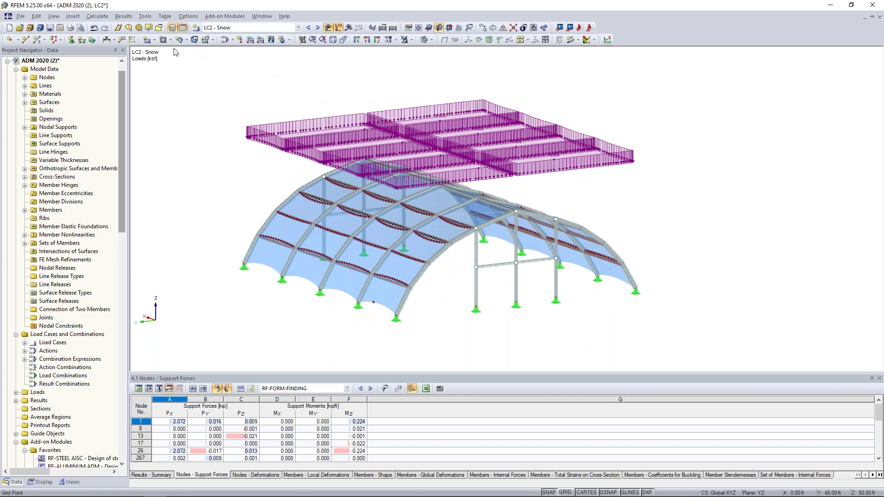
Step: Start the RWIND wind load generation and define the wind directions manually as 0 and 90 degrees
left_click(101, 19)
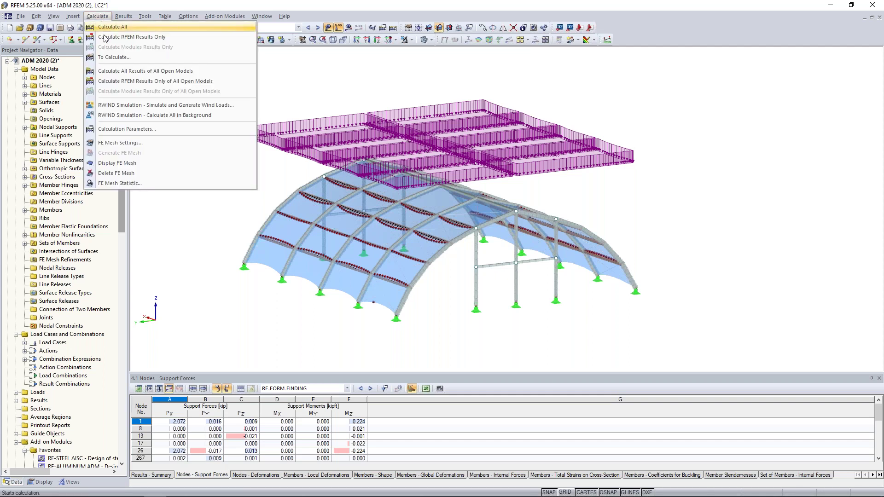
left_click(119, 106)
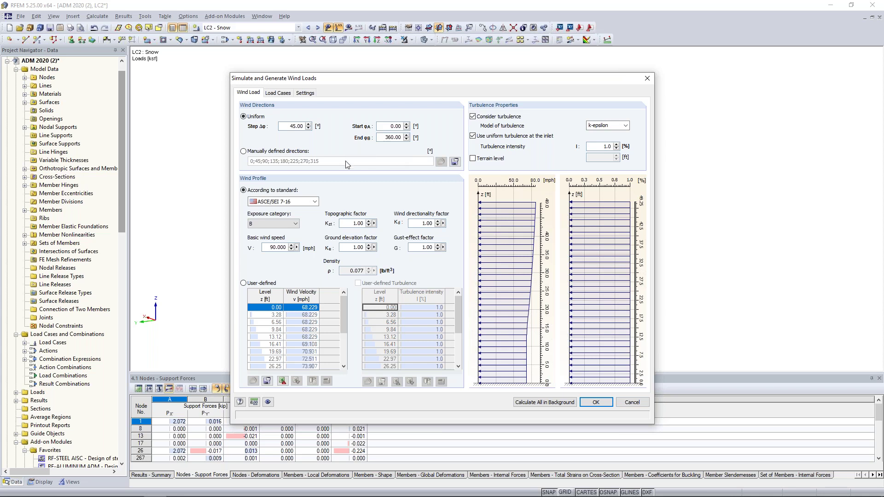
left_click(244, 152)
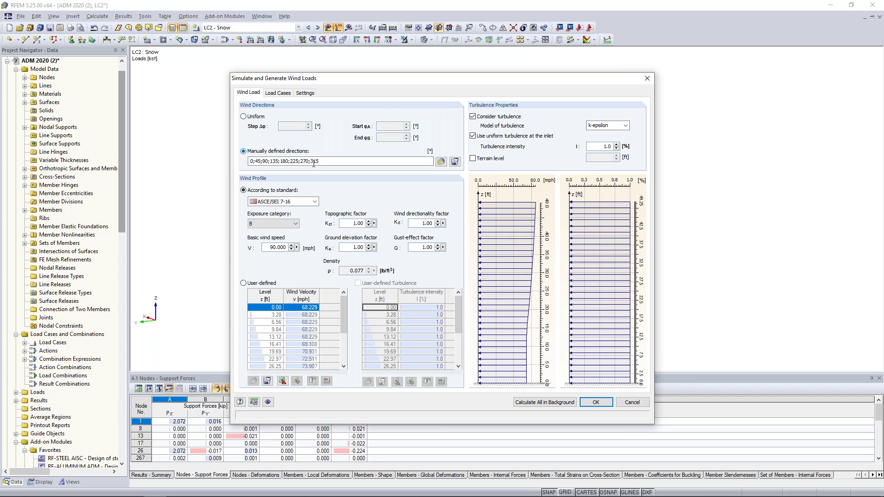
left_click_drag(322, 162, 211, 160)
type("0;90")
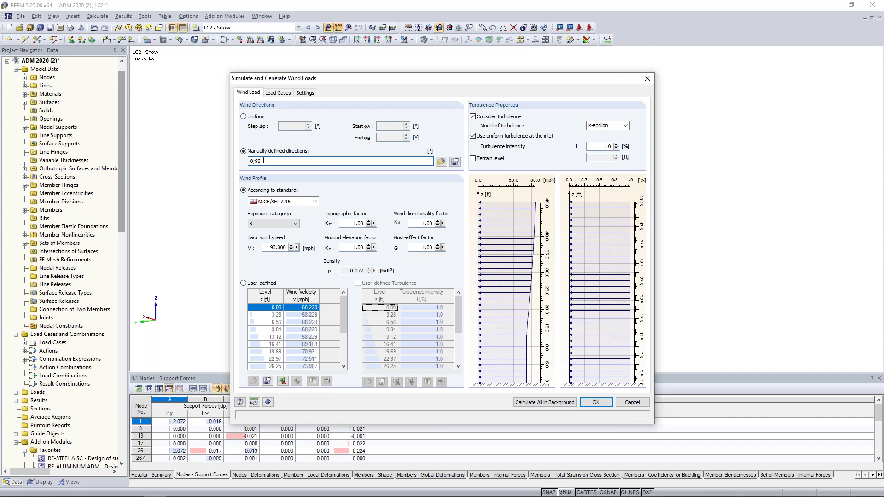
left_click_drag(306, 78, 307, 81)
left_click_drag(314, 115, 336, 304)
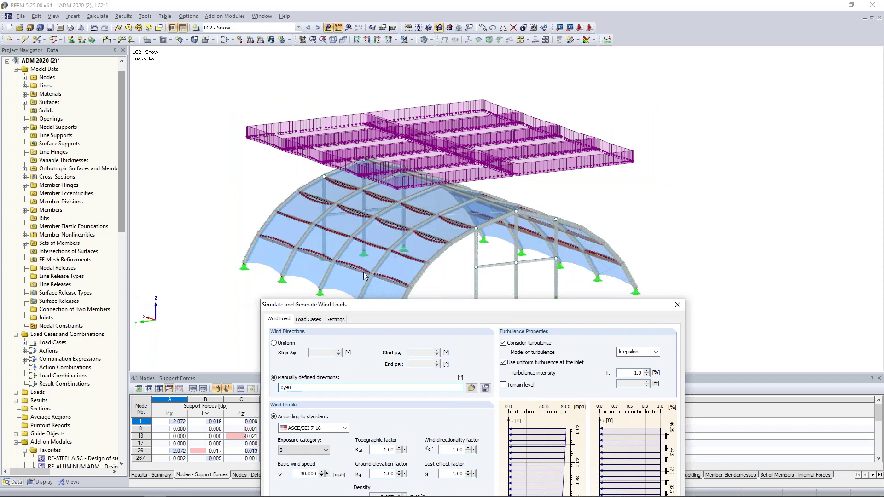
left_click_drag(380, 308, 350, 90)
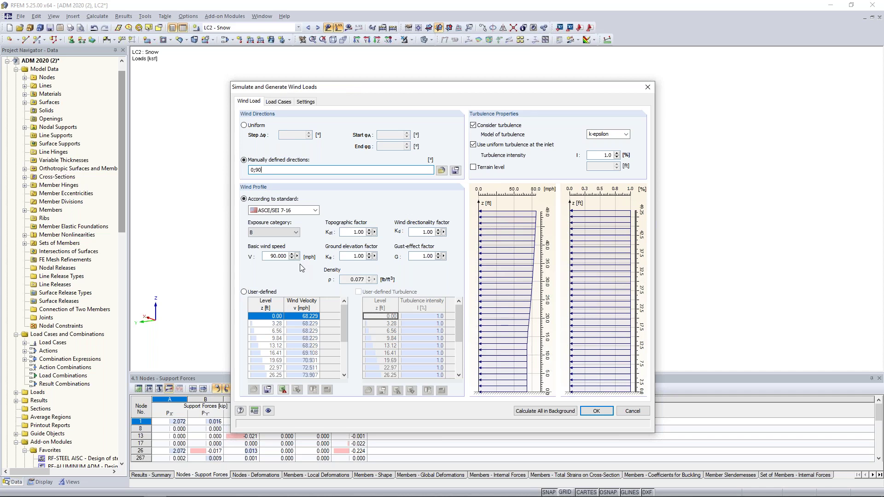
Step: Keep the ASCE/SEI 7-16 wind profile with exposure category B and set the basic wind speed to 105 mph
left_click(315, 211)
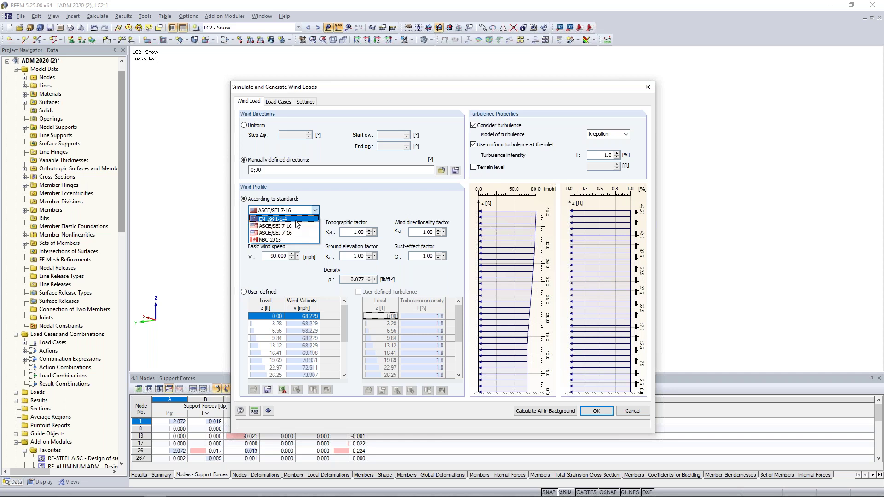
left_click(347, 212)
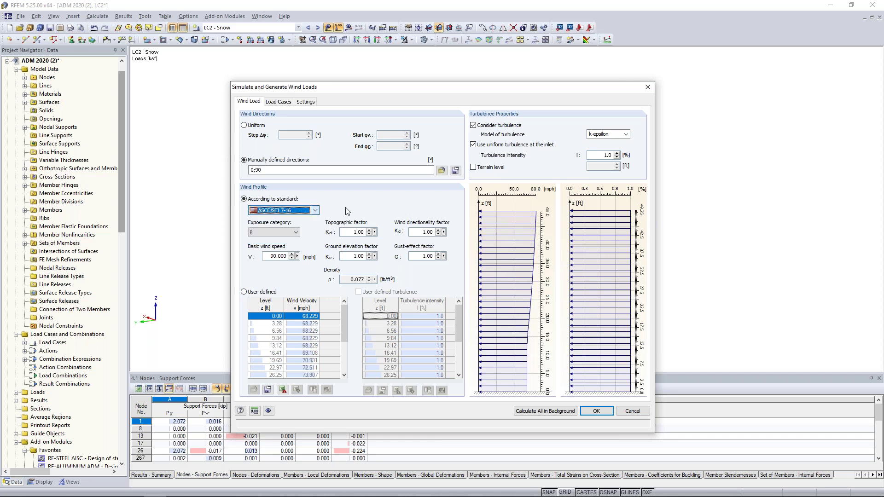
left_click(273, 233)
left_click(271, 237)
key("Tab")
type("105")
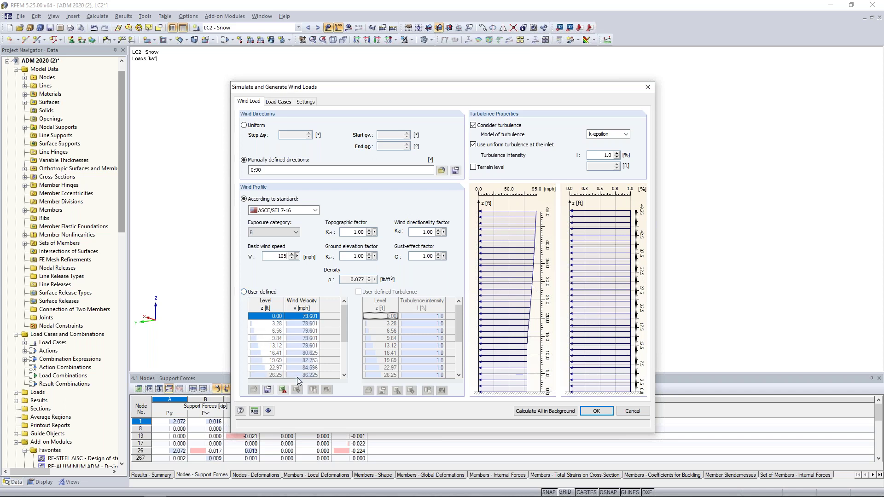
Step: Review the wind load cases and the simulation settings, and accept the wind load generation settings
left_click(278, 102)
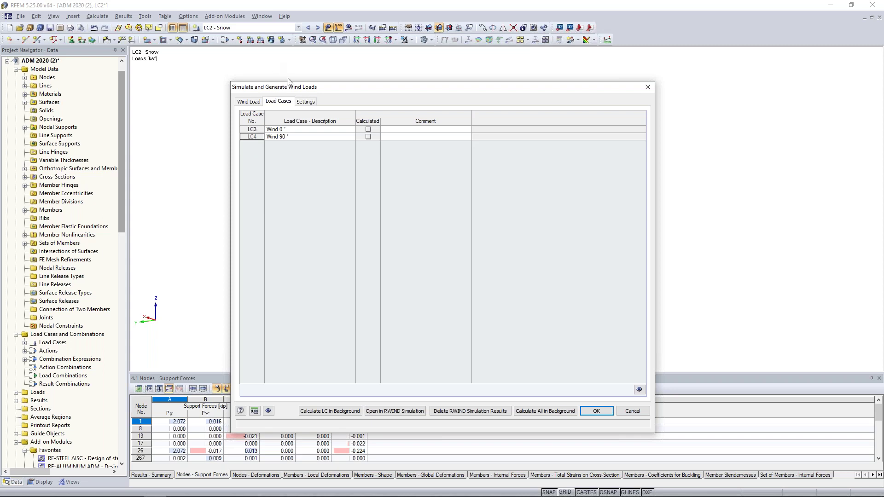
left_click(306, 101)
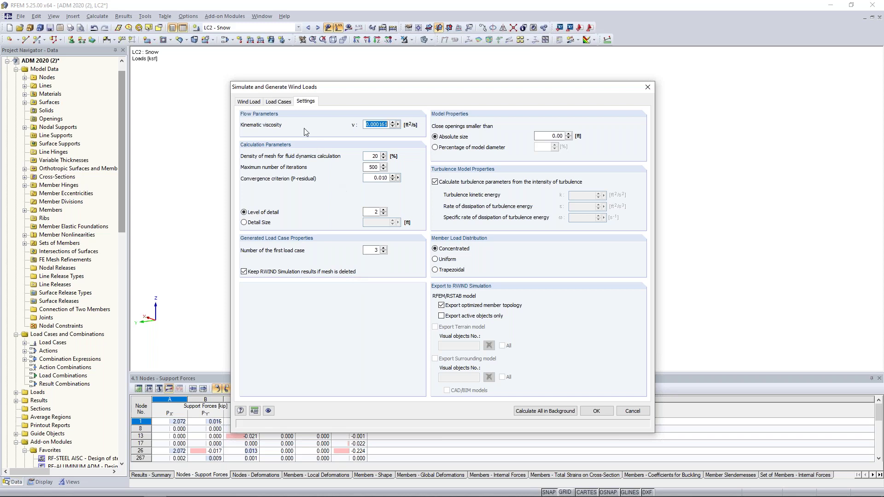
left_click(279, 104)
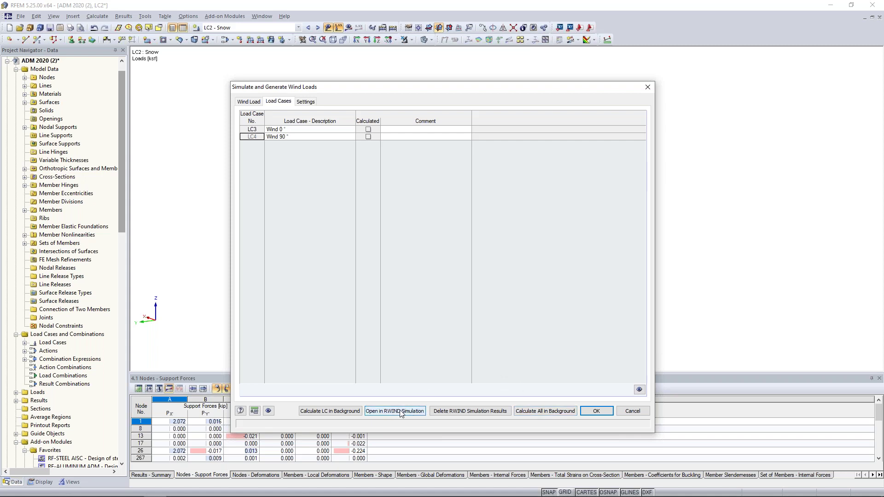
left_click(586, 412)
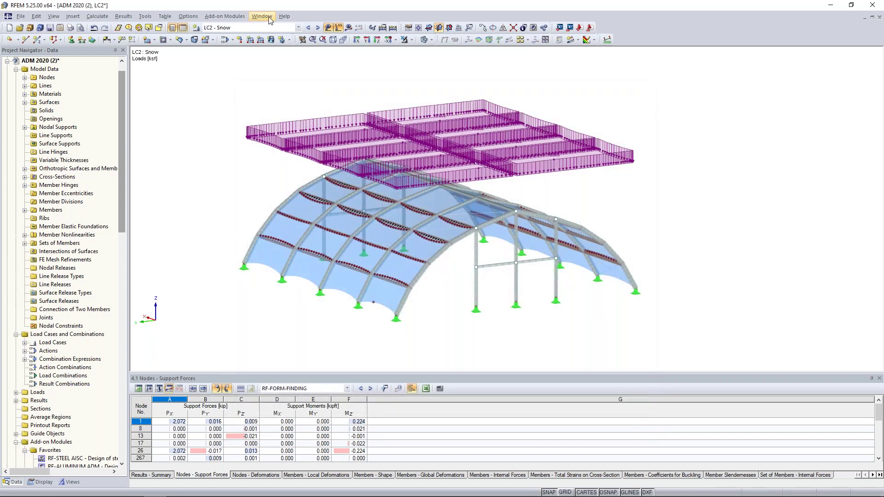
Step: Switch to the calculated model ADM 2020 (3) and open its Wind 90° load case in RWIND Simulation
left_click(269, 18)
left_click(294, 154)
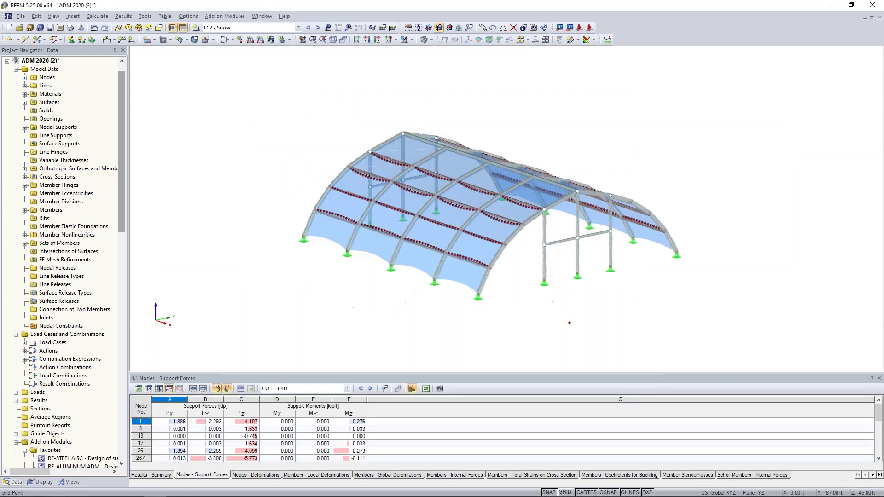
left_click(97, 16)
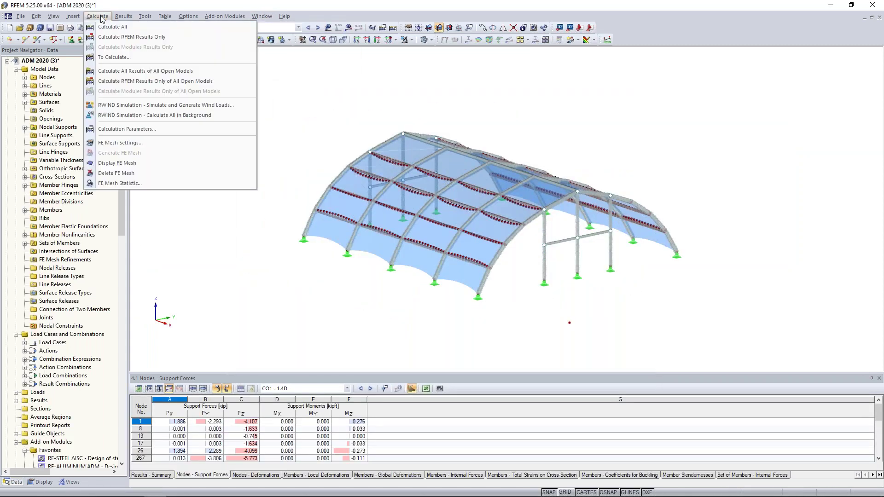
left_click(118, 107)
left_click(282, 94)
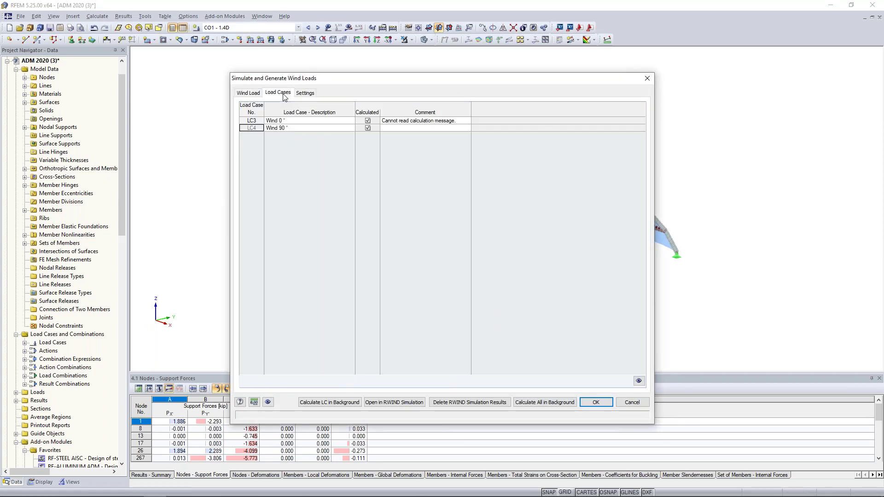
left_click(277, 128)
left_click(276, 128)
left_click(394, 402)
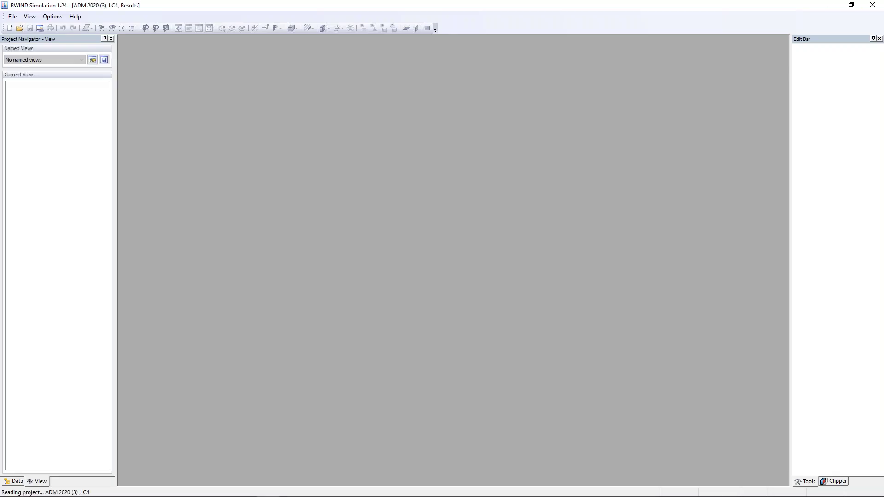
Step: Show the editable model of the hall and examine its position and the wind direction within the wind tunnel
scroll(432, 312, "down", 5)
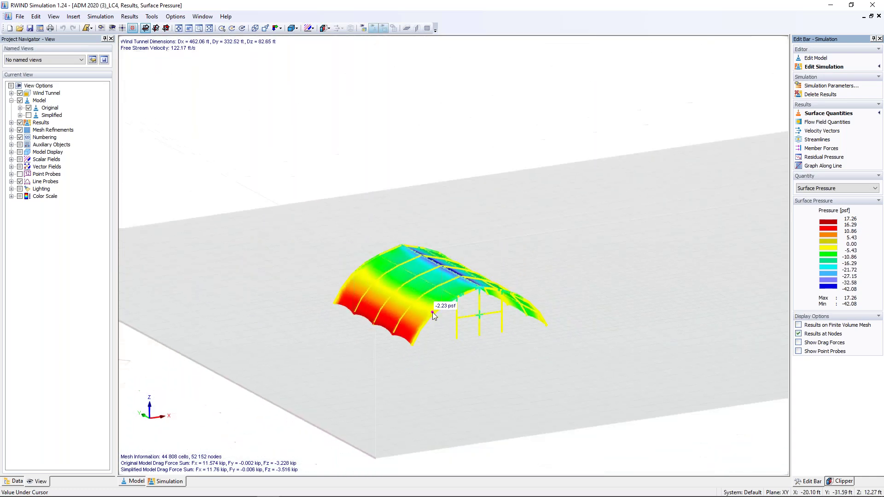
left_click(816, 58)
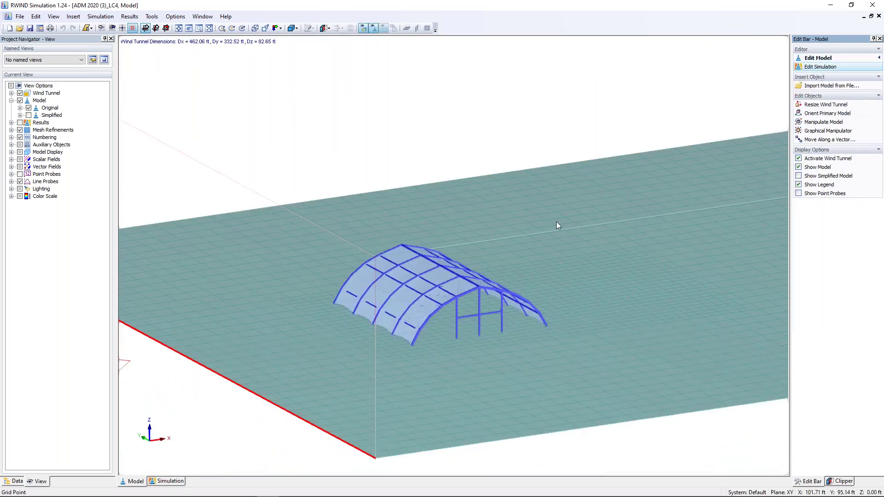
scroll(544, 222, "down", 2)
middle_click_drag(417, 231, 365, 236)
scroll(444, 286, "up", 3)
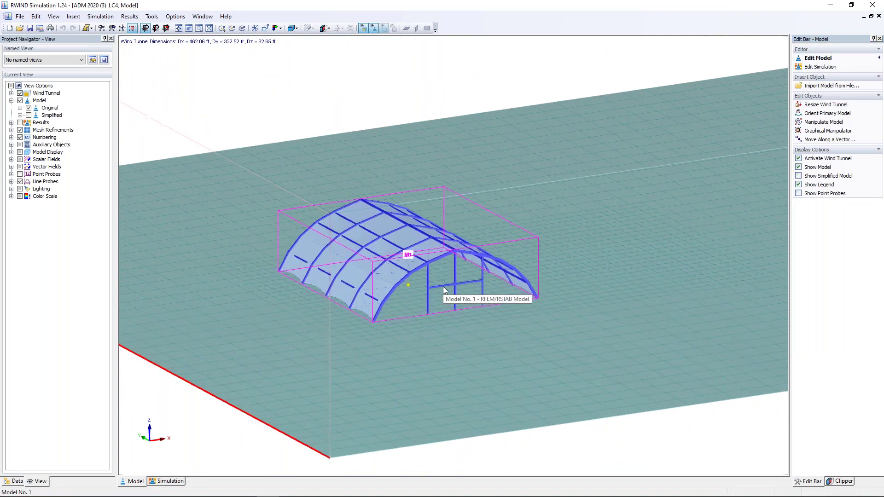
scroll(444, 287, "up", 2)
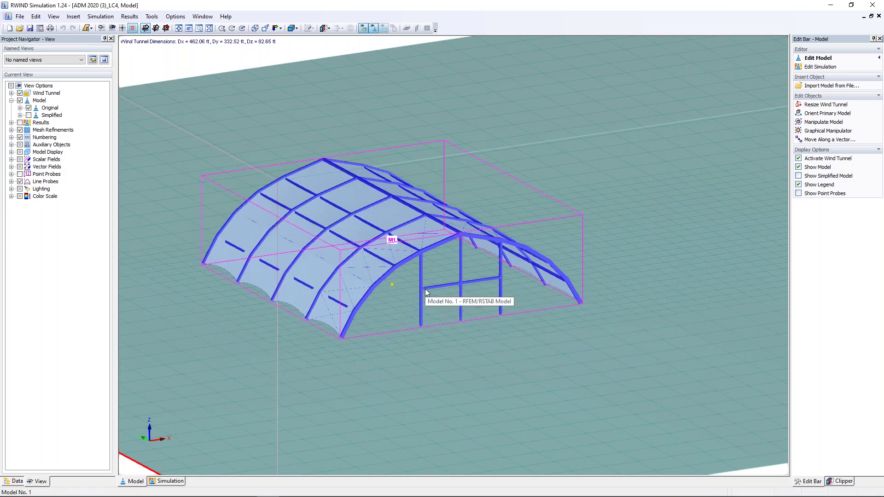
scroll(426, 293, "down", 6)
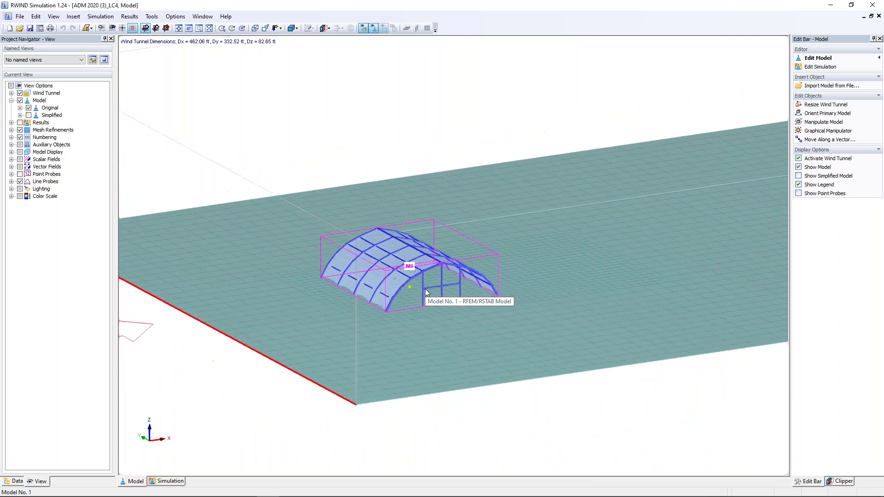
scroll(497, 377, "down", 3)
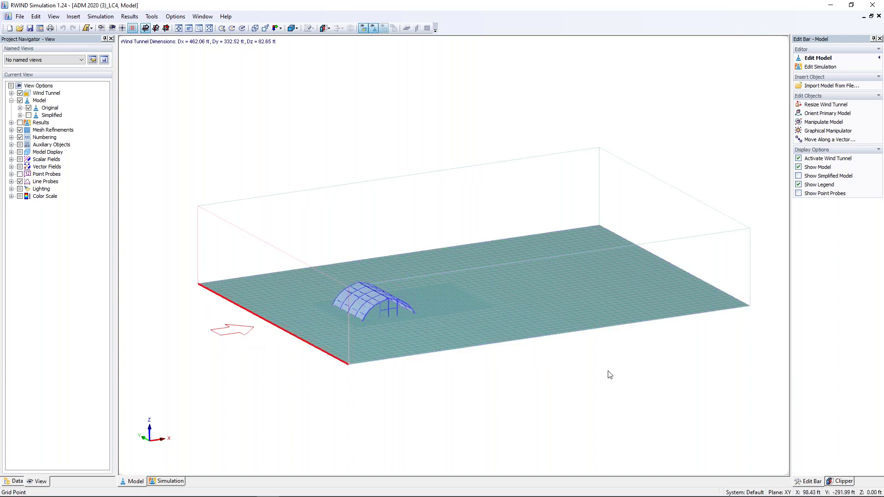
Step: Return to the simulation results and examine the surface pressure on the windward, ridge, leeward and inner sides of the fabric
left_click(812, 67)
middle_click_drag(355, 368, 373, 367, "ctrl")
scroll(354, 316, "up", 8)
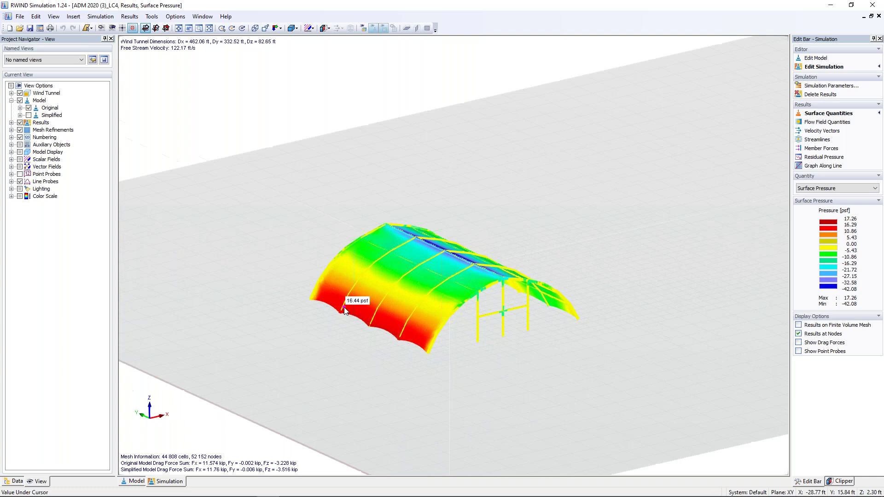
middle_click_drag(411, 401, 411, 369, "ctrl")
mouse_move(424, 339)
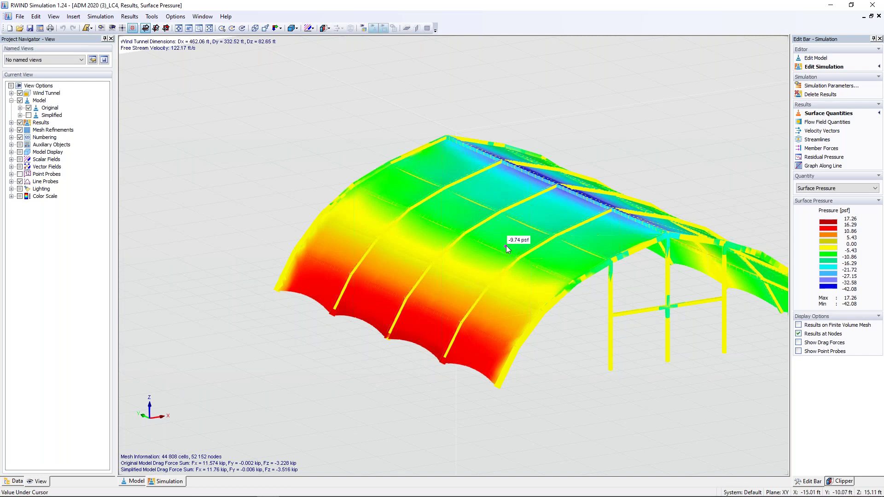
middle_click_drag(589, 259, 348, 282)
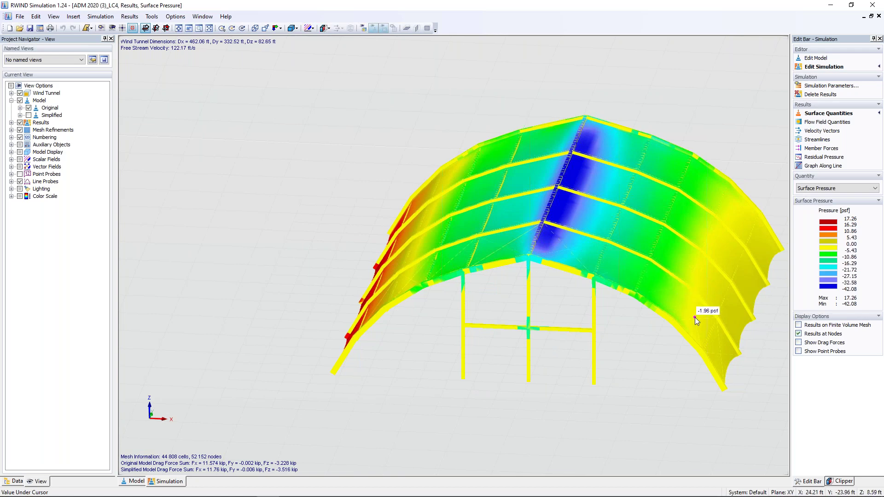
middle_click_drag(668, 350, 454, 235)
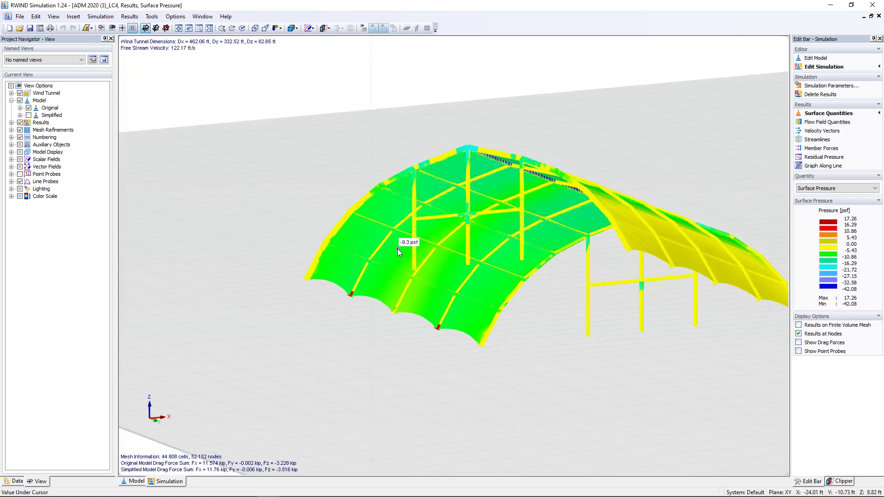
scroll(378, 247, "down", 1)
middle_click_drag(433, 230, 617, 298)
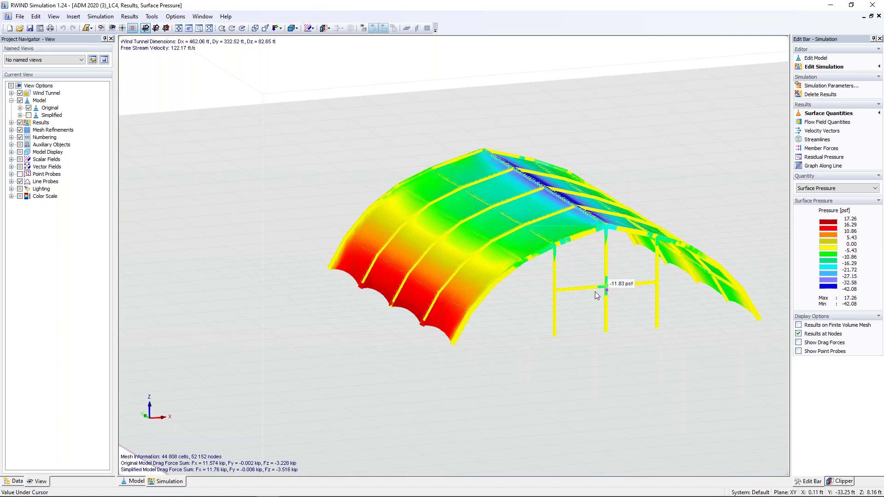
Step: Display the flow field pressure on a section through the hall and shift the section plane along the building
middle_click_drag(519, 317, 552, 328)
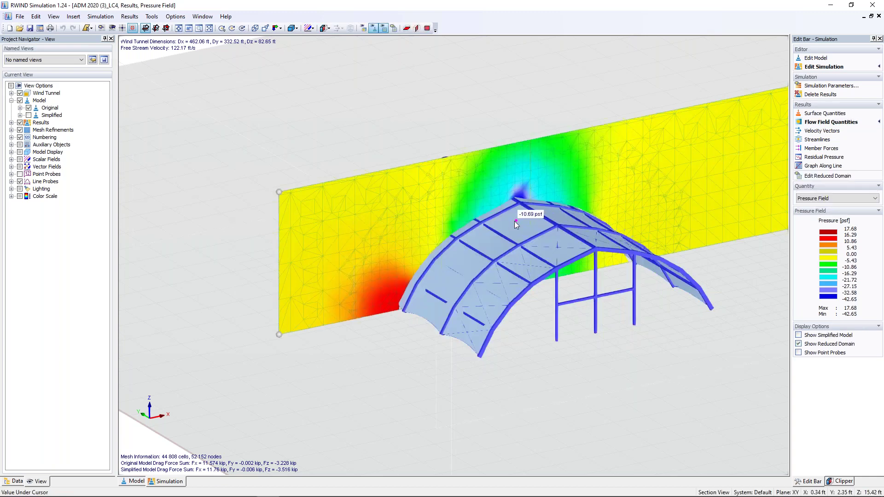
middle_click_drag(641, 387, 626, 352)
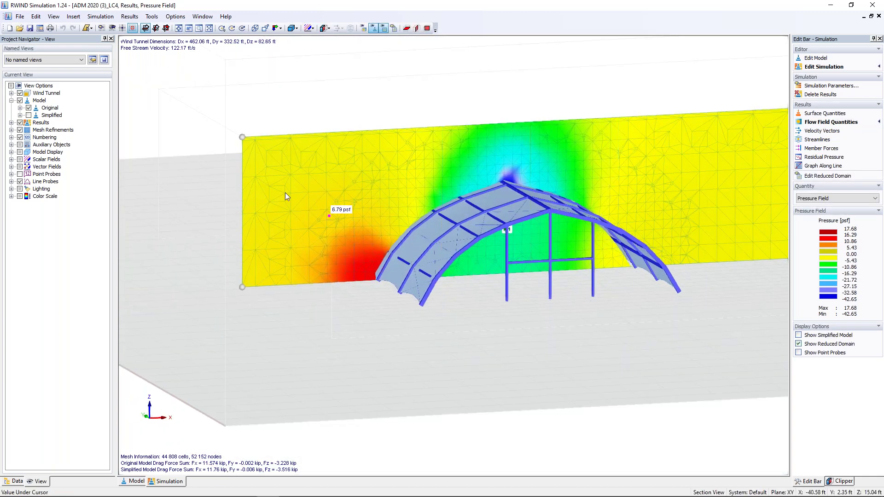
left_click_drag(244, 138, 243, 161)
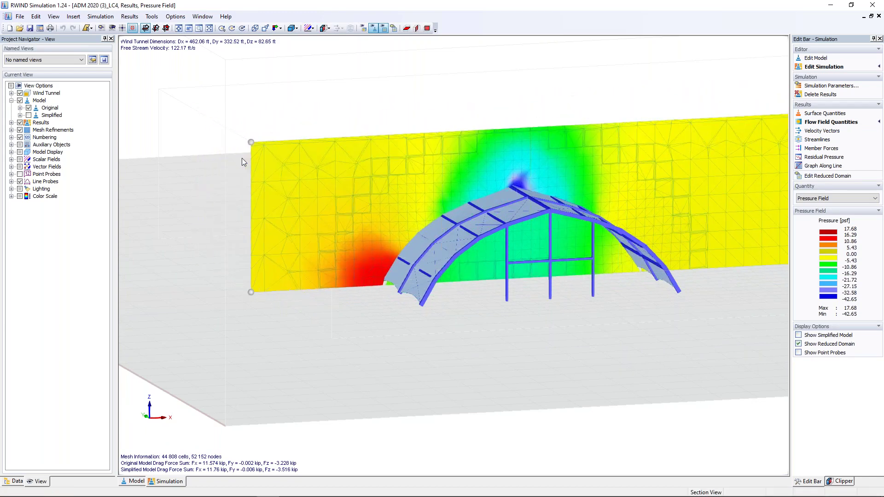
Step: Display the velocity vectors on the section plane and examine the air flow around and inside the hall
left_click(811, 132)
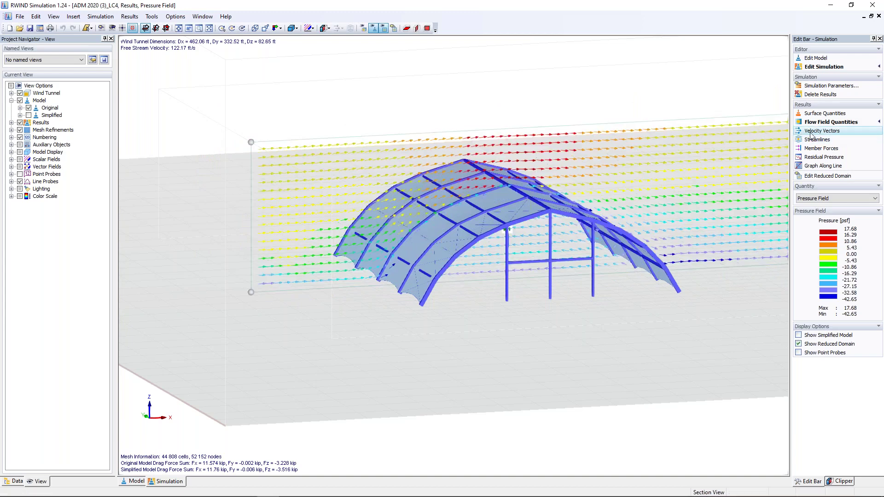
mouse_move(530, 315)
middle_mouse_down("ctrl")
mouse_move(478, 302)
mouse_move(448, 278)
mouse_move(590, 329)
mouse_move(522, 302)
middle_mouse_up("ctrl")
scroll(522, 302, "up", 5)
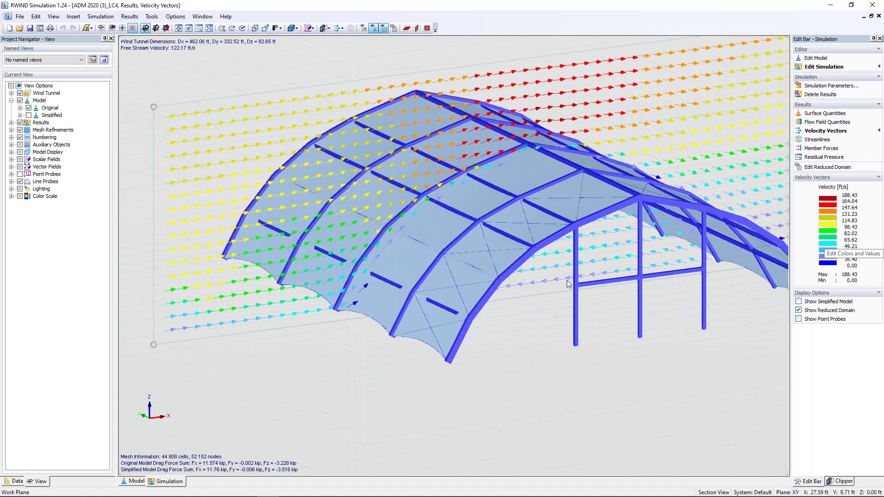
Step: Display the velocity streamlines around the hall and examine the air flow over the roof and through its interior
scroll(533, 360, "down", 3)
middle_click_drag(533, 361, 517, 347, "ctrl")
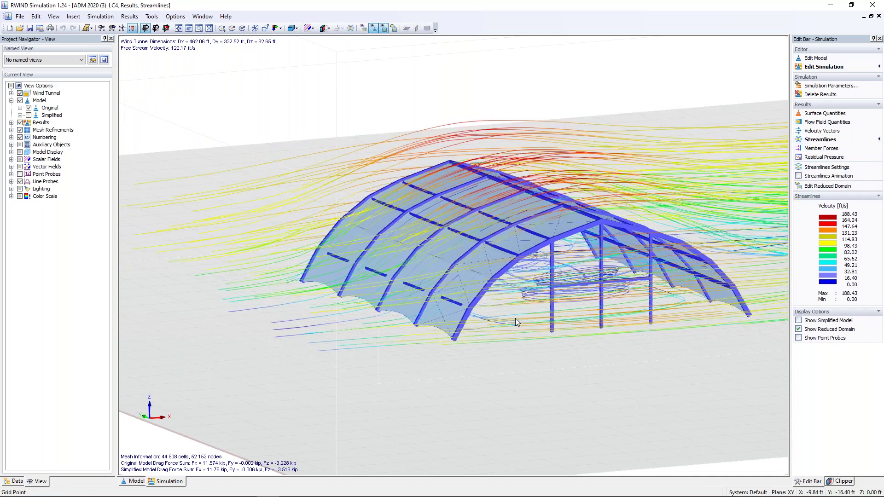
middle_click_drag(519, 334, 503, 326, "ctrl")
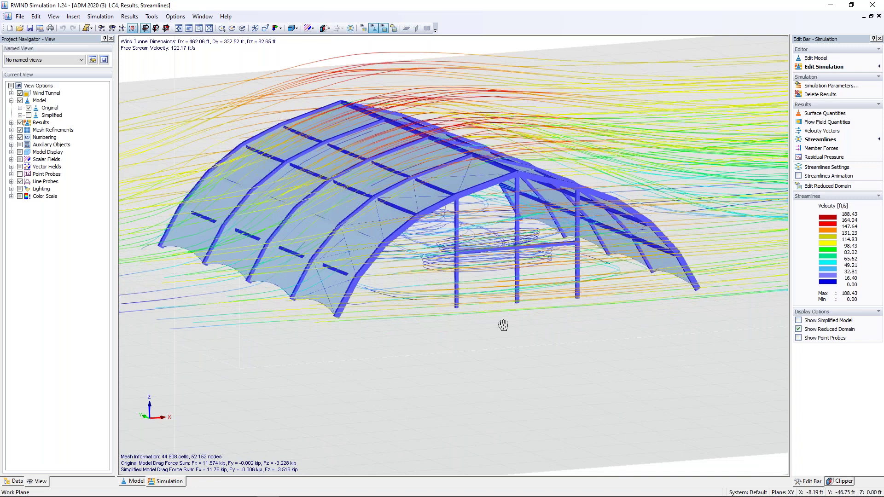
scroll(502, 324, "down", 2)
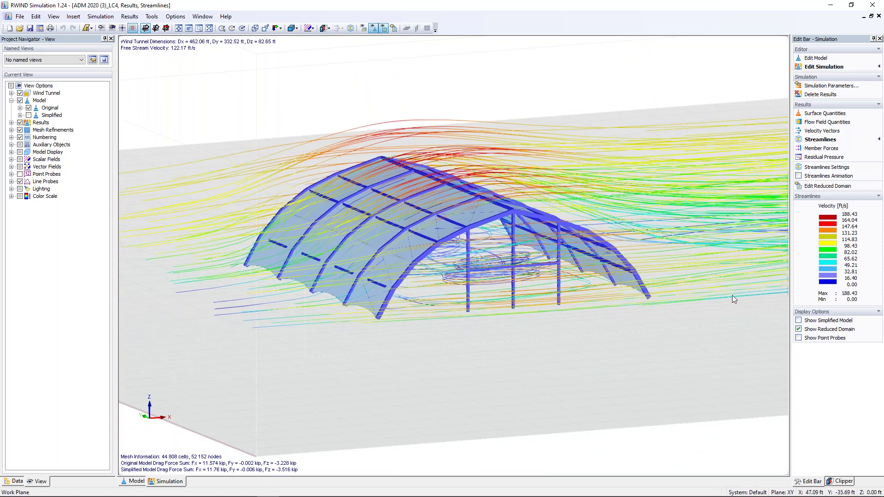
Step: Animate the streamlines and examine the moving air flow from the hall's gable end and in an oblique view
left_click(799, 177)
middle_click_drag(524, 330, 377, 296, "ctrl")
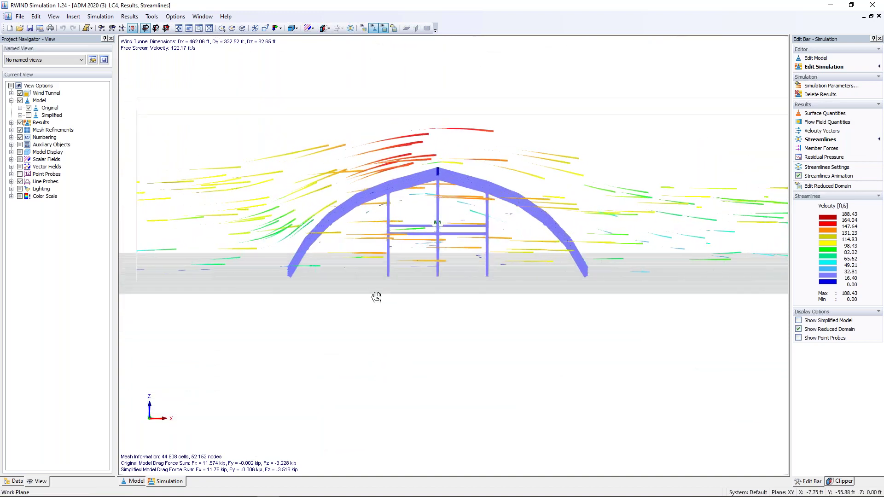
scroll(383, 274, "up", 4)
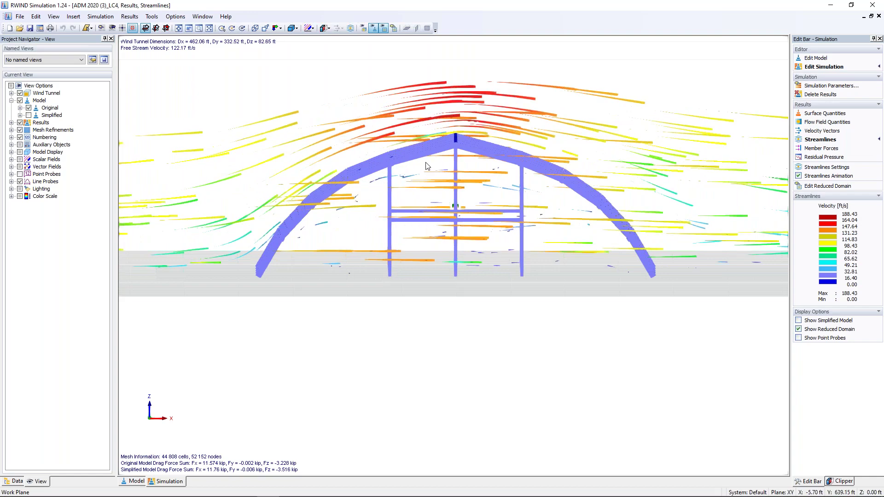
middle_click_drag(413, 236, 543, 339, "ctrl")
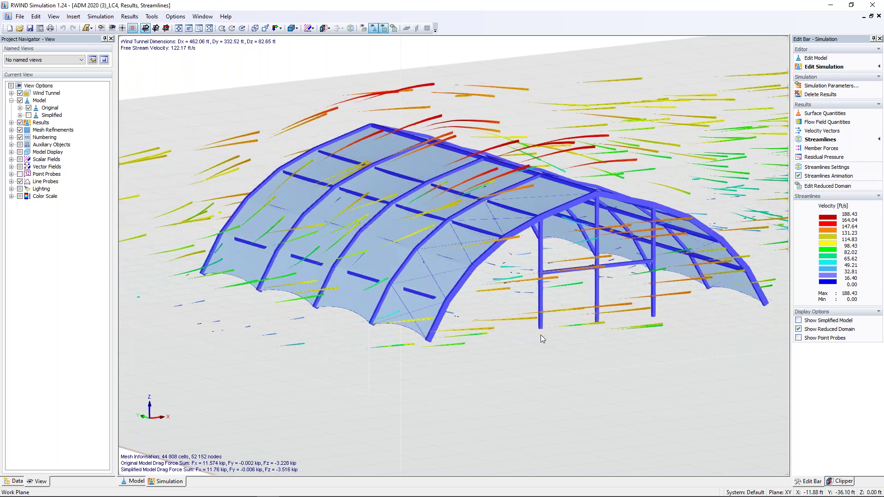
Step: Display the wind forces on the hall's members and return to the surface pressure results
left_click(821, 148)
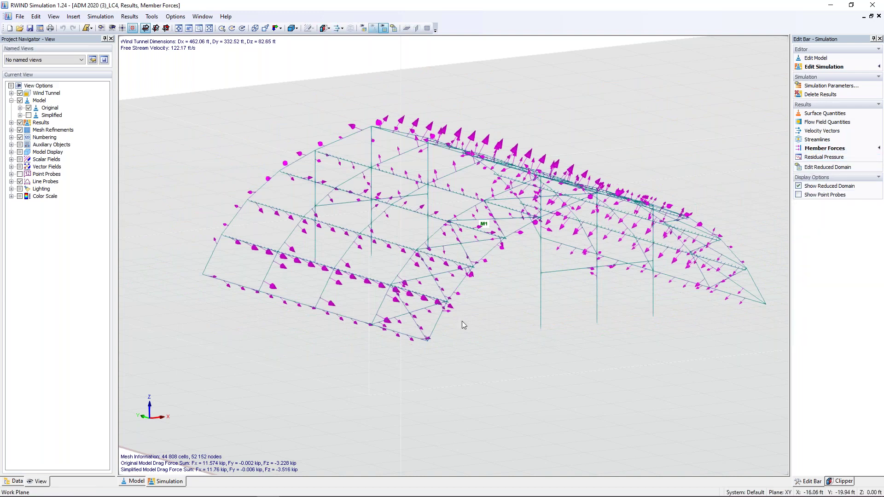
middle_click_drag(476, 308, 476, 341, "ctrl")
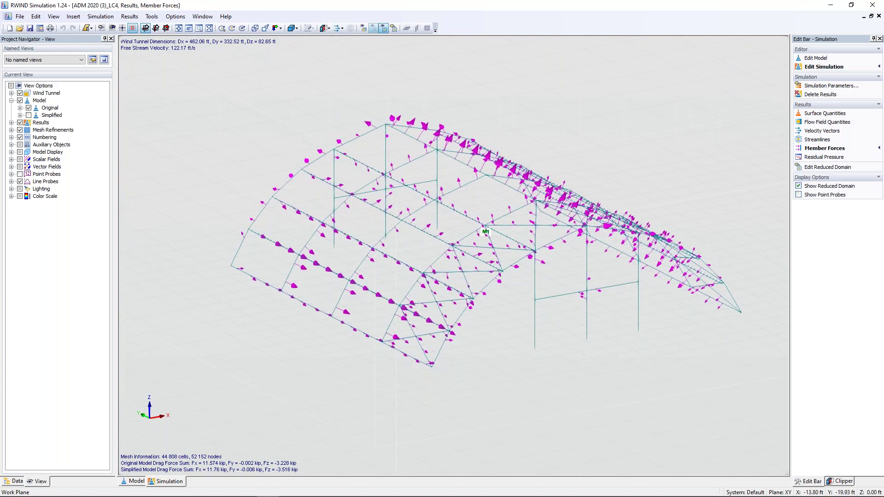
left_click(824, 113)
middle_click_drag(479, 399, 477, 368, "ctrl")
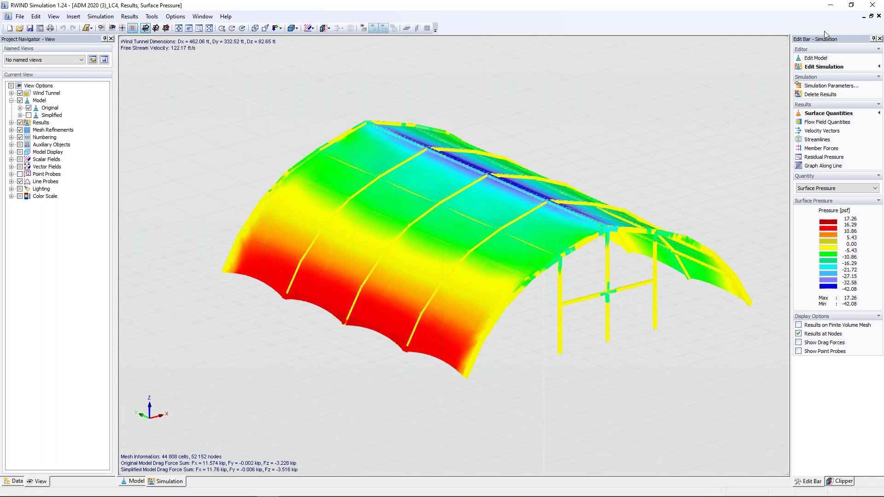
Step: Close the wind simulation, cancel the wind load generation in RFEM and display load case LC3 - Wind 0°
left_click(873, 5)
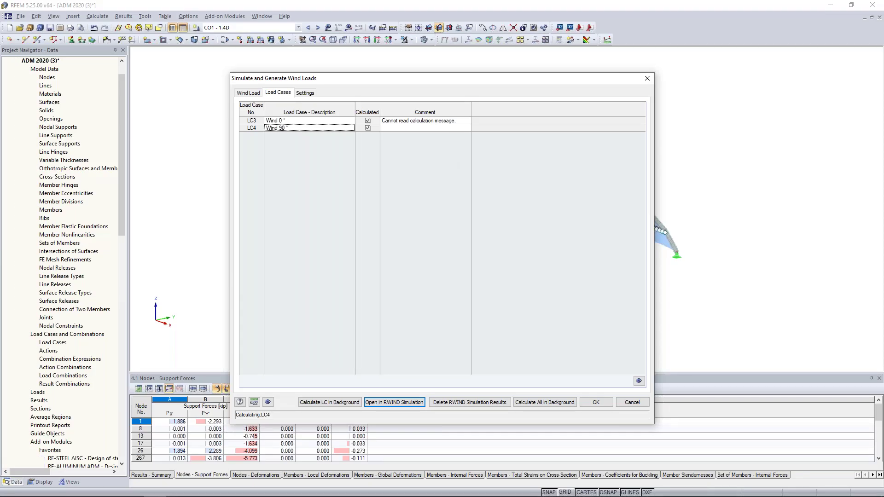
left_click(632, 402)
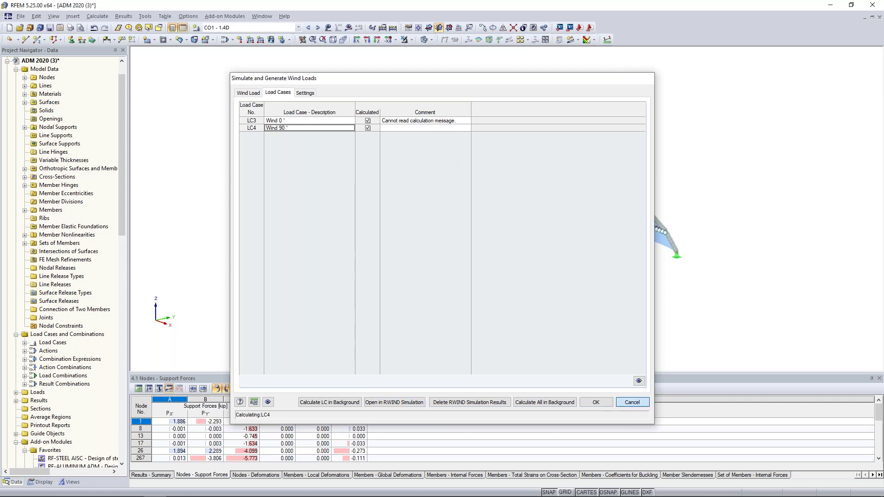
left_click(298, 28)
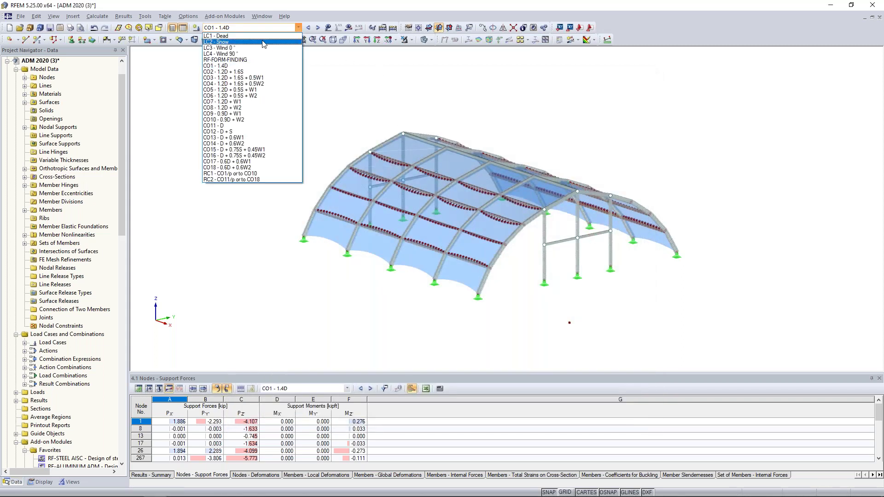
left_click(226, 48)
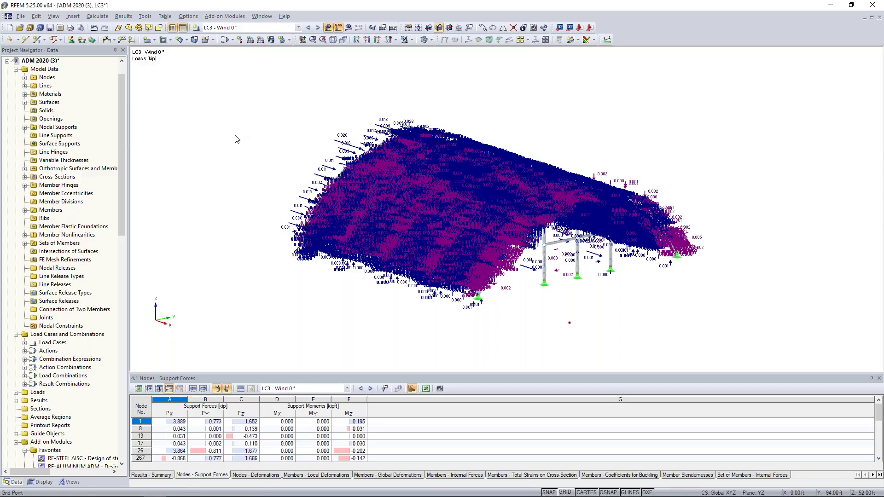
Step: Examine the generated nodal wind loads on the fabric close to the supports along the hall's long edge
middle_click_drag(383, 304, 425, 318, "ctrl")
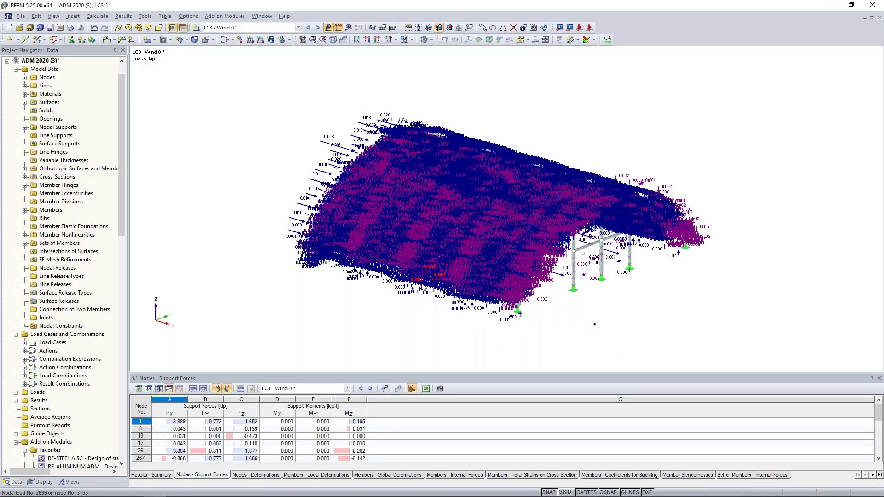
scroll(442, 253, "up", 5)
scroll(443, 252, "up", 6)
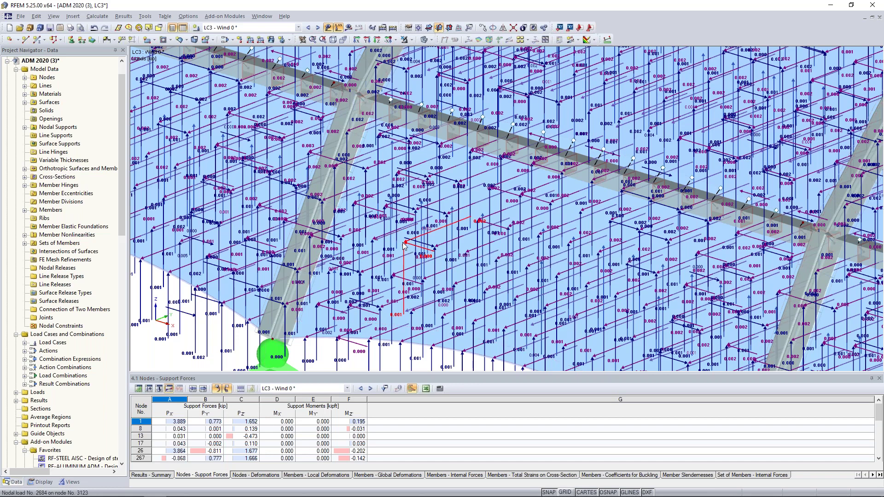
scroll(415, 242, "down", 2)
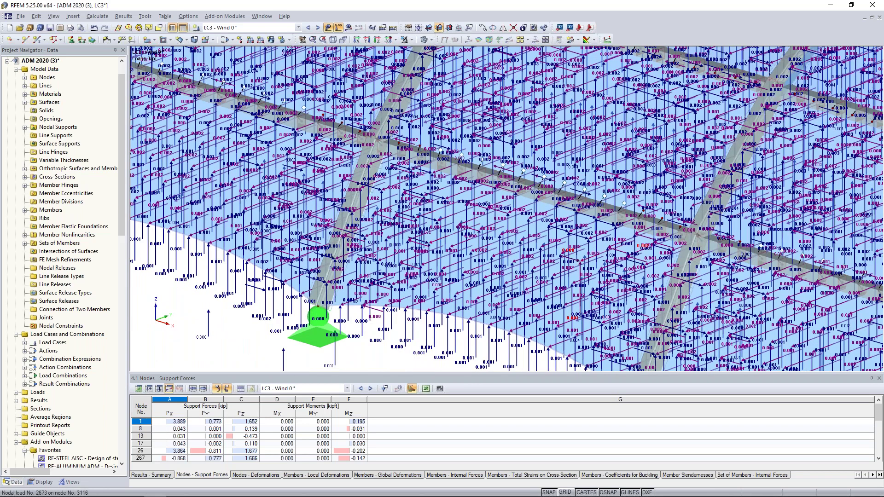
middle_click_drag(580, 263, 422, 209)
scroll(416, 202, "down", 2)
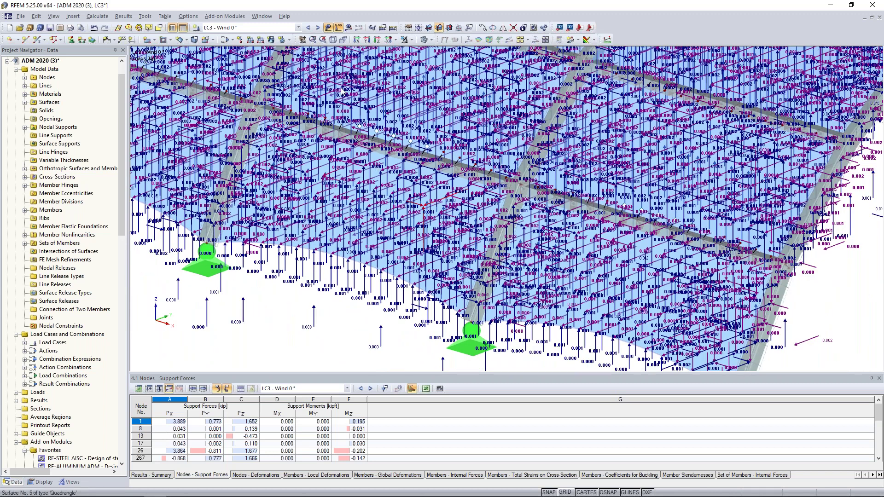
Step: Hide the load display and bring the whole hall structure back into view
left_click(328, 28)
scroll(391, 155, "down", 3)
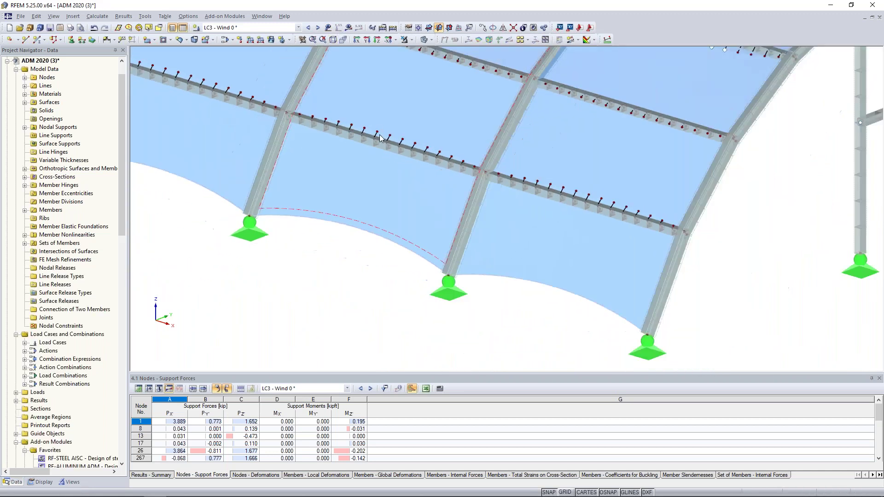
scroll(406, 180, "down", 2)
scroll(422, 239, "down", 3)
middle_click_drag(406, 180, 457, 269)
scroll(465, 271, "down", 1)
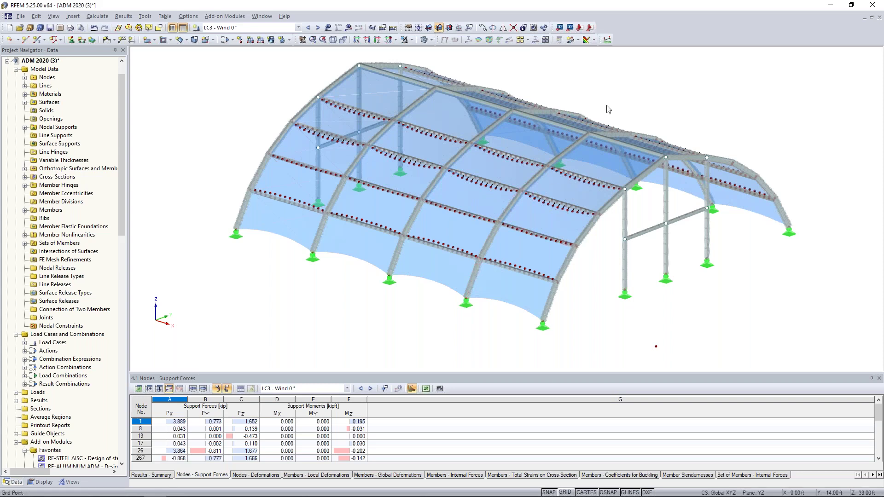
scroll(617, 109, "down", 1)
scroll(510, 110, "down", 2)
Step: Activate load combination CO1 - 1.4D for the hall
left_click(298, 27)
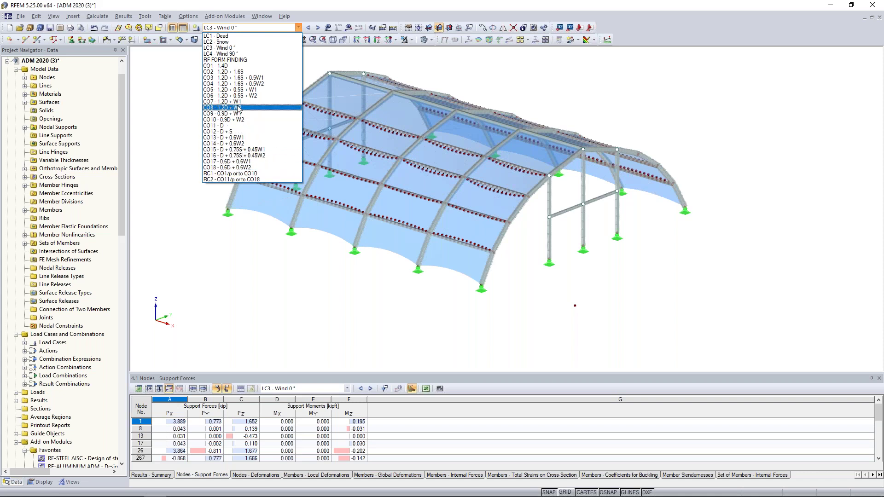
left_click(244, 66)
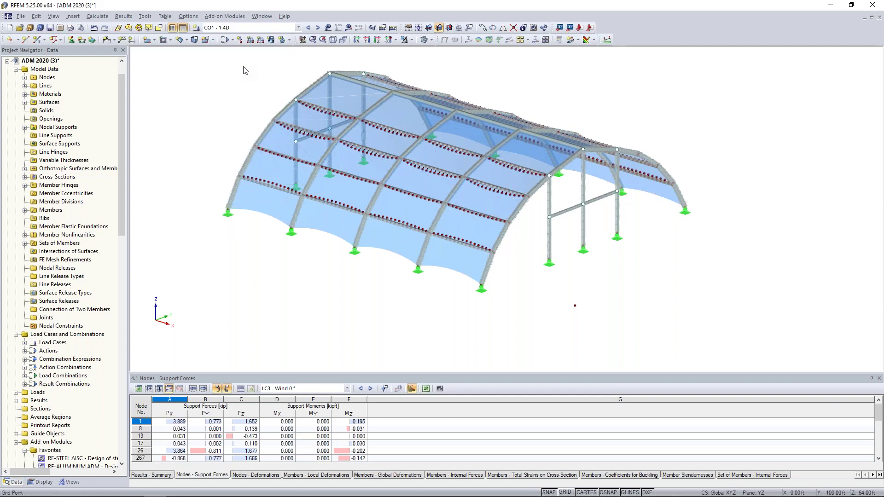
scroll(248, 85, "down", 2)
middle_click_drag(274, 116, 280, 121)
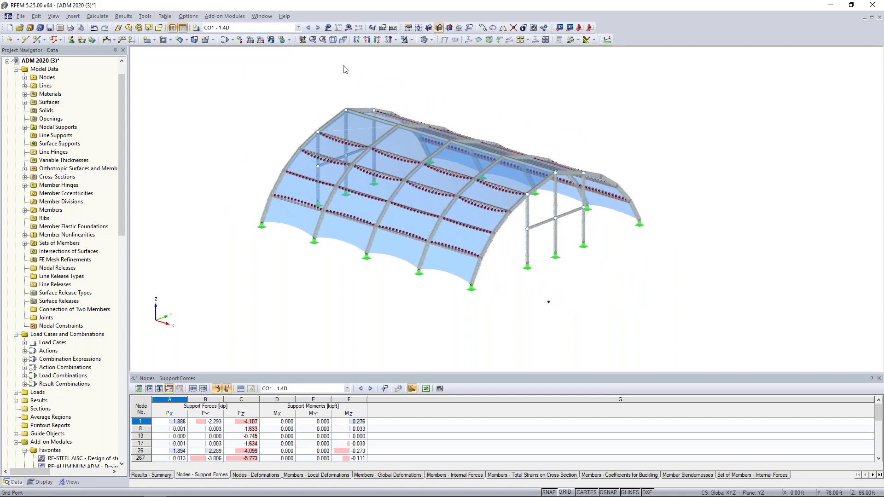
Step: Display the global deformations of the hall and change the model rendering so the transparent solid model no longer covers the result colours
left_click(349, 29)
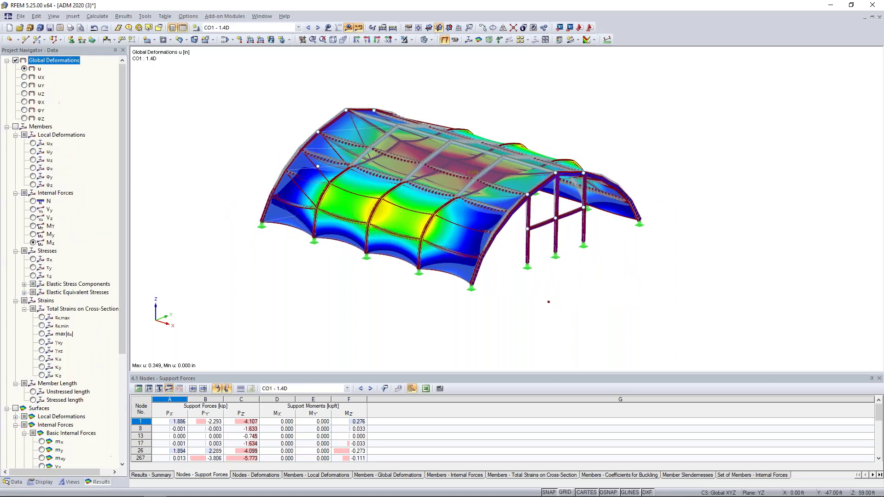
middle_click_drag(509, 108, 549, 130)
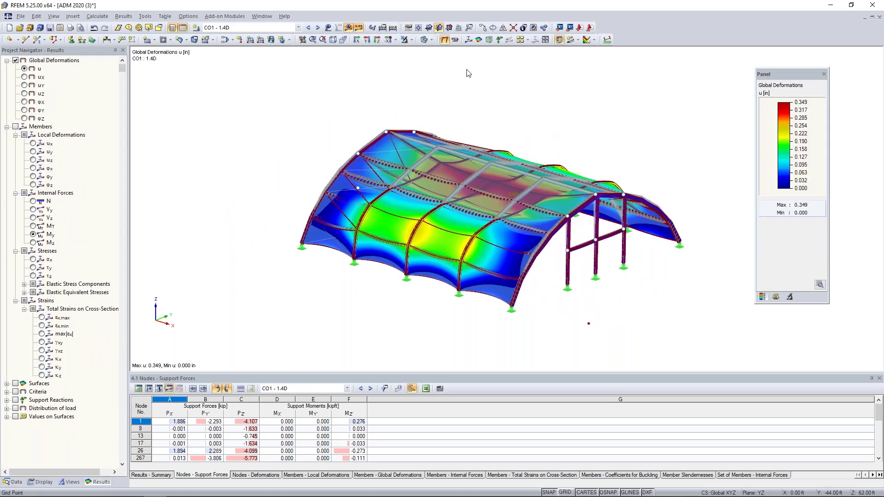
left_click(422, 41)
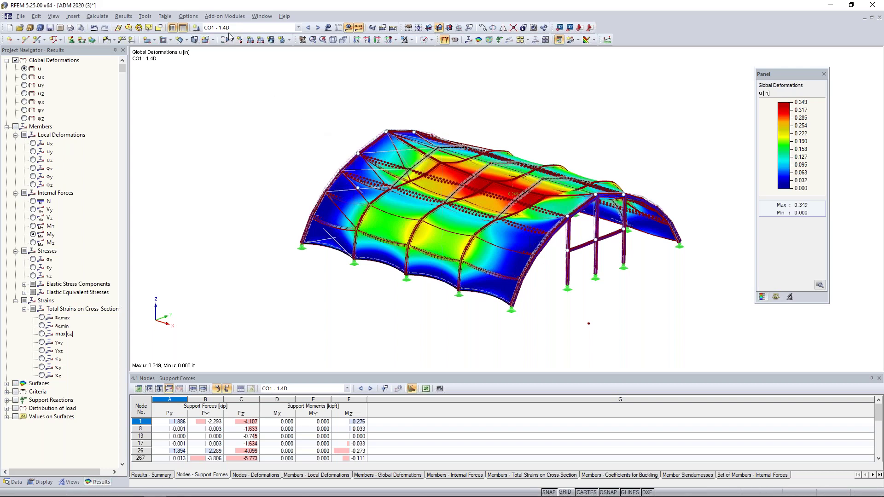
middle_click_drag(626, 156, 537, 128, "ctrl")
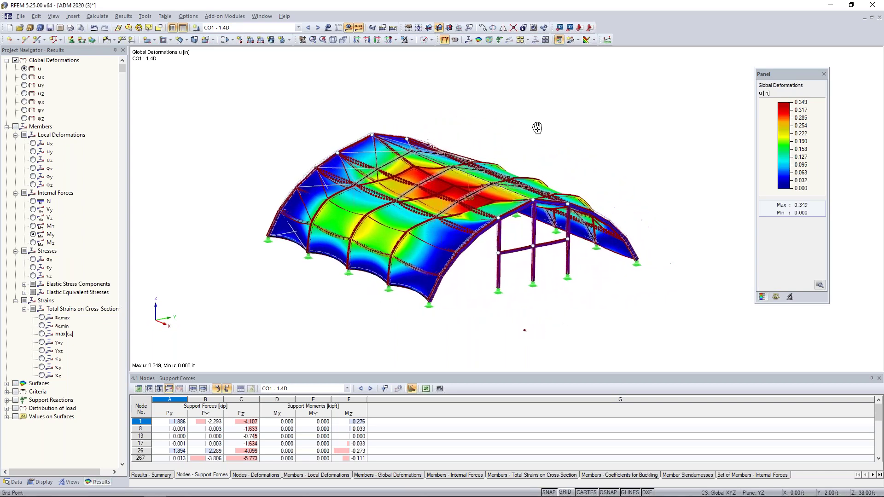
Step: Examine the global deformations for load combinations CO3 - 1.2D + 1.6S + 0.5W1 and CO4 - 1.2D + 1.6S + 0.5W2, including the fabric's inner side
left_click(318, 28)
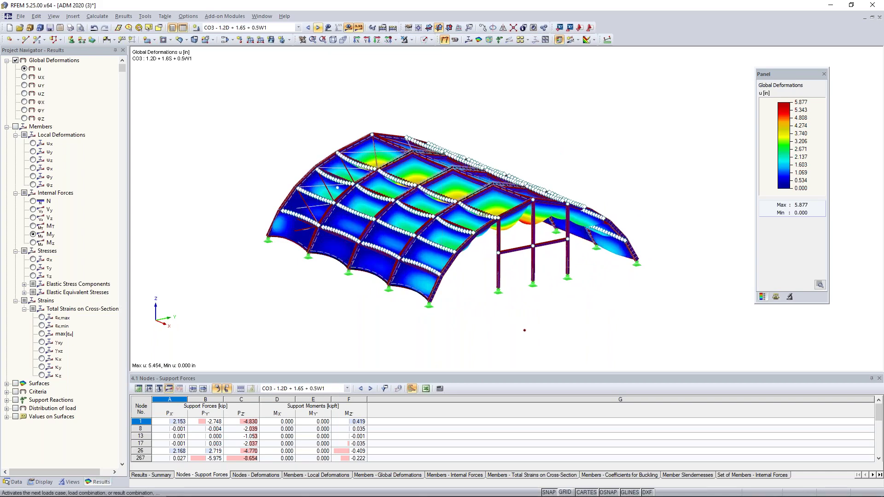
middle_click_drag(623, 166, 406, 181, "ctrl")
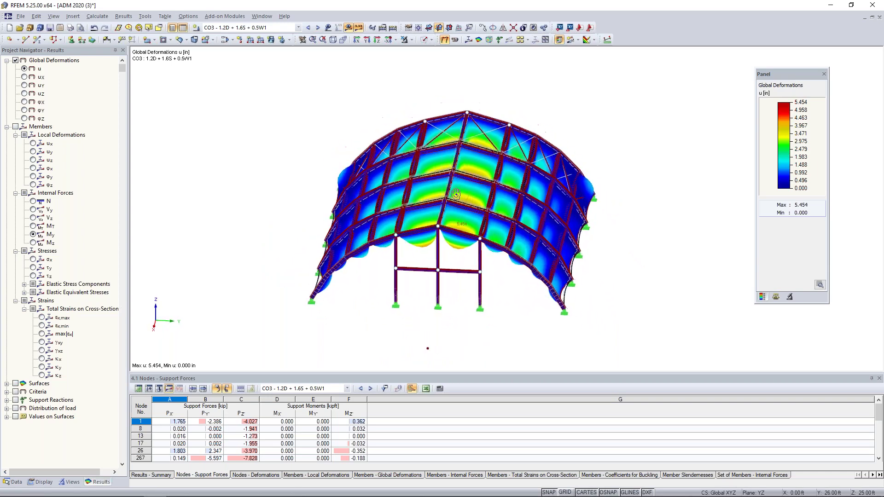
left_click(318, 29)
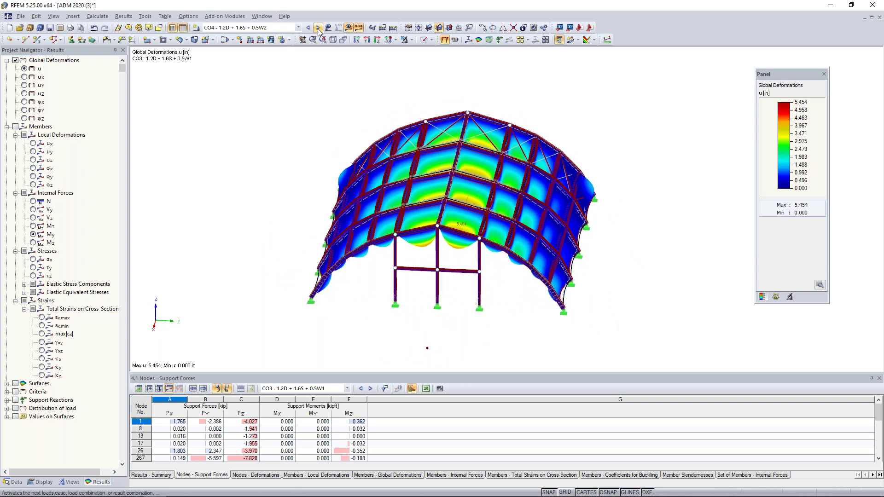
middle_click_drag(578, 269, 546, 282, "ctrl")
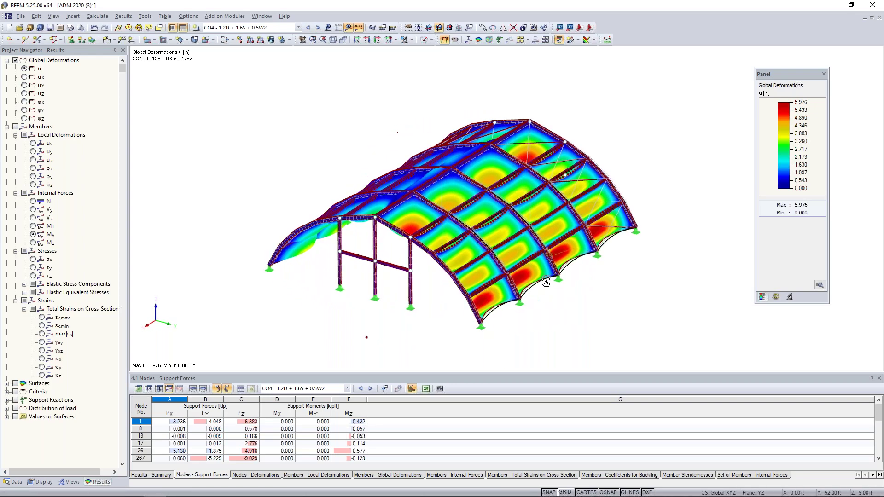
scroll(532, 277, "up", 4)
middle_click_drag(461, 262, 622, 217, "ctrl")
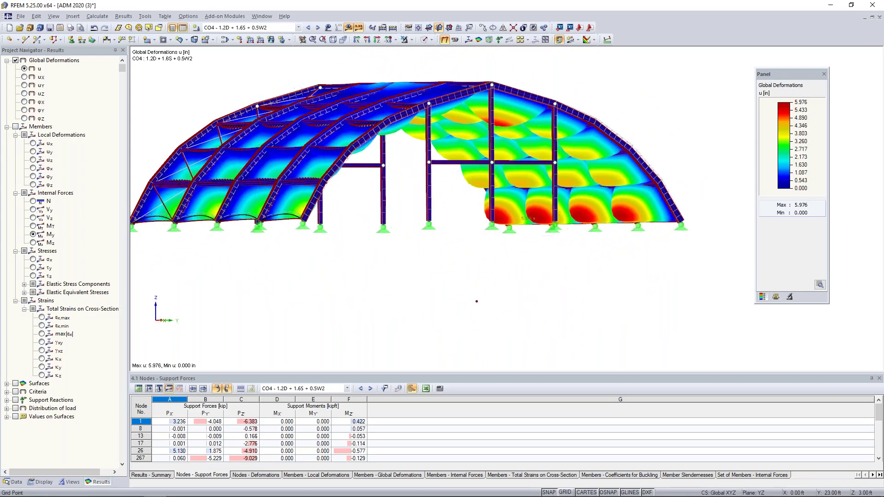
scroll(625, 174, "up", 4)
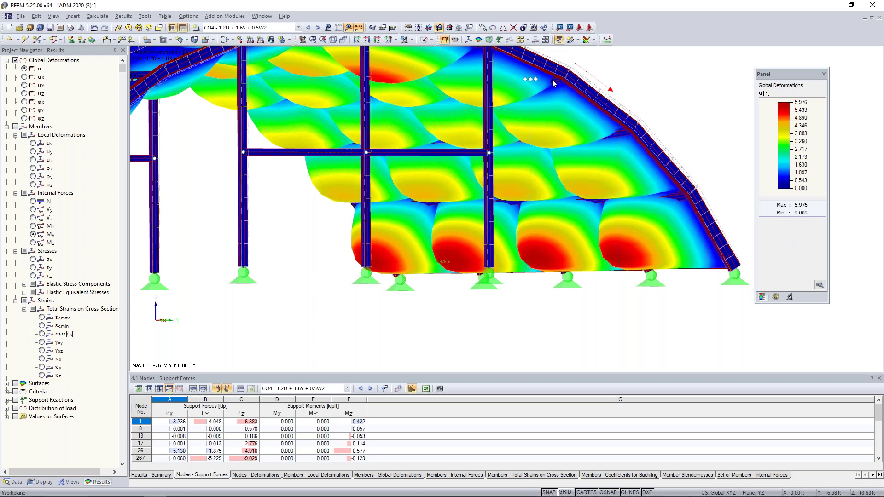
middle_click_drag(572, 133, 507, 152, "ctrl")
scroll(580, 160, "down", 2)
Step: Display load combination CO5 - 1.2D + 0.5S + W1 and examine the fabric deformations at the gable and lower edge panels
left_click(318, 28)
scroll(554, 240, "down", 3)
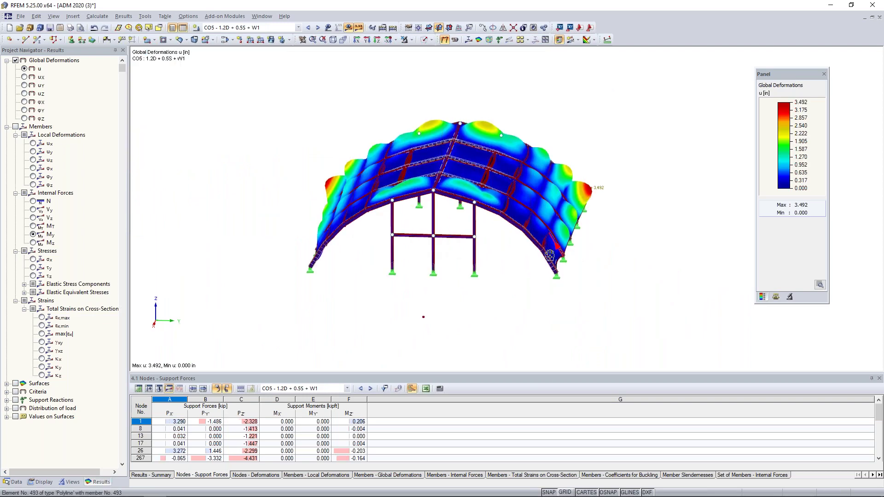
middle_click_drag(441, 222, 434, 253)
middle_click_drag(366, 252, 257, 262, "ctrl")
scroll(577, 200, "up", 4)
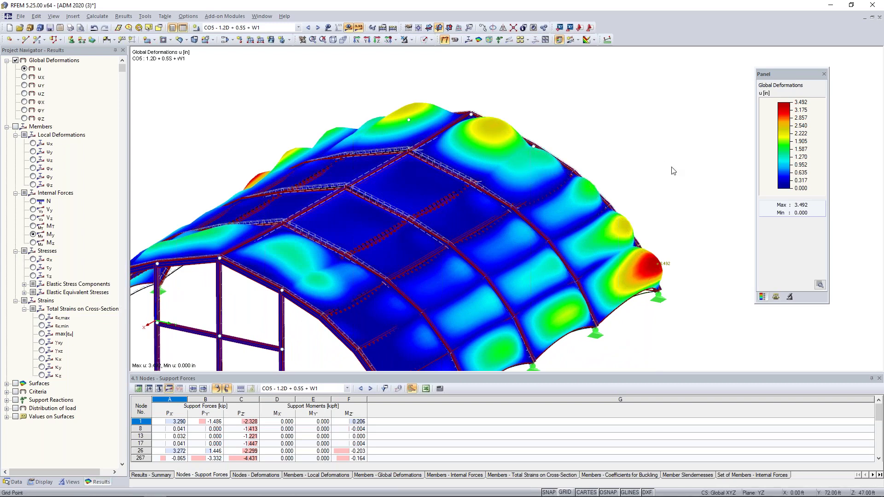
scroll(665, 174, "down", 2)
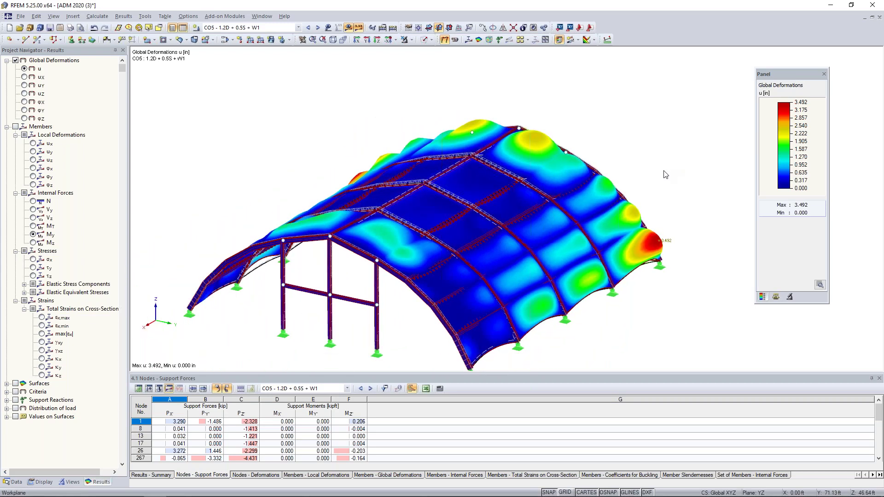
Step: Display load combination CO6 - 1.2D + 0.5S + W2 and examine the hall's global deformations from the opposite side
left_click(318, 28)
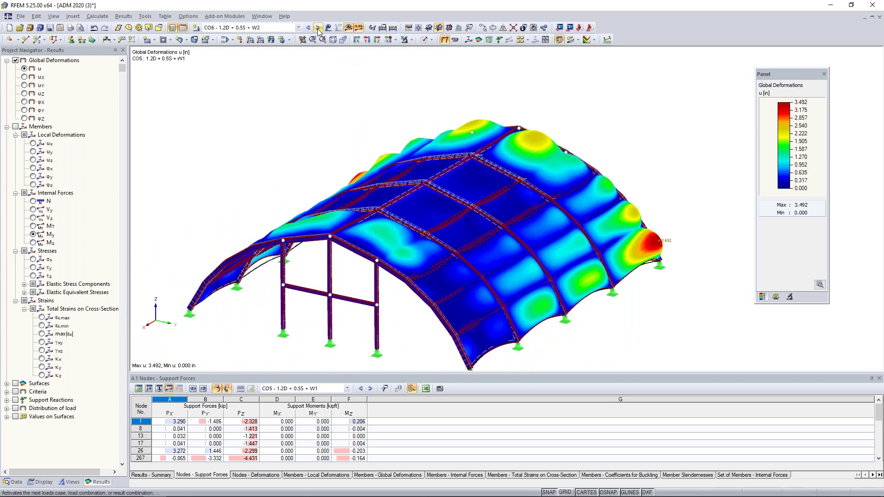
middle_click_drag(253, 131, 560, 144, "ctrl")
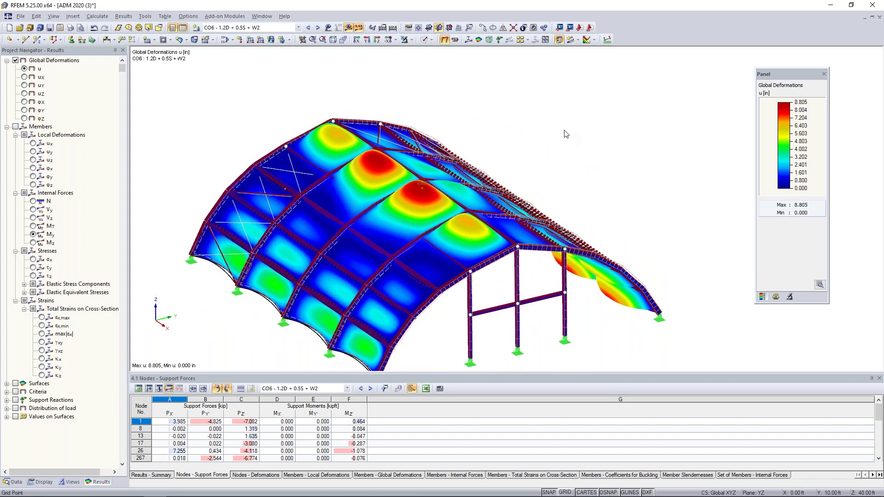
scroll(595, 153, "down", 2)
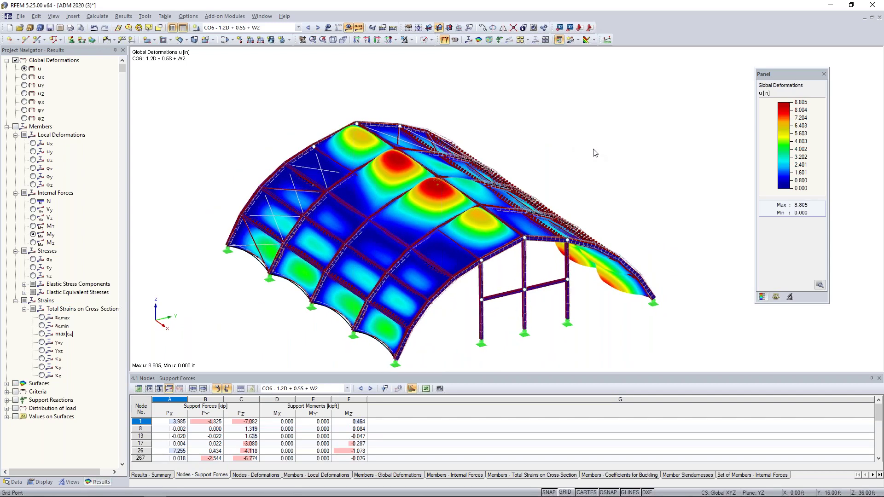
Step: Replace the global deformations with the member moments My and limit the visible objects to the generated sets of members
left_click(15, 61)
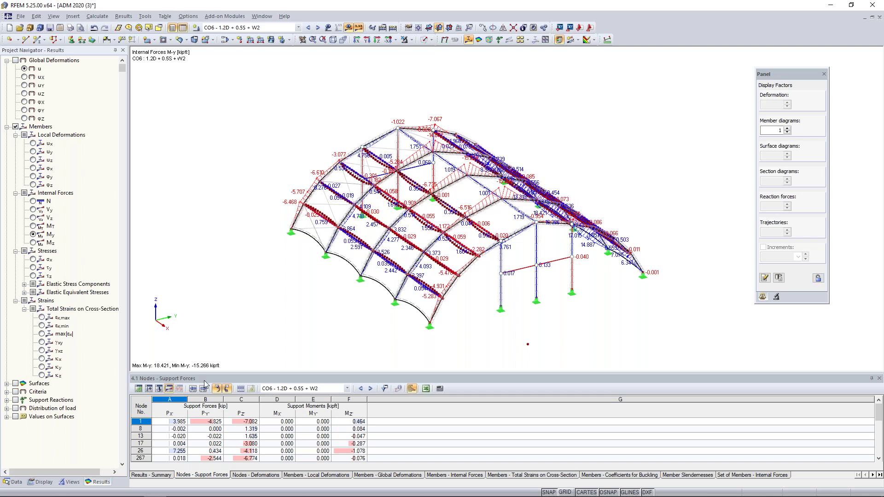
left_click(72, 482)
left_click(26, 324)
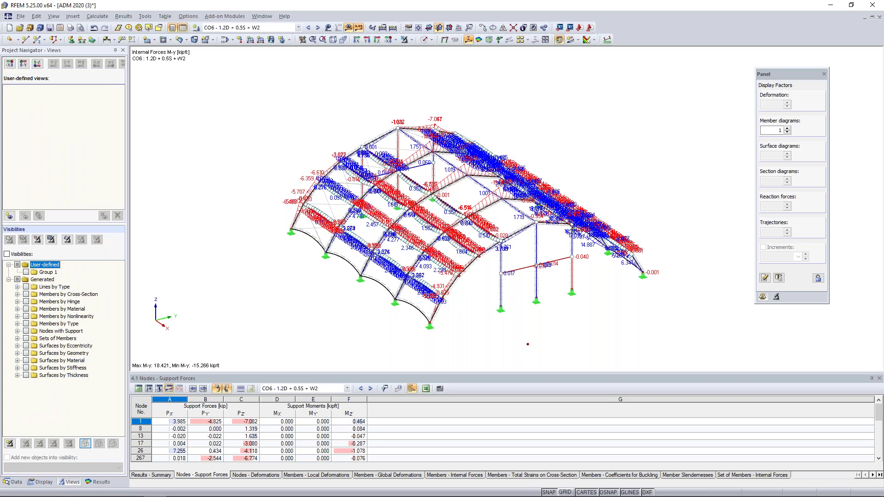
left_click(26, 339)
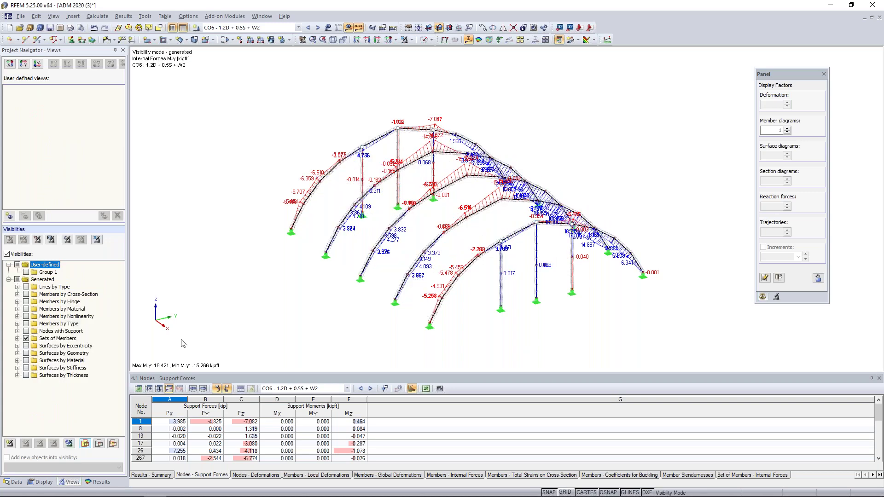
middle_click_drag(322, 310, 454, 319, "ctrl")
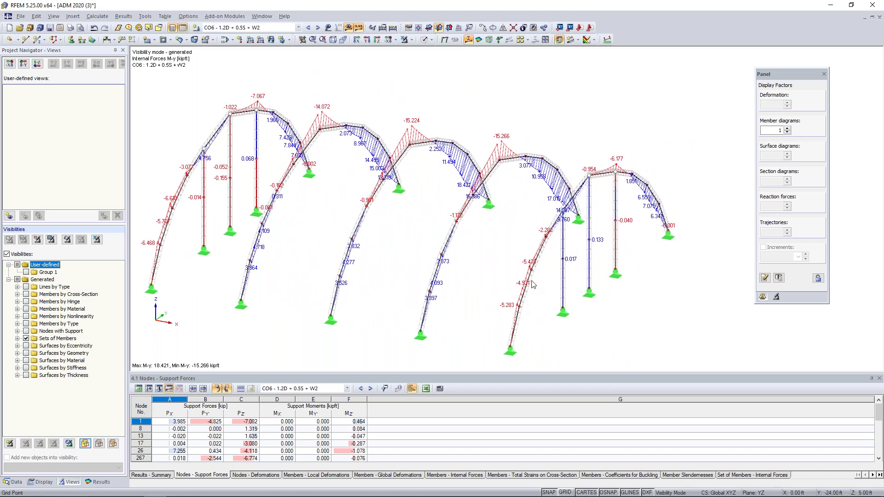
Step: Review the frames' internal forces N, Vy and Vz one after another, and return to My to compare the arches
left_click(99, 482)
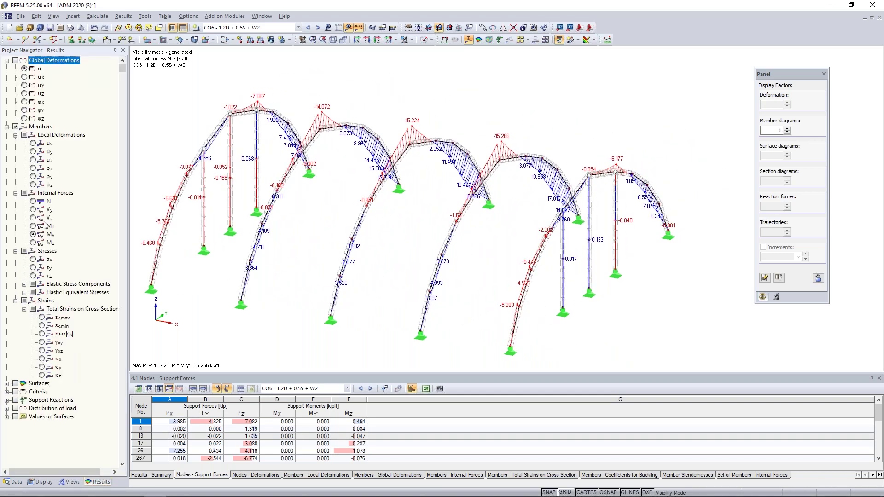
left_click(33, 201)
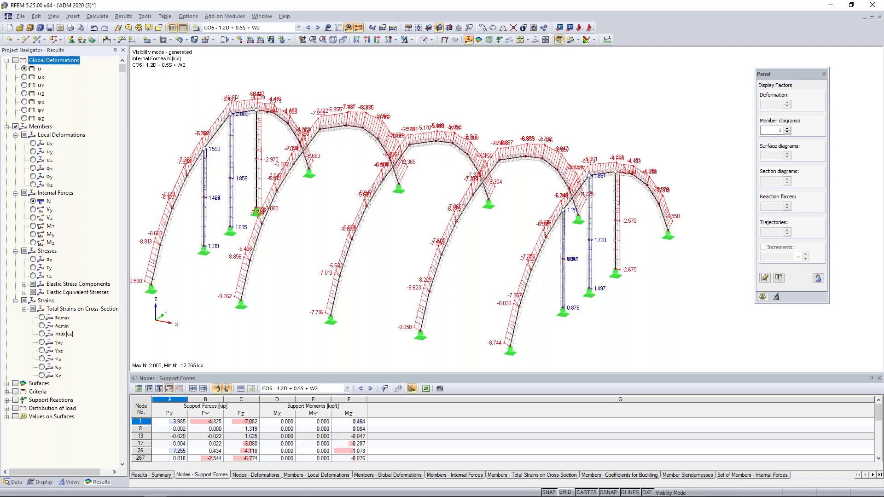
middle_click_drag(550, 230, 484, 242, "ctrl")
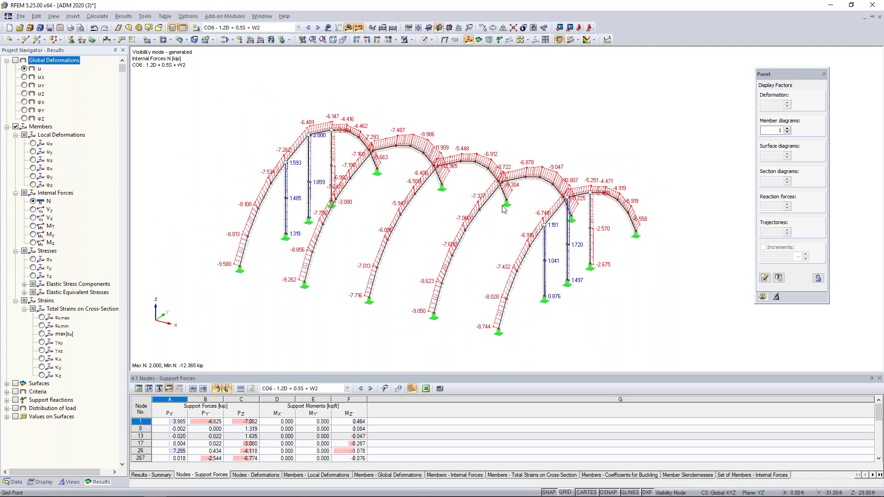
left_click(33, 210)
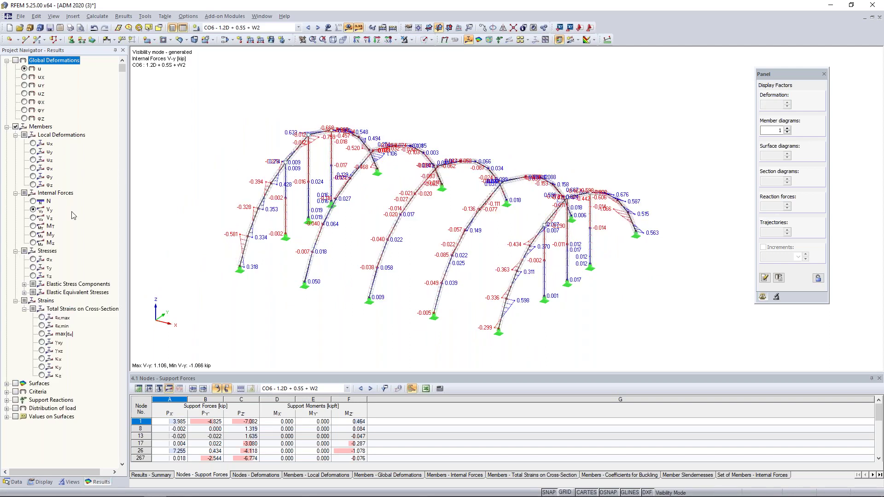
left_click(35, 218)
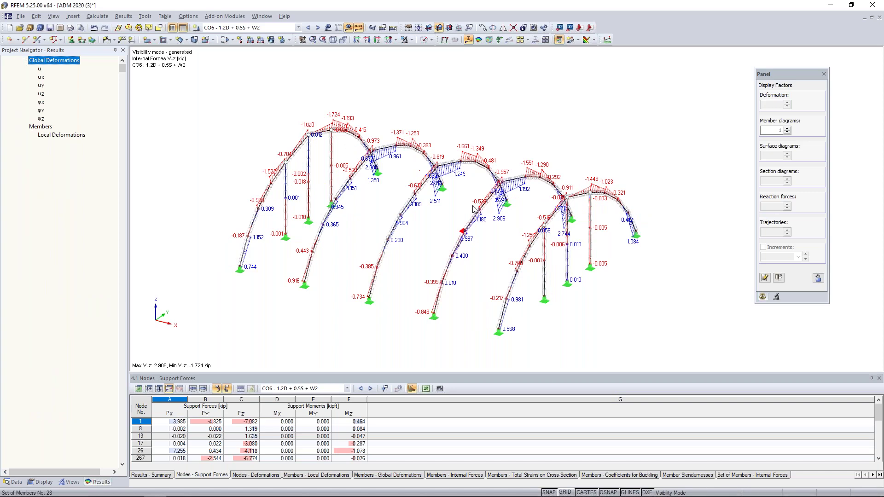
left_click(34, 234)
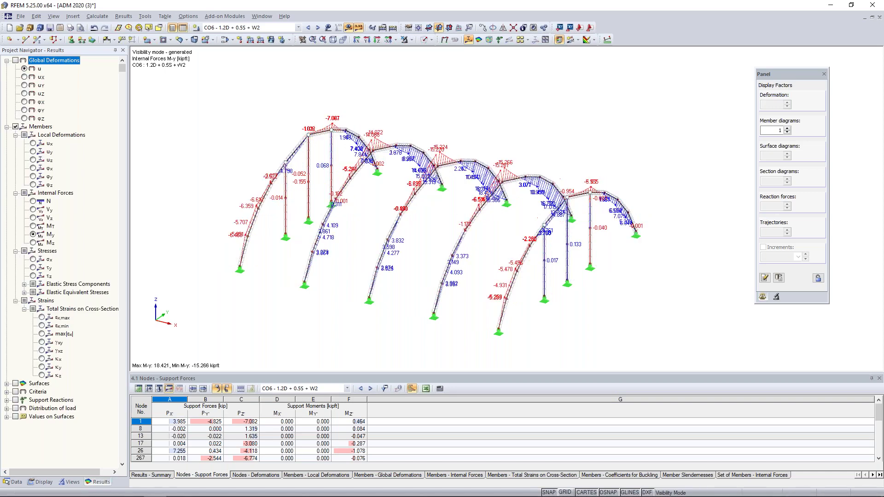
middle_click_drag(586, 160, 406, 174, "ctrl")
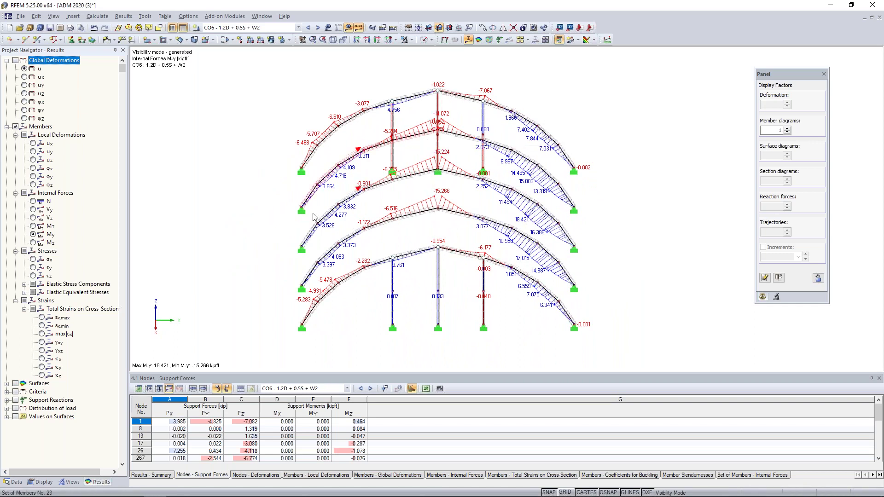
middle_click_drag(224, 237, 422, 200, "ctrl")
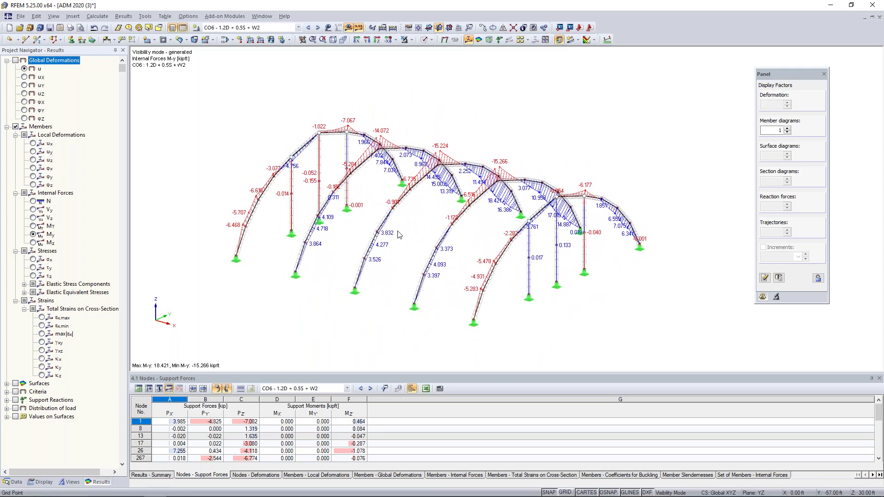
Step: Open the result diagrams for set of members 23 on the middle arch and add the internal forces N and Vz
scroll(387, 259, "up", 2)
scroll(386, 259, "up", 1)
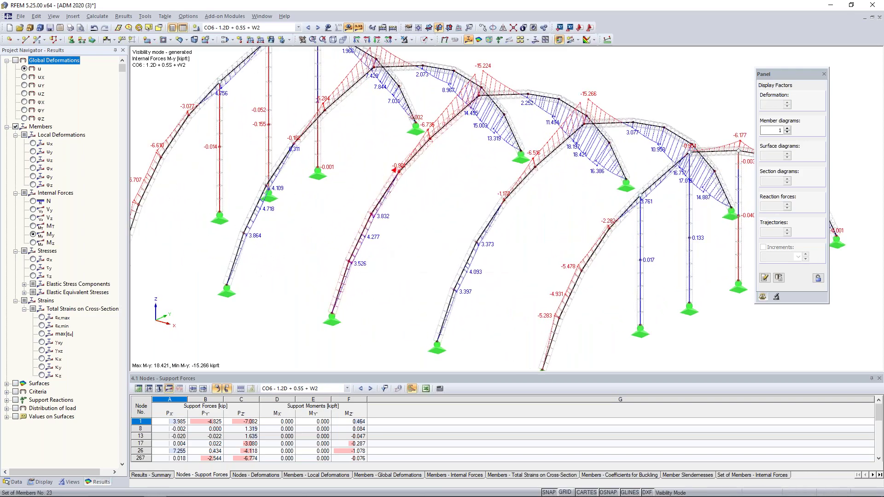
right_click(356, 255)
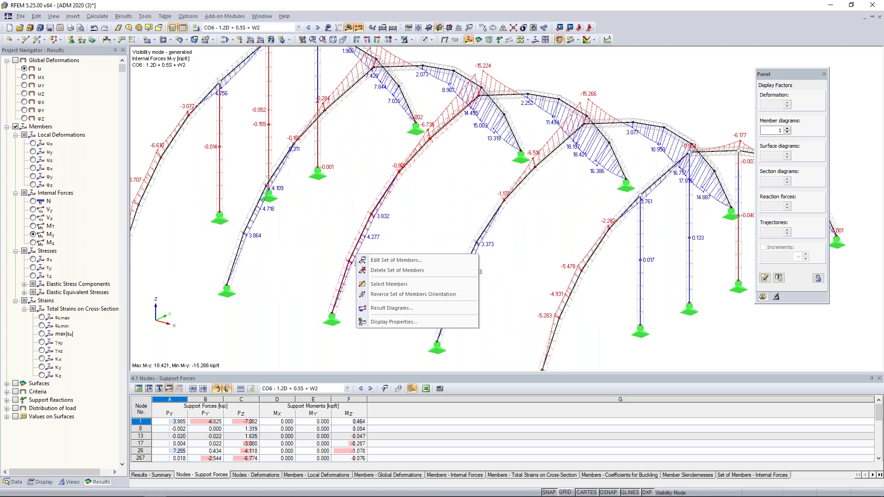
left_click(381, 309)
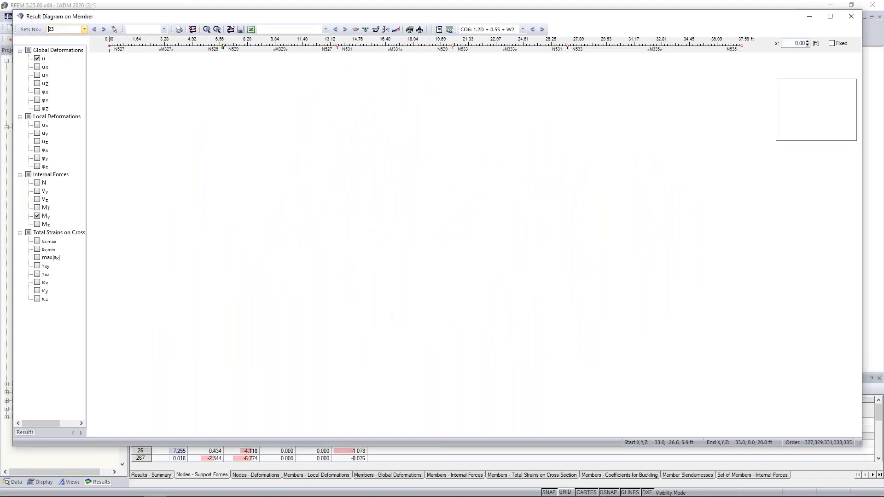
left_click(38, 182)
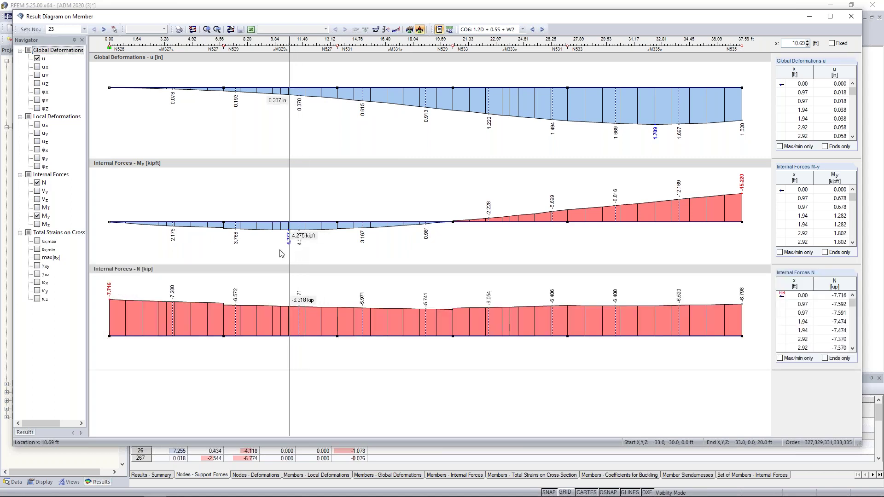
left_click(37, 199)
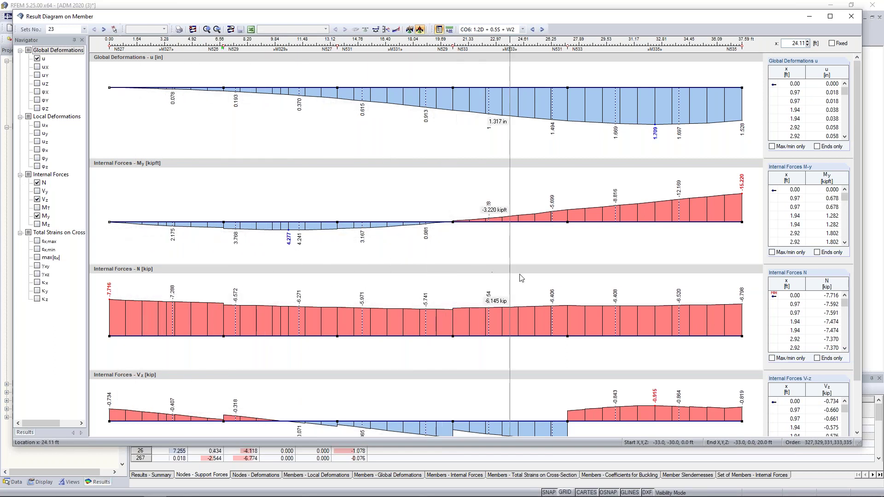
Step: Switch the result diagrams to load combination CO8 - 1.2D + W2, review them and close the diagram window
left_click(542, 29)
left_click(542, 29)
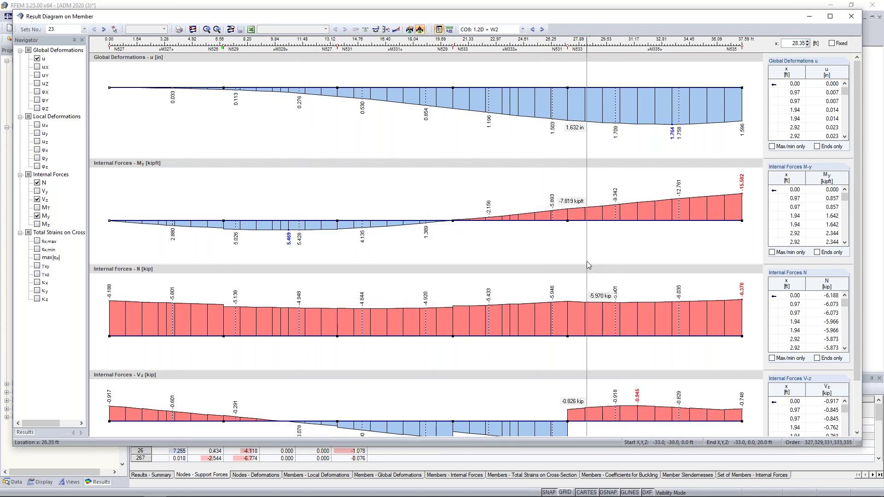
left_click(852, 17)
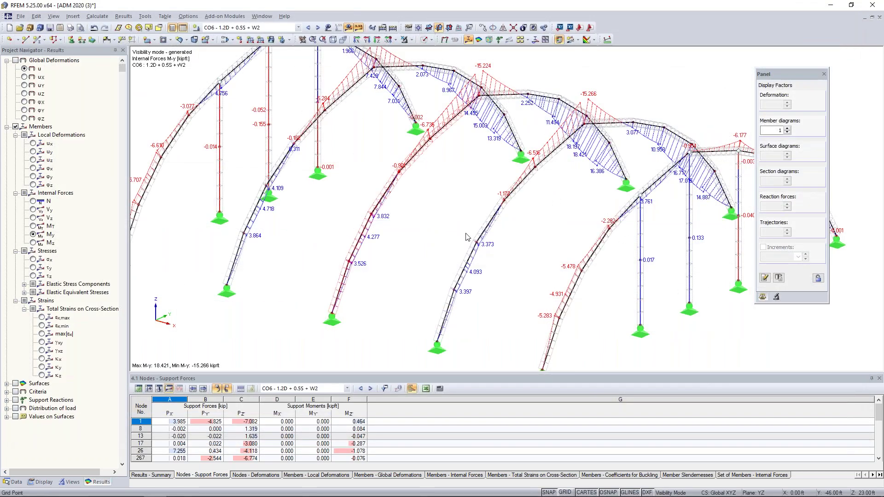
Step: Enlarge the results table area and show the Members - Internal Forces table for CO6
scroll(466, 237, "down", 1)
scroll(342, 236, "down", 1)
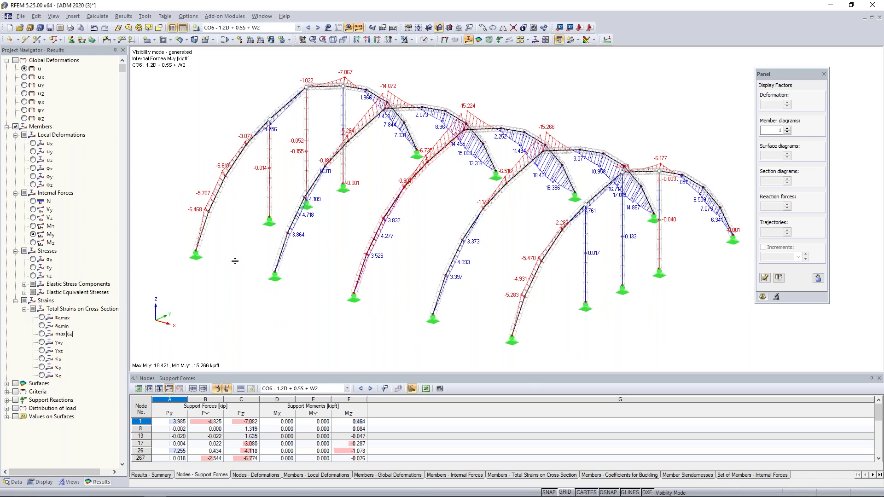
left_click_drag(235, 374, 235, 260)
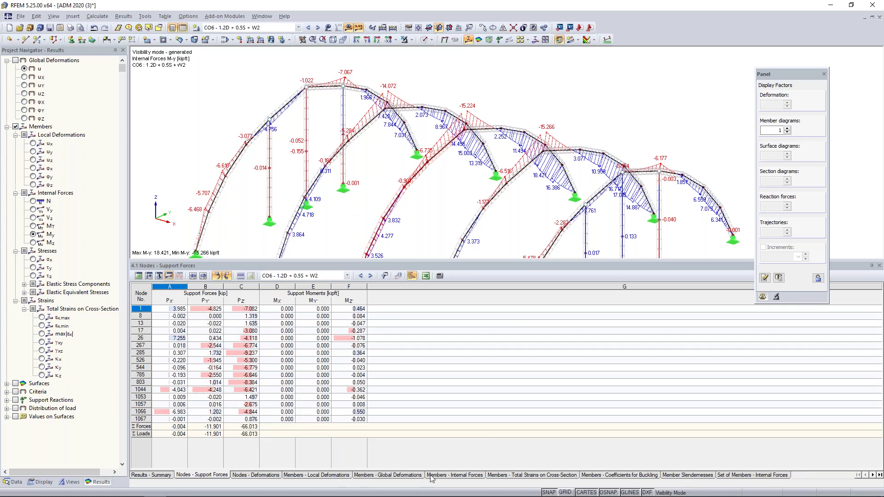
left_click(454, 476)
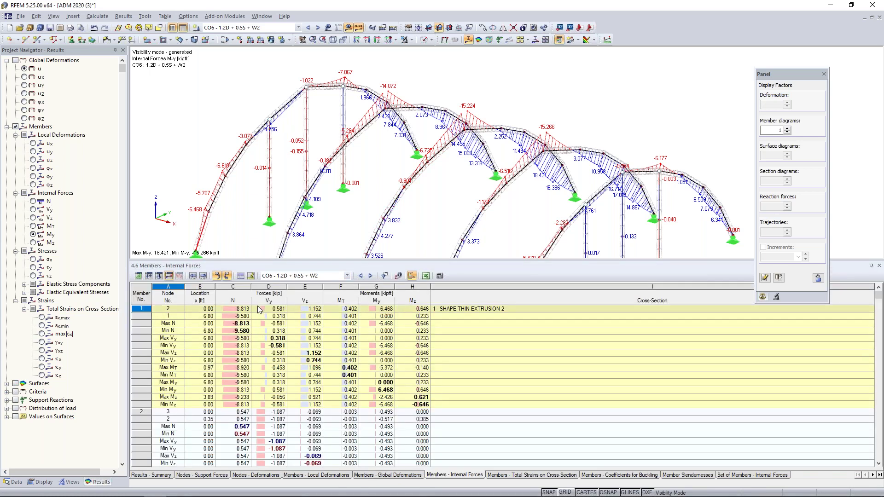
Step: Locate member 1's extreme internal forces on the model from their table rows, including Max N, Min N, Max Vy and Max My
left_click(210, 323)
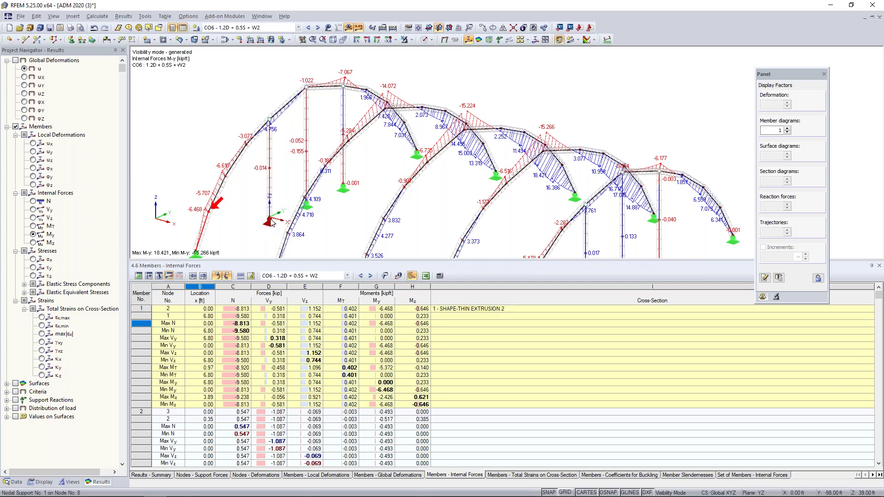
scroll(277, 221, "down", 2)
middle_click_drag(289, 215, 313, 166)
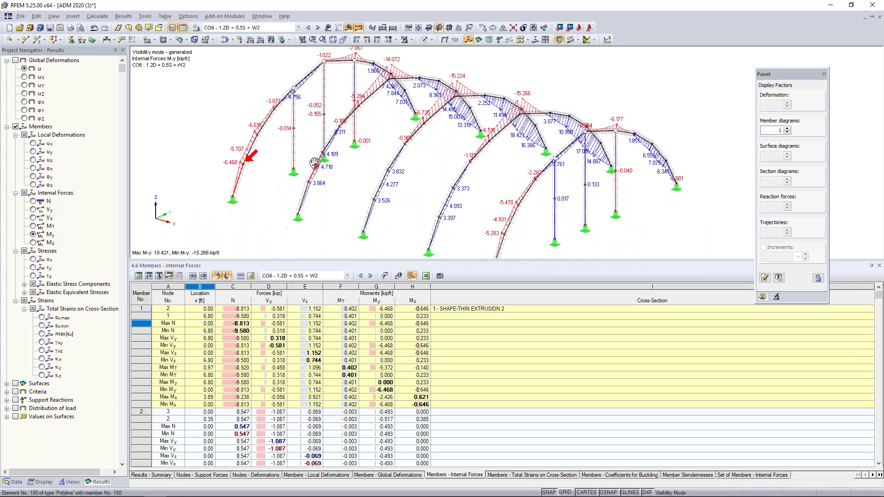
left_click(208, 332)
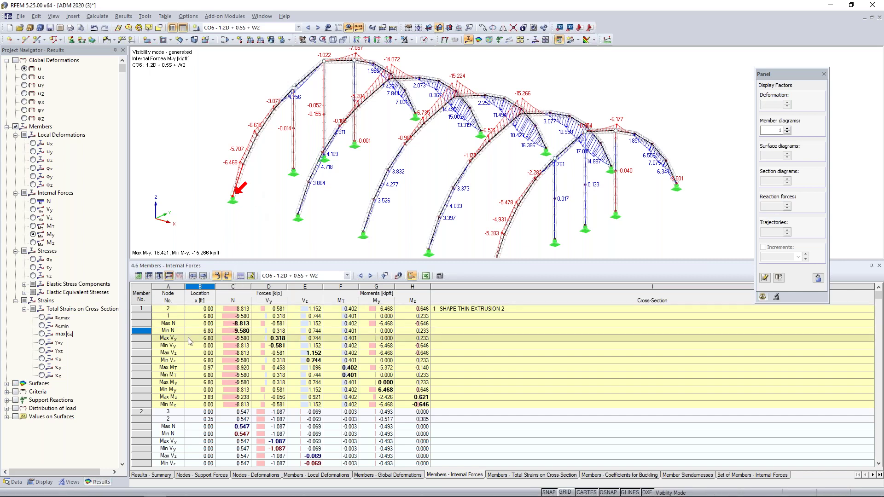
left_click(198, 324)
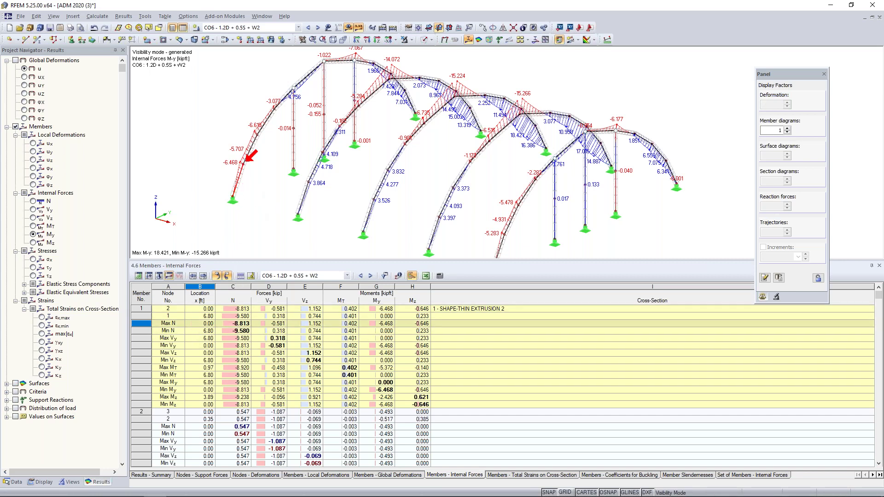
left_click(198, 338)
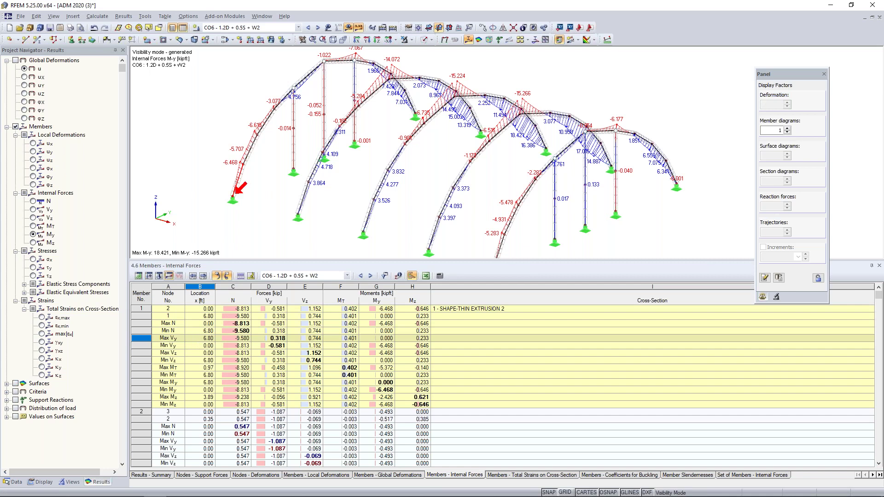
left_click(191, 367)
left_click(189, 385)
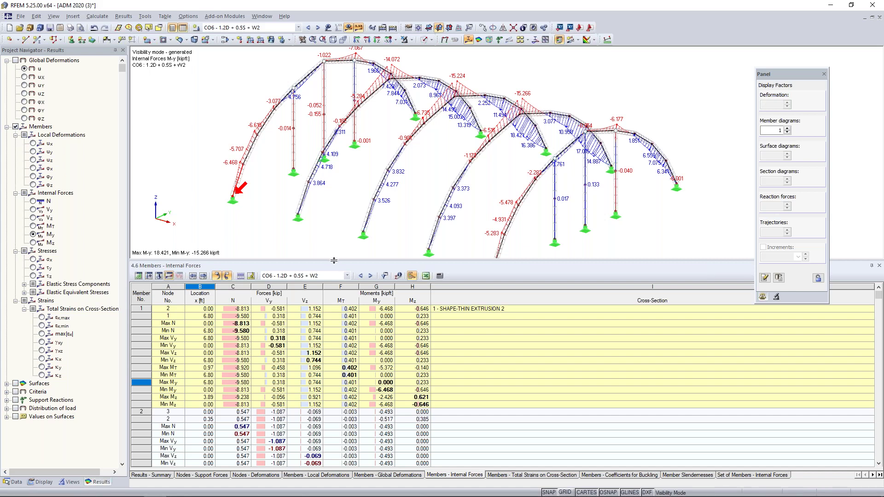
Step: Shrink the results table, replace the member results with the expanded surface result options, and make the whole model visible again
left_click_drag(346, 338, 345, 341)
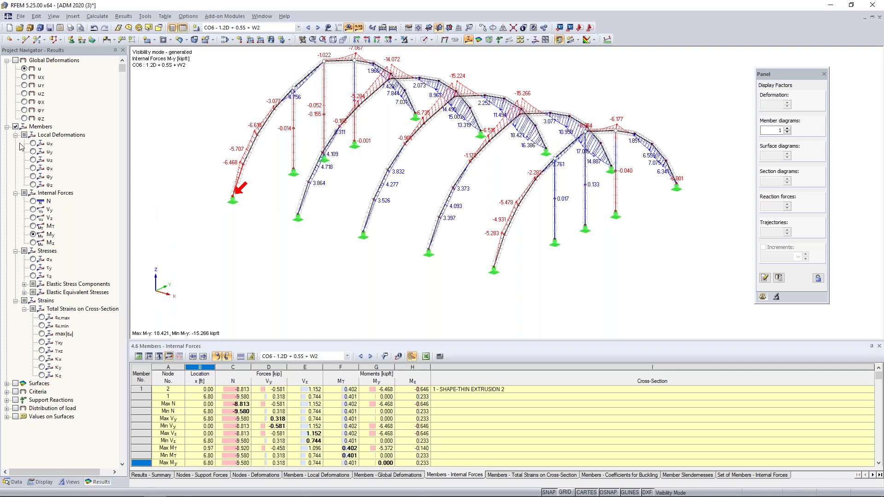
left_click(15, 127)
left_click(7, 128)
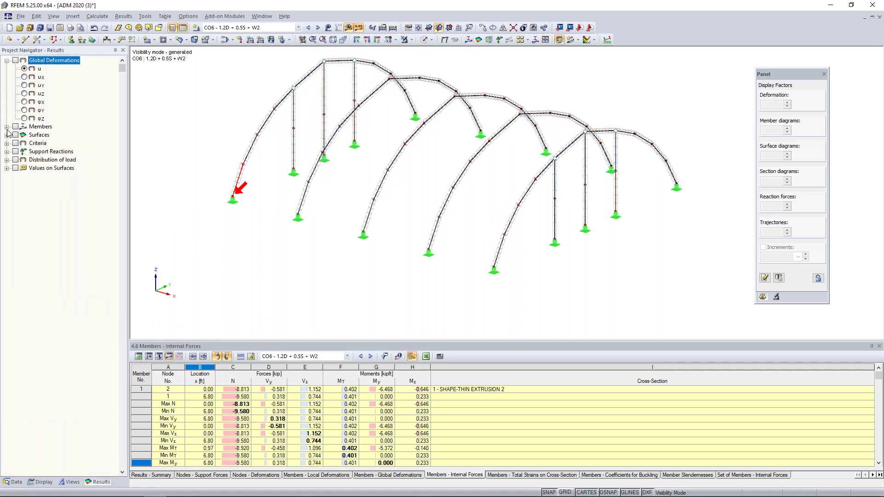
left_click(7, 135)
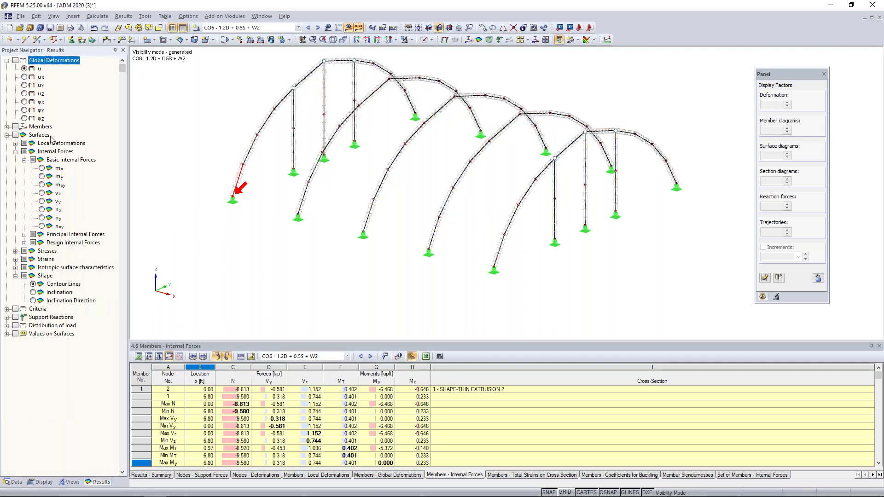
left_click(439, 28)
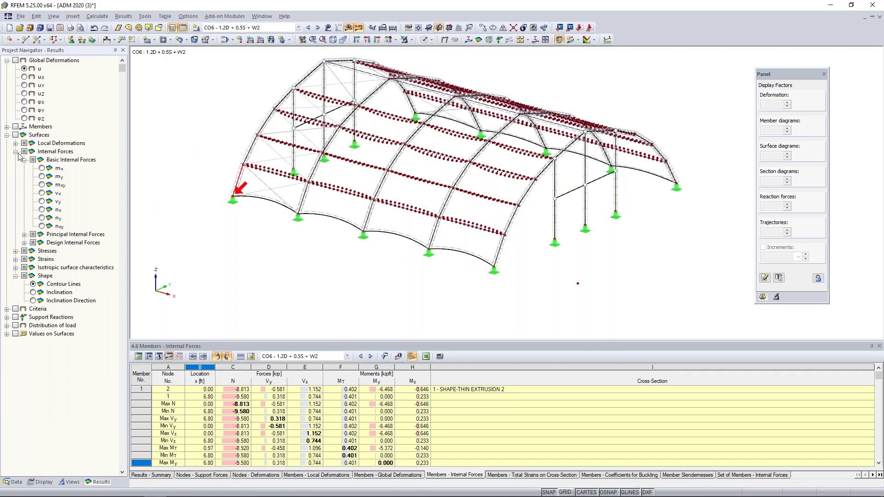
Step: Display the CO6 support reactions on the model and locate node 8 from its row in the Nodes - Support Forces table
left_click(7, 135)
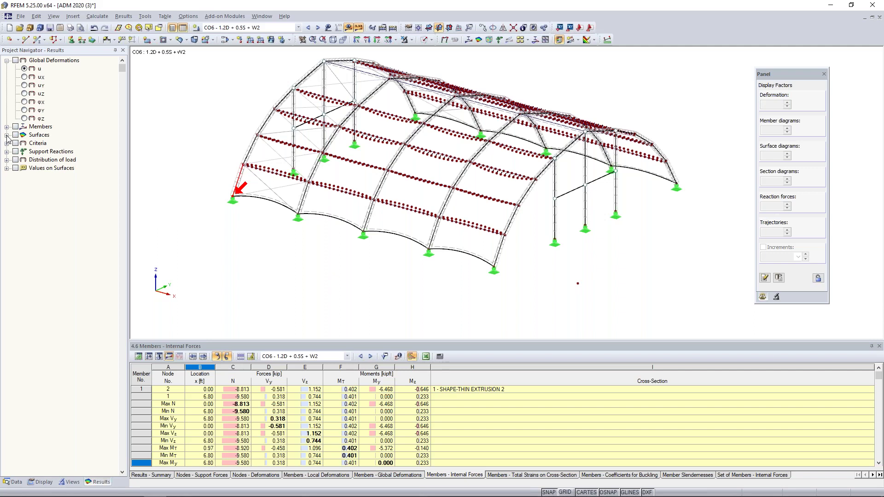
left_click(15, 151)
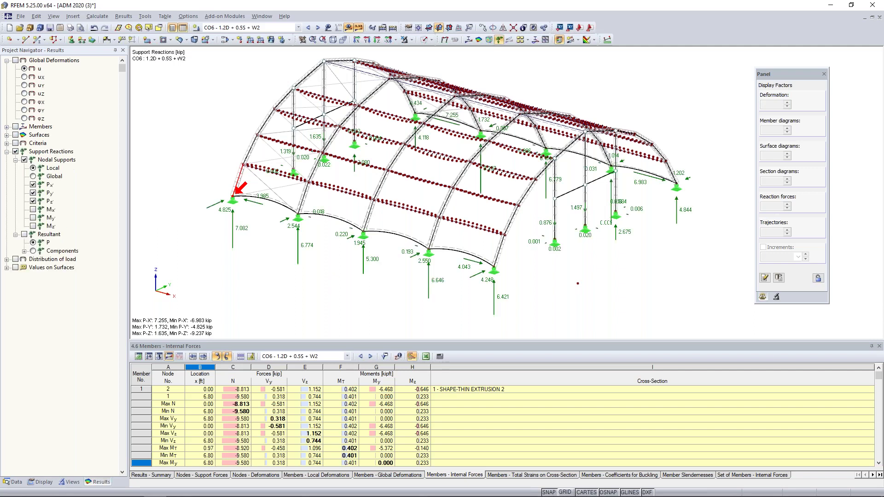
middle_click_drag(592, 294, 487, 263, "ctrl")
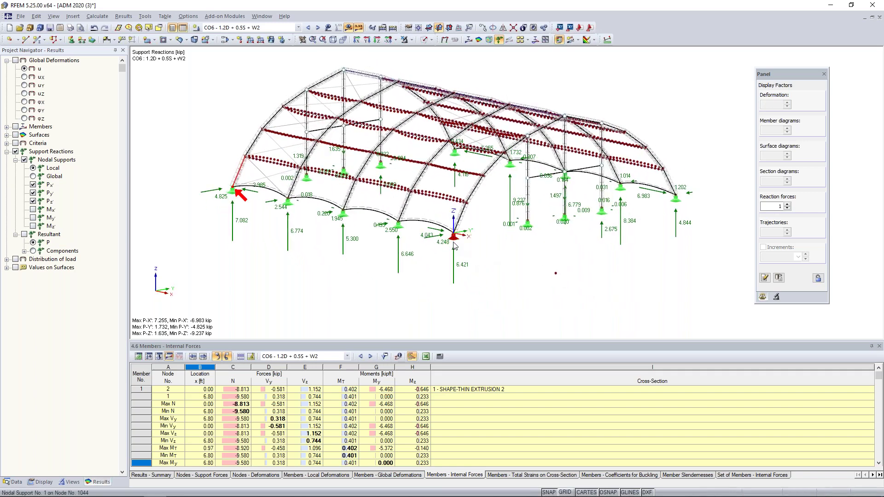
left_click(204, 477)
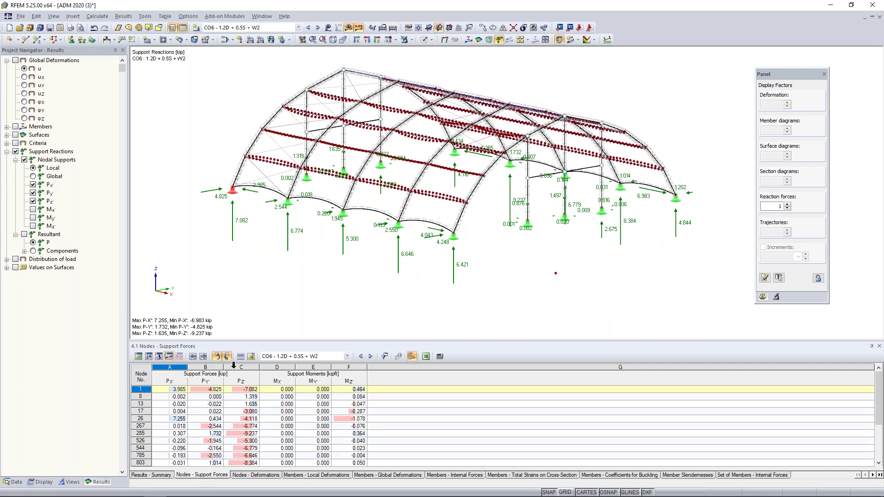
left_click(205, 397)
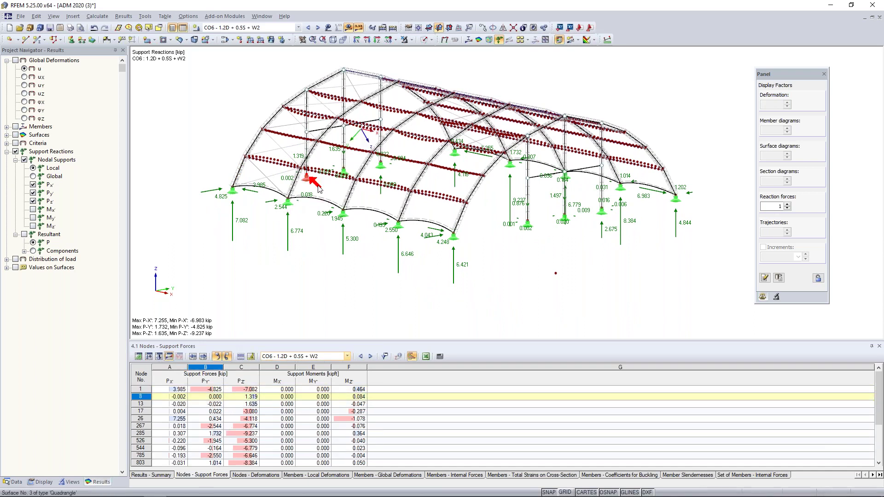
Step: Hide the support reactions and display the model in solid transparent mode
left_click(7, 152)
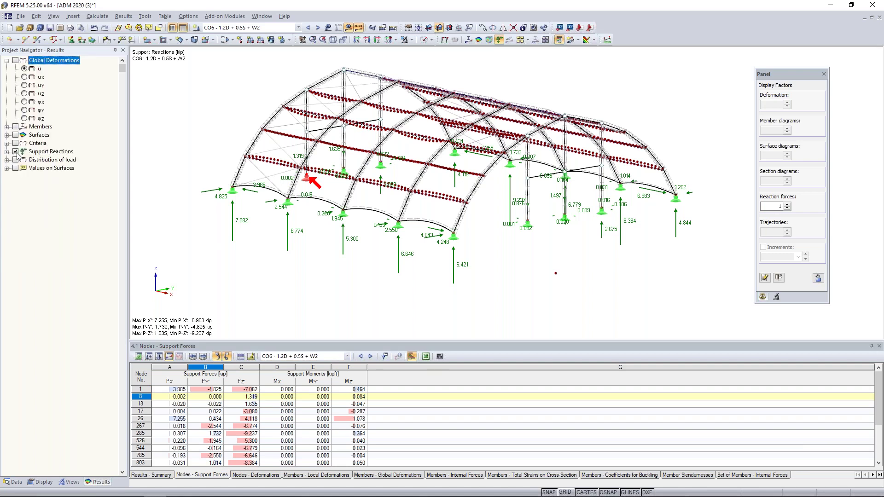
left_click(16, 152)
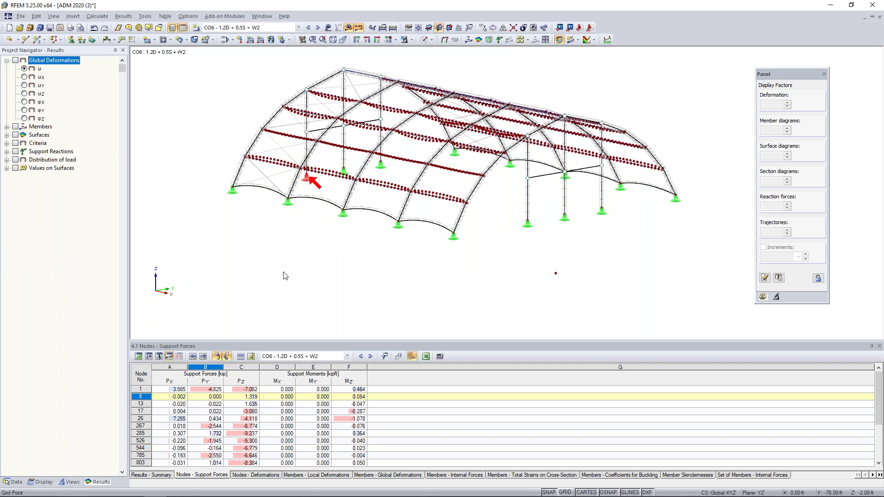
middle_click_drag(390, 257, 403, 293, "ctrl")
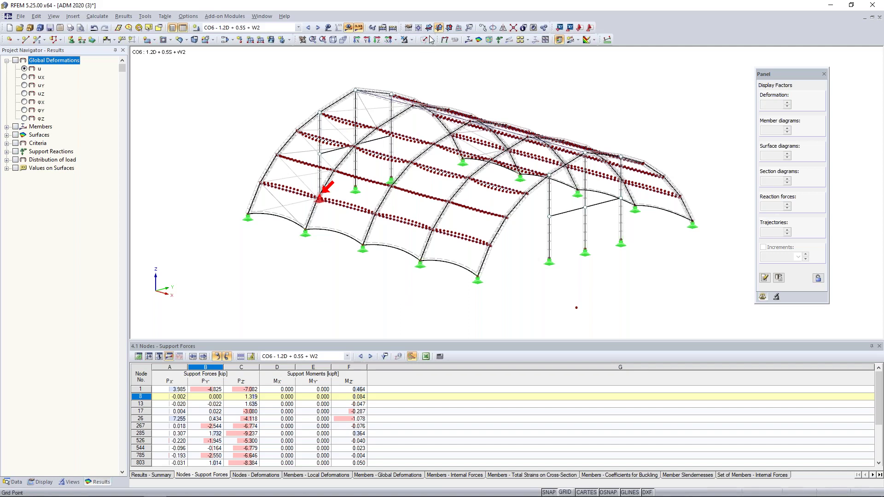
left_click(416, 42)
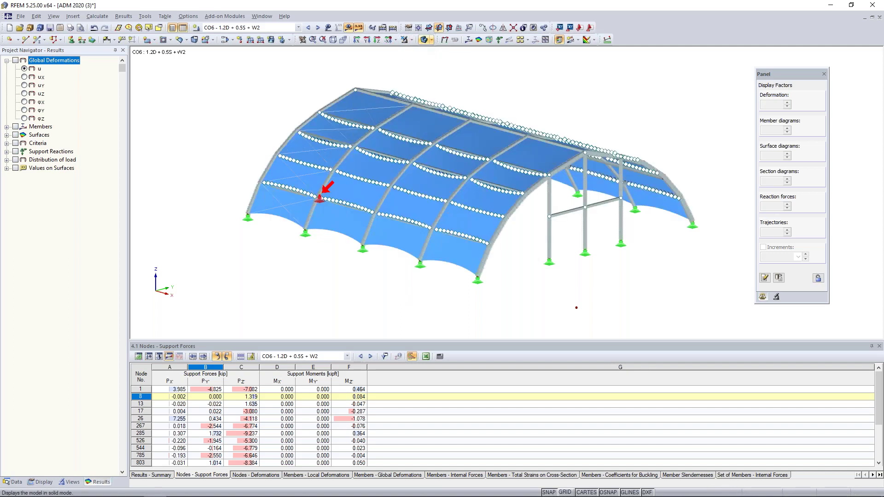
left_click(424, 40)
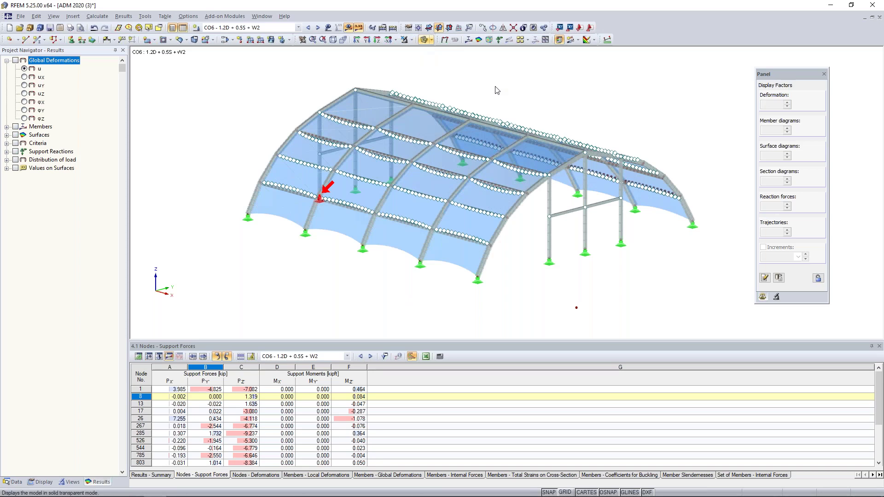
Step: Find RF-ALUMINUM ADM among the favorite add-on modules in the model data and check its available options
left_click(14, 482)
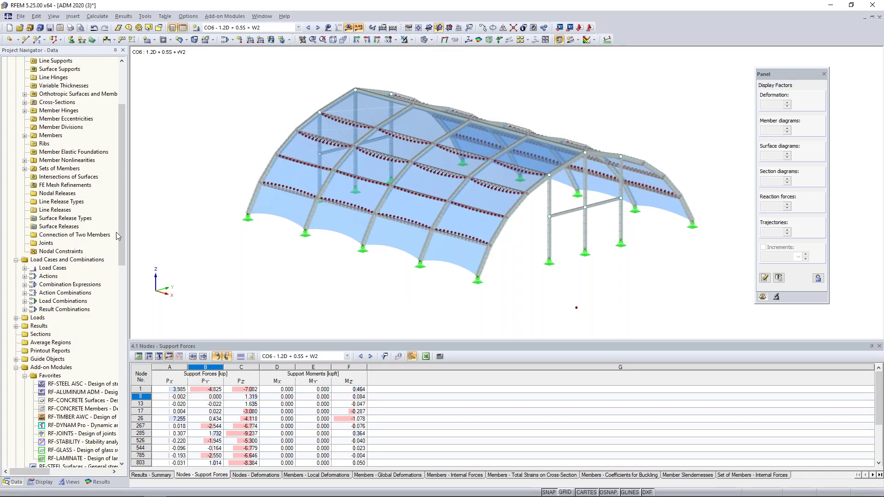
left_click_drag(122, 218, 138, 284)
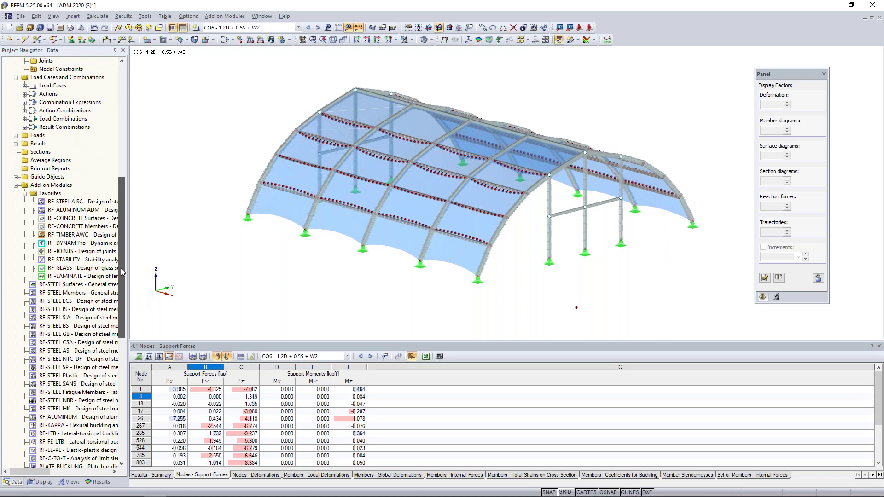
right_click(80, 213)
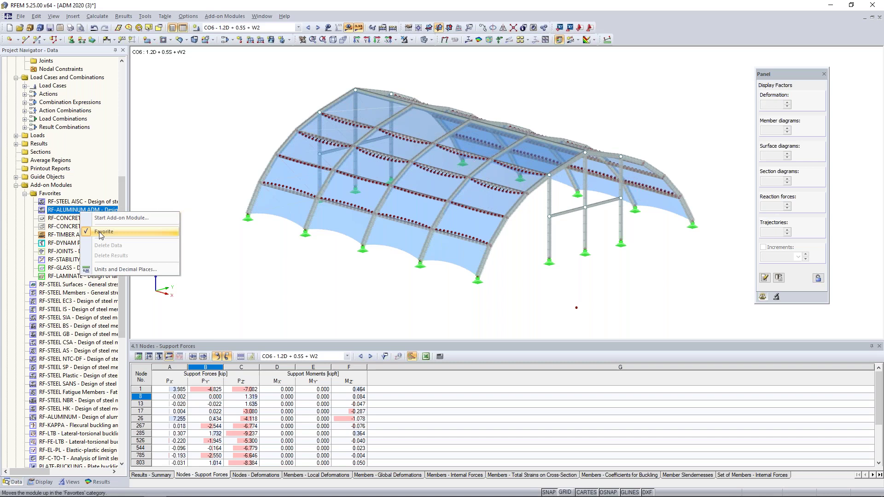
left_click(189, 178)
Step: Start the RF-ALUMINUM ADM aluminum design add-on module and bring the RFEM window back to the front
left_click(230, 16)
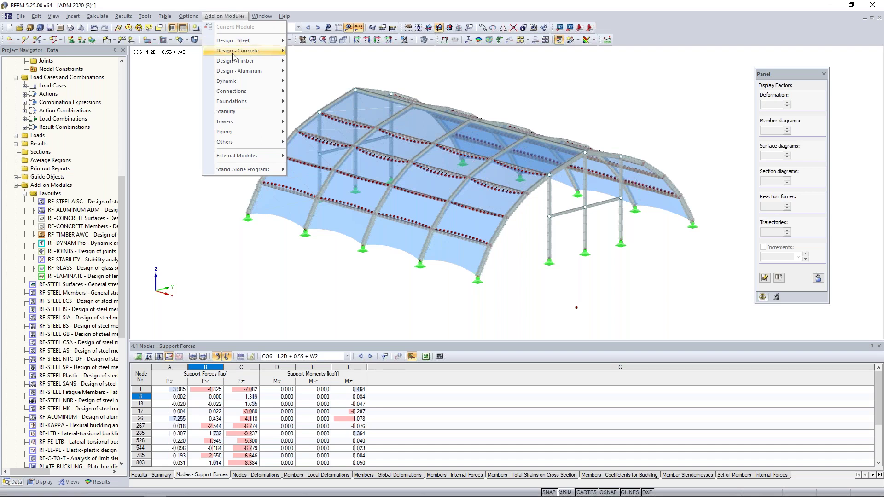
mouse_move(233, 82)
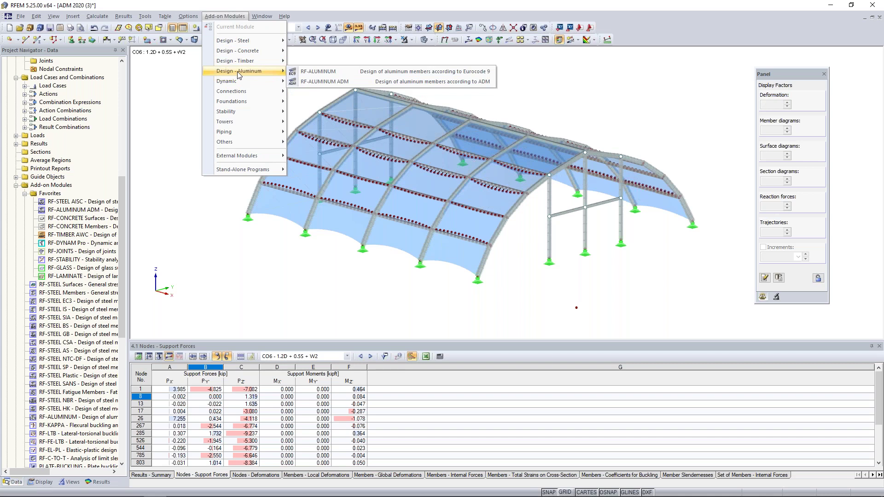
left_click(313, 82)
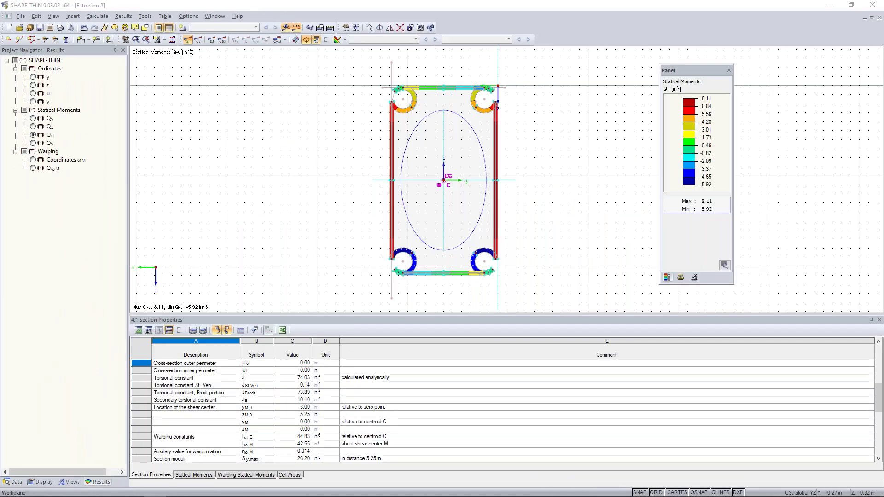
key("super+Tab")
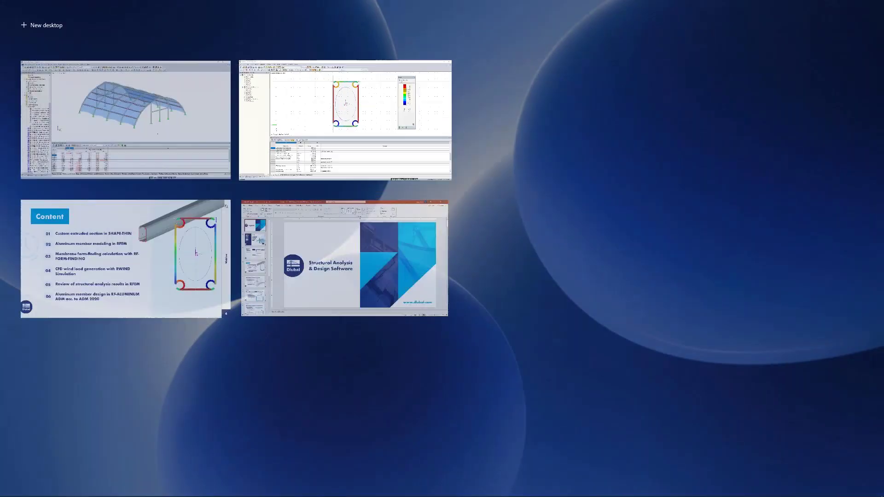
left_click(221, 98)
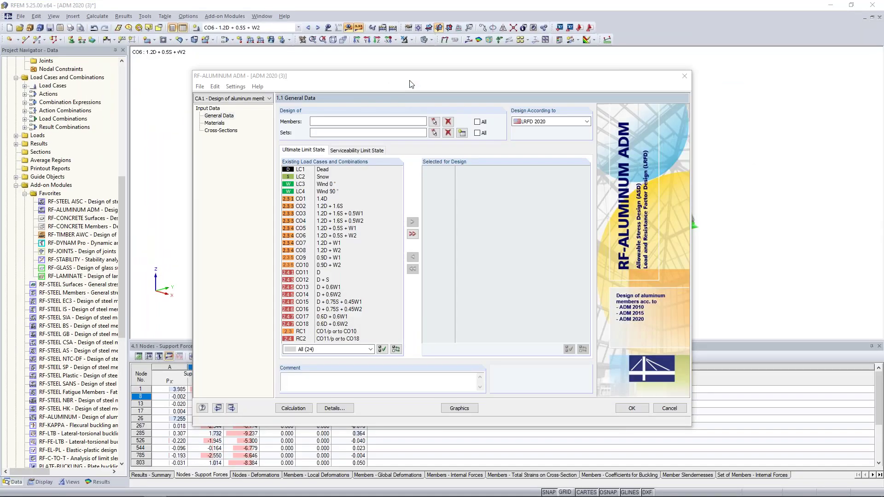
Step: Reposition the RF-ALUMINUM ADM window after uncovering the model, and set the design standard to LRFD 2020
left_click_drag(412, 80, 411, 66)
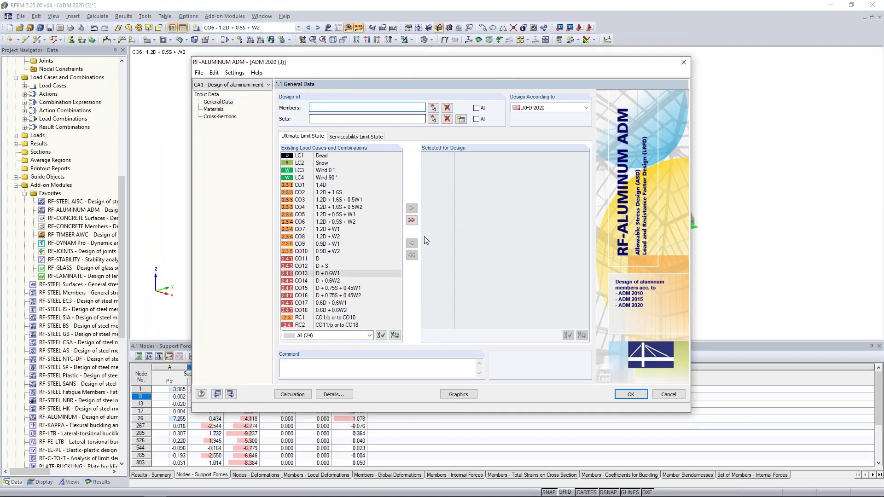
left_click_drag(449, 67, 419, 268)
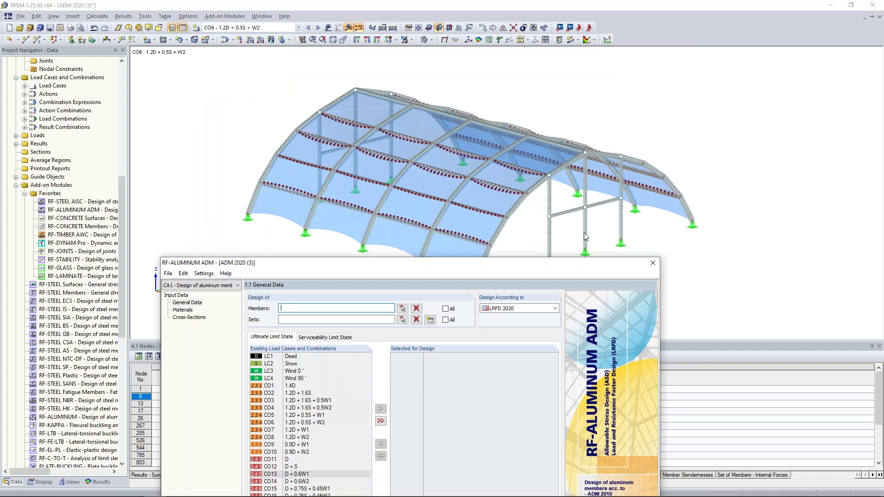
left_click_drag(494, 271, 533, 84)
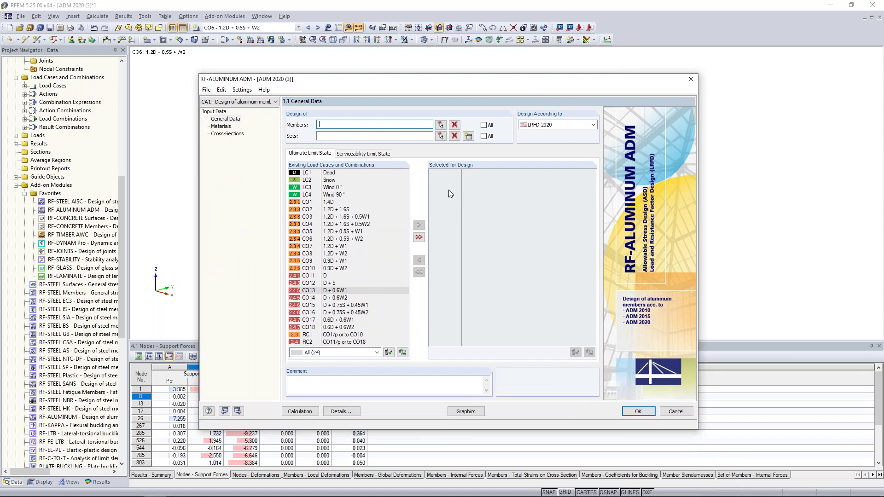
left_click(567, 125)
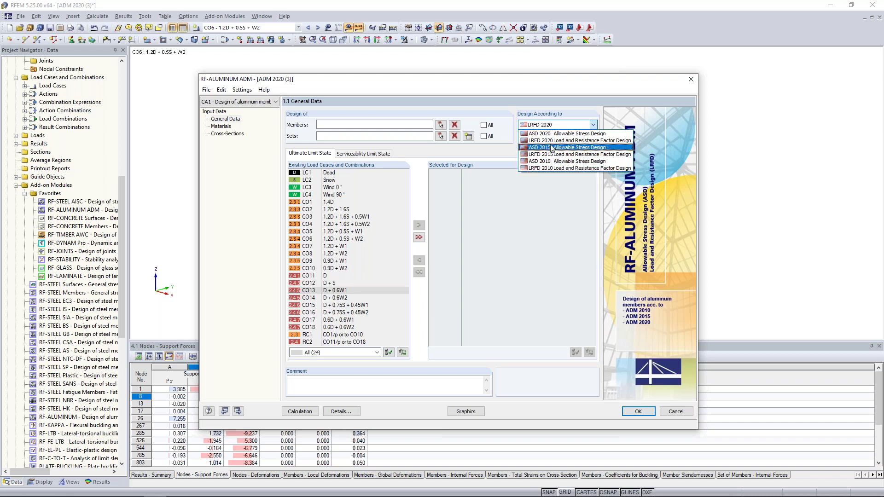
left_click(538, 140)
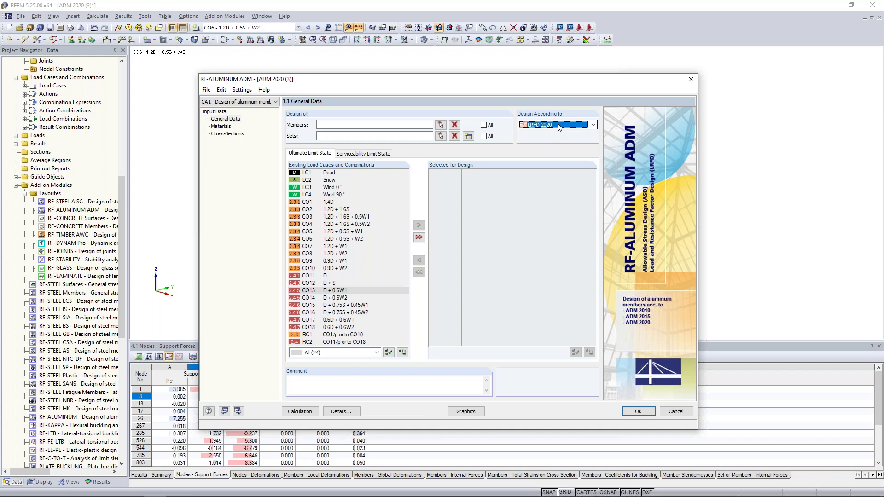
Step: Switch to the PowerPoint slide show and advance to the Aluminum Design Manual 2020 Updates slide
key("super+Tab")
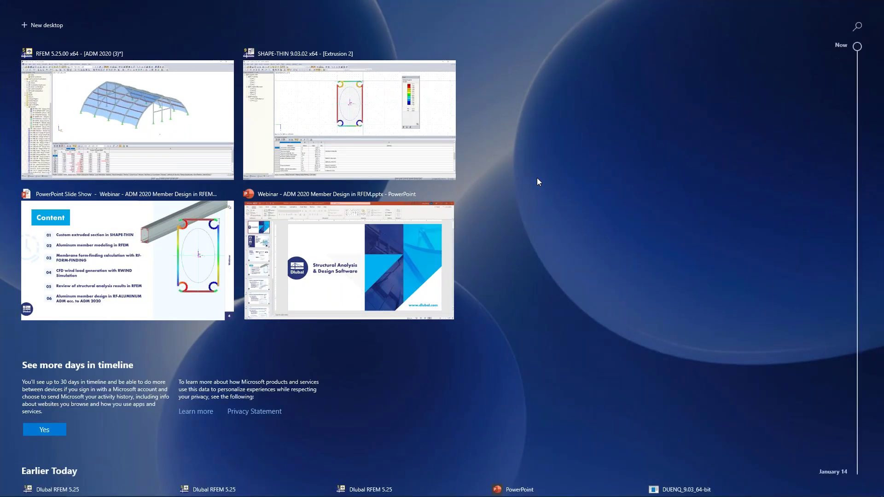
left_click(150, 262)
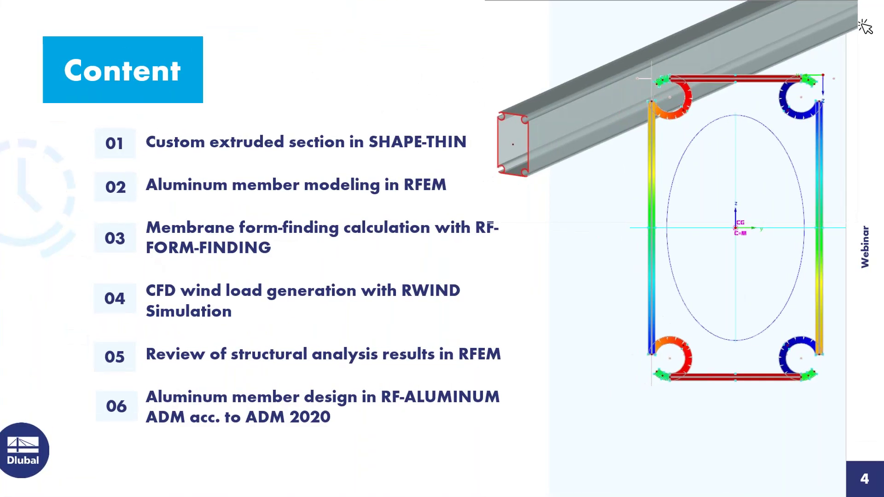
key("Right")
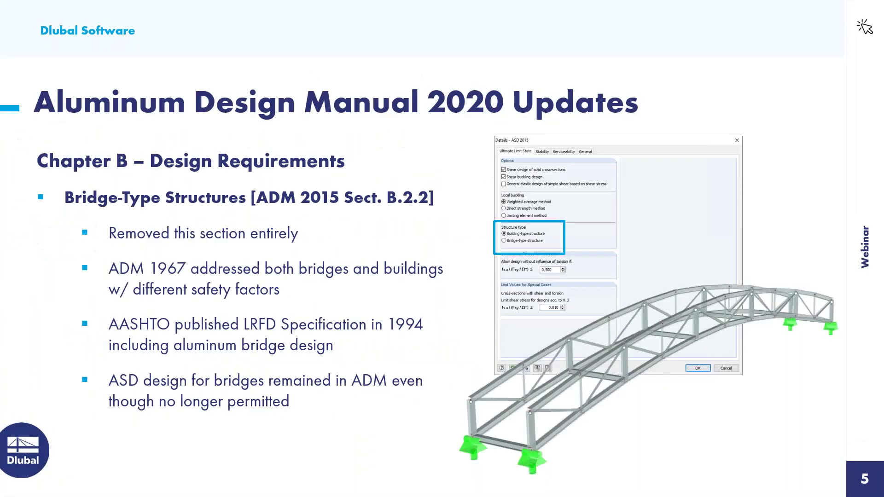
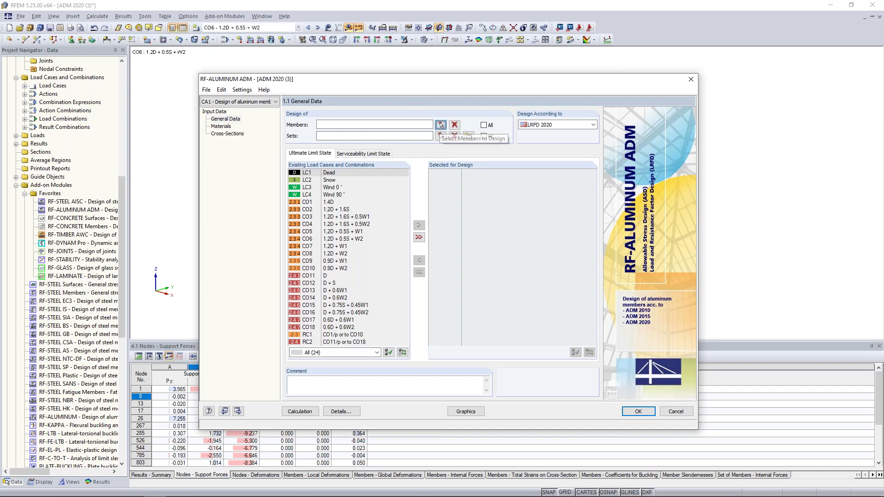
Step: While selecting members to design, limit the visible model to the generated Members by Type group so the membrane surfaces are hidden
middle_click_drag(553, 273, 367, 272, "ctrl")
left_click(74, 483)
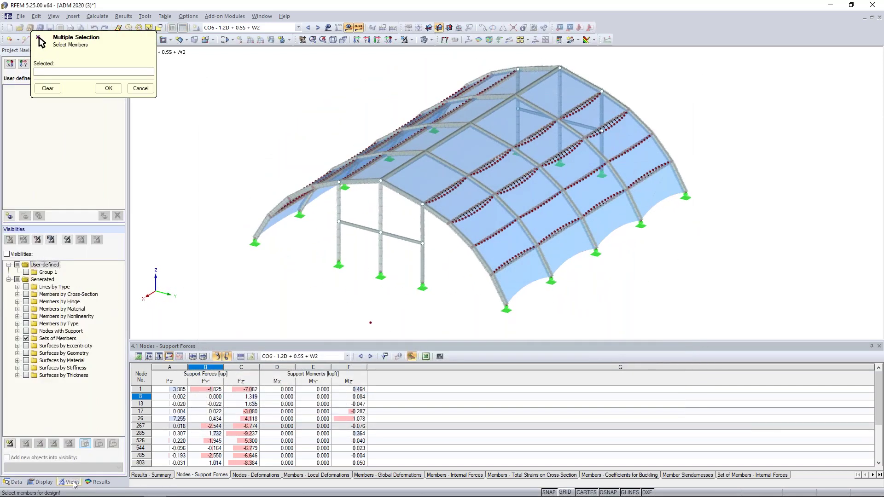
left_click(26, 339)
left_click(26, 340)
left_click(21, 324)
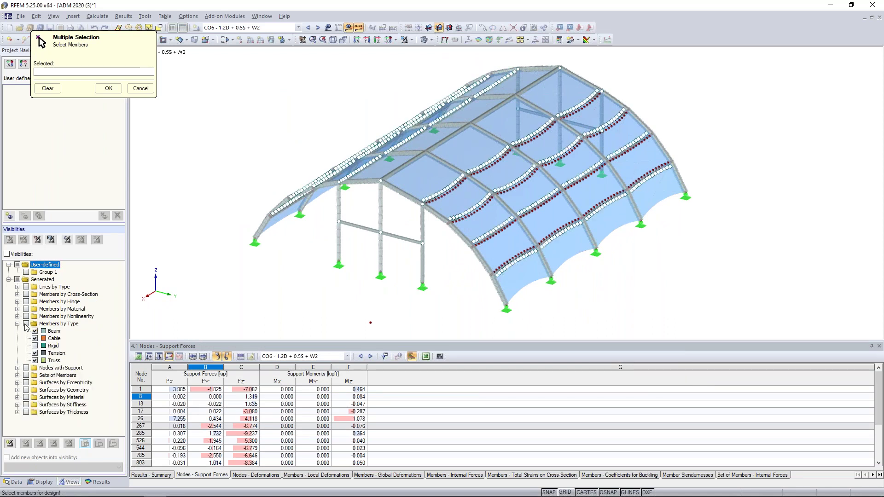
left_click(26, 323)
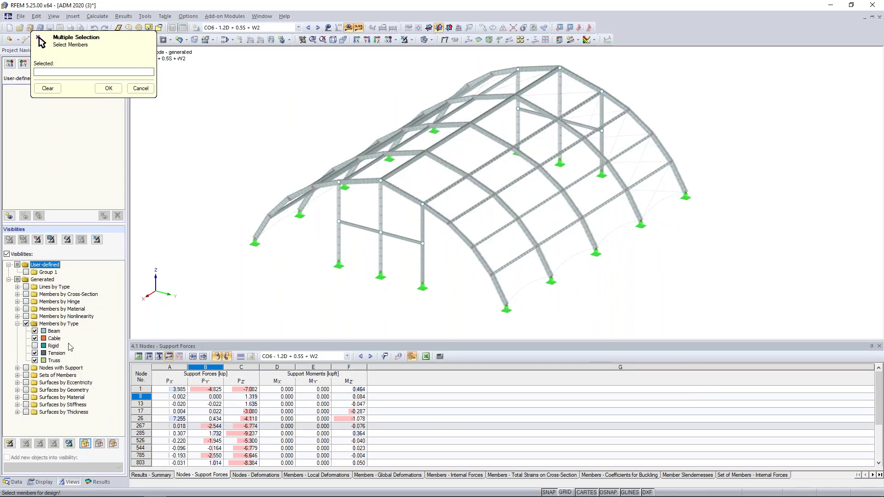
Step: Assign the five straight members 559, 560, 562, 564 and 566 between the first two arches for design
scroll(460, 284, "up", 3)
middle_click_drag(462, 284, 479, 302)
left_click(550, 270)
left_click(516, 239)
left_click(487, 209)
left_click(458, 176)
left_click(391, 146)
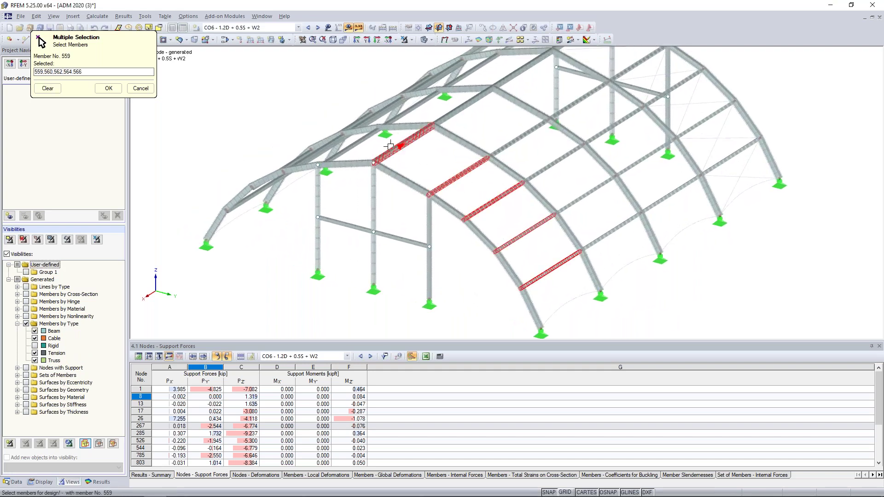
left_click(110, 88)
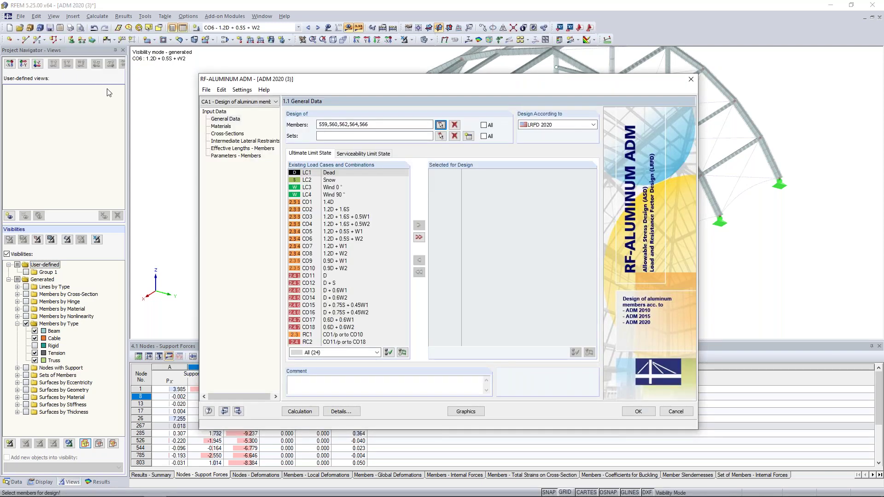
Step: Assign set of members 34, one half of the front arch, for design
left_click(441, 136)
left_click(417, 184)
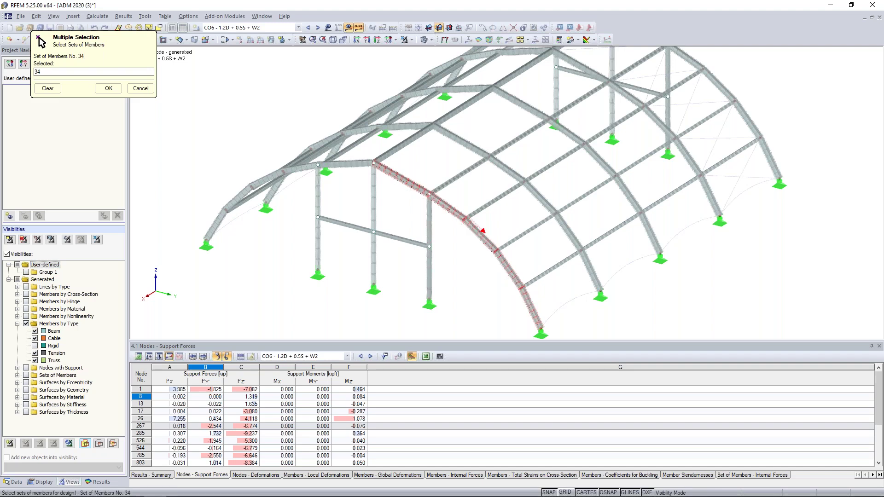
left_click(108, 89)
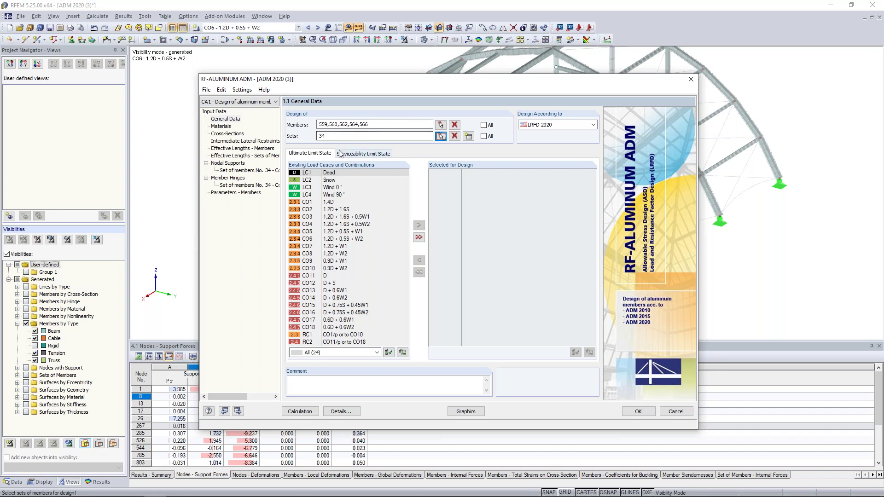
Step: Add load combinations CO1 to CO10 to the ultimate limit state design
left_click(339, 202)
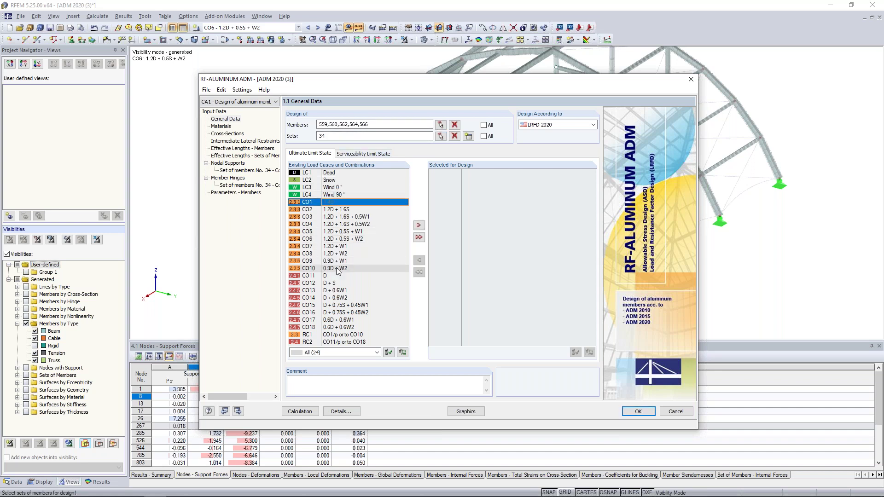
left_click(338, 269, "shift")
left_click(419, 224)
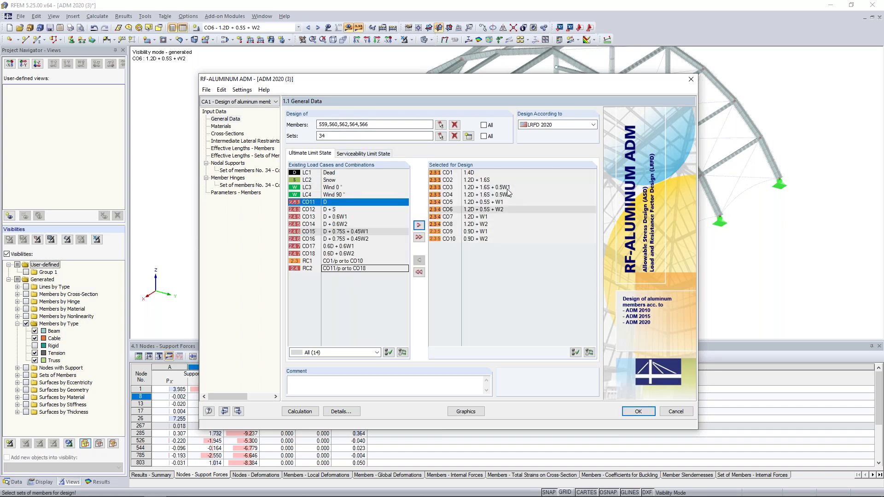
Step: Add load combinations CO11 to CO18 to the serviceability limit state design
left_click(344, 156)
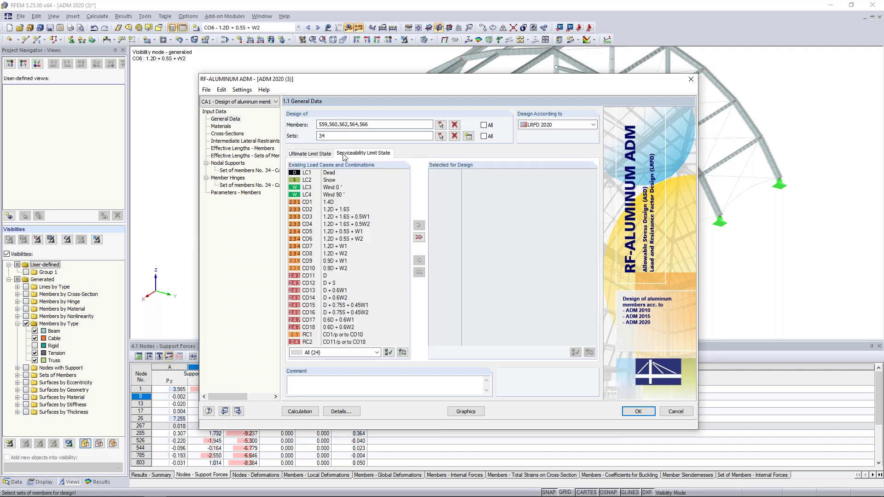
left_click(340, 276)
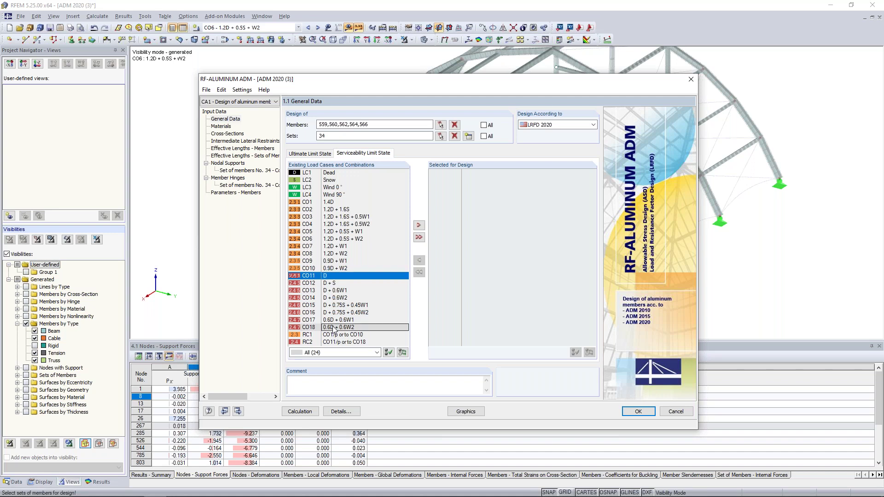
left_click(333, 328, "shift")
left_click(419, 225)
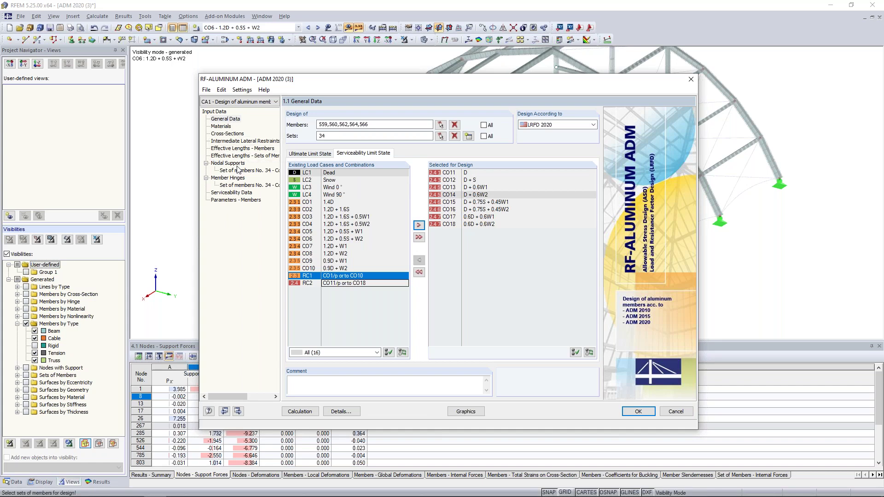
Step: Review the design inputs for the aluminum material, the extrusion and box cross-sections, and the intermediate lateral restraints
left_click(223, 127)
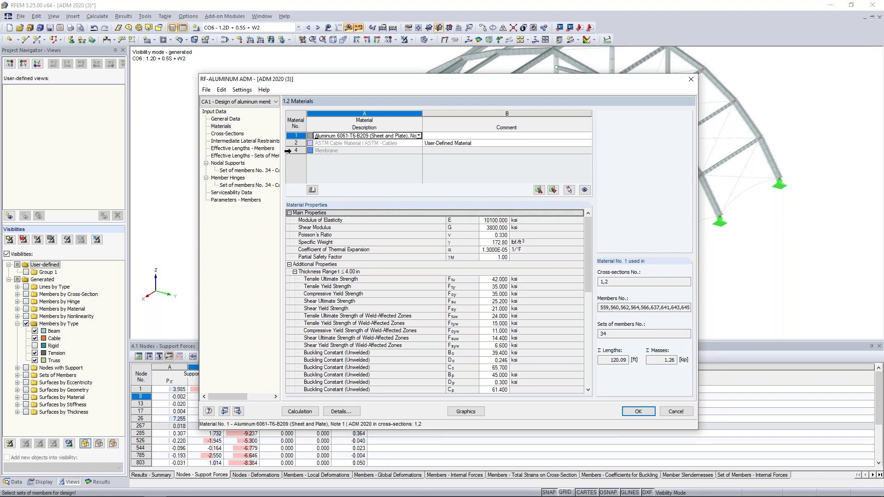
left_click(229, 134)
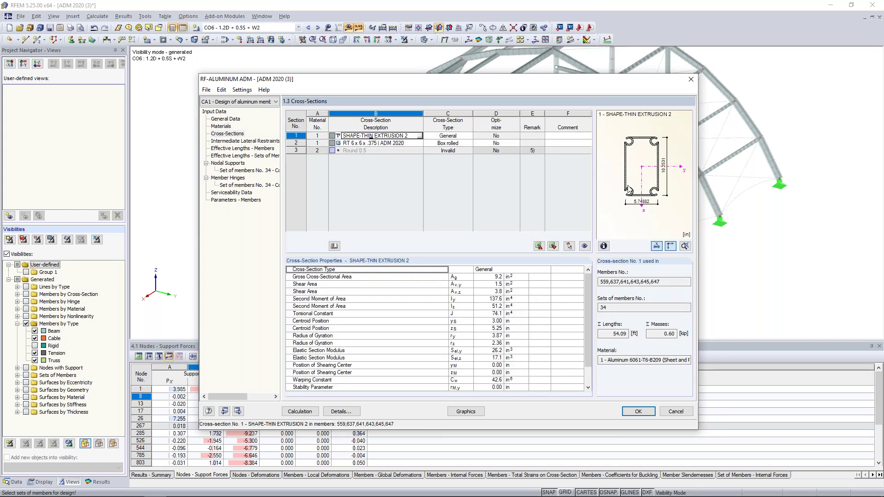
left_click(372, 143)
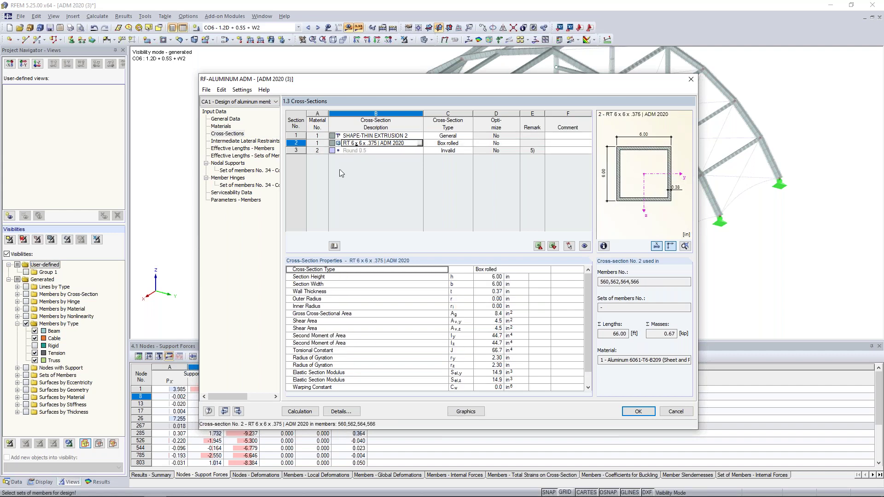
left_click(249, 141)
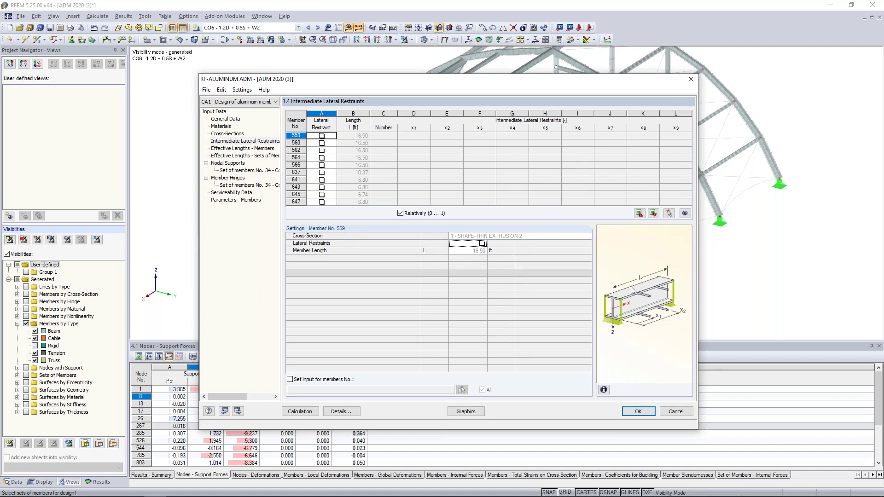
Step: Review the effective lengths of the members and of set 34, checking the Me options for member 559 with Eigenvalue kept
left_click(233, 149)
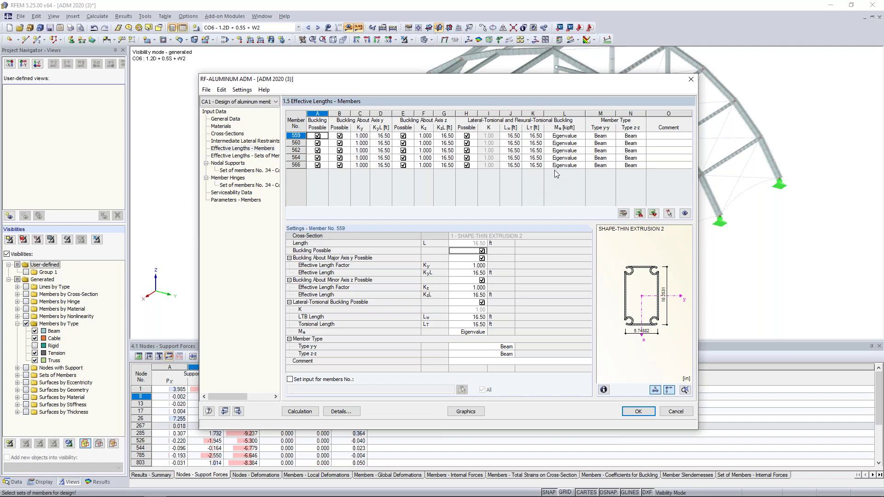
left_click(567, 137)
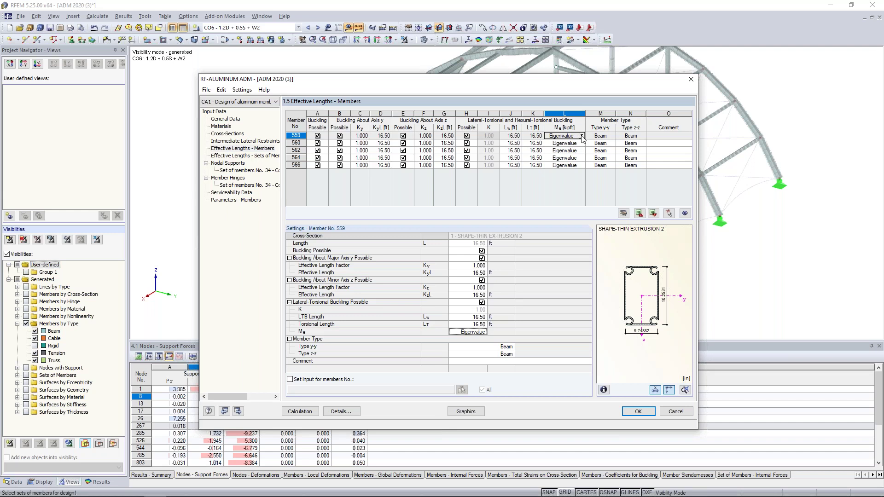
left_click(582, 136)
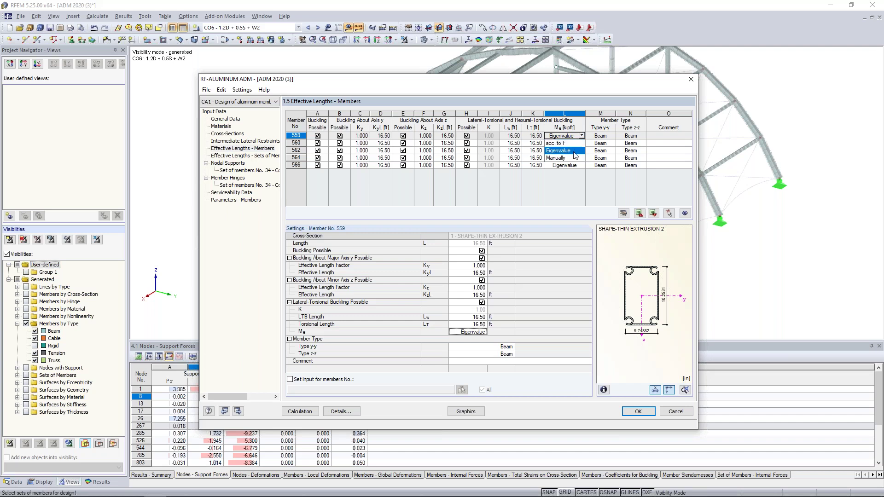
left_click(571, 151)
left_click_drag(573, 80, 542, 269)
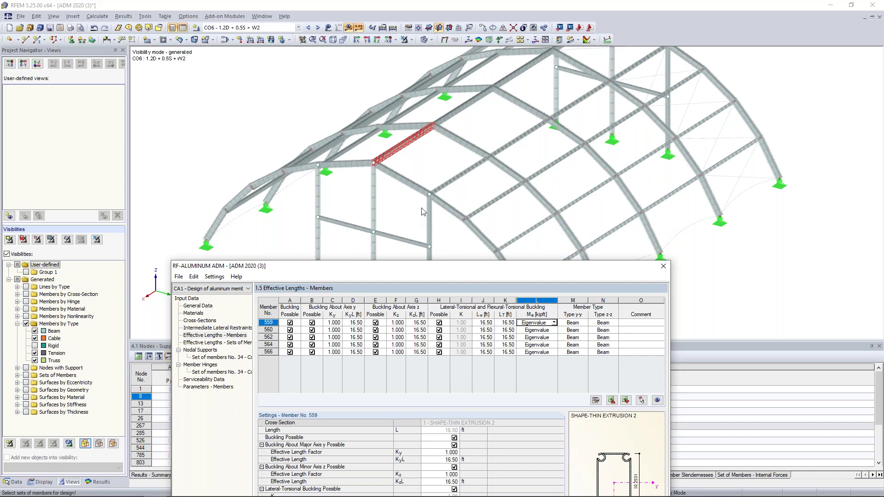
left_click_drag(475, 268, 478, 127)
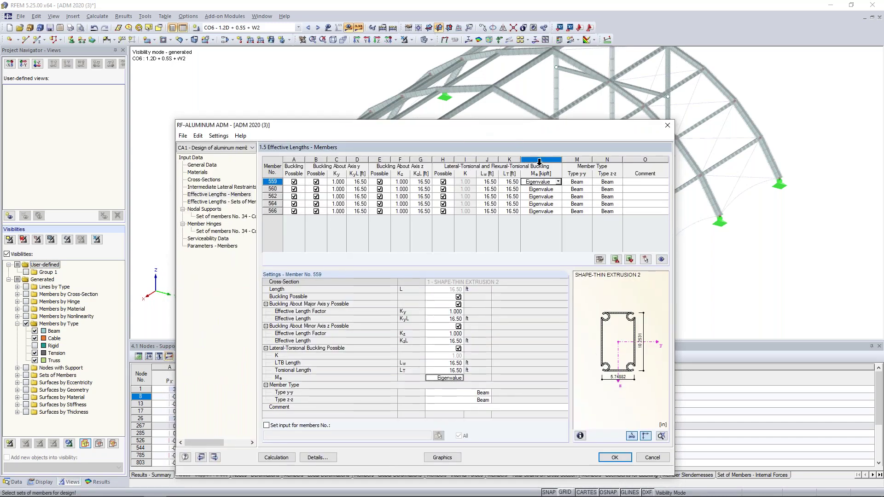
left_click(558, 182)
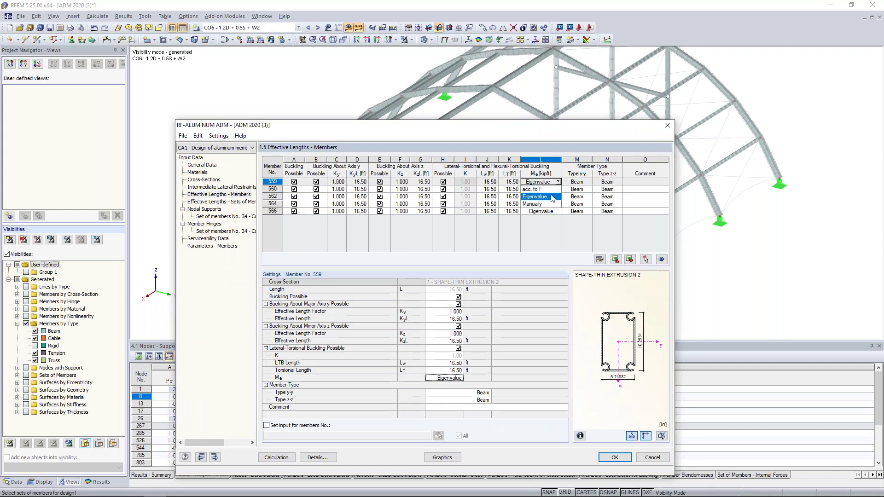
left_click(556, 238)
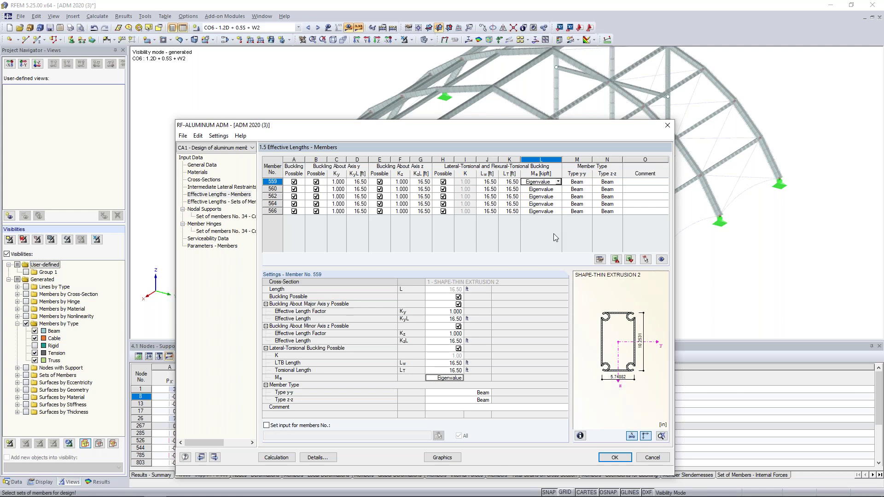
left_click(221, 202)
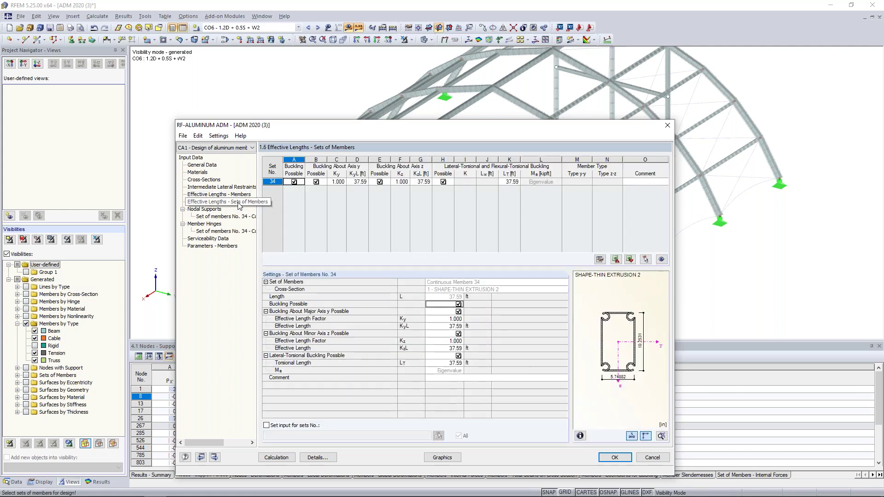
left_click_drag(472, 129, 505, 138)
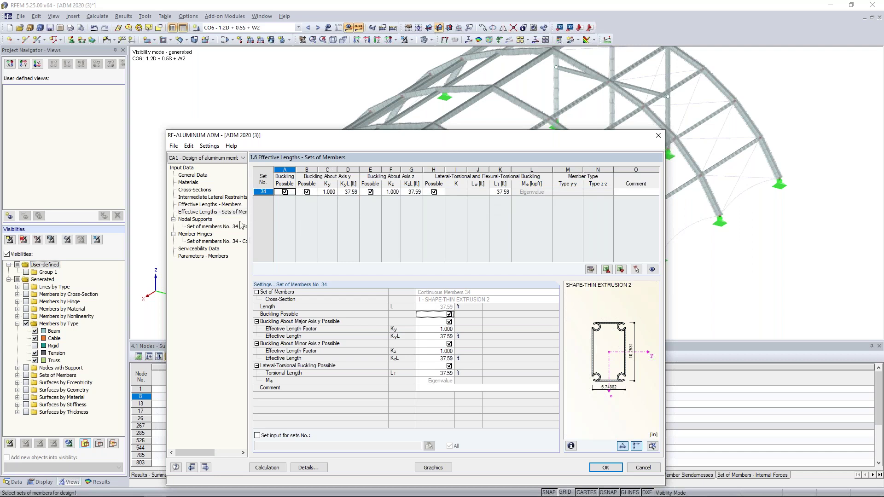
Step: In the nodal supports of set 34, release the rotation about X' and restrain the rotation about Z' at base node 1066
left_click(208, 227)
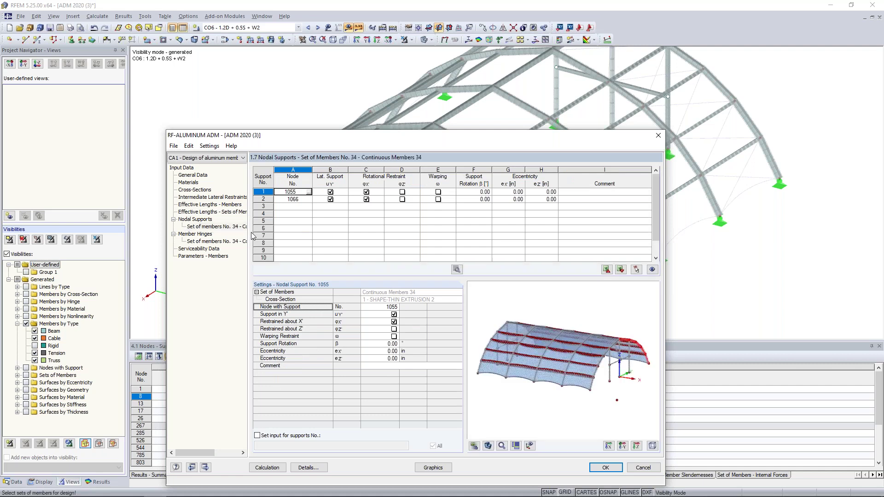
left_click_drag(373, 135, 386, 70)
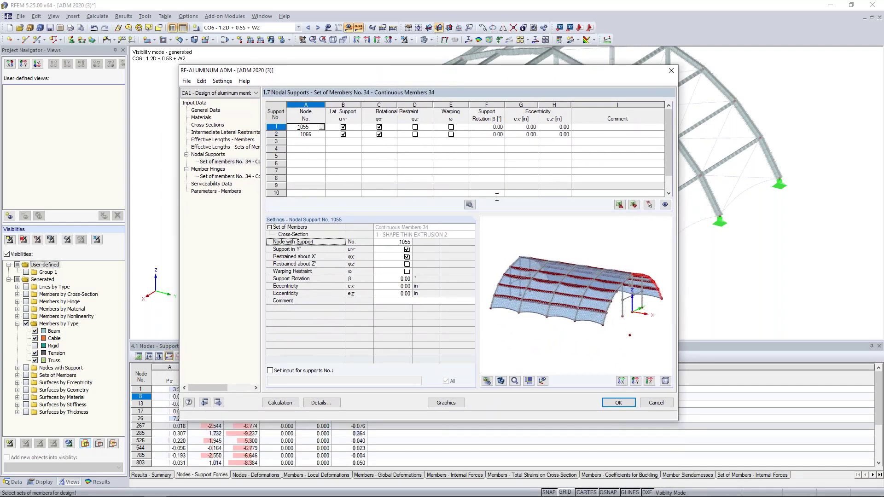
middle_click_drag(658, 267, 545, 281, "ctrl")
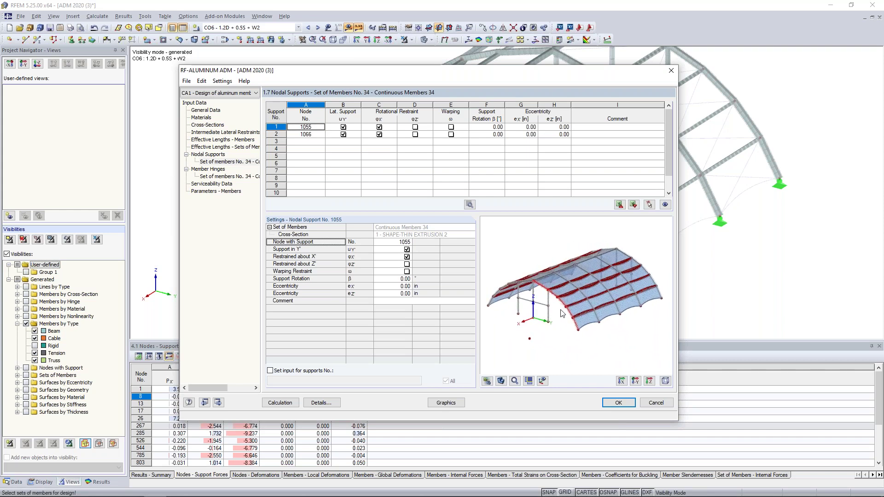
scroll(561, 315, "up", 4)
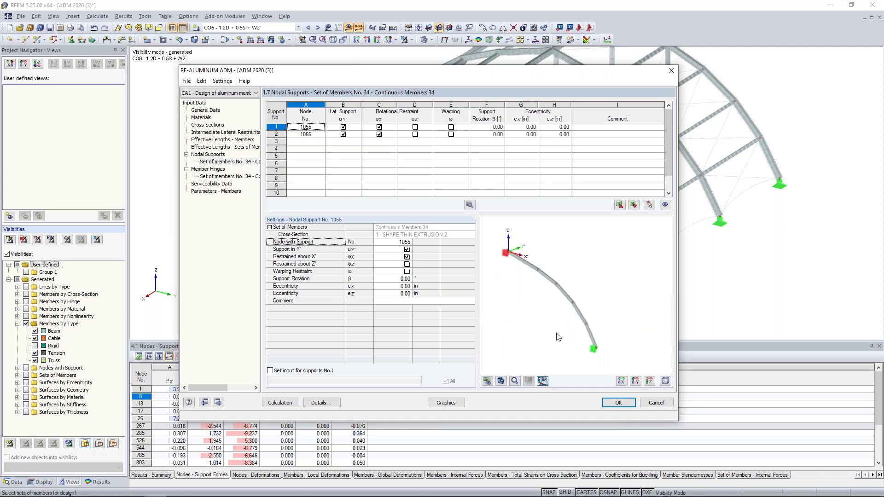
middle_click_drag(569, 337, 580, 338)
scroll(522, 269, "up", 1)
middle_click_drag(533, 280, 536, 263)
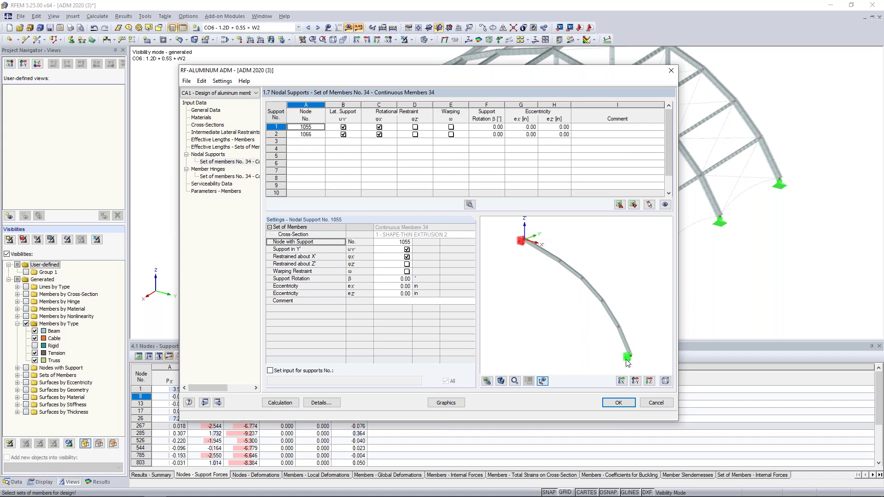
left_click(379, 134)
left_click(414, 134)
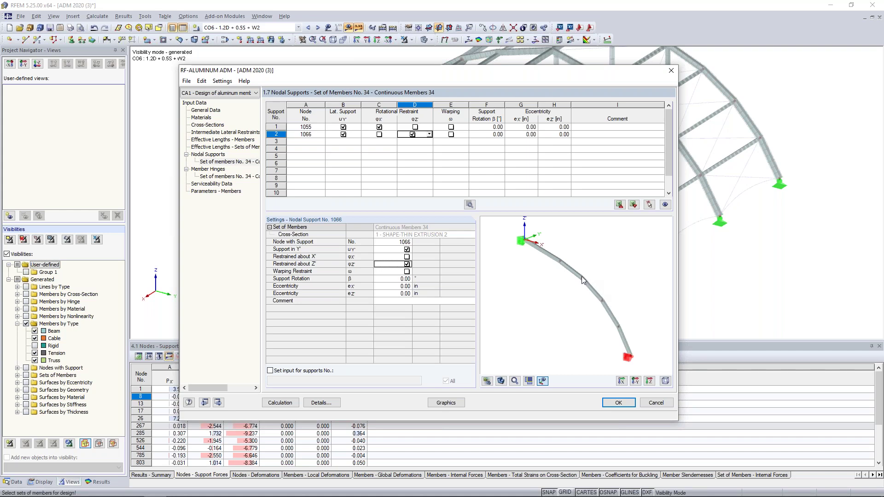
Step: Add nodal supports to set 34 at the intermediate arch nodes 1065, 1063, 1061 and 1059
left_click(314, 142)
left_click(322, 142)
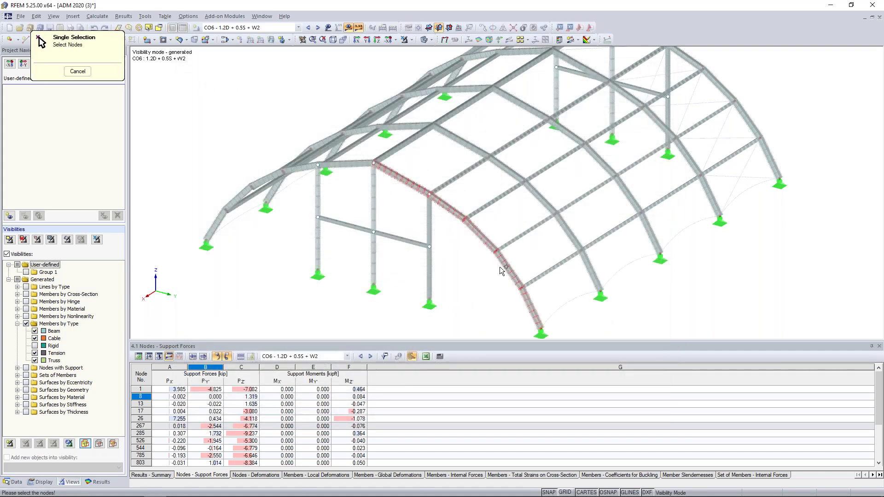
left_click(522, 288)
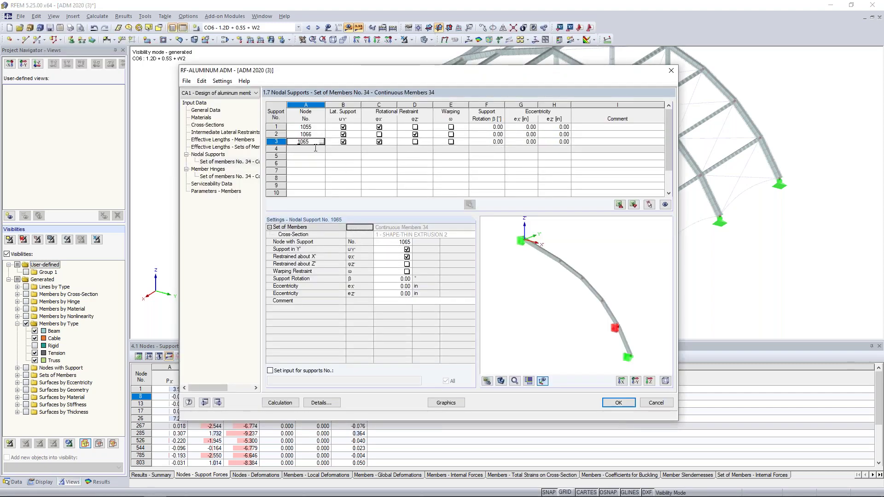
left_click(321, 142)
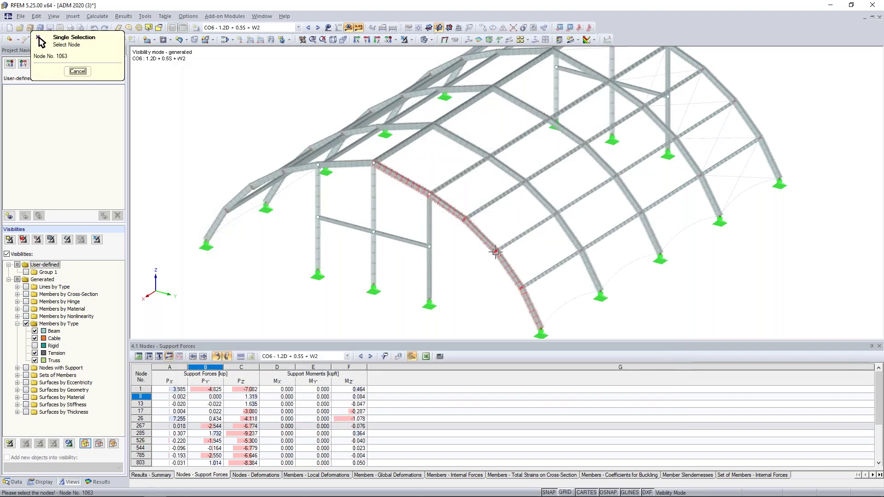
left_click(496, 252)
left_click(321, 157)
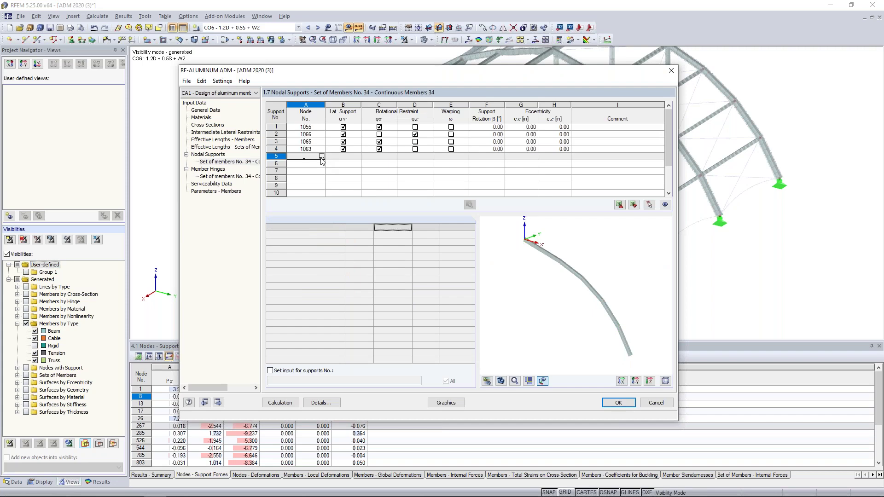
left_click(322, 158)
left_click(341, 162)
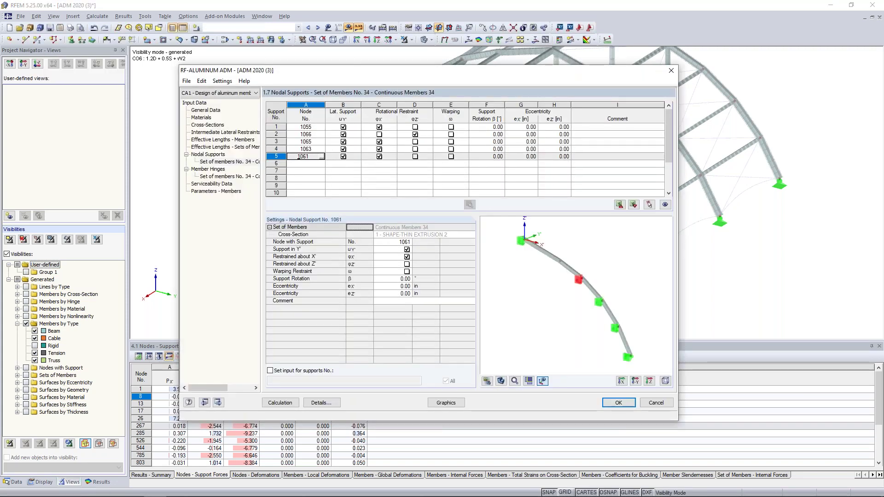
left_click(305, 164)
left_click(321, 164)
left_click(431, 199)
Step: Release the rotational restraint about X' at supports 1065, 1063, 1061 and 1059, leaving only their lateral support
left_click(377, 142)
left_click(378, 142)
left_click(378, 149)
left_click(379, 157)
left_click(379, 164)
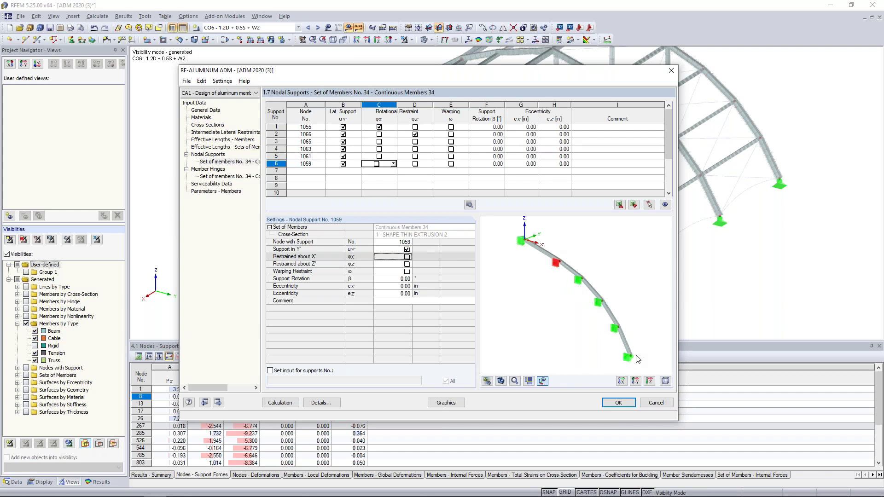
Step: Set the effective length KyL for buckling of set 34 about the y axis to 27.20 ft
left_click(230, 148)
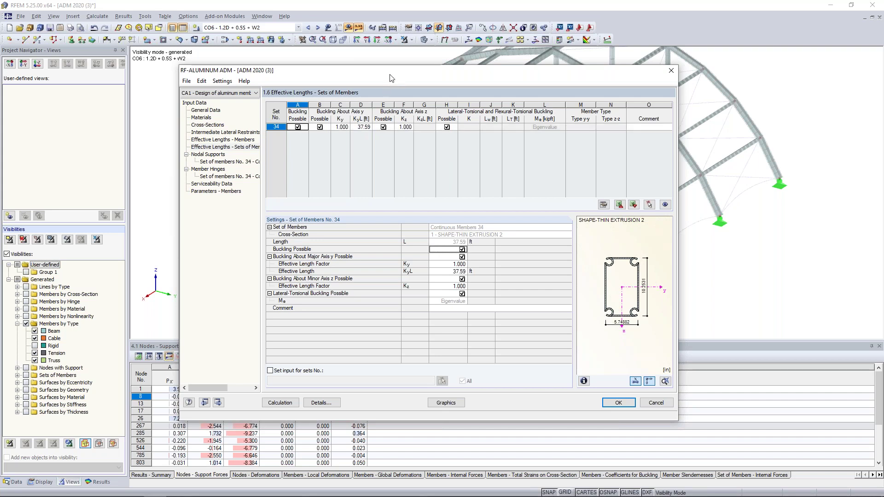
left_click_drag(393, 73, 414, 327)
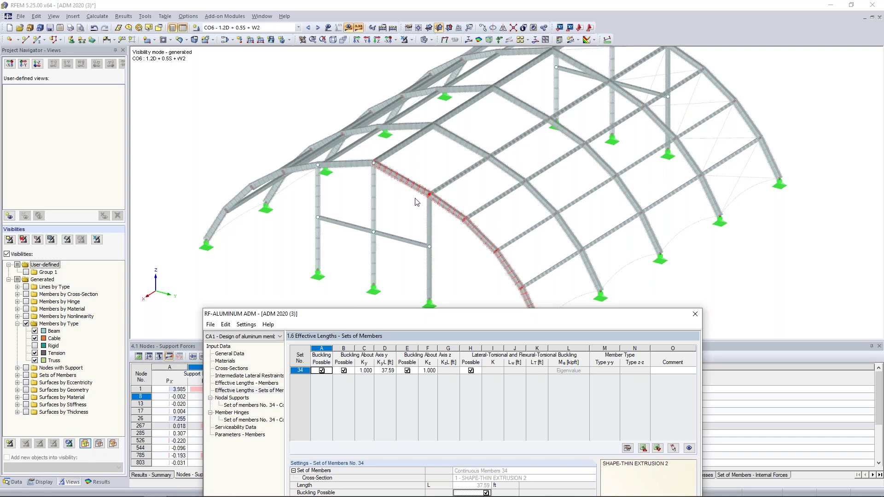
left_click_drag(453, 314, 445, 77)
left_click(371, 133)
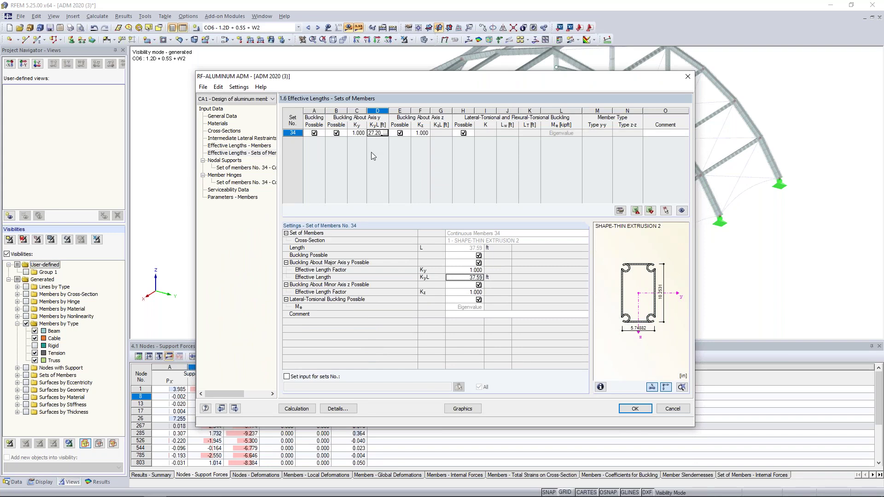
key("Tab")
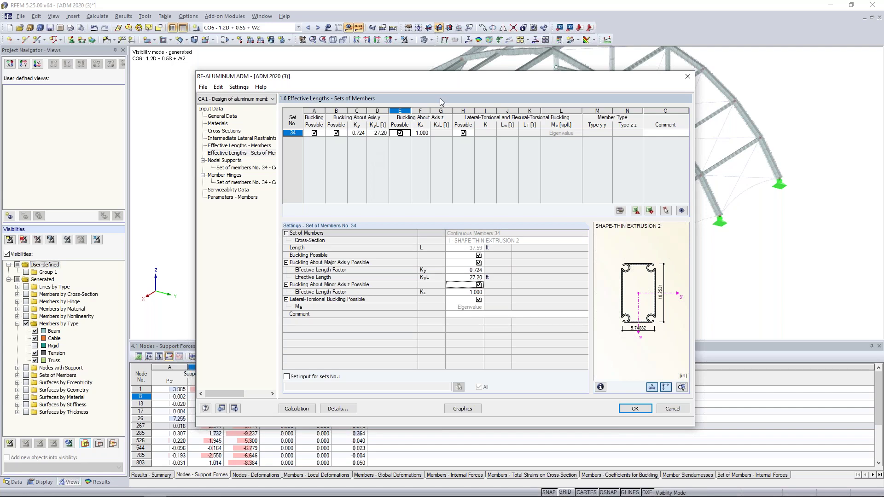
Step: Review the member hinge definitions of set 34 alongside the arch in the model
left_click(248, 175)
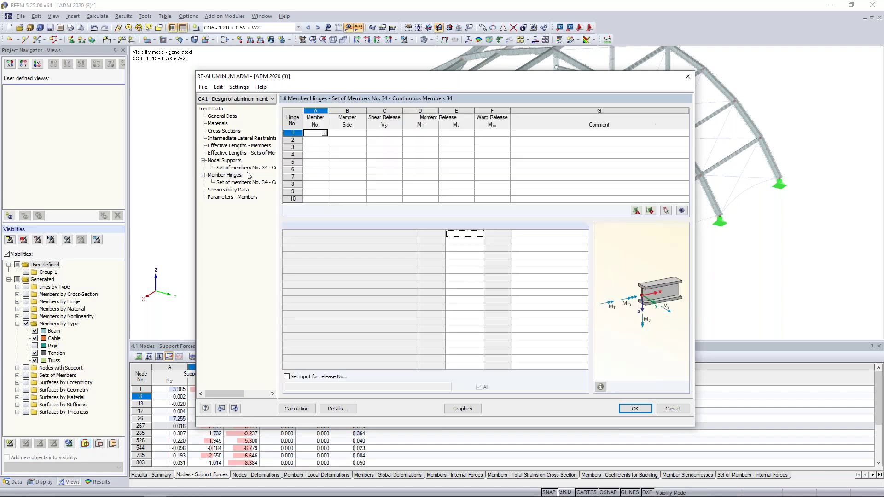
left_click_drag(328, 80, 330, 281)
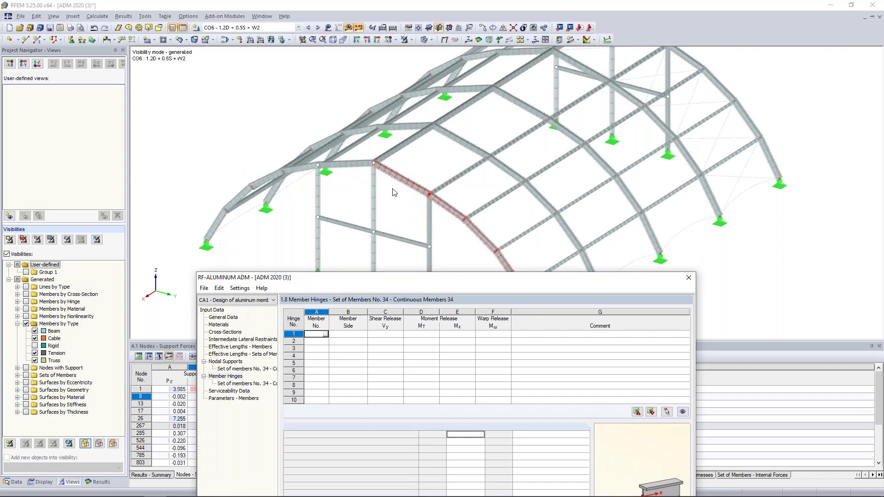
left_click_drag(492, 281, 491, 82)
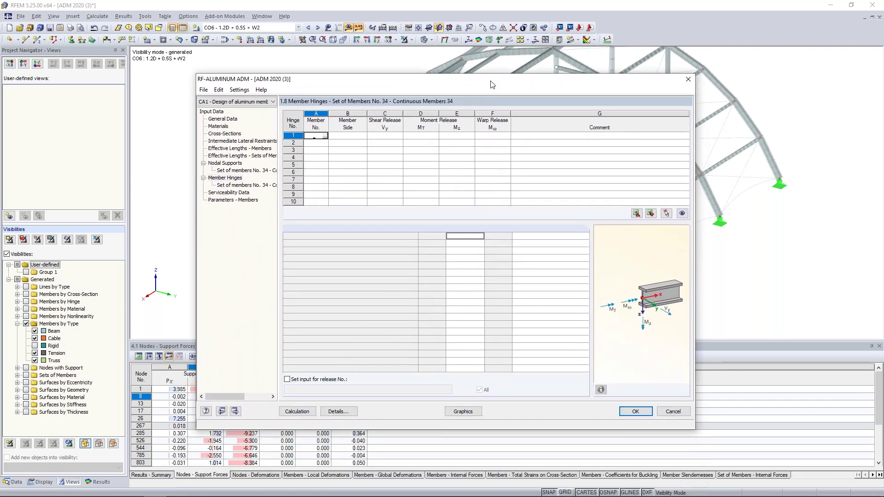
Step: Add members 559, 560, 562, 564 and 566 to the serviceability data, picking the purlins 560 to 566 graphically in the model
left_click(230, 194)
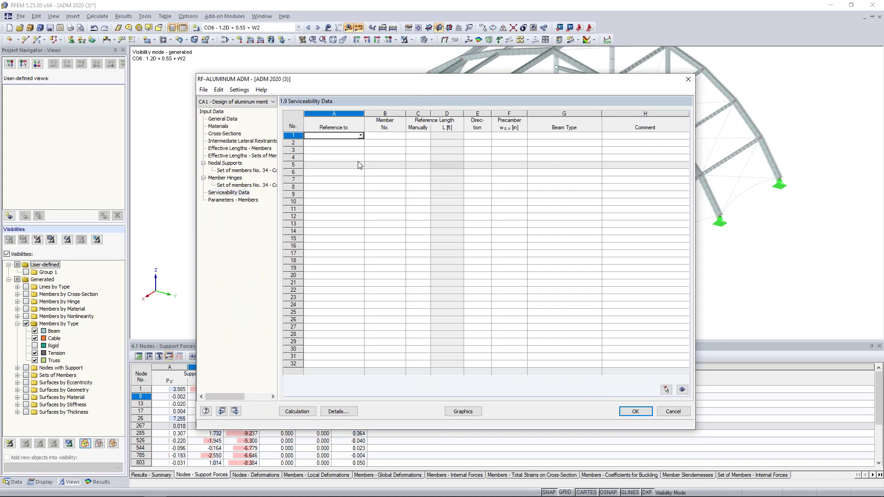
left_click(361, 136)
left_click(323, 143)
key("Tab")
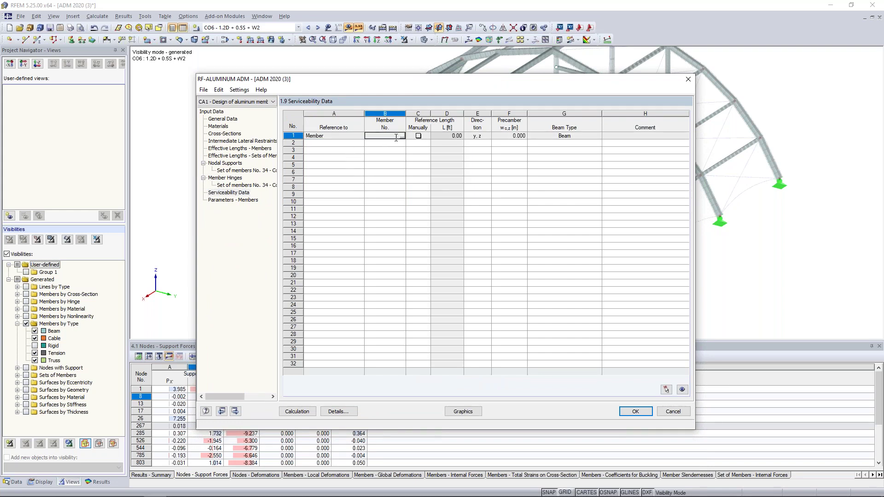
left_click(402, 136)
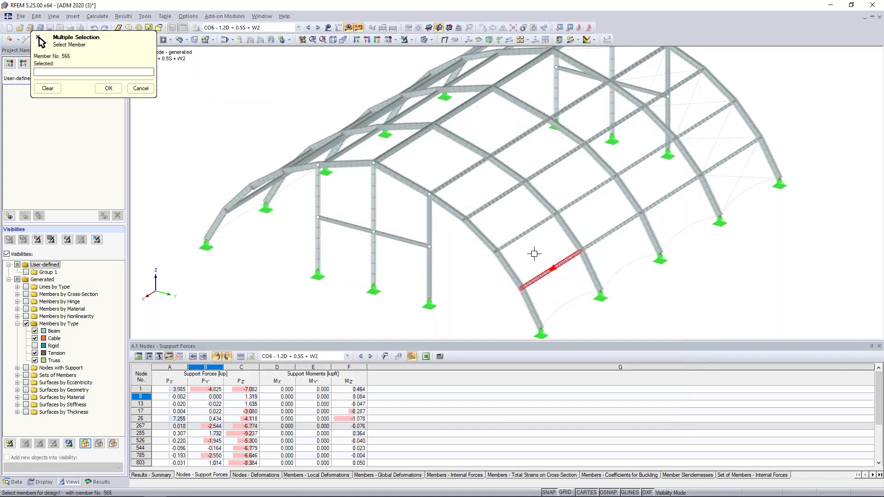
left_click(535, 254)
left_click(516, 230)
left_click(488, 200)
left_click(456, 178)
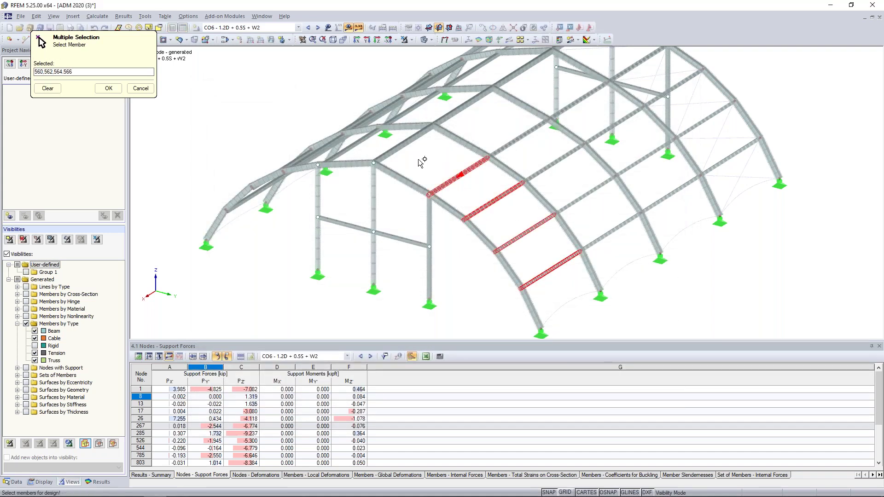
left_click(109, 88)
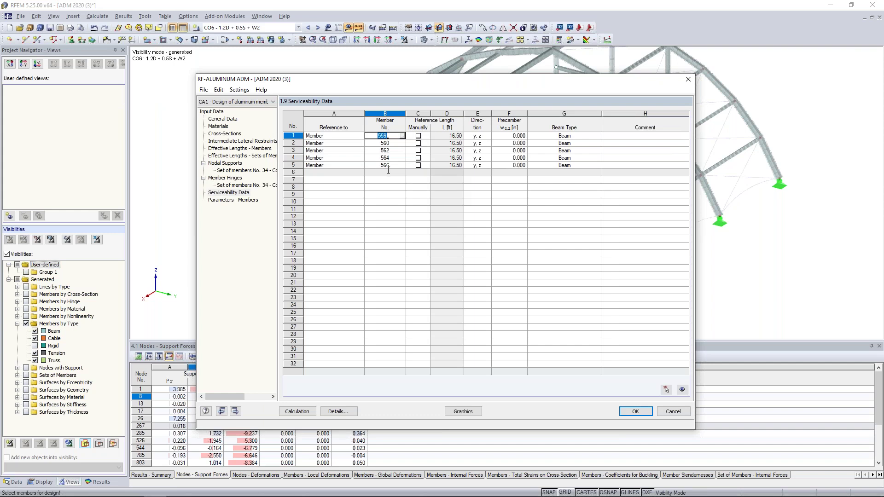
Step: Add a set-of-members entry for arch set 34 to the serviceability data
left_click(340, 172)
left_click(361, 172)
left_click(343, 187)
left_click(368, 173)
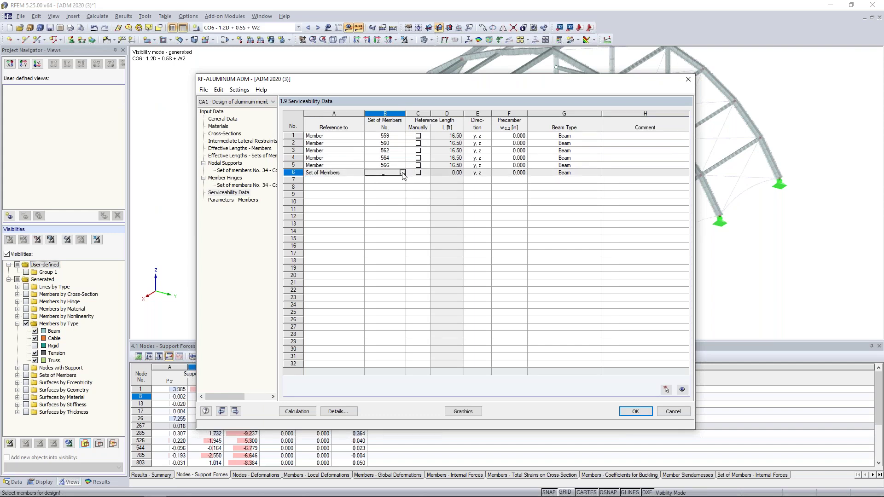
left_click(403, 172)
left_click(403, 189)
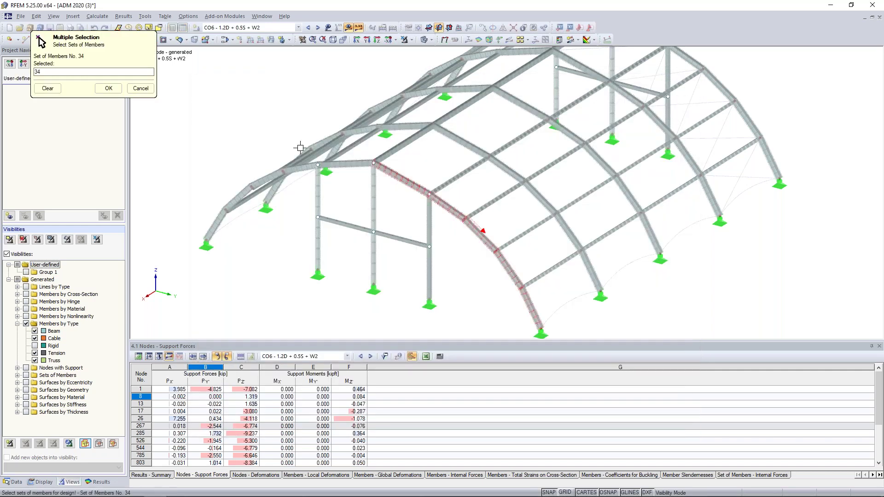
left_click(109, 88)
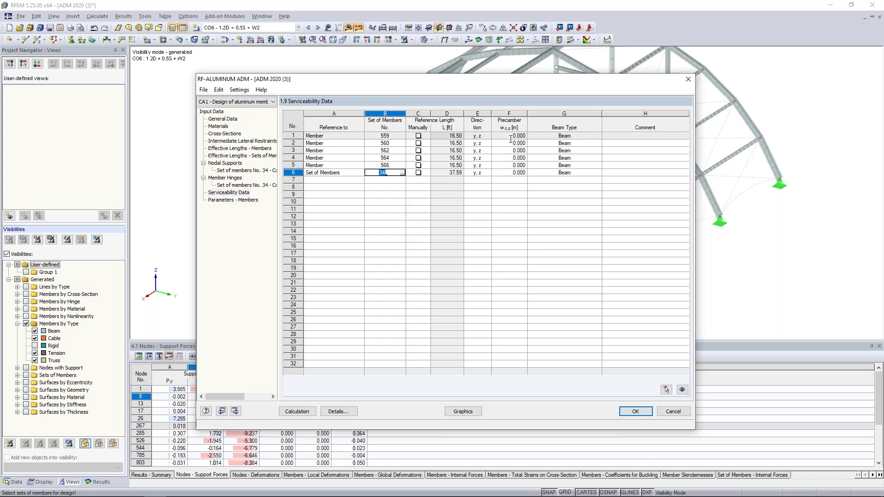
Step: Check the available beam type options for member 559 in the serviceability data
left_click(584, 137)
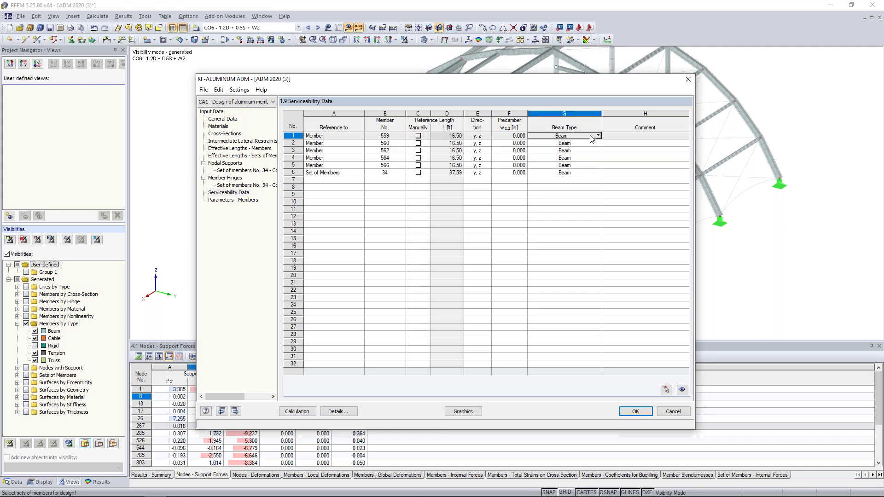
left_click(597, 134)
left_click(598, 136)
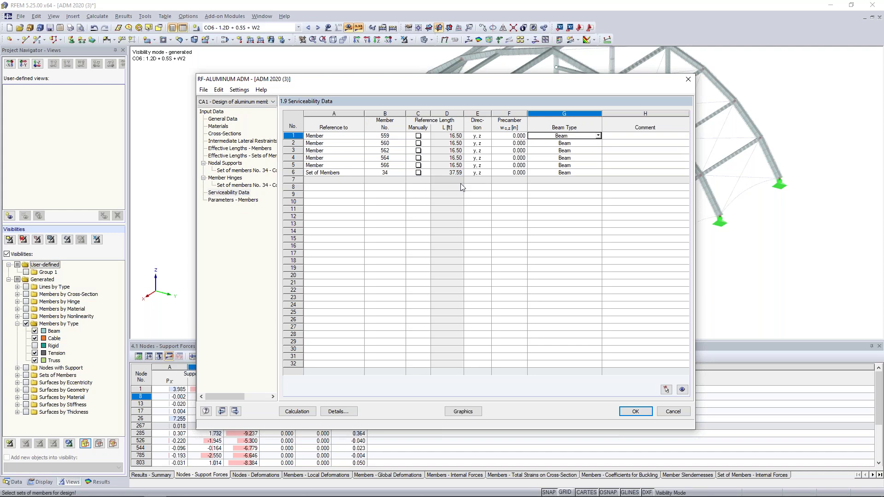
Step: Try the cross-sectional area option for tension design on member 559, inspect its net area settings and switch it off again
left_click(245, 201)
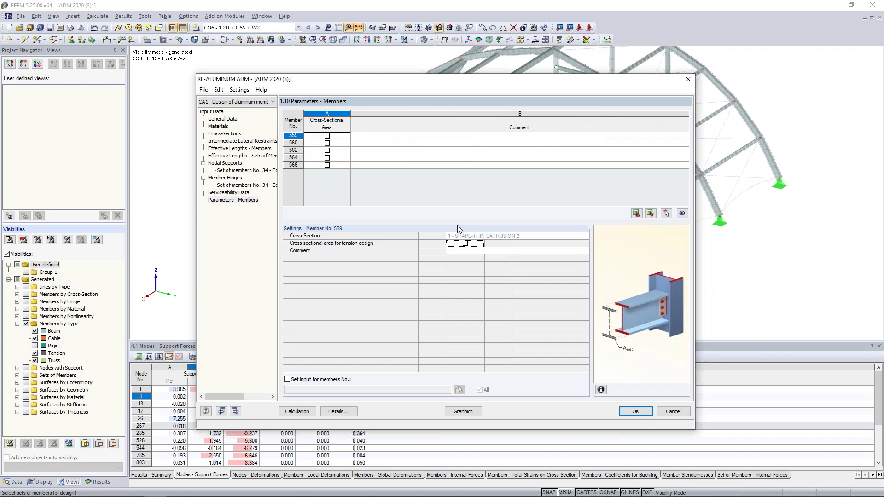
left_click(466, 243)
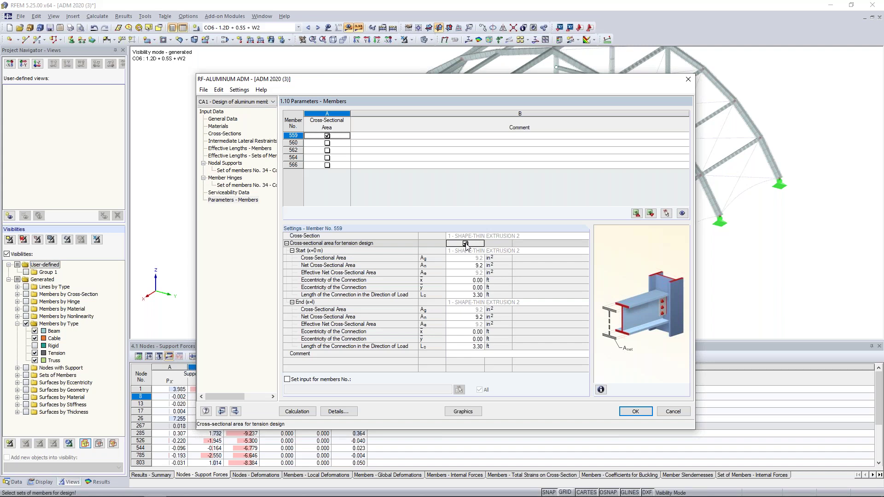
left_click(472, 267)
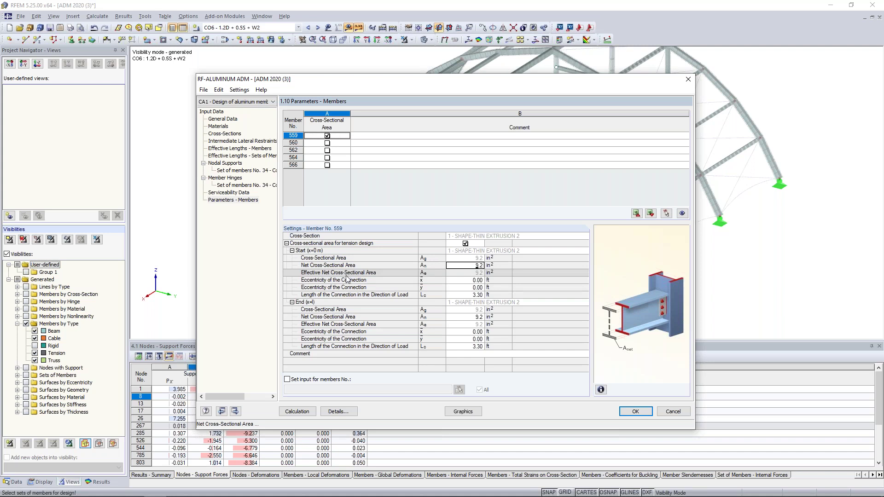
left_click(327, 135)
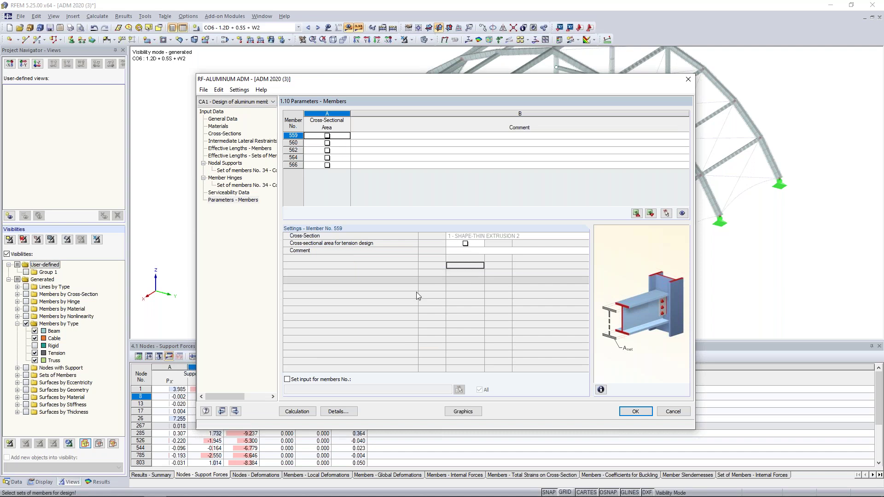
Step: Set the serviceability deflection limit to L/180 in the LRFD 2020 design details and accept the module input
left_click(343, 412)
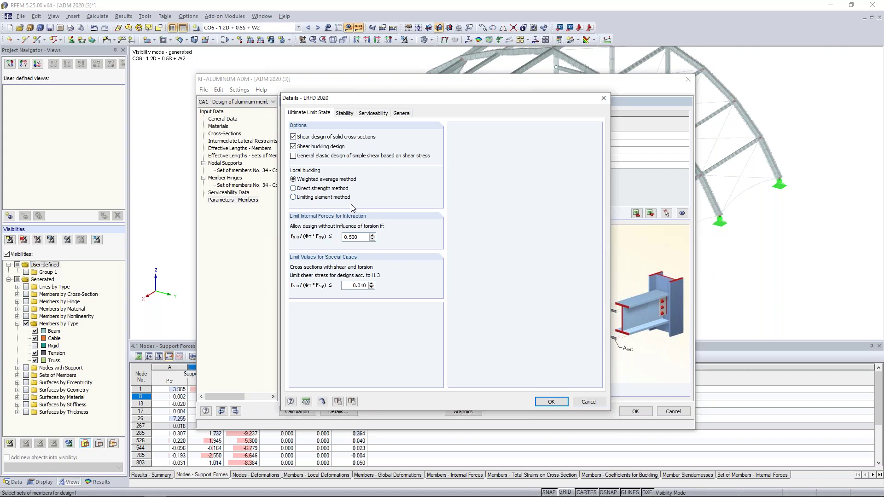
left_click(369, 114)
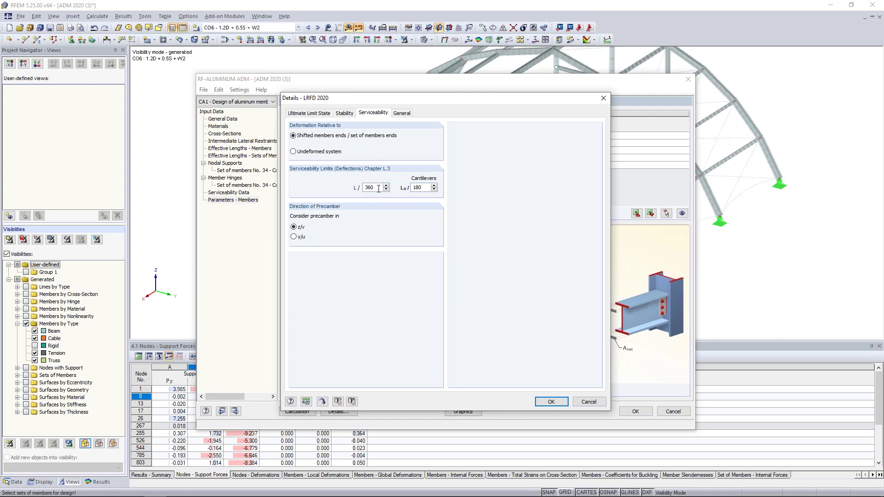
left_click_drag(377, 188, 344, 181)
type("180")
left_click(552, 403)
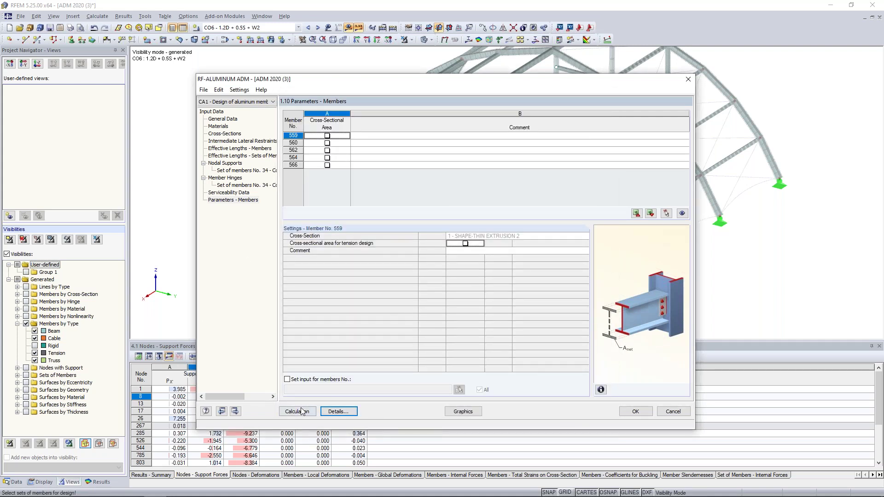
left_click(631, 410)
Step: Switch to the model ADM 2020 (4) and open its RF-ALUMINUM ADM design results
left_click(261, 16)
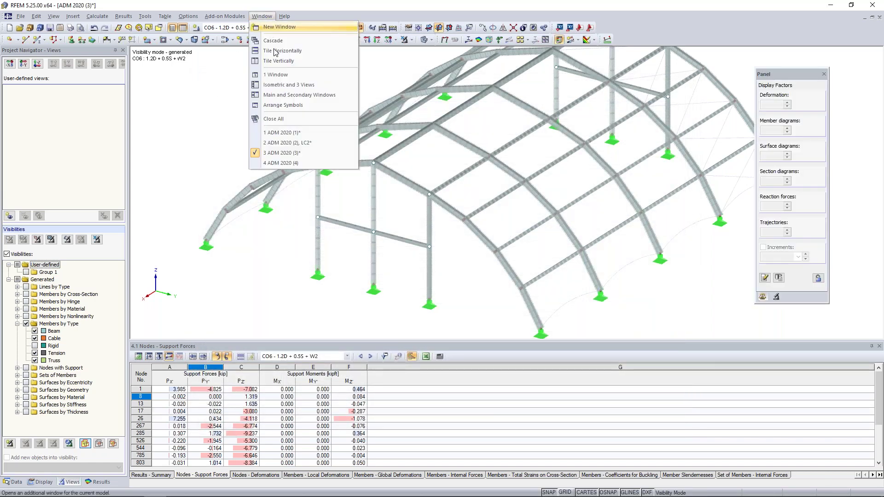
left_click(275, 165)
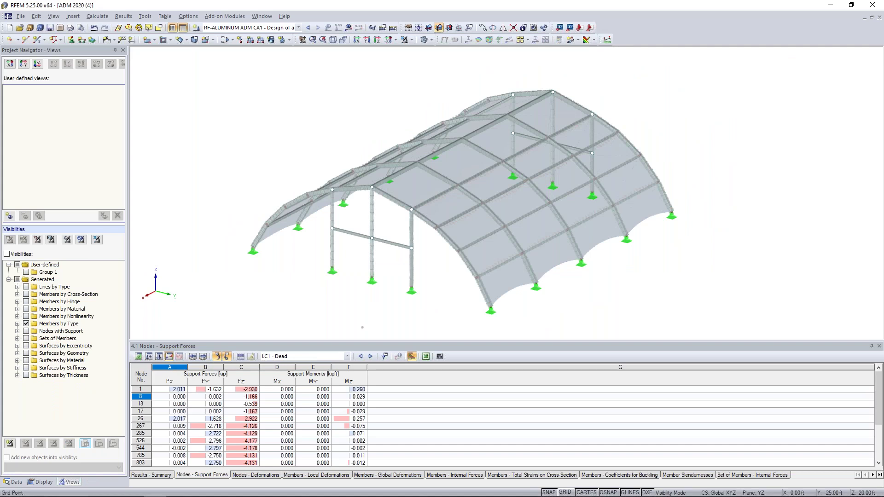
left_click(230, 17)
left_click(230, 28)
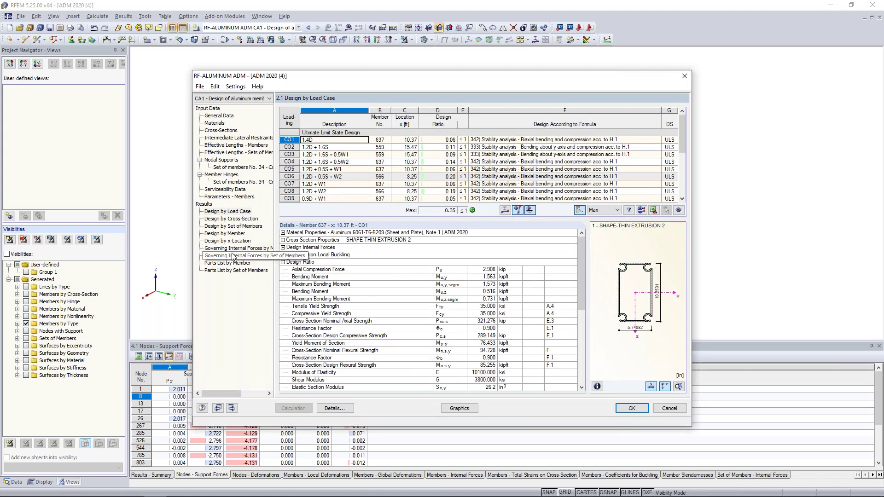
Step: Review the design results by member, comparing the cross-section, stability and serviceability checks of members 559 and 560 with the model
left_click(233, 234)
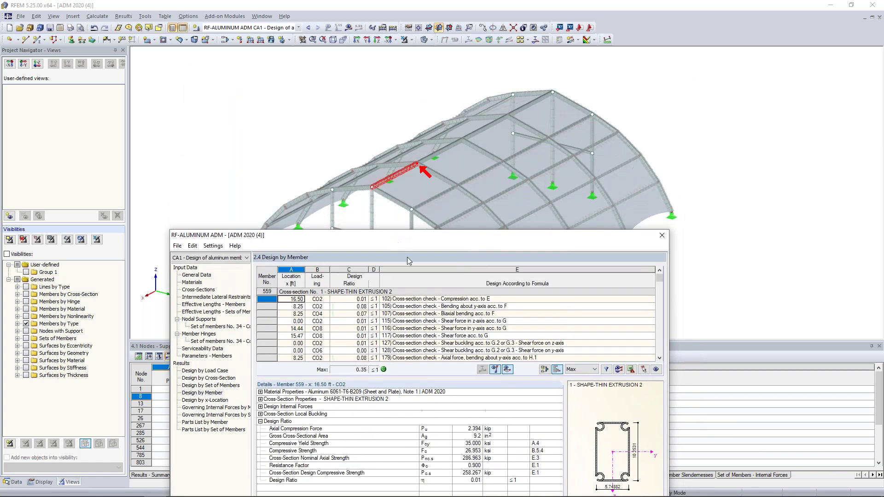
scroll(424, 317, "down", 4)
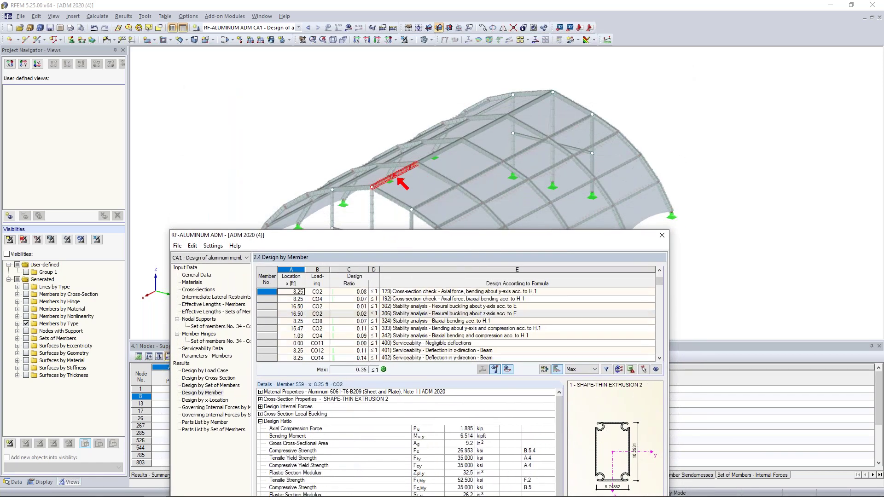
scroll(456, 322, "down", 5)
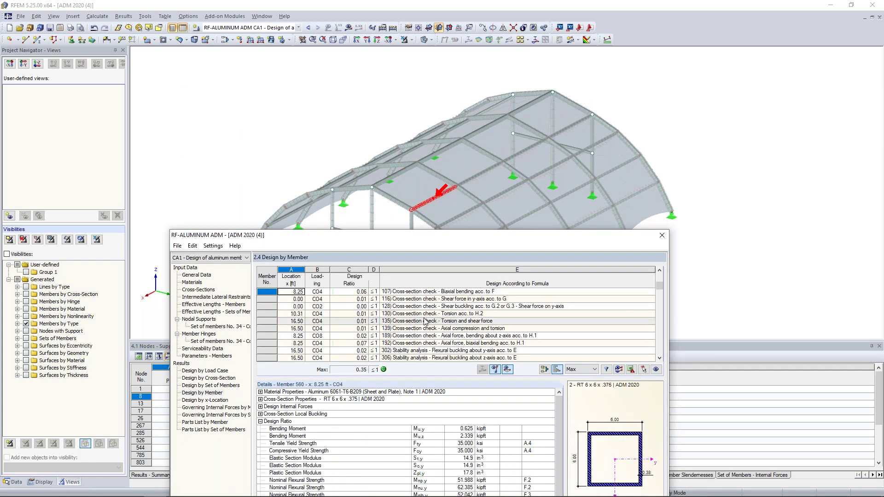
scroll(508, 265, "down", 3)
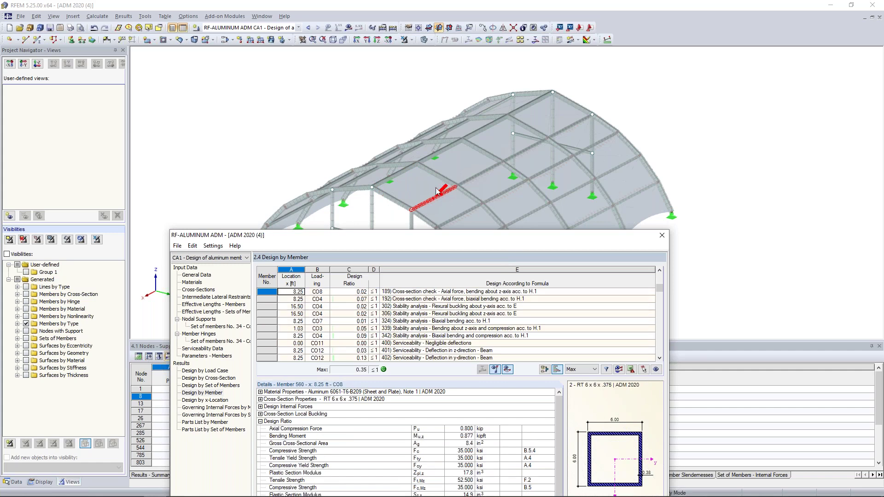
left_click_drag(437, 232, 460, 103)
scroll(451, 183, "up", 1)
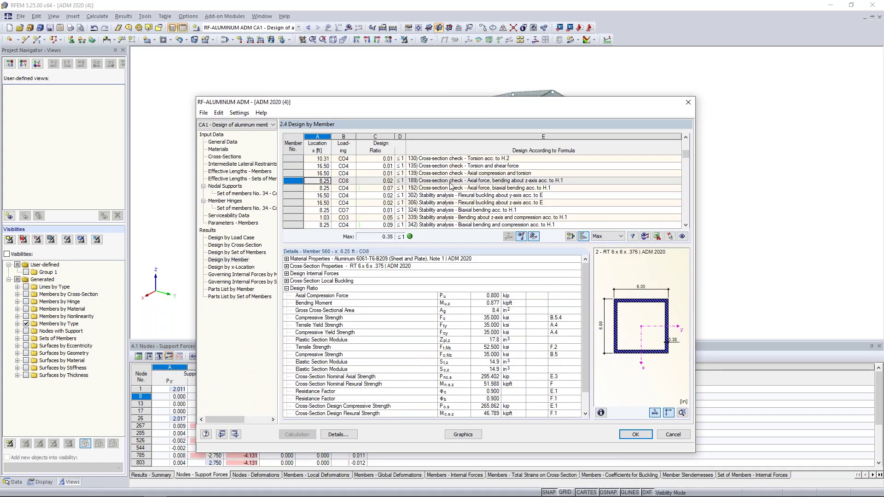
scroll(450, 185, "up", 3)
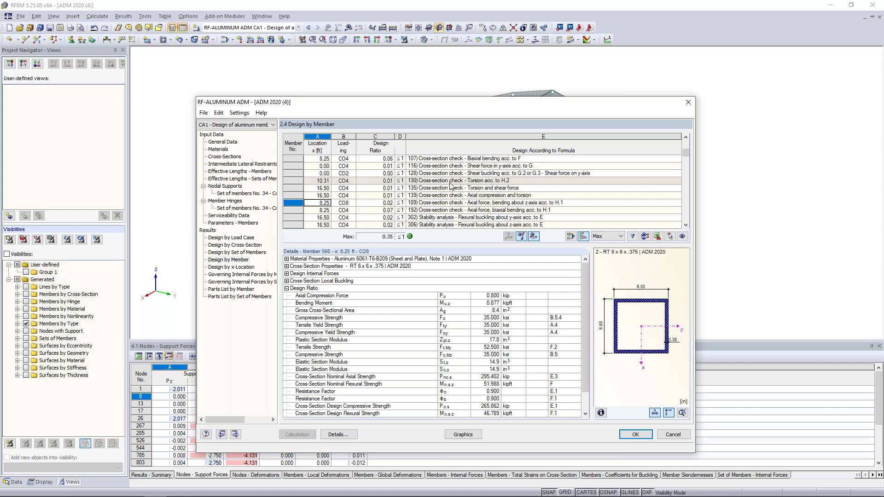
scroll(450, 185, "up", 1)
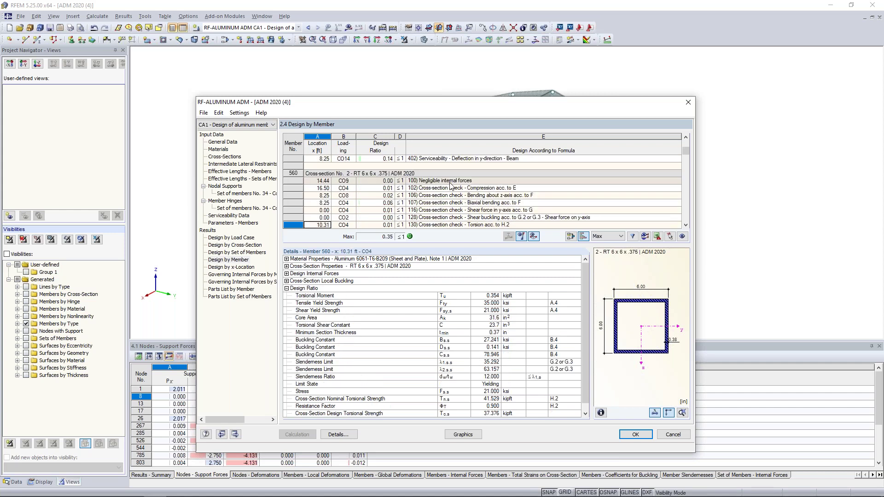
scroll(451, 186, "up", 4)
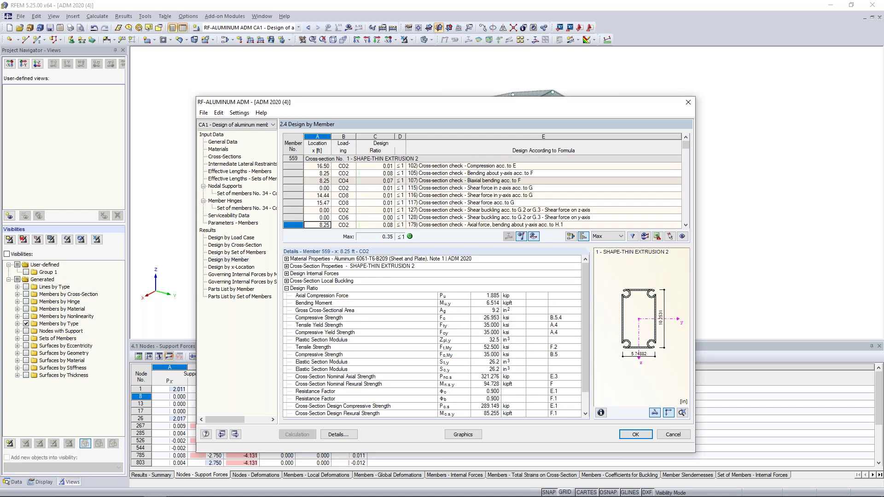
Step: Review member 559's cross-section check details for compression, y-axis bending, biaxial bending and shear force in the design results by member
left_click(460, 165)
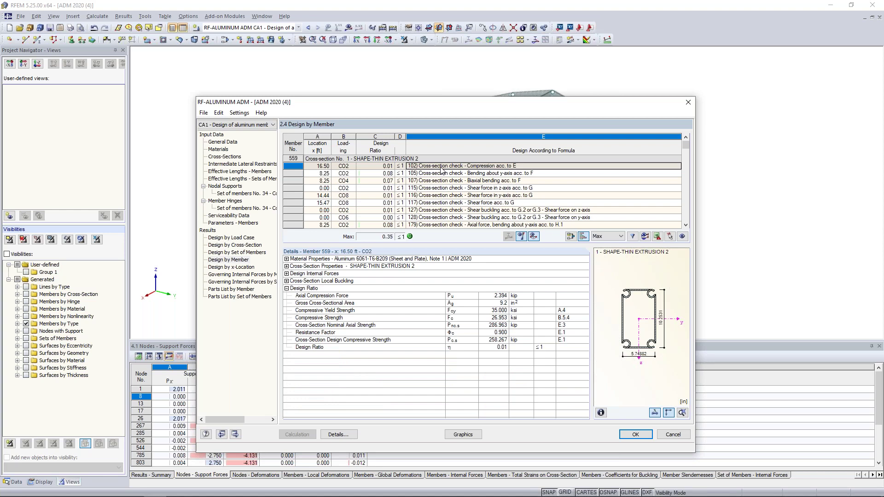
left_click(441, 174)
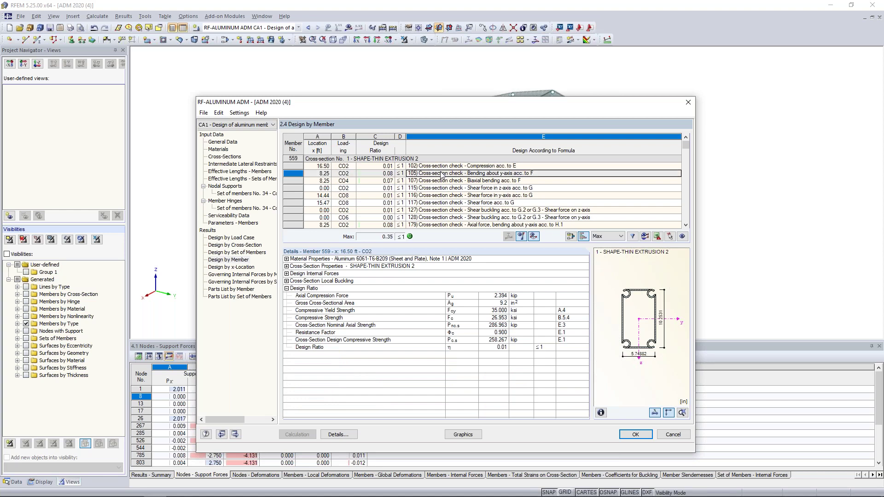
left_click(442, 181)
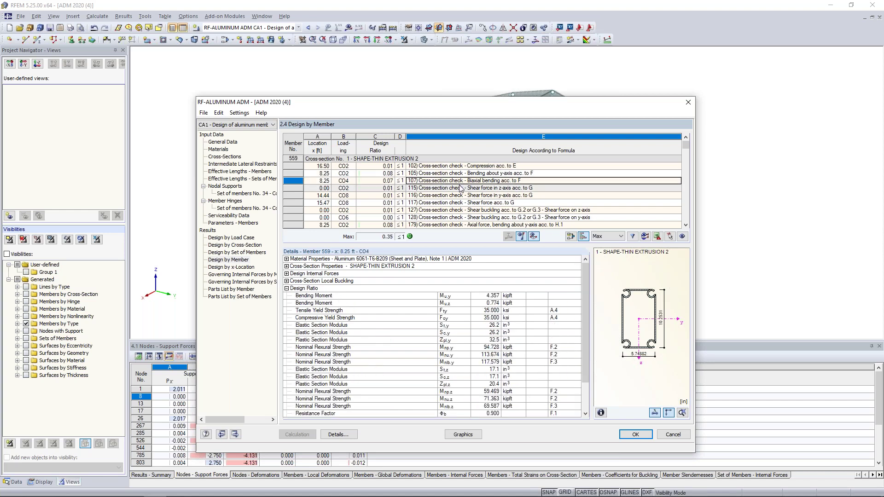
scroll(461, 187, "down", 2)
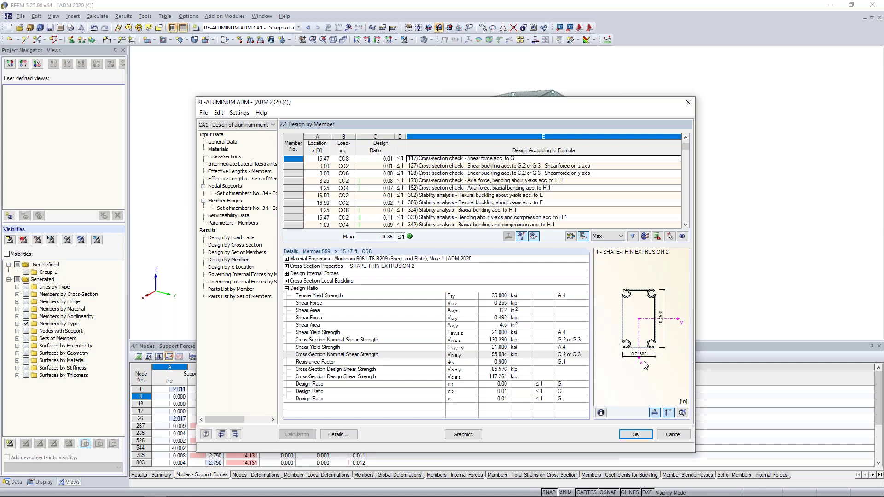
Step: Expand the cross-section local buckling details for member 559's shear force check and examine the individual elements' slenderness and stress data
left_click(287, 281)
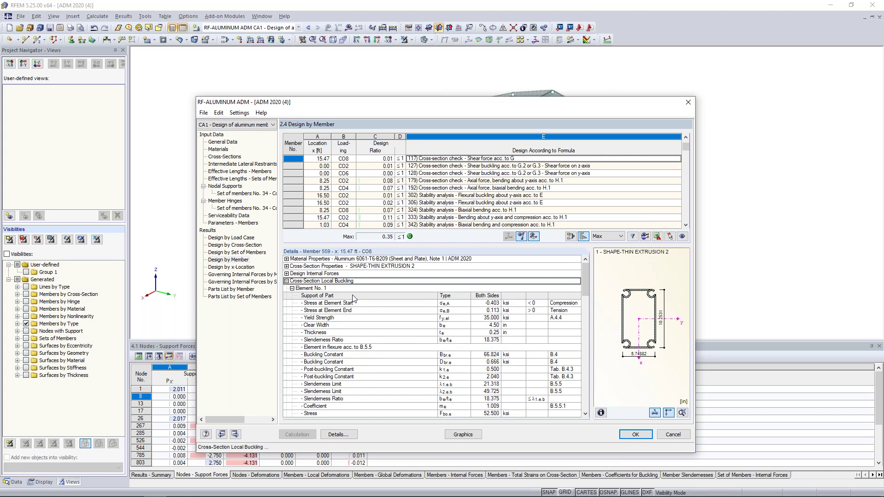
scroll(354, 298, "down", 2)
scroll(354, 298, "down", 5)
scroll(398, 330, "down", 6)
scroll(399, 329, "down", 2)
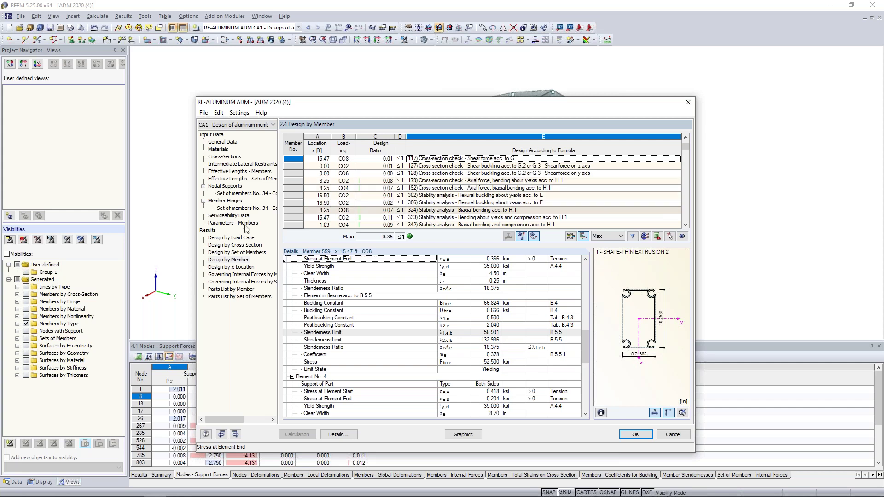
Step: Examine check 333, bending about the y-axis and compression, for member 645 in set 34 and inspect its mode shape
left_click(239, 253)
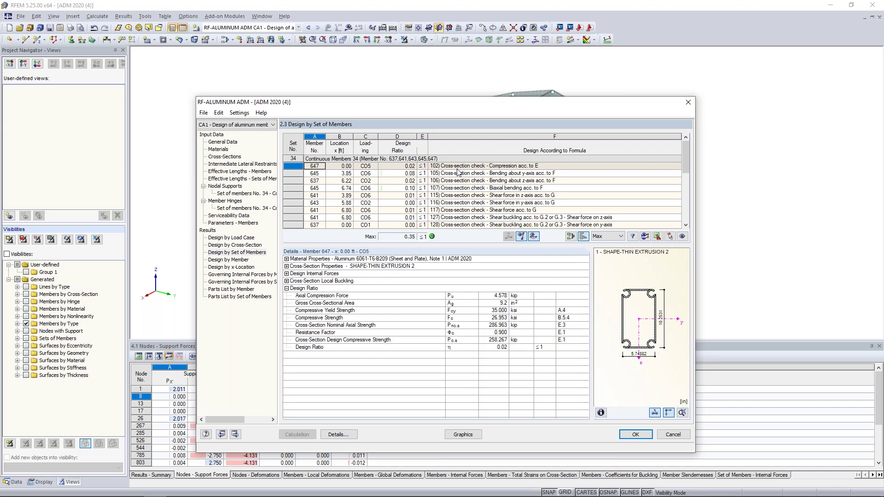
scroll(509, 181, "down", 4)
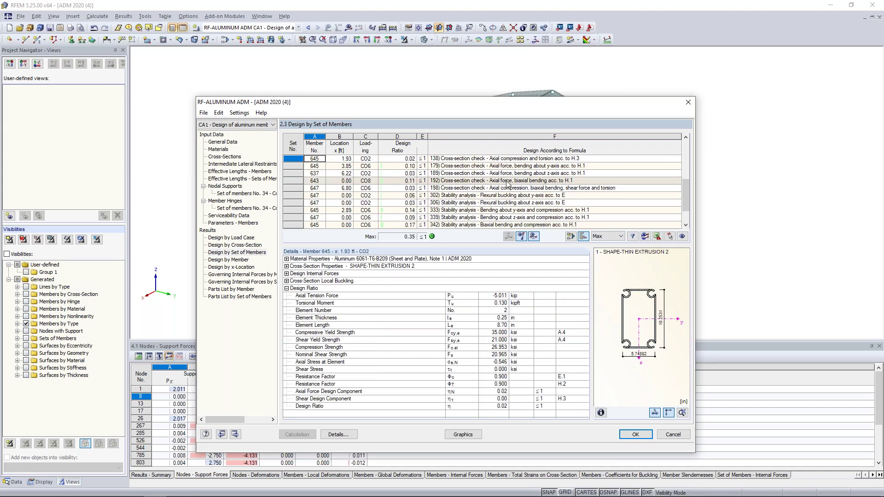
left_click(478, 210)
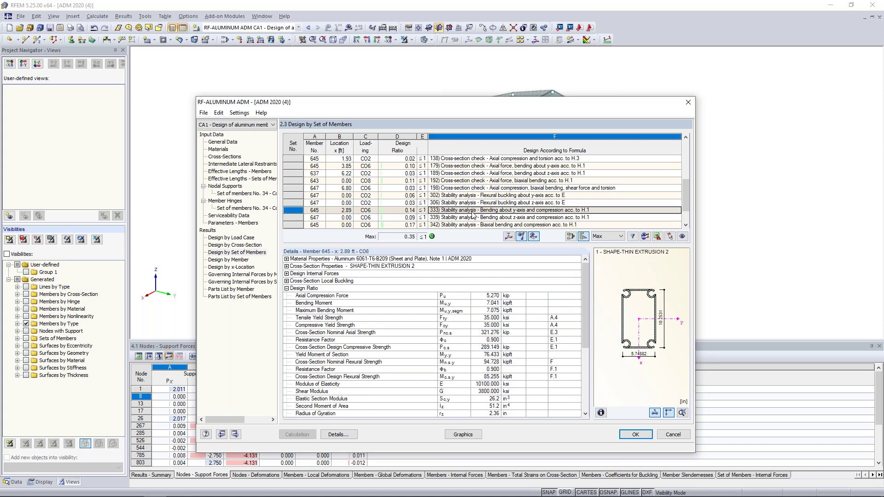
left_click(509, 237)
left_click_drag(652, 280, 426, 324)
scroll(433, 345, "up", 2)
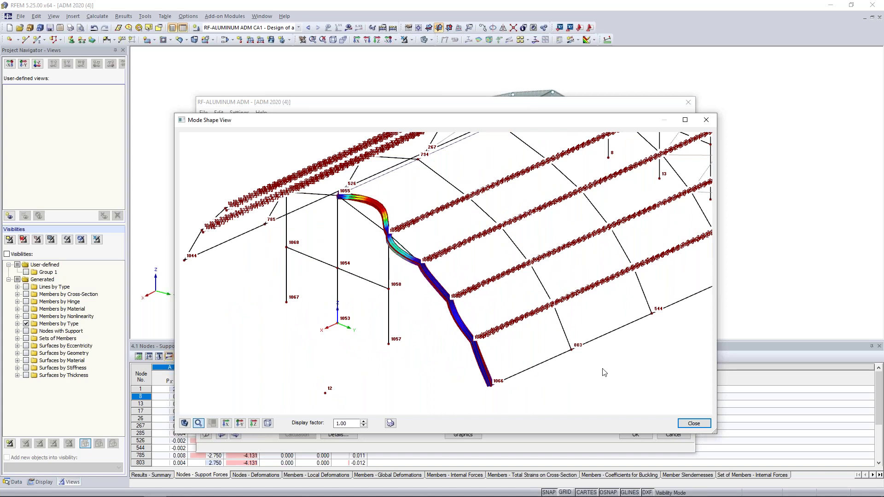
left_click(694, 427)
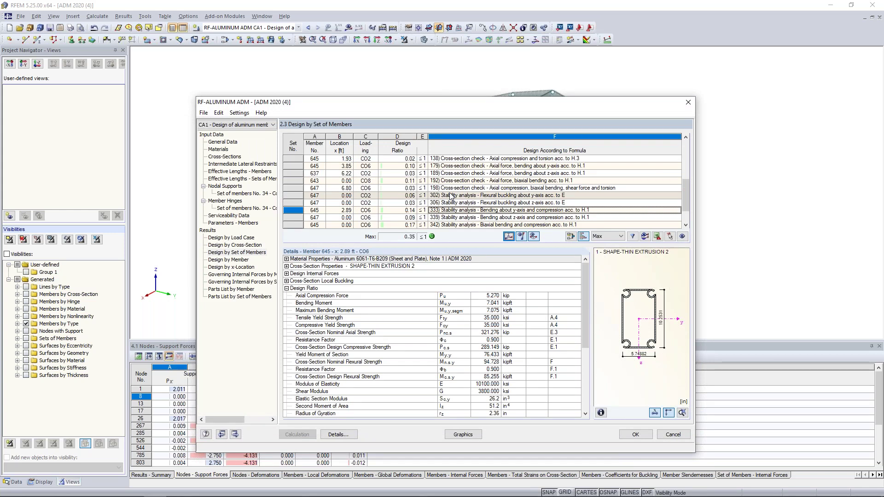
Step: Return to the design results by member and filter them with the Max option to only the governing check of each member
left_click(238, 260)
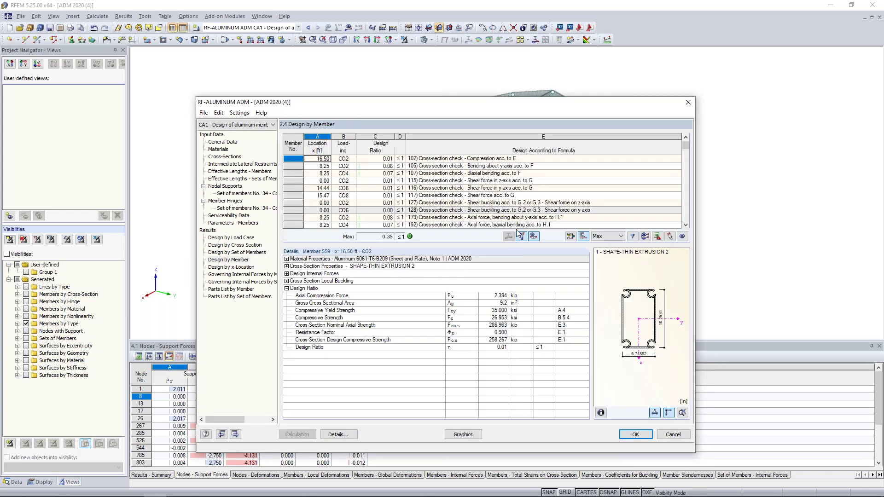
scroll(517, 180, "down", 5)
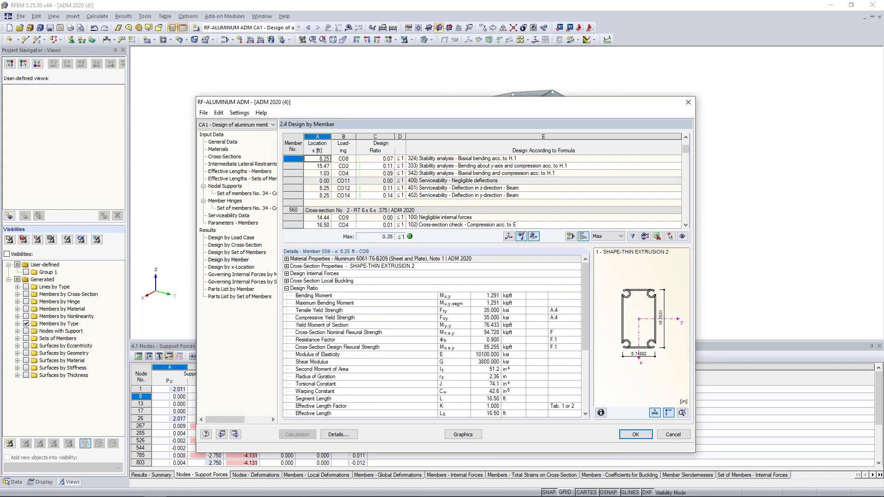
scroll(484, 194, "down", 1)
left_click(607, 236)
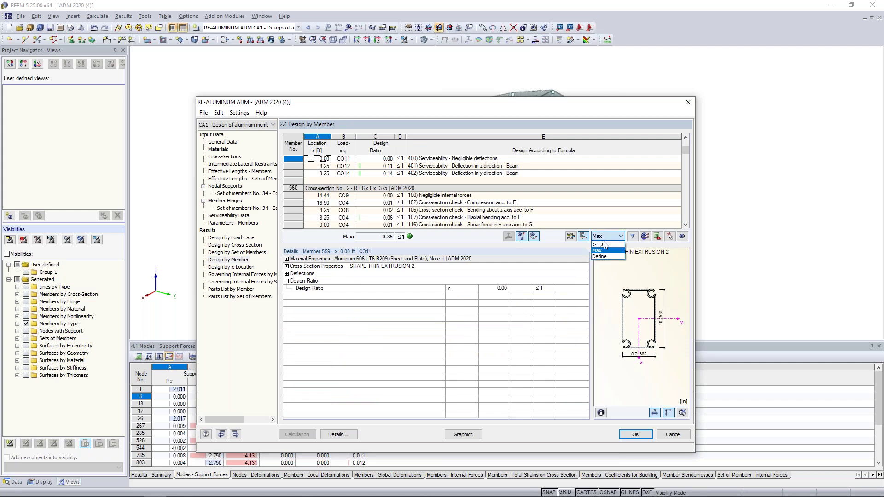
left_click(598, 251)
left_click(632, 236)
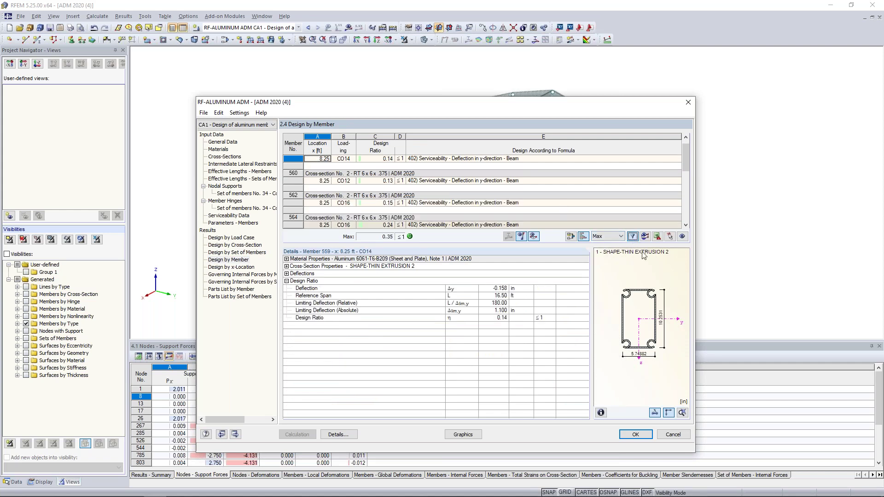
Step: Review the governing checks of the filtered members, including the biaxial bending and compression details of members 637 and 641
scroll(502, 181, "down", 3)
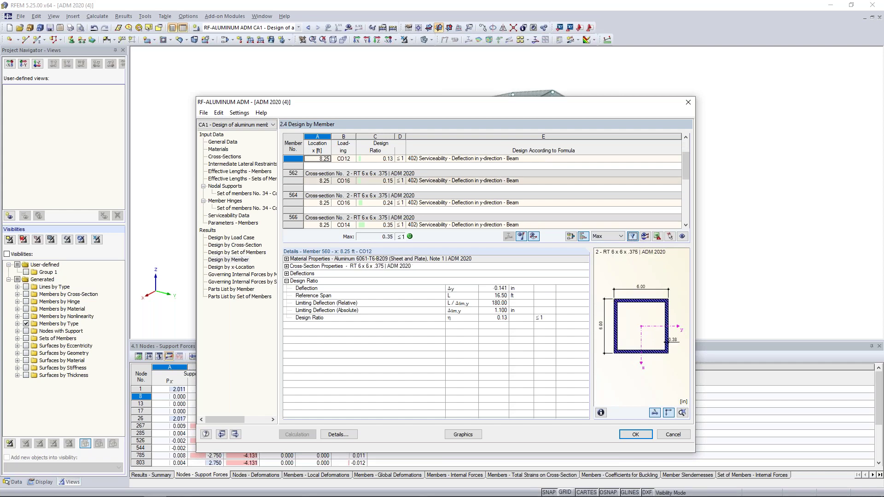
scroll(483, 191, "down", 1)
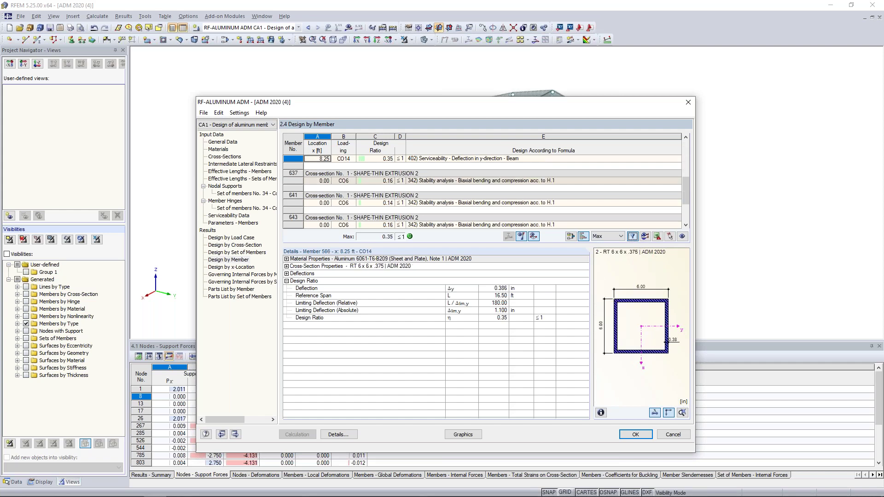
left_click(502, 181)
left_click(492, 203)
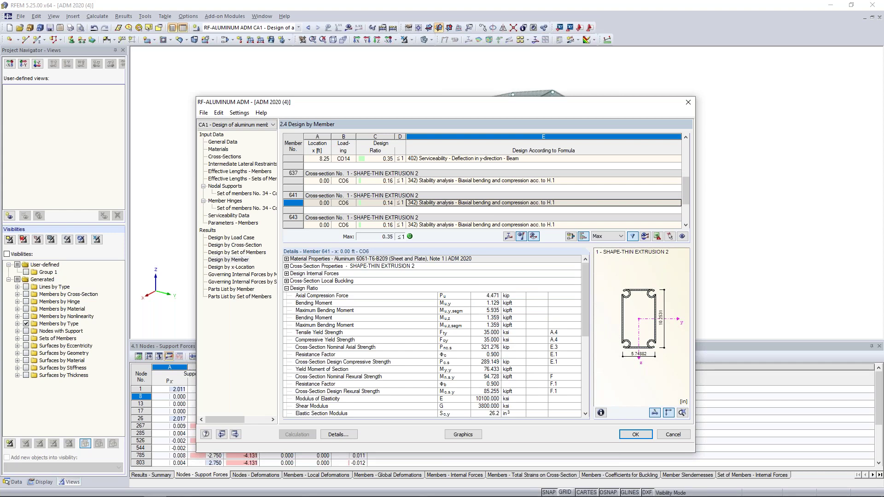
scroll(490, 208, "down", 2)
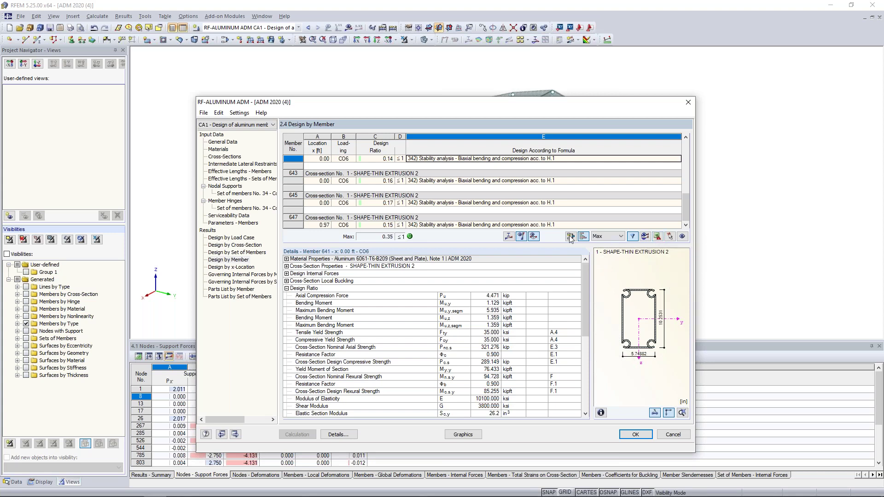
Step: Check the parts list by member and display the RF-ALUMINUM ADM design ratios graphically on the membrane hall model
left_click(246, 289)
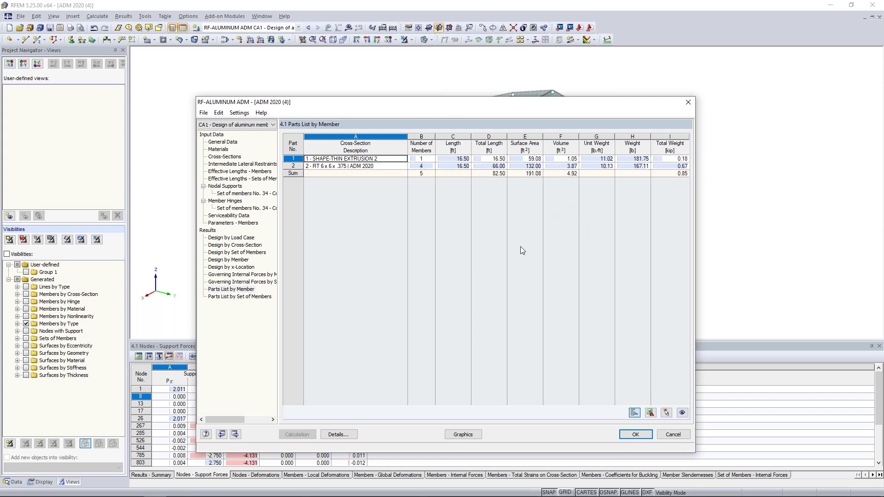
left_click(458, 435)
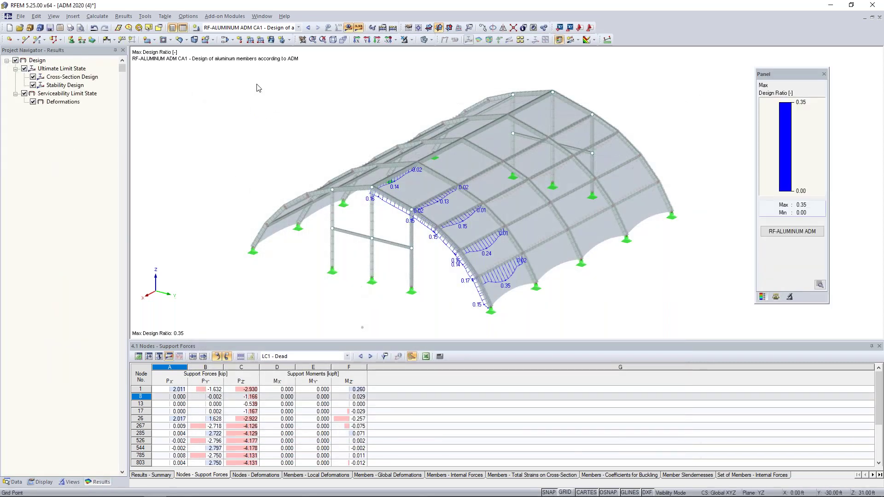
left_click(238, 28)
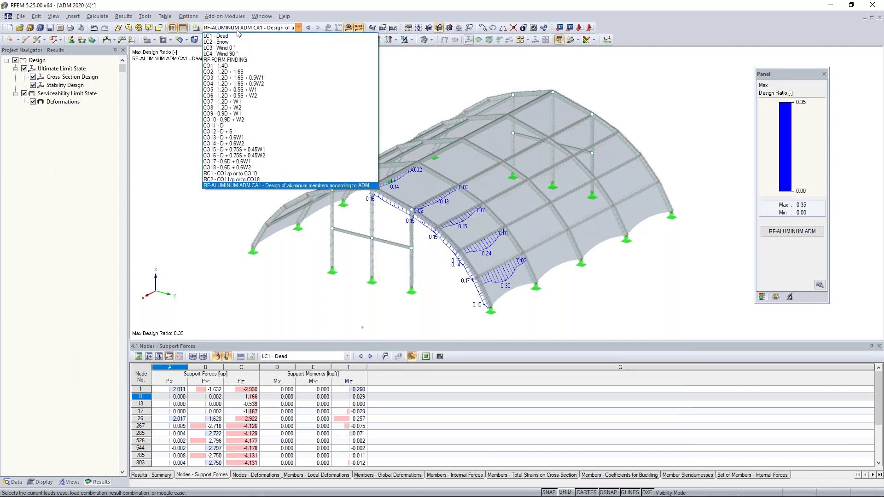
left_click(238, 219)
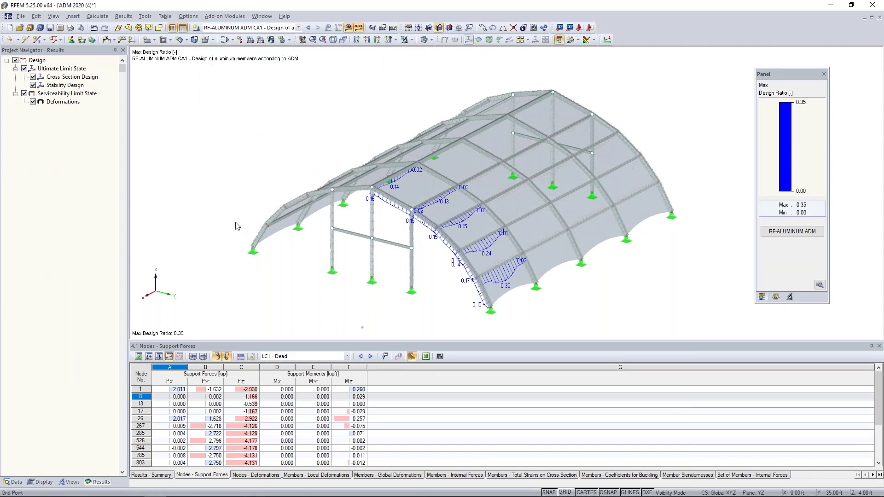
scroll(355, 263, "up", 2)
middle_click_drag(425, 278, 363, 269)
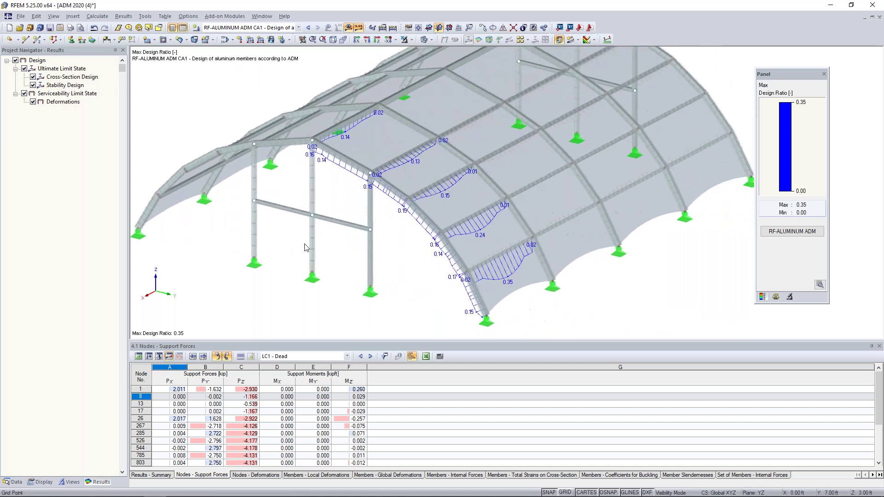
Step: Compare the ultimate and serviceability limit state ratios by hiding each in turn, restoring serviceability and leaving the ultimate limit state off
left_click(24, 94)
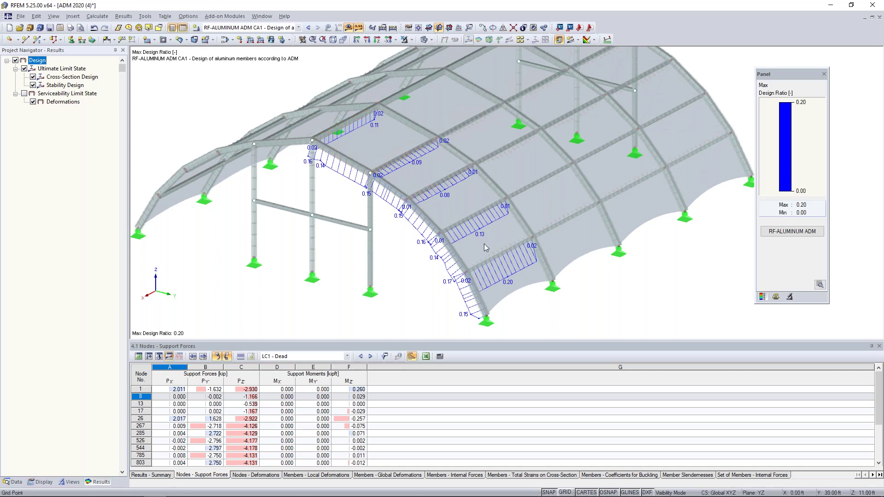
left_click(25, 93)
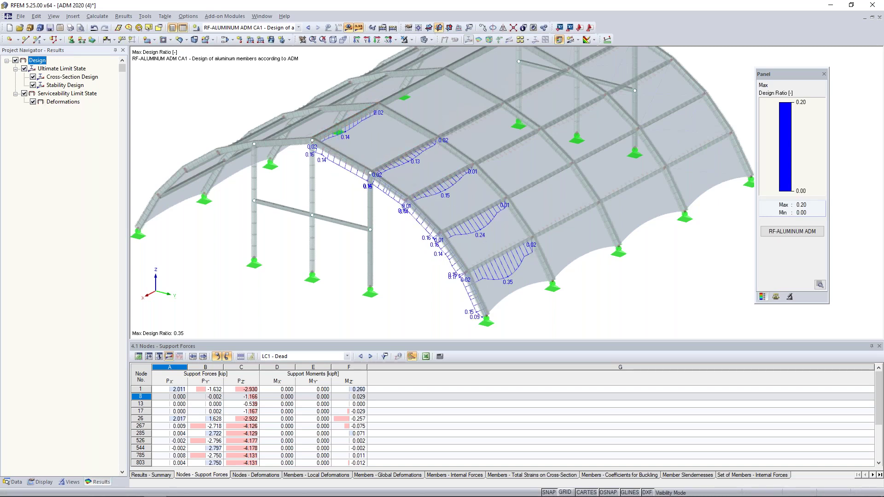
left_click(25, 69)
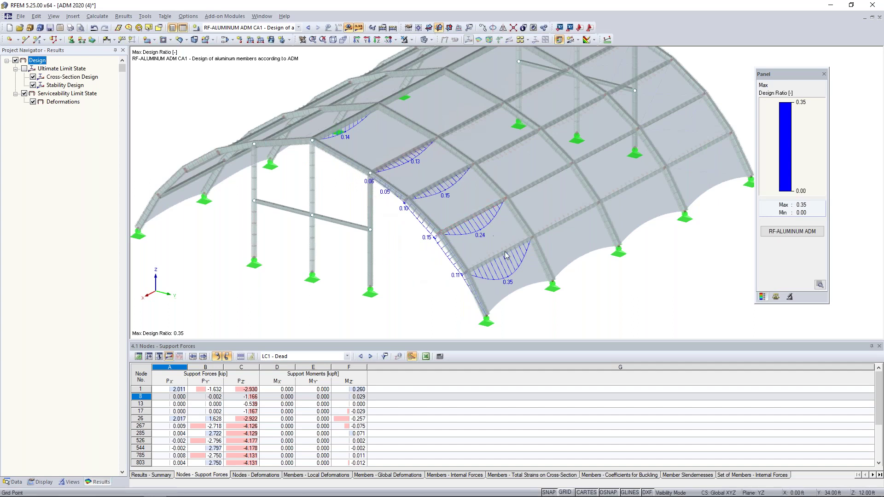
mouse_move(496, 260)
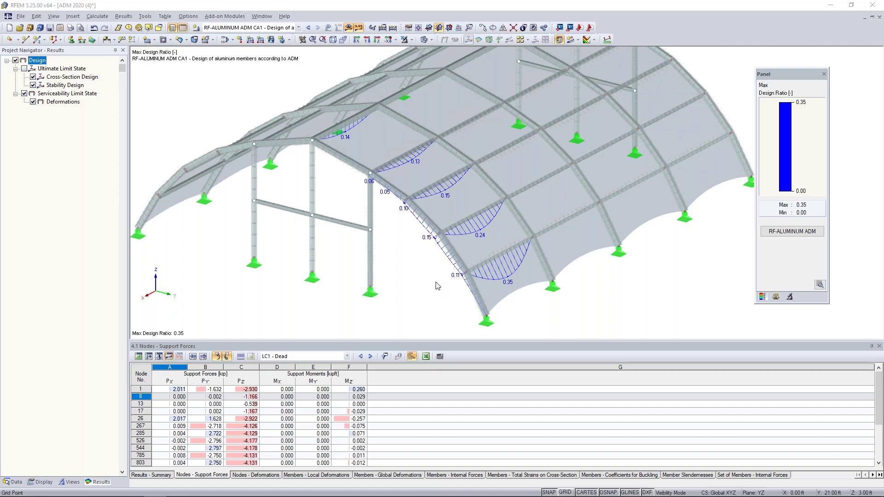
Step: Switch to the PowerPoint slide show of the ADM 2020 member design webinar
key("super+Tab")
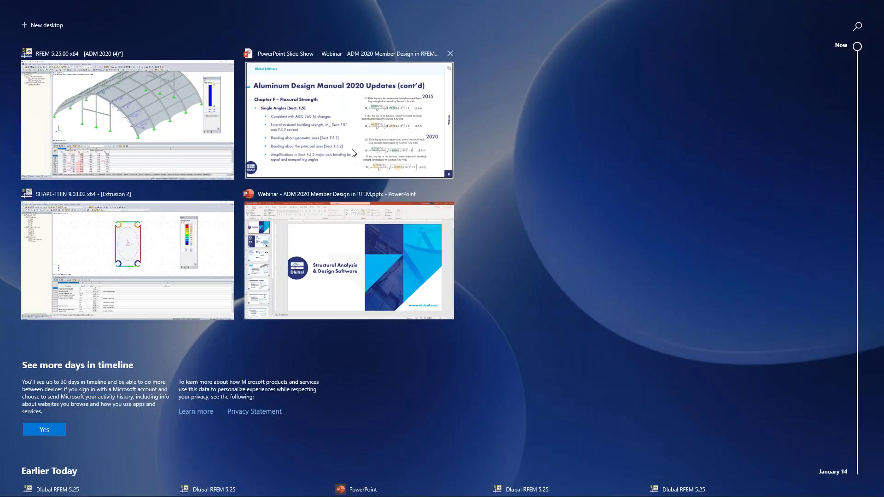
left_click(350, 120)
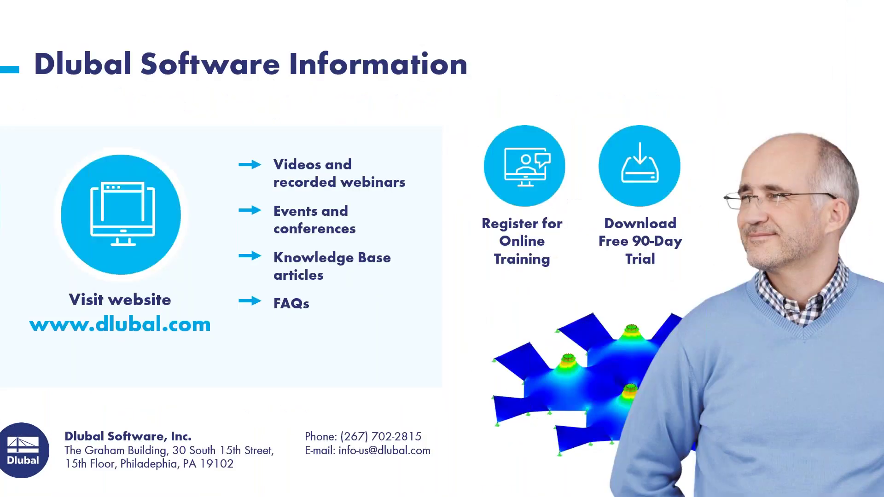